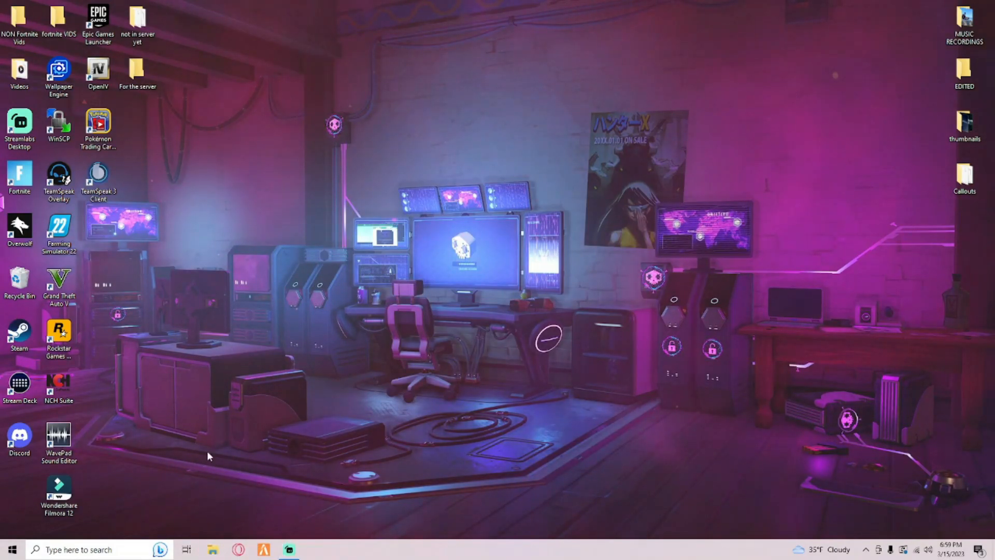
- Open a file browser window and go to the root of Local Disk (C:)
right_click(213, 549)
click(209, 274)
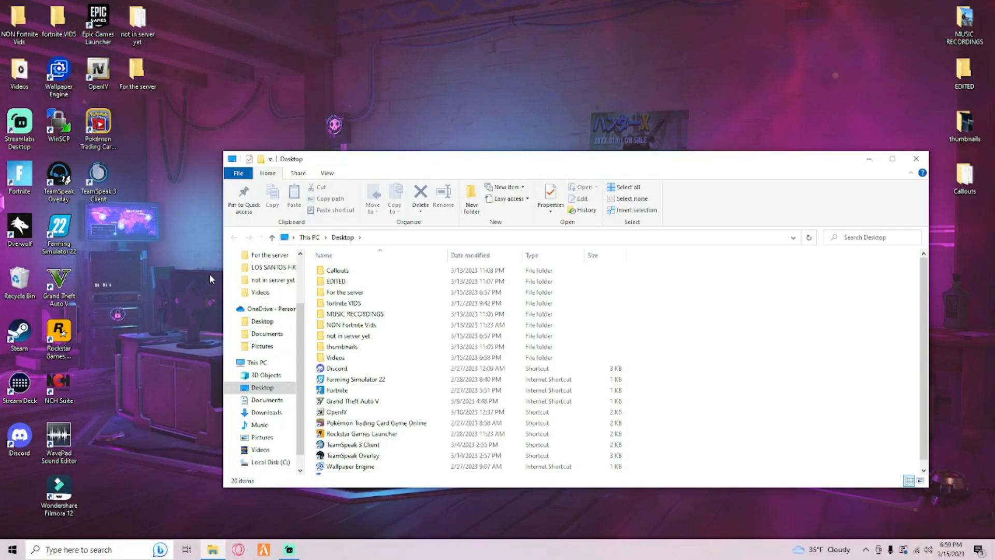
click(274, 364)
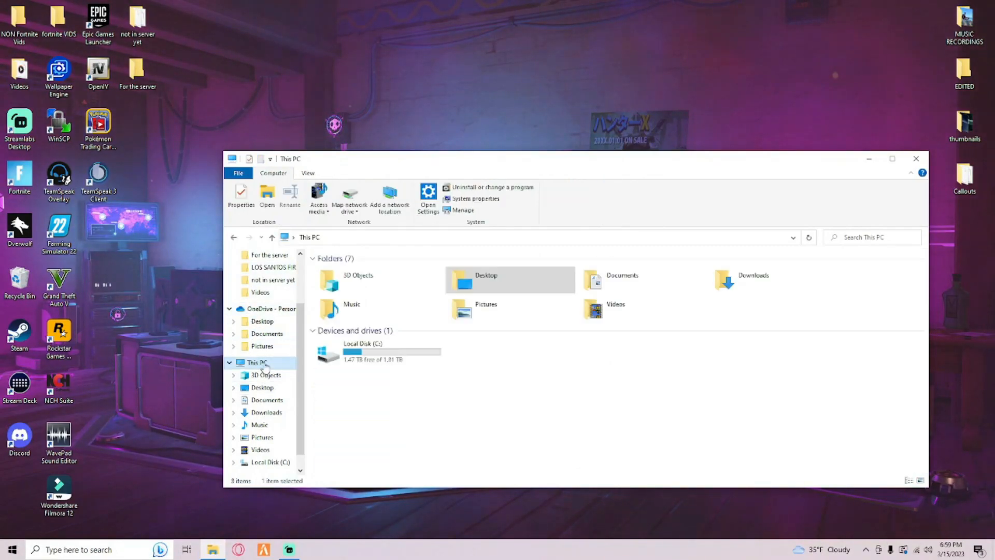
double_click(380, 353)
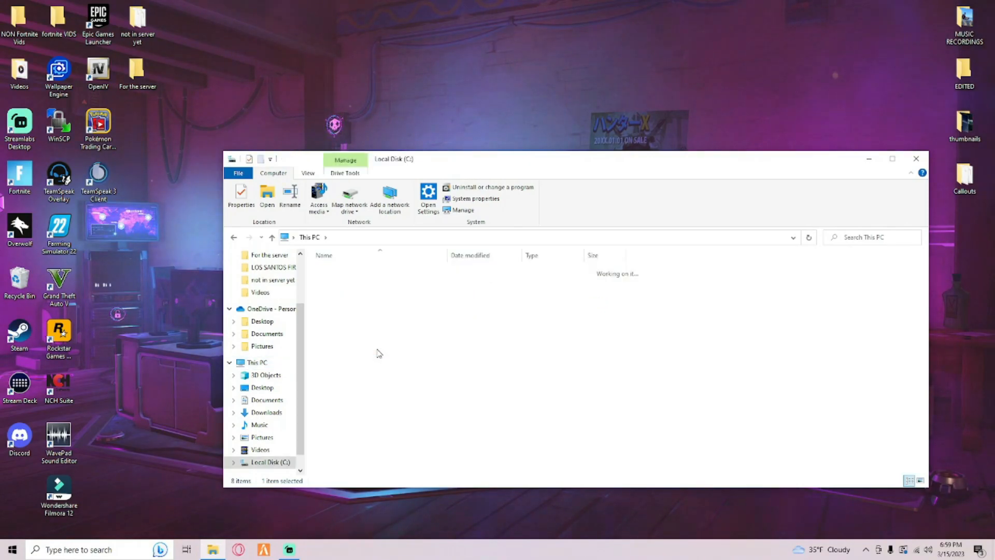
- Create a new folder named FivePDserver in the root of Local Disk (C:)
right_click(347, 409)
mouse_move(370, 390)
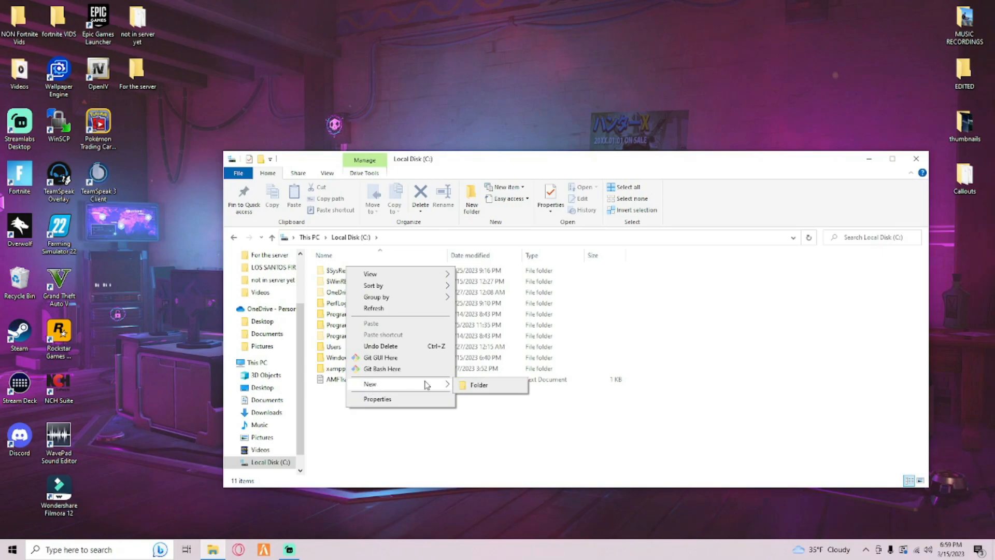
click(466, 386)
key(BackSpace)
text(FivePD)
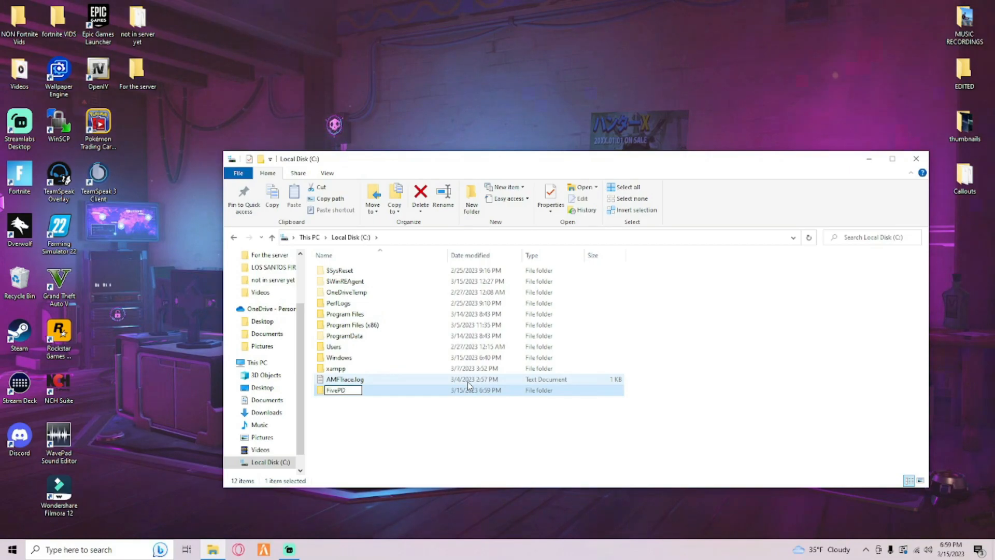
text(server)
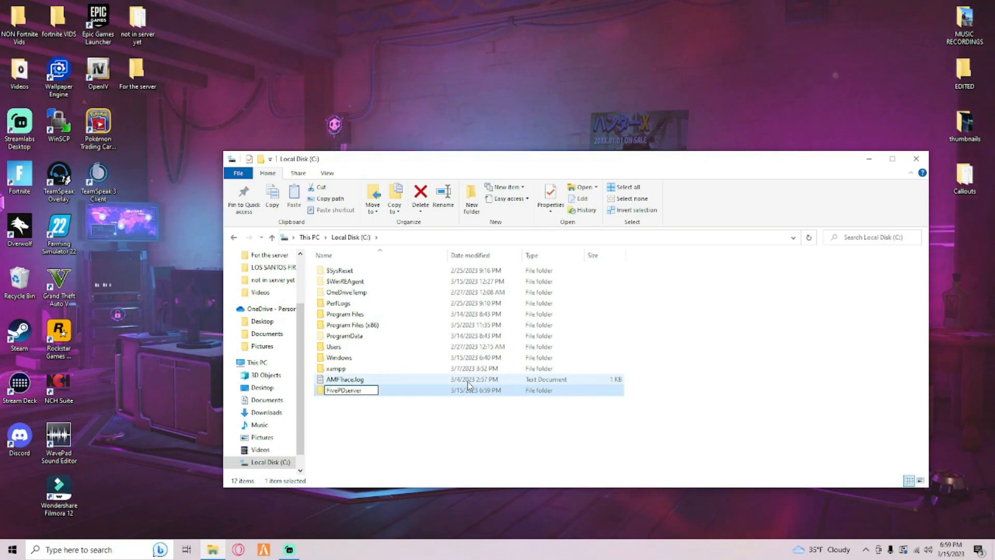
key(Return)
click(422, 433)
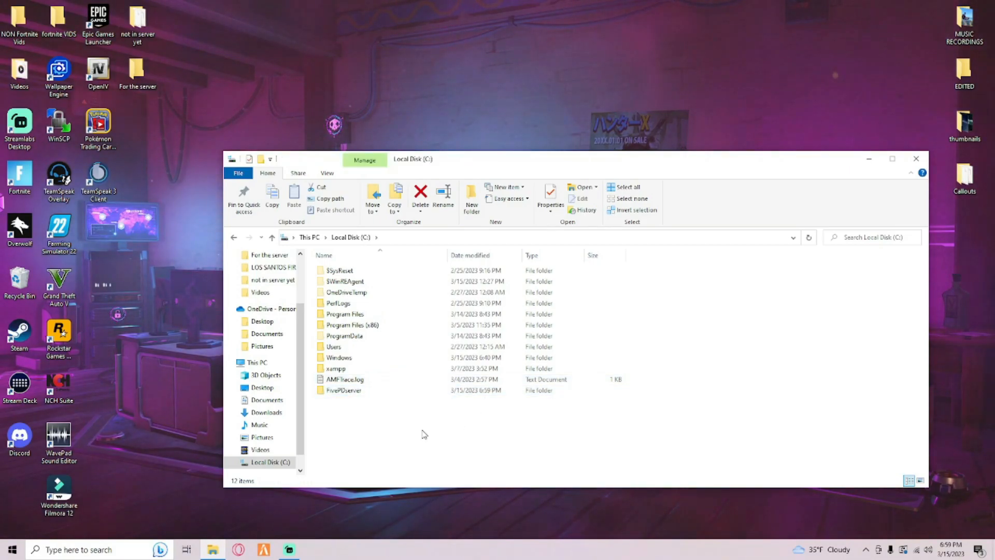
- Create a folder named server inside FivePDserver and open it
double_click(379, 390)
right_click(383, 309)
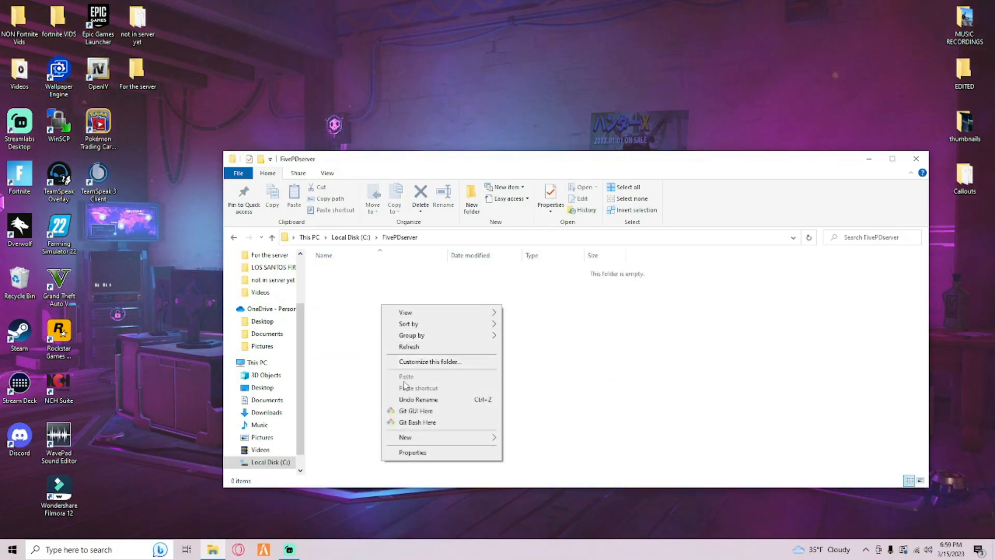
mouse_move(466, 438)
click(526, 439)
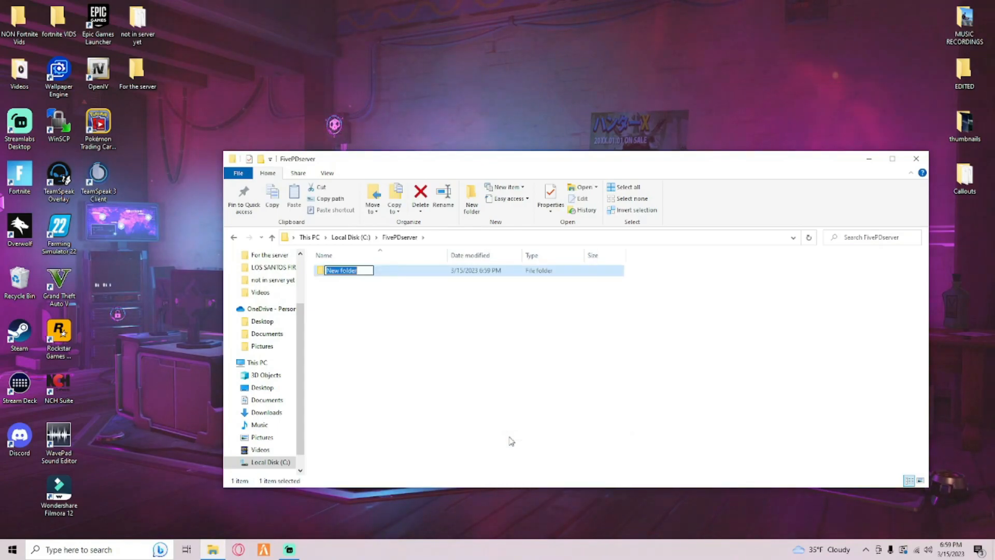
text(server)
key(Return)
click(467, 433)
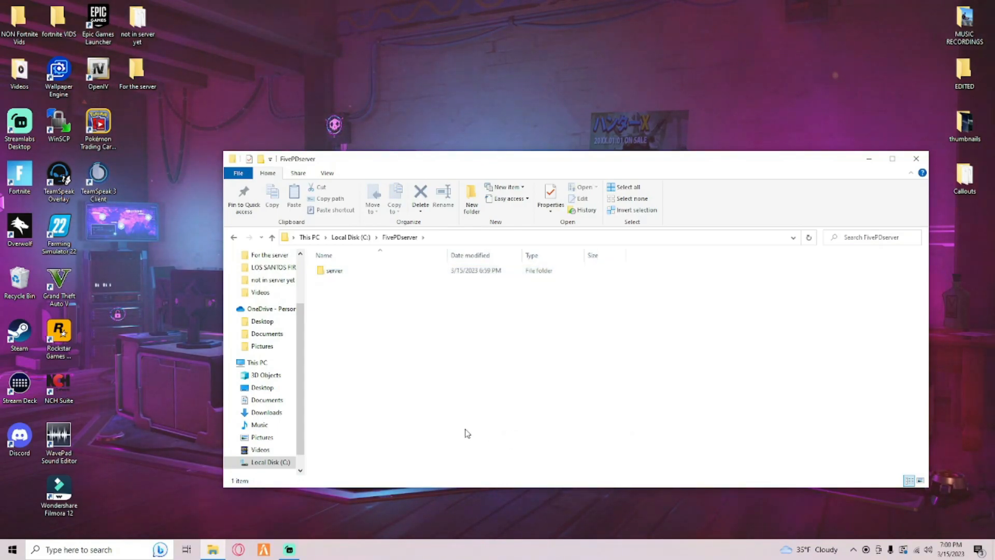
double_click(378, 277)
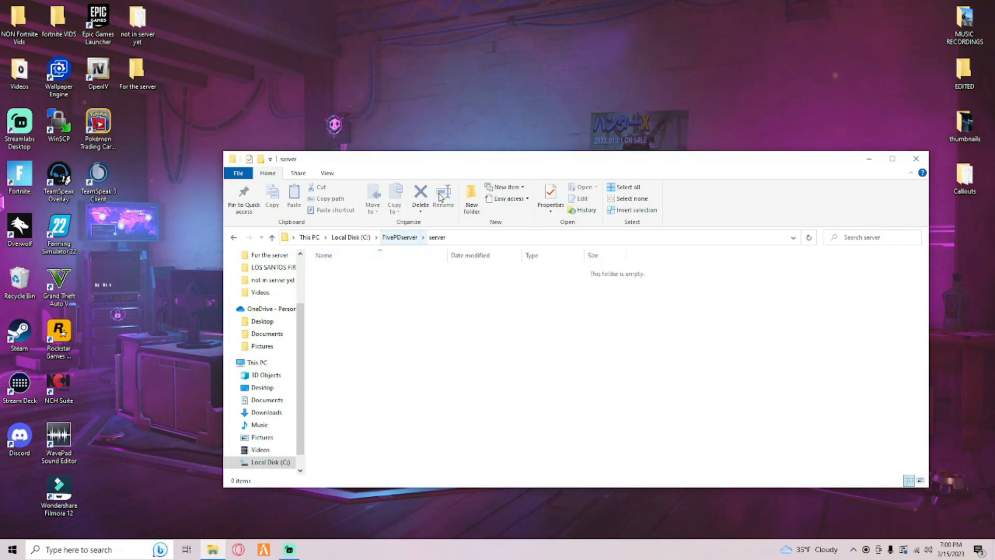
drag(458, 169, 327, 177)
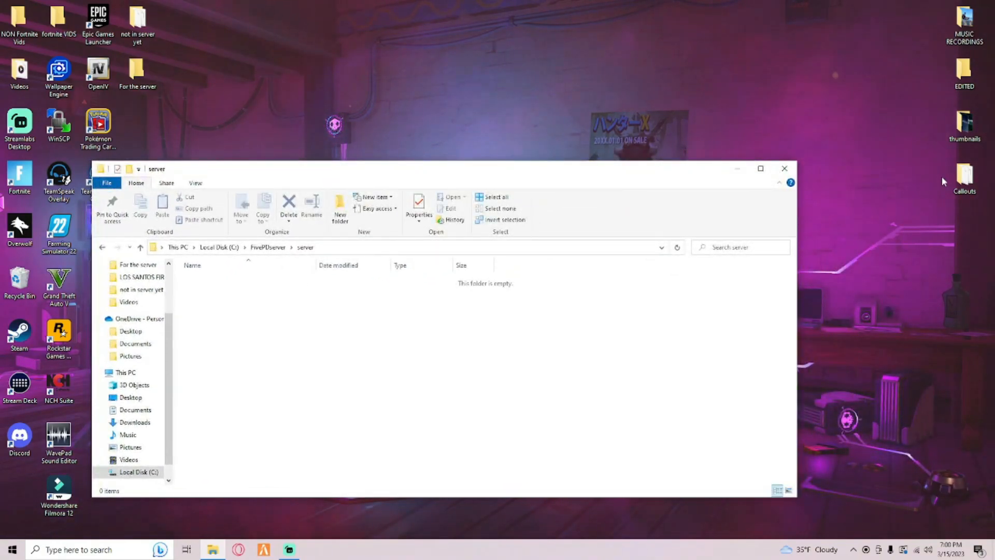
- Switch to the Opera GX browser and open the FiveM build_server_windows/master artifacts page in a new tab, closing the old login page
click(238, 550)
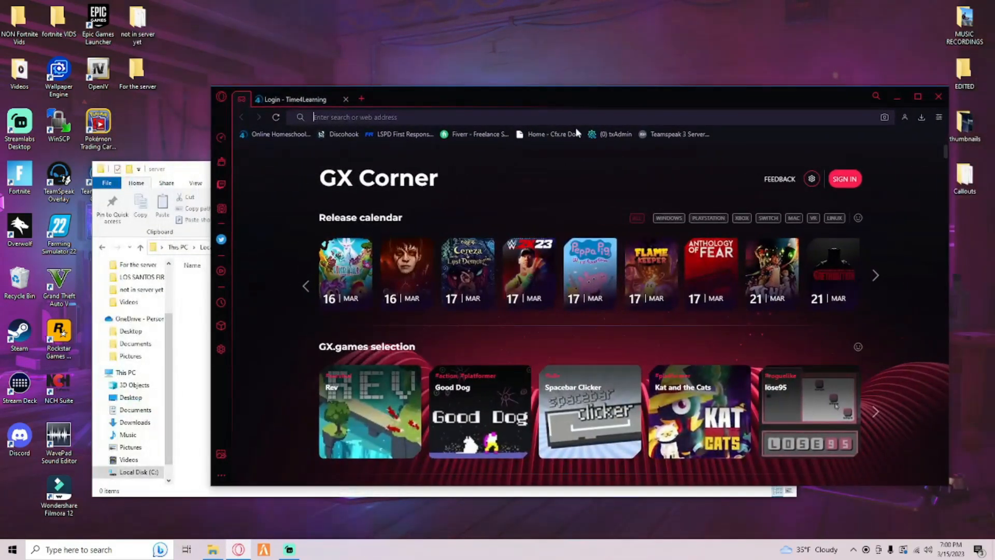
click(365, 99)
click(345, 99)
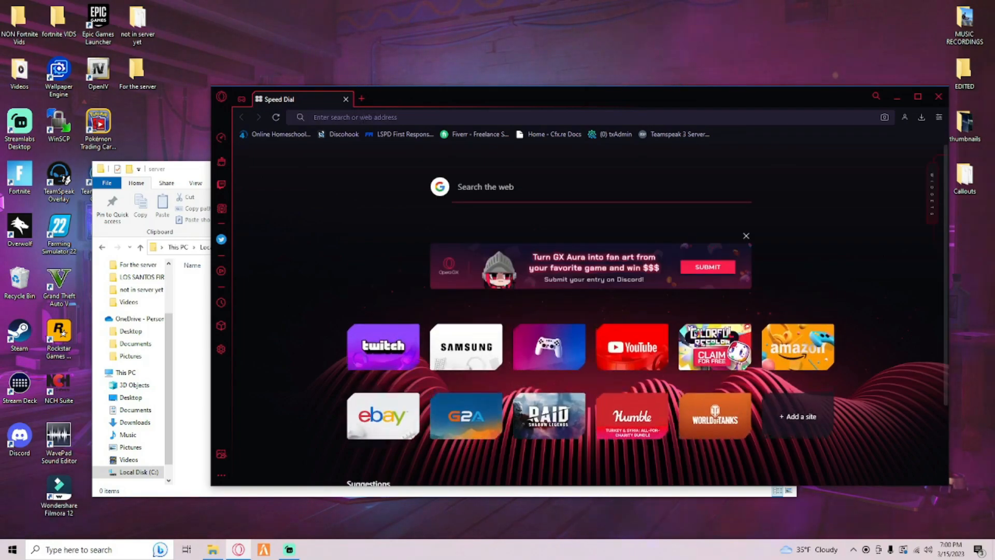
click(371, 119)
text(wi)
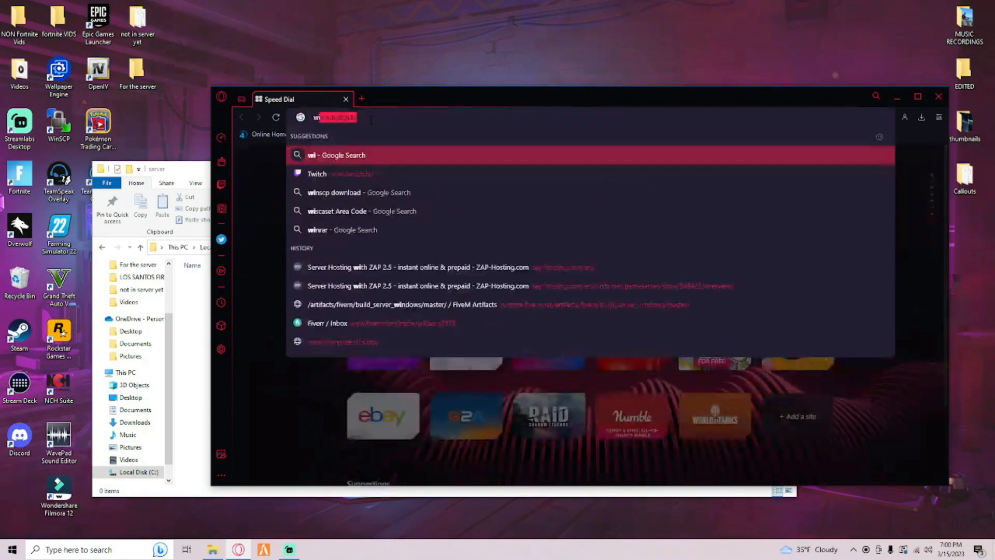
text(nd)
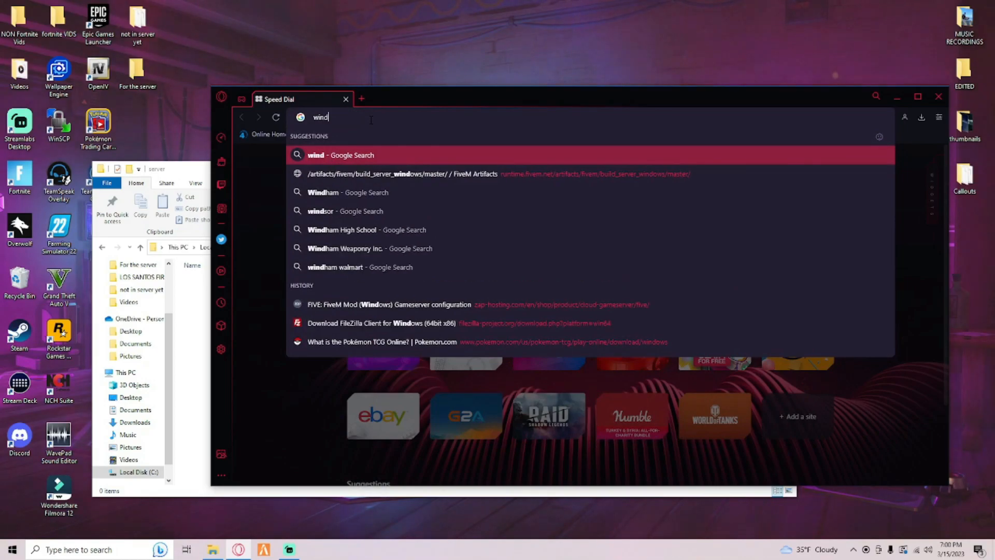
click(464, 173)
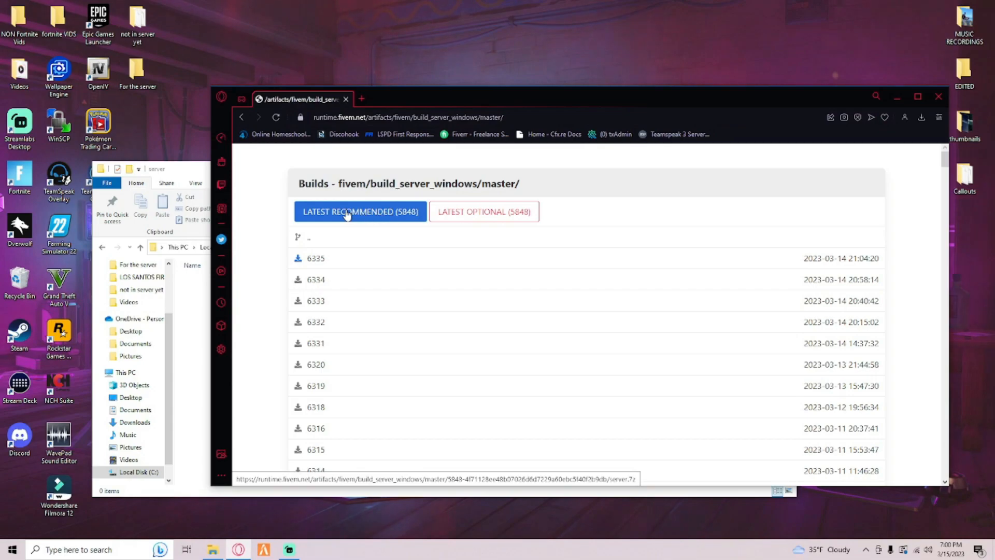
- Download the latest recommended server build (5848) and place server.7z on the desktop, minimizing the browser
click(374, 219)
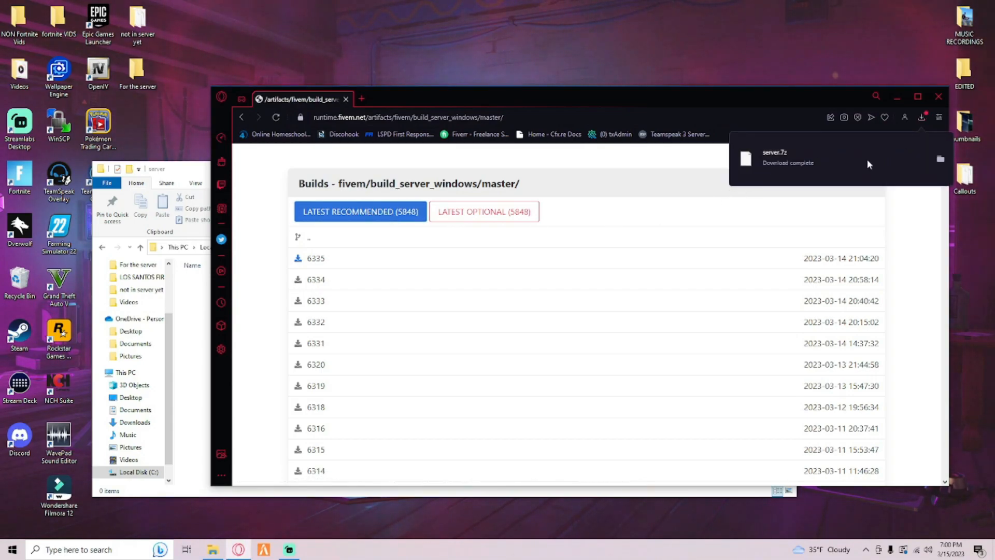
drag(865, 156, 610, 77)
click(896, 96)
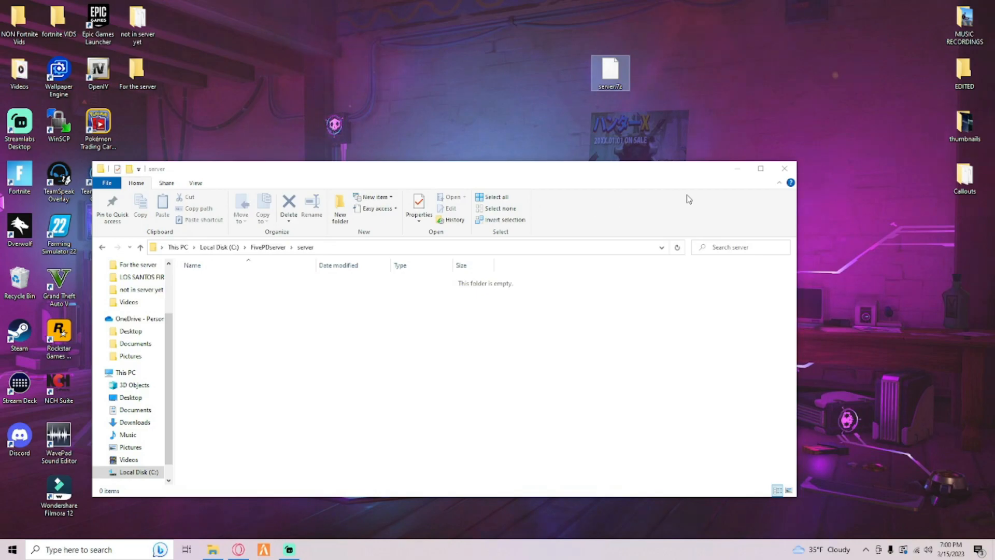
- Open server.7z from the desktop in 7-Zip and arrange its window beside the empty server folder
right_click(602, 76)
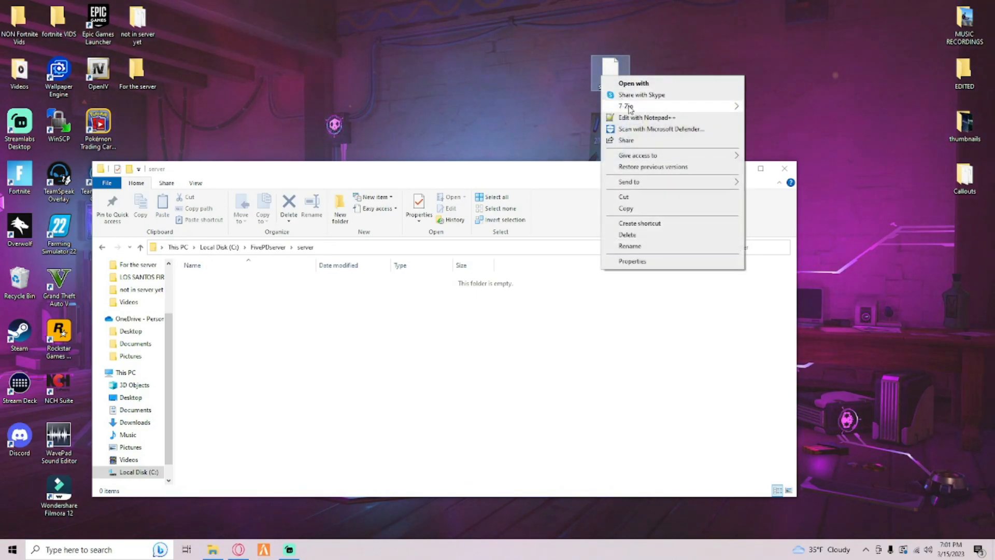
mouse_move(651, 107)
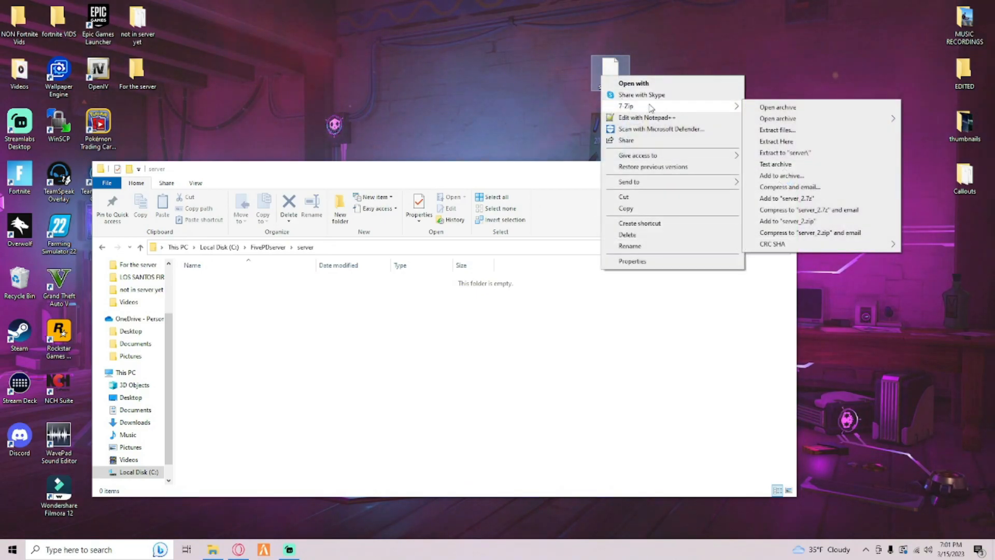
click(783, 110)
drag(596, 144, 779, 139)
drag(650, 175, 545, 125)
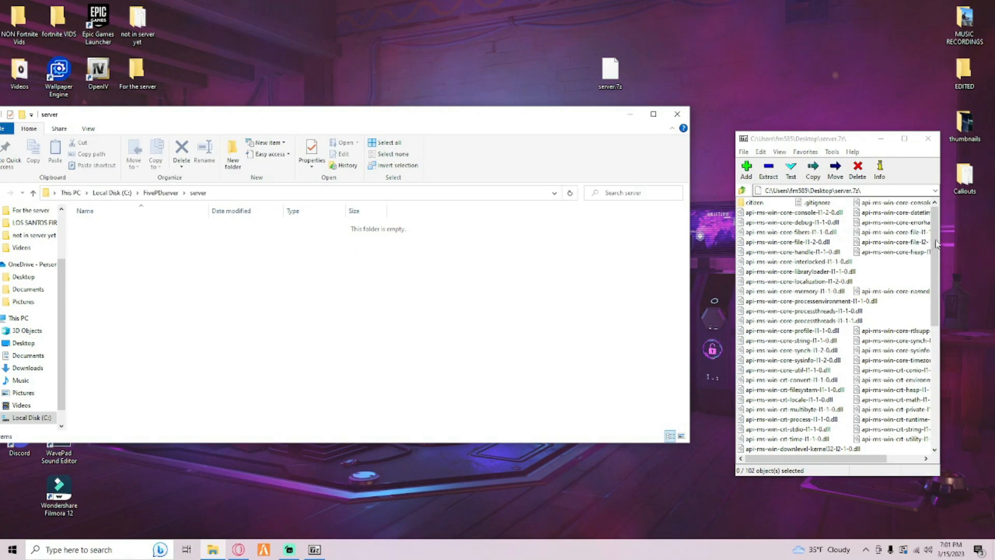
- Extract the entire contents of server.7z into the server folder and go back up to FivePDserver
click(747, 208)
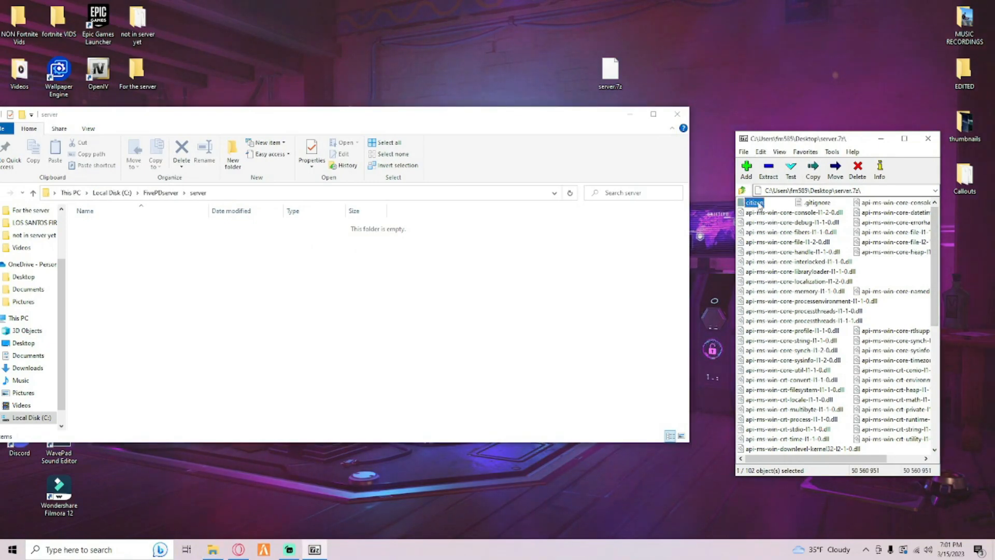
key(ctrl+a)
drag(764, 225, 288, 278)
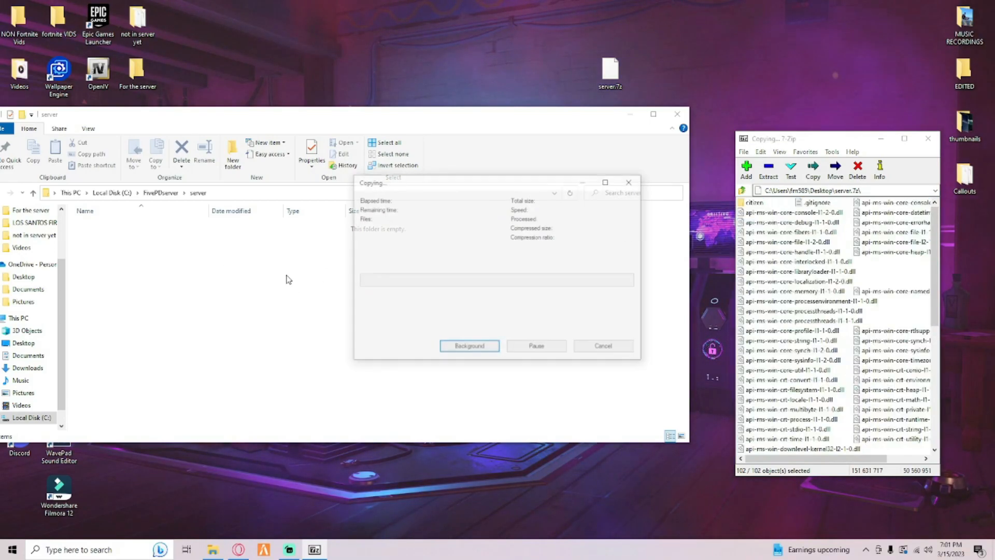
click(523, 304)
click(927, 139)
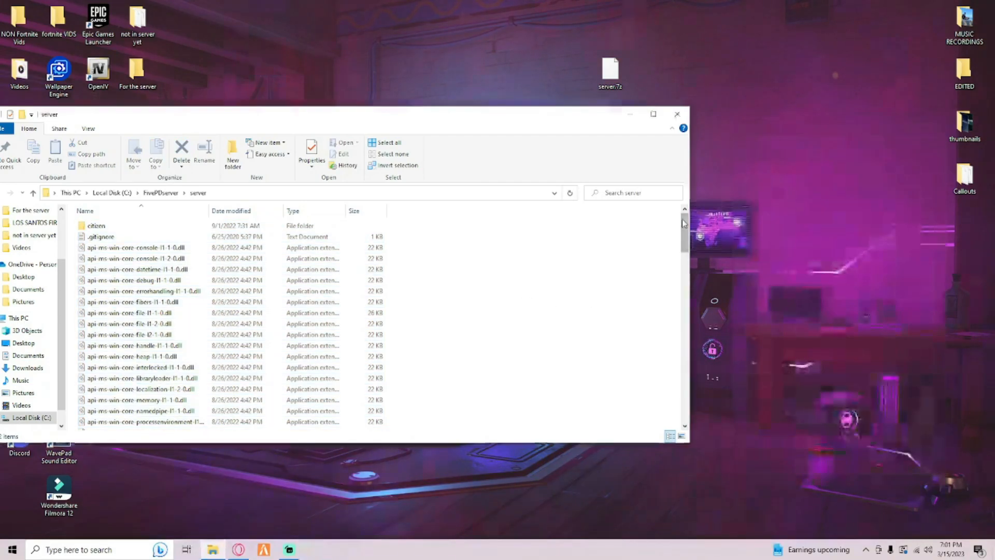
mouse_move(684, 230)
mouse_down()
mouse_move(685, 341)
mouse_move(685, 228)
mouse_up()
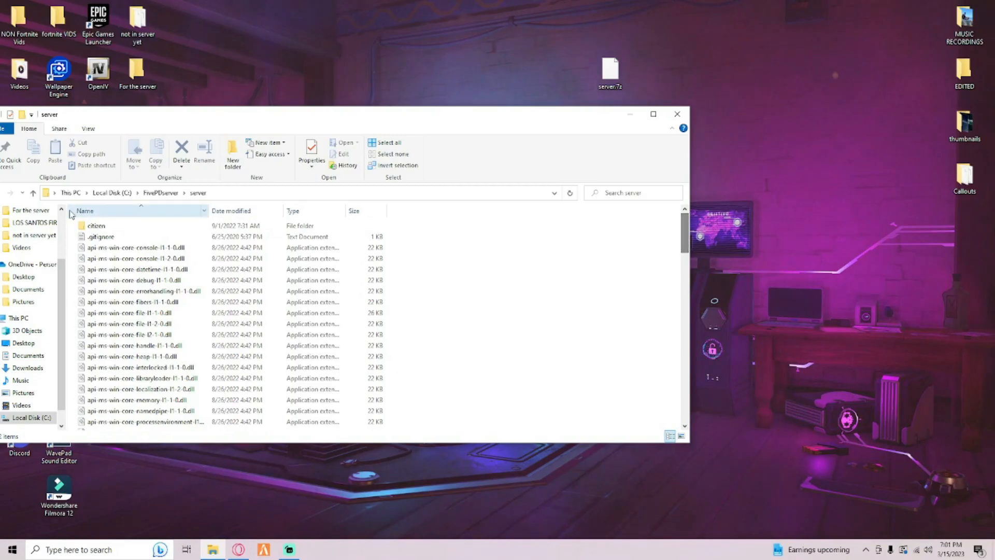
click(33, 193)
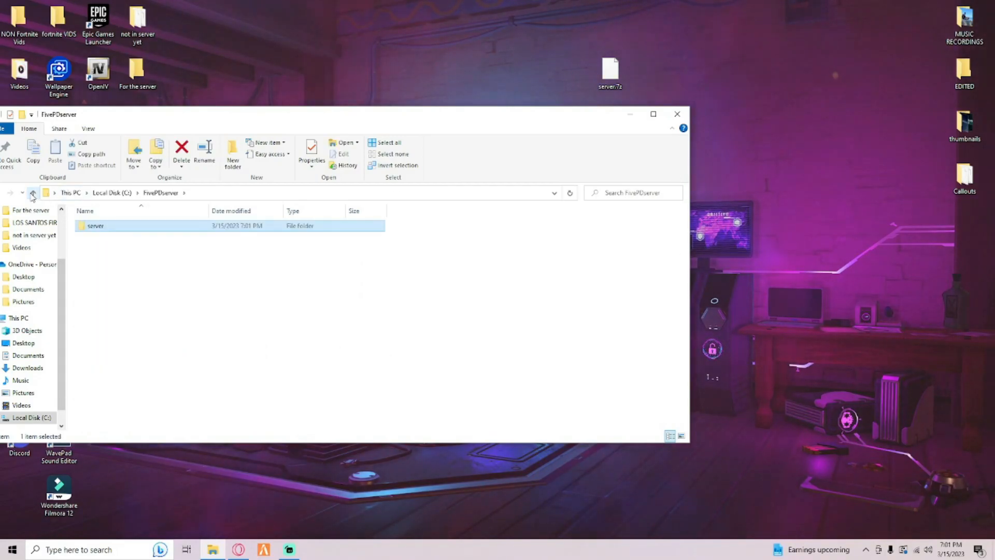
right_click(103, 261)
mouse_move(173, 410)
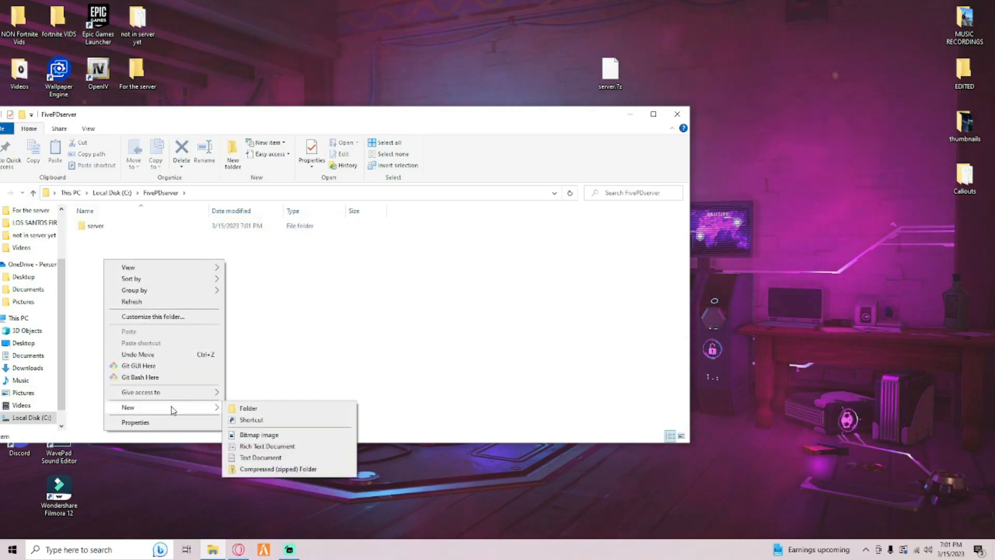
click(99, 264)
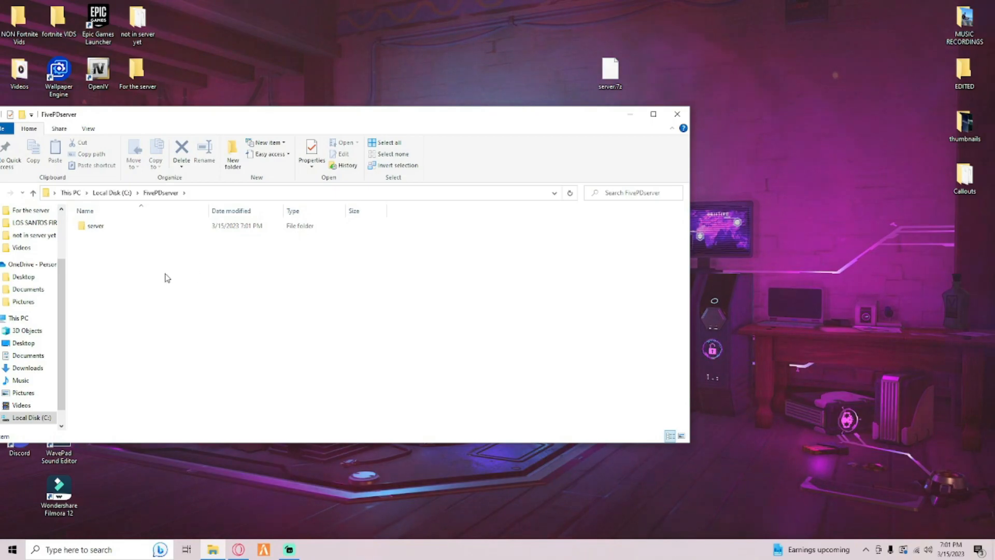
- Create a second folder named server-data inside FivePDserver, next to the server folder
right_click(113, 273)
mouse_move(163, 420)
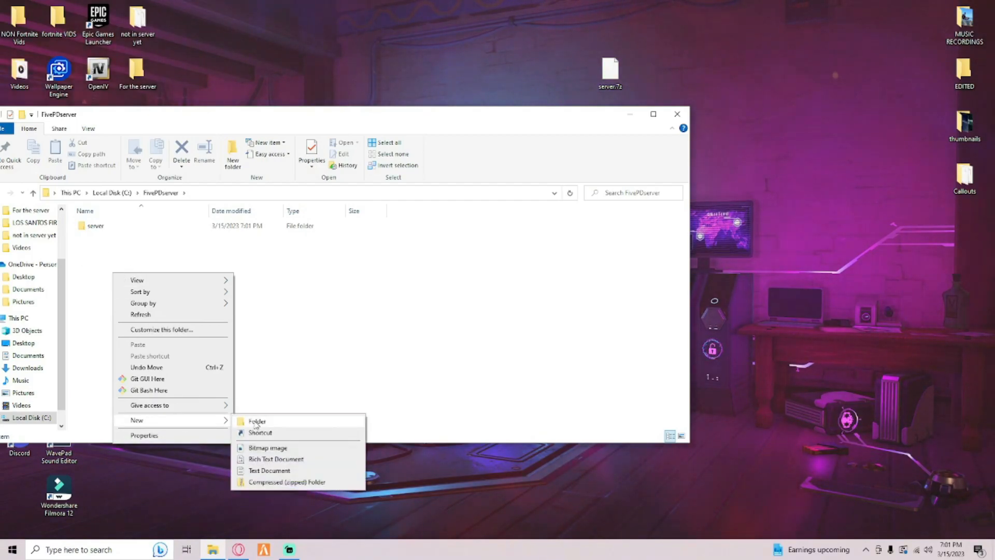
click(257, 422)
text(a)
text(erver)
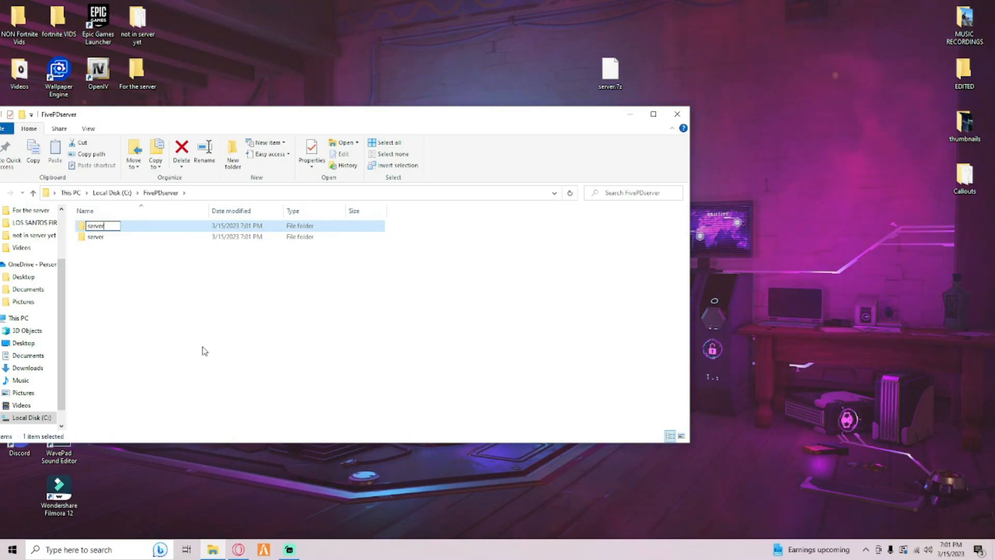
key(BackSpace)
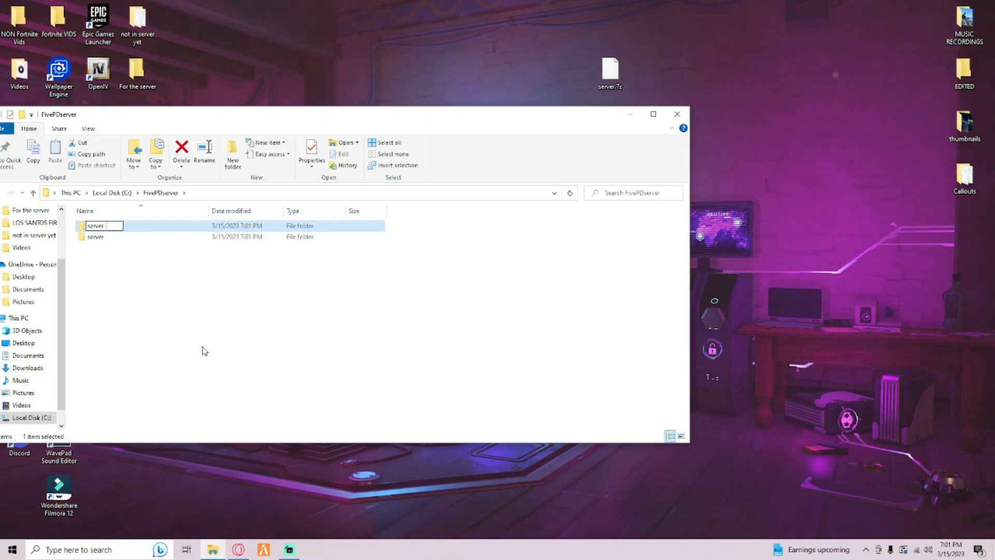
key(Return)
click(101, 279)
click(127, 236)
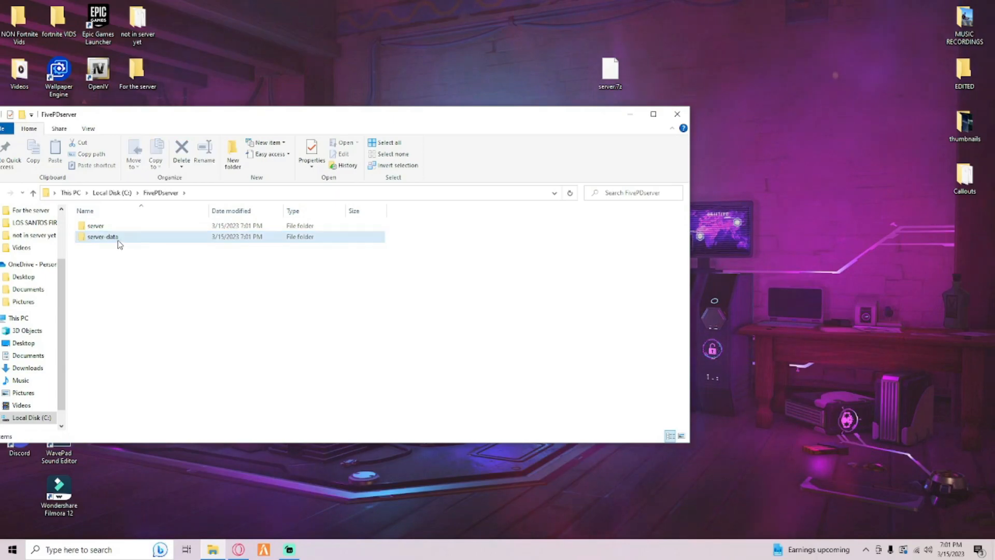
- Inspect the context options available for the server-data folder
right_click(110, 244)
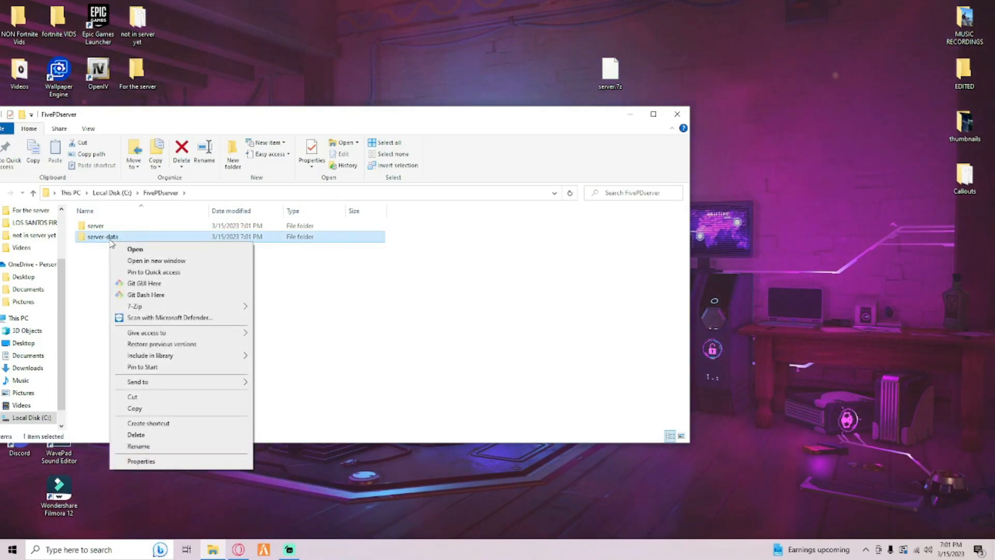
click(109, 241)
right_click(112, 238)
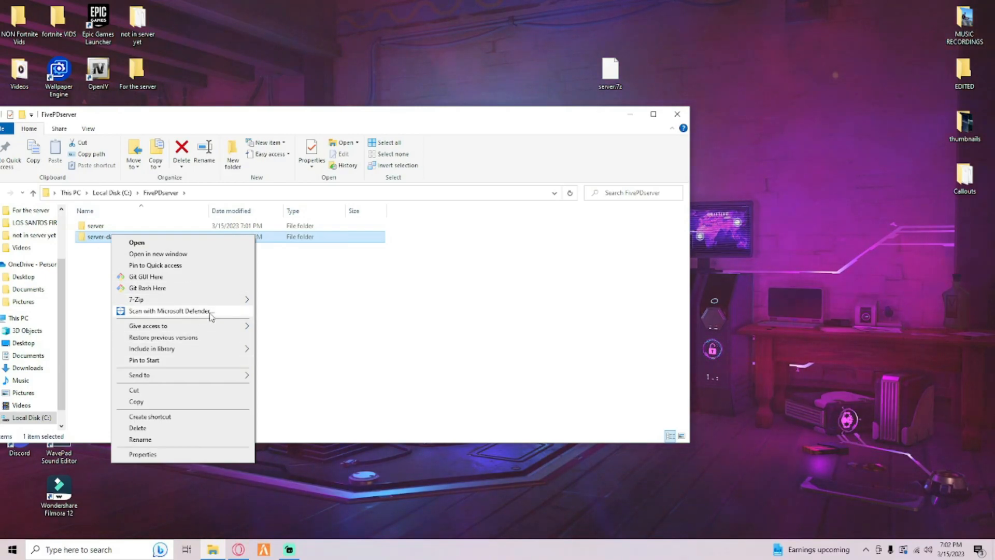
click(349, 321)
click(350, 323)
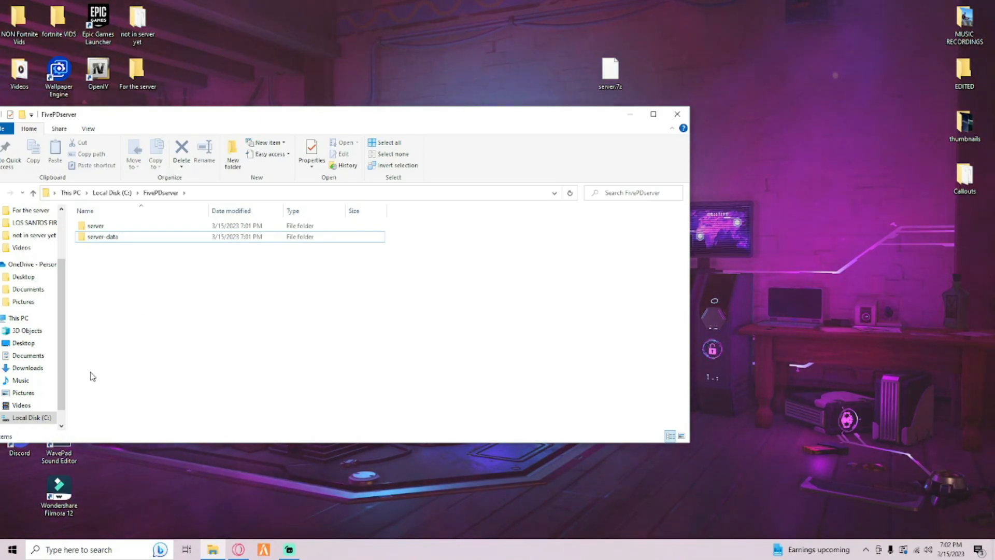
click(239, 550)
click(362, 98)
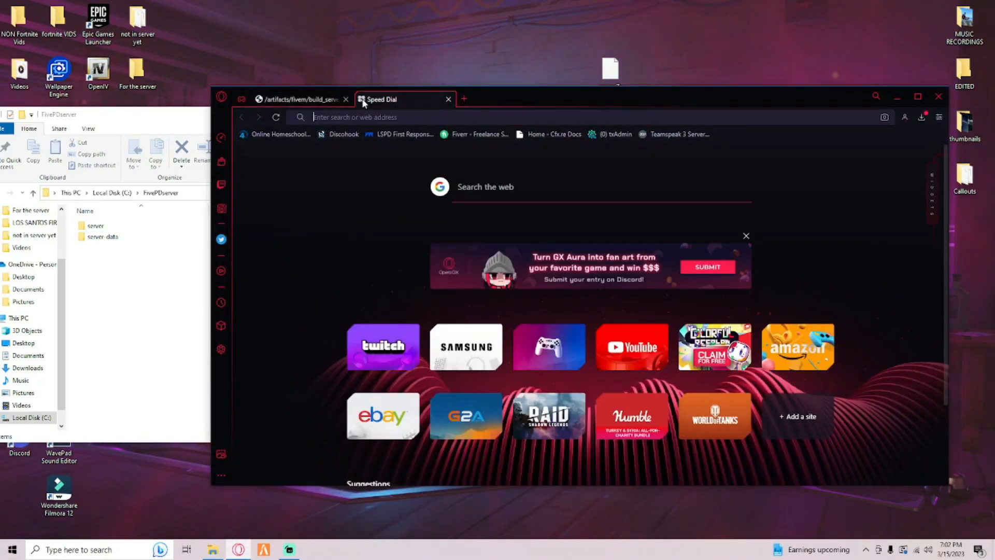
text(got)
key(BackSpace)
key(BackSpace)
key(BackSpace)
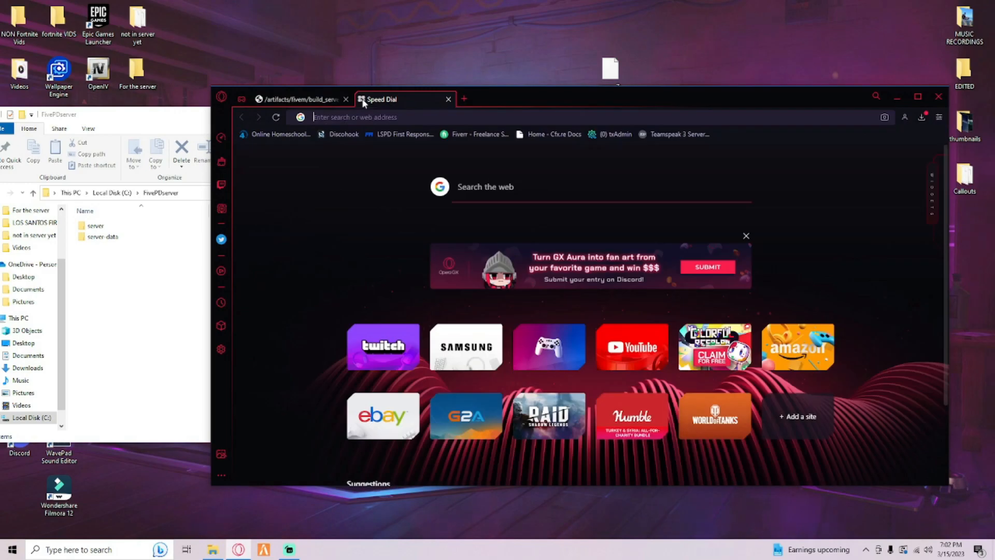
text(git)
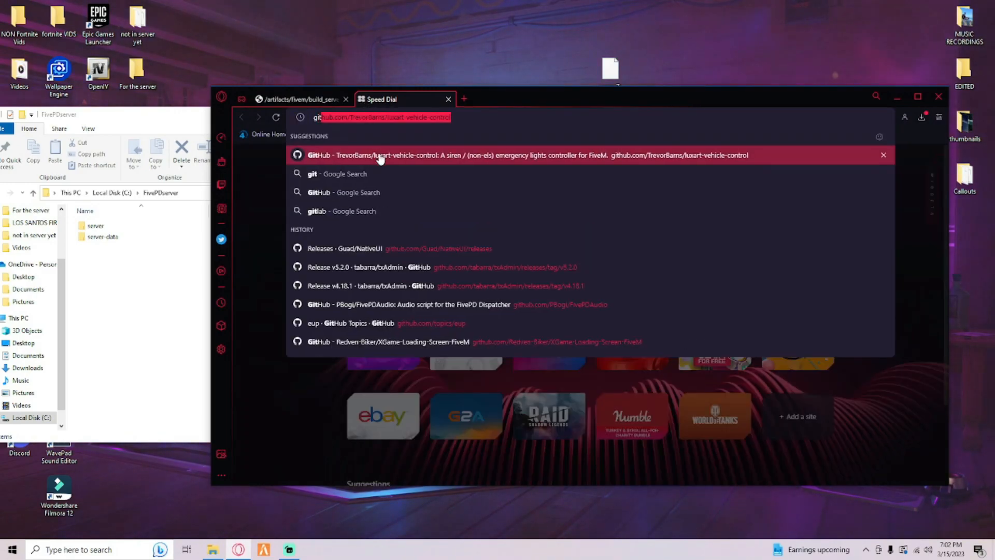
key(Return)
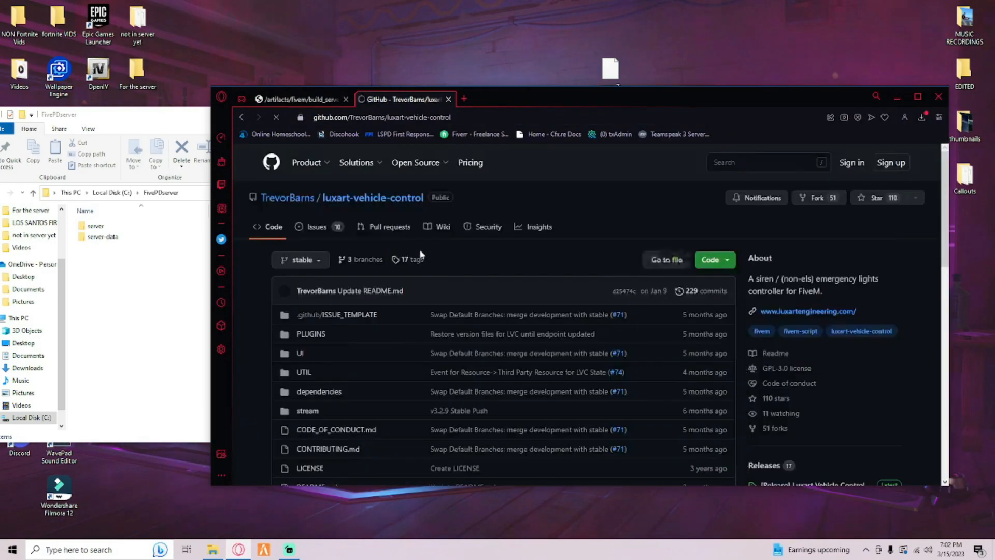
click(239, 116)
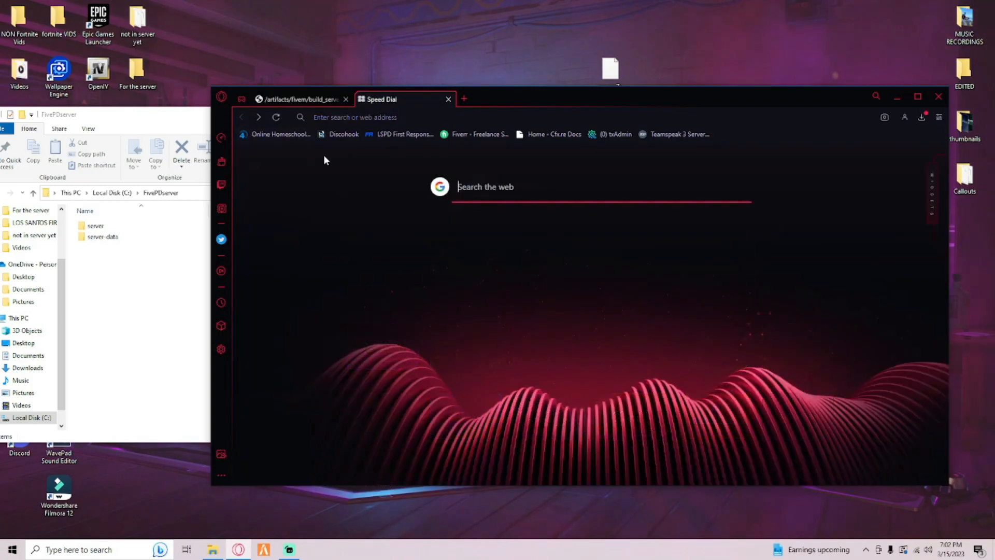
- Search the web for github, view the GitHub homepage in a maximized browser window and return to the results
click(348, 118)
text(git)
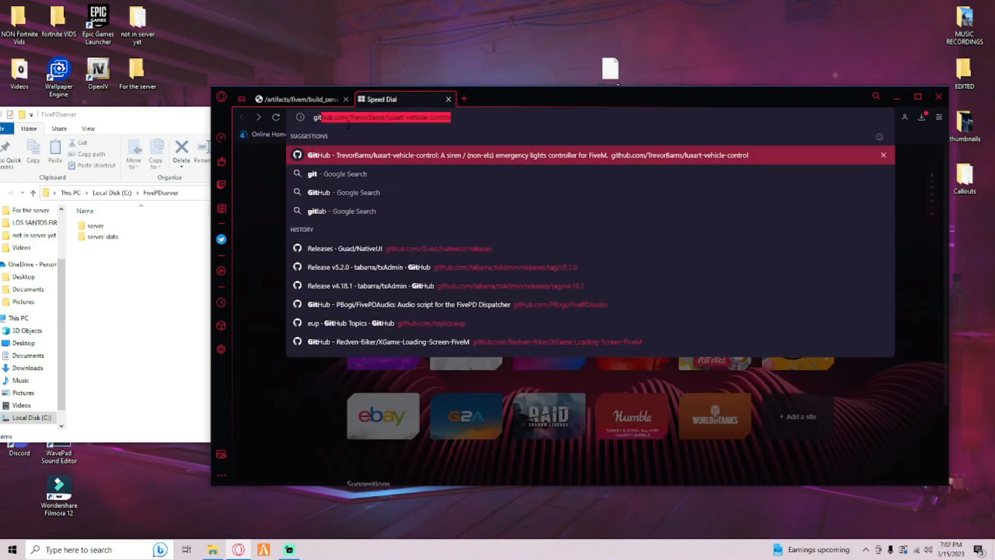
key(Down)
key(Down)
key(Return)
click(388, 273)
scroll(448, 262, down, 1)
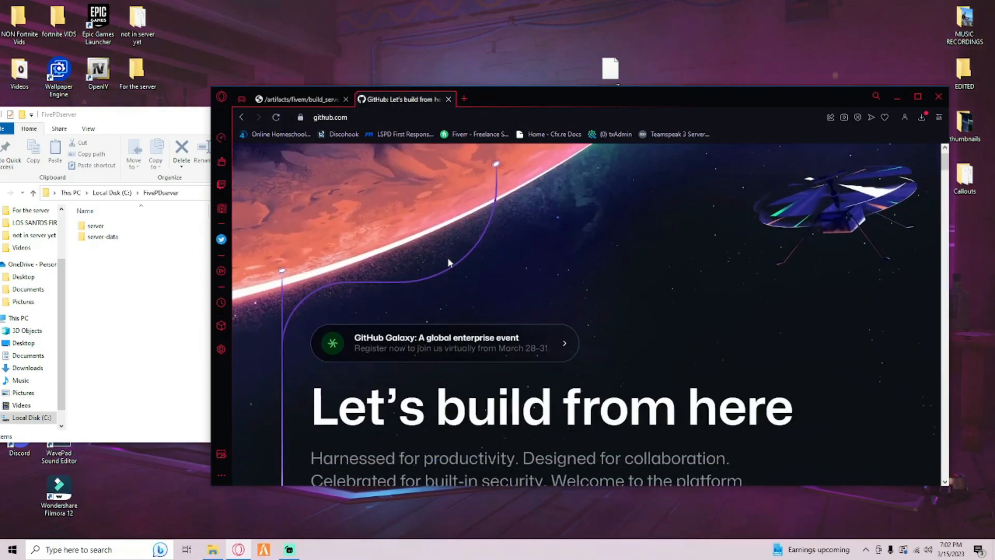
click(918, 97)
scroll(487, 294, down, 1)
scroll(493, 274, up, 2)
scroll(524, 242, down, 2)
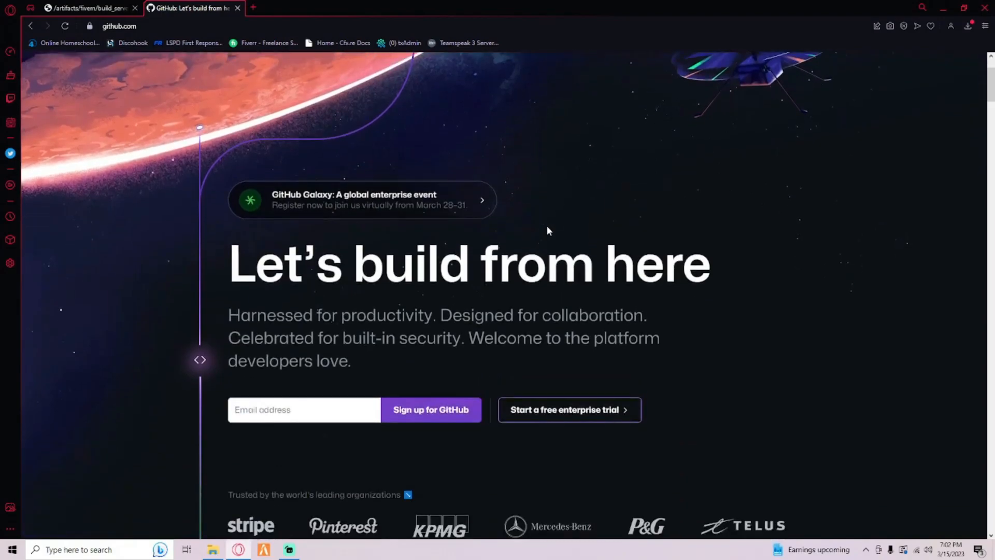
click(32, 26)
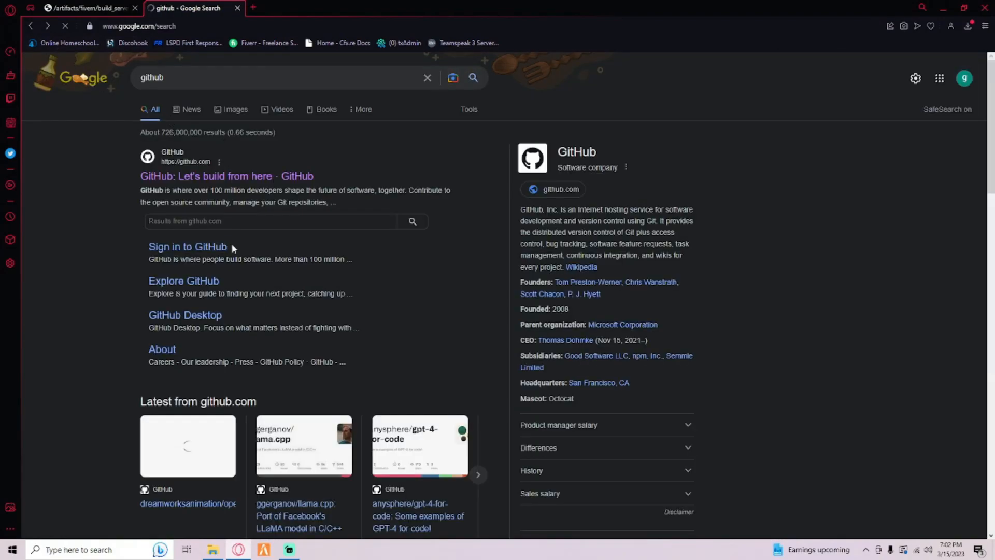
- Search for github desktop, look over the GitHub Desktop download page and return to the results
scroll(245, 240, down, 5)
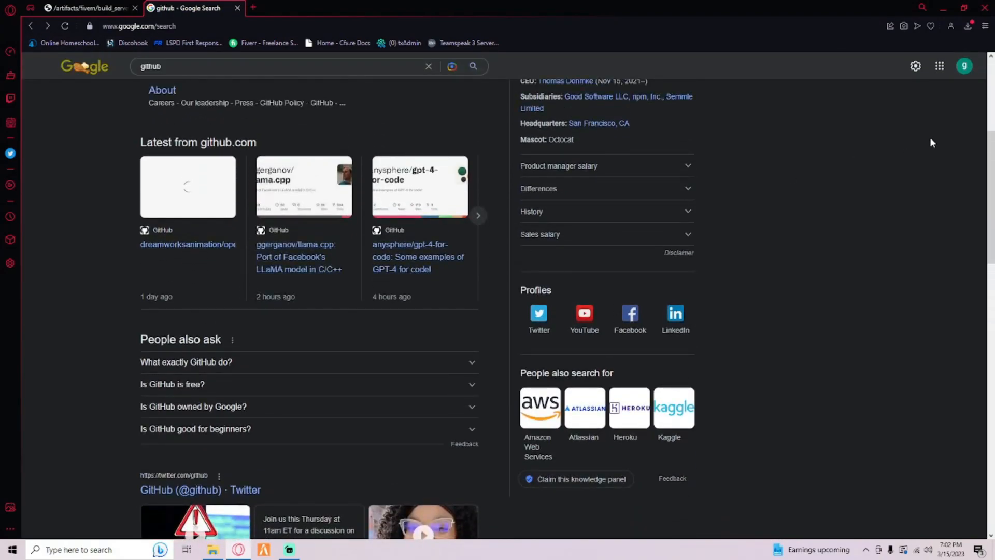
drag(987, 146, 983, 316)
scroll(976, 384, down, 7)
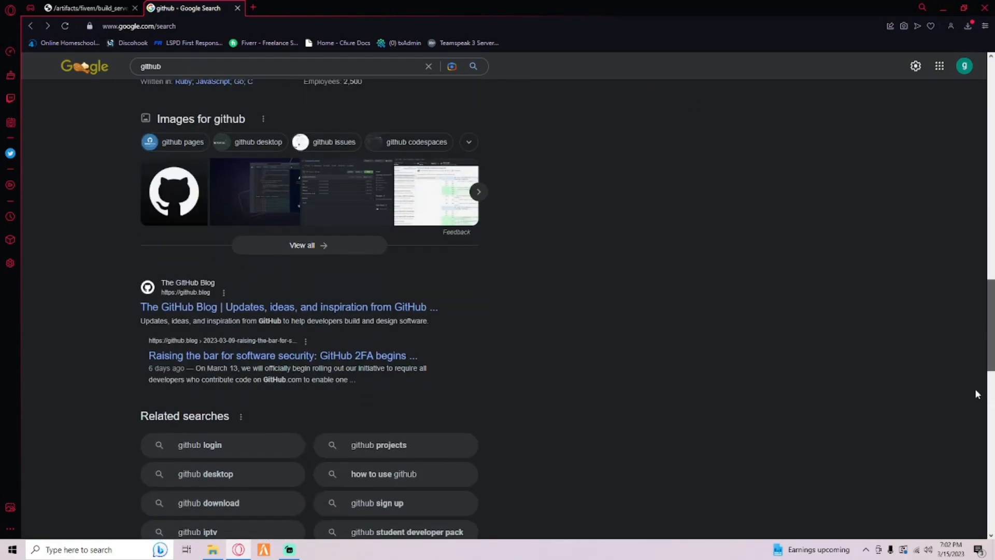
scroll(975, 389, down, 6)
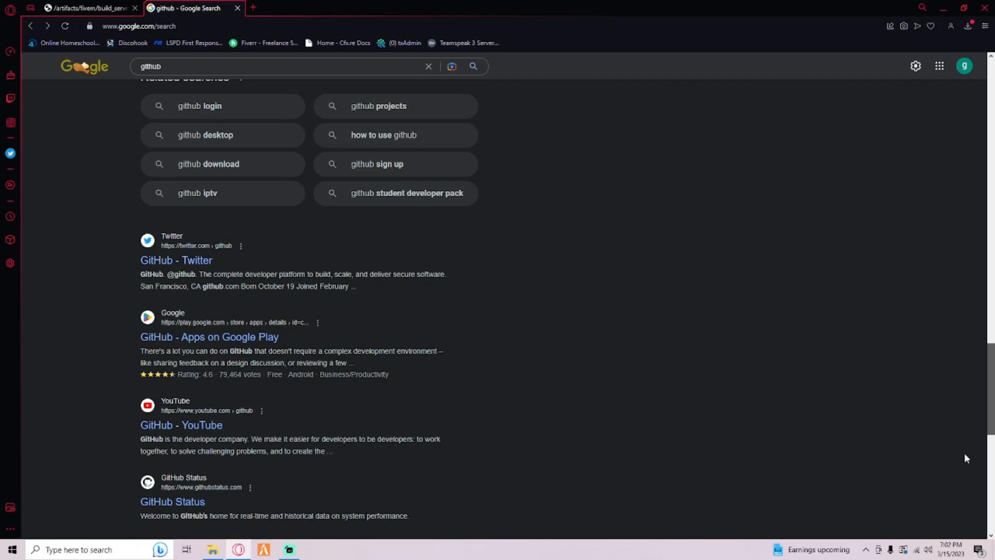
scroll(963, 452, up, 13)
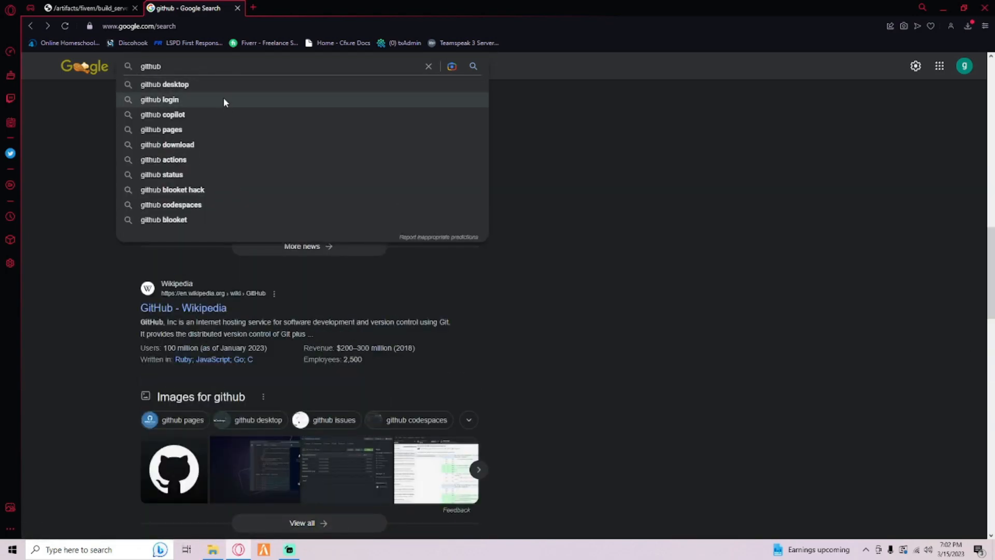
click(235, 85)
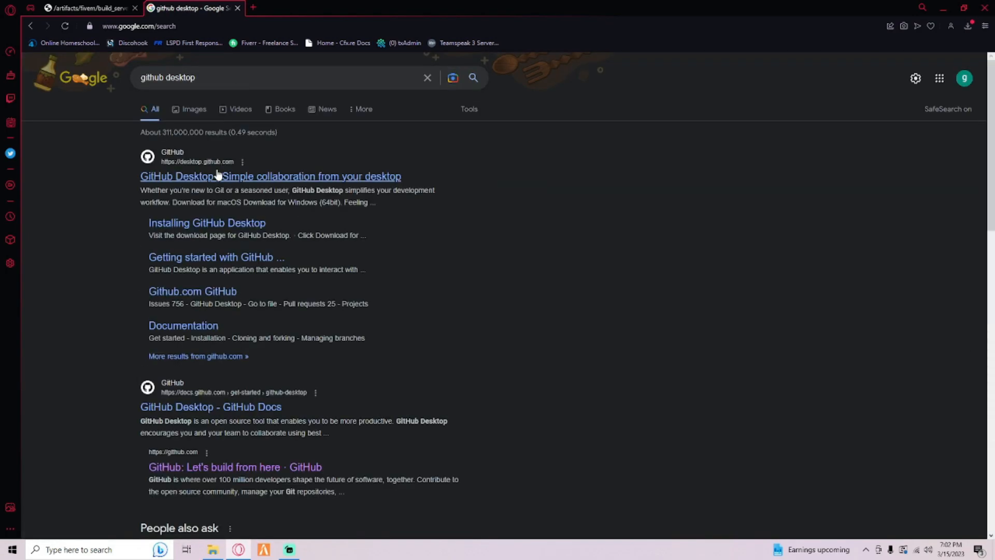
click(218, 175)
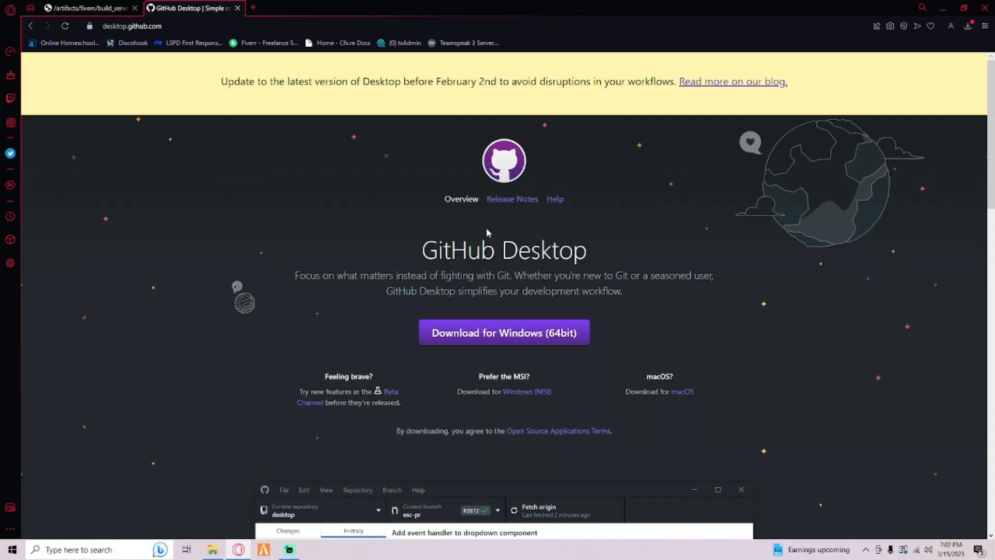
scroll(413, 297, down, 1)
scroll(413, 298, up, 1)
scroll(412, 278, down, 2)
scroll(406, 266, up, 1)
click(32, 26)
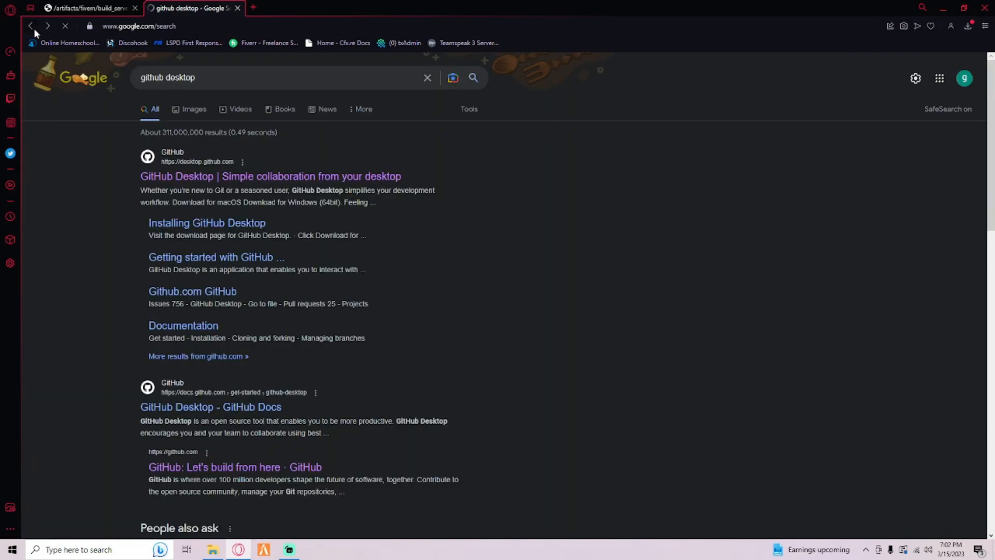
- Change the web search to github download and look through its results
scroll(991, 201, down, 1)
scroll(991, 201, down, 5)
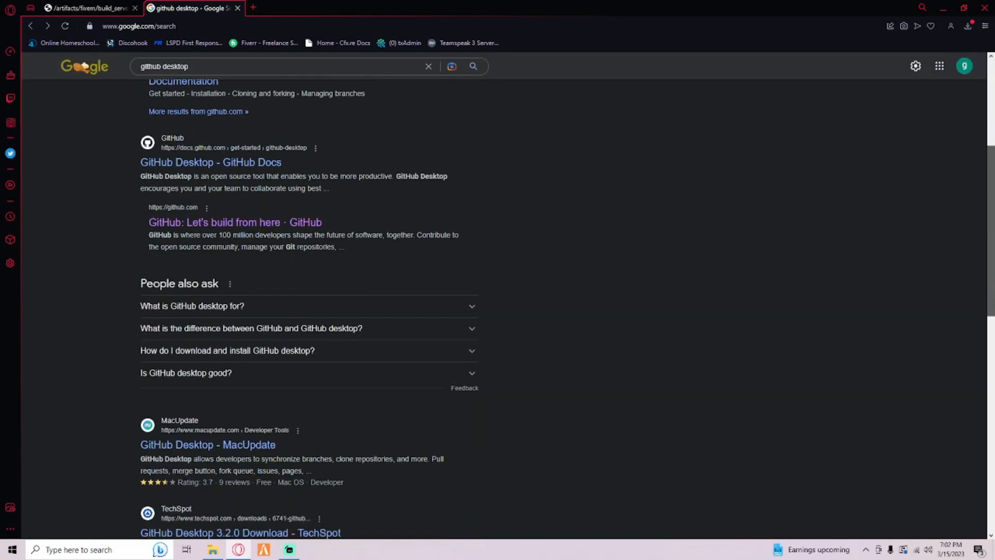
click(253, 66)
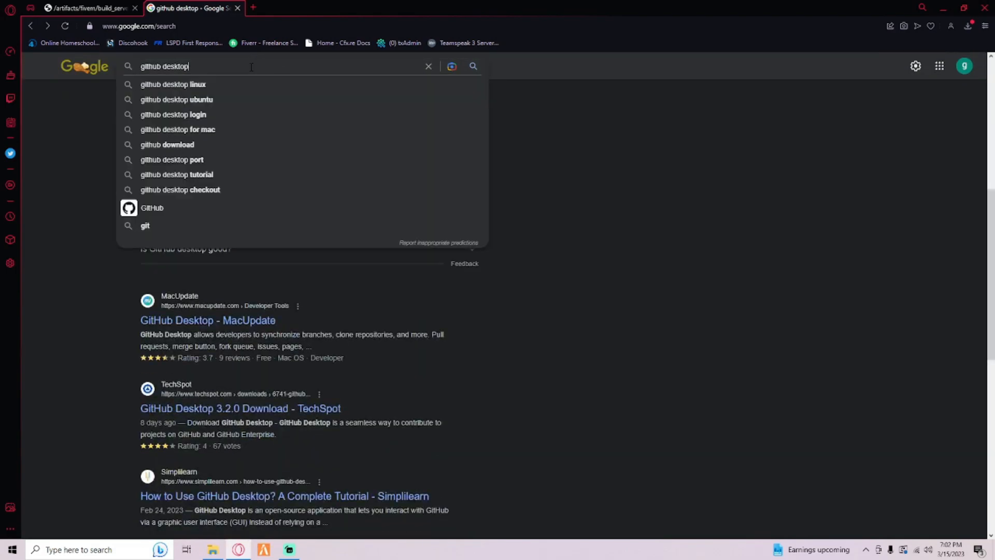
key(BackSpace)
key(BackSpace)
key(BackSpace)
key(BackSpace)
key(BackSpace)
key(BackSpace)
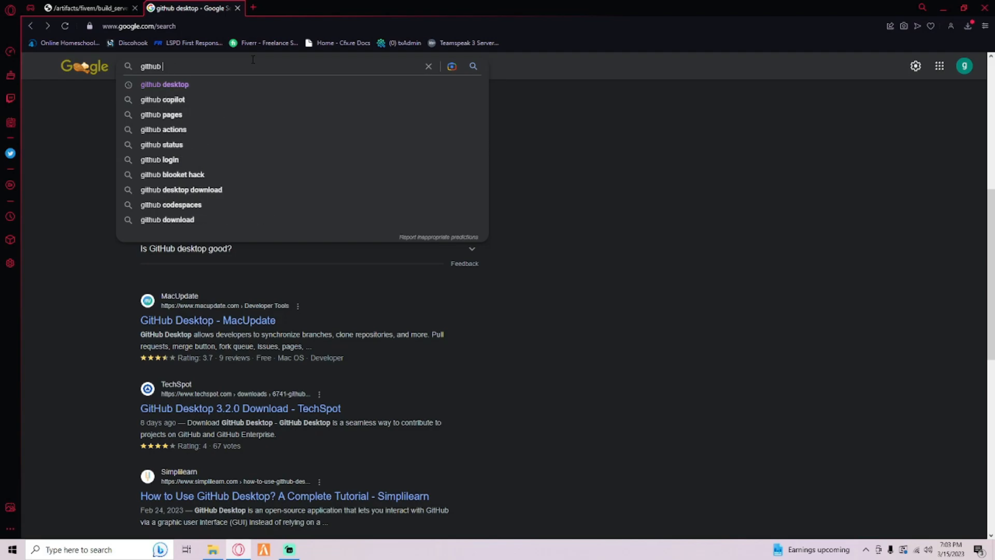
text(dow)
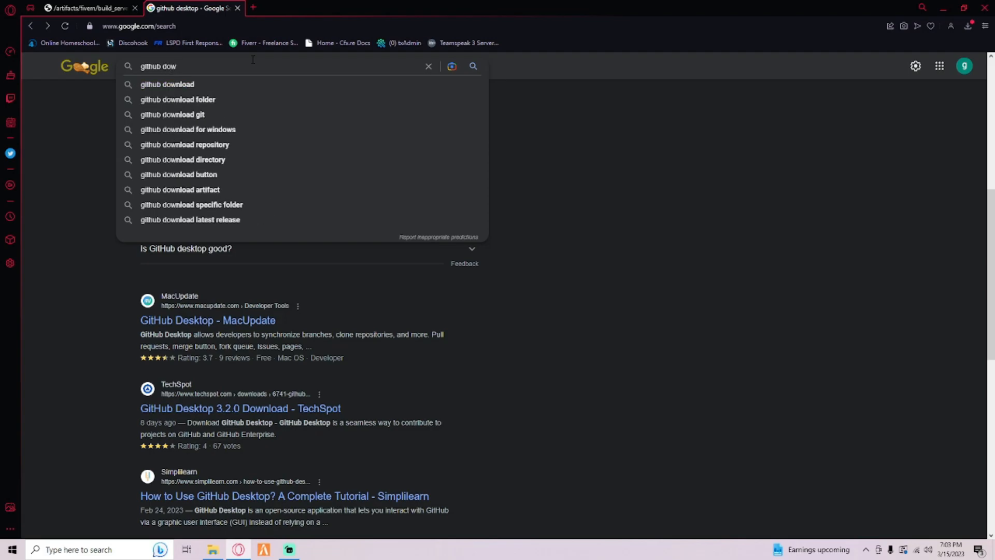
click(264, 91)
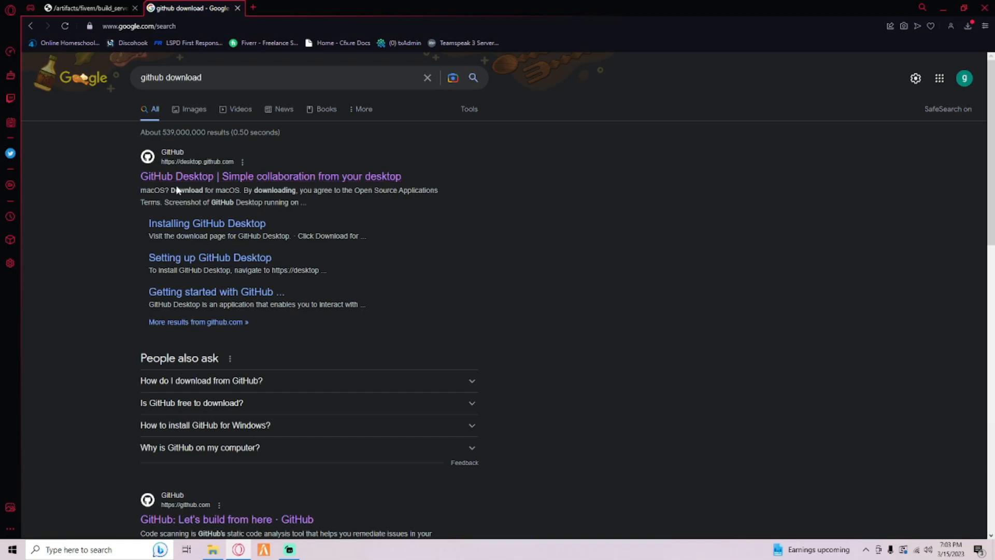
scroll(218, 220, down, 1)
scroll(218, 220, up, 1)
scroll(222, 223, down, 2)
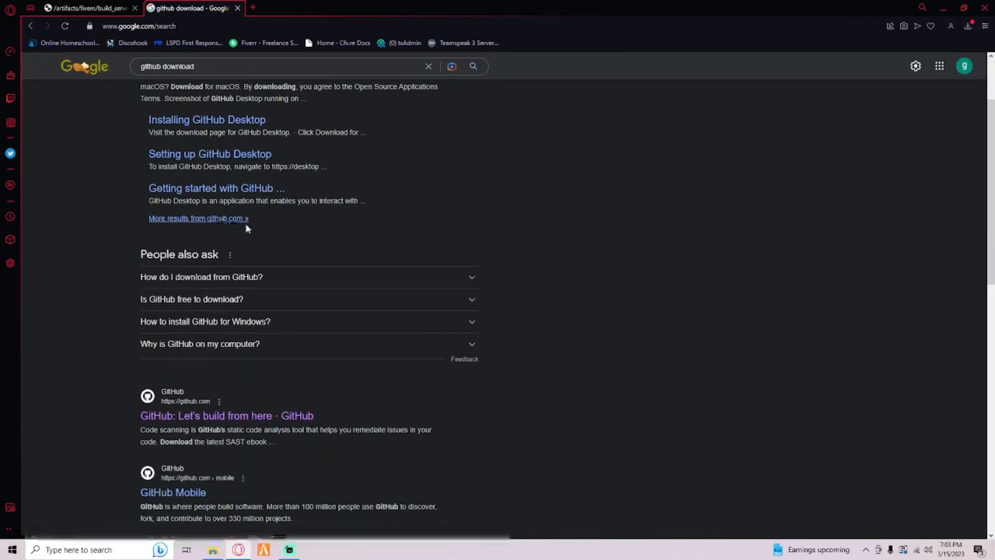
- Minimize the browser and search the installed Windows programs for git
drag(334, 7, 345, 137)
click(633, 176)
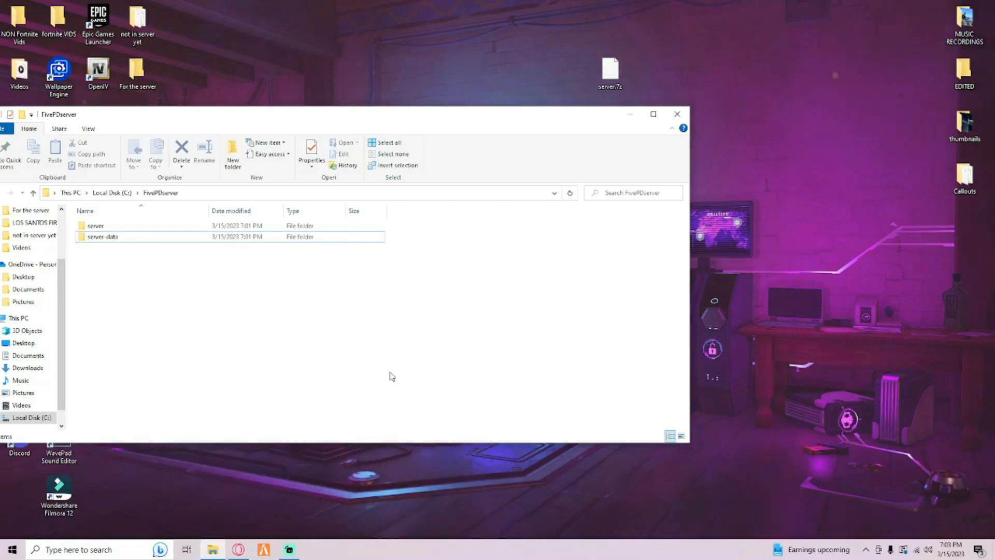
drag(163, 108, 163, 115)
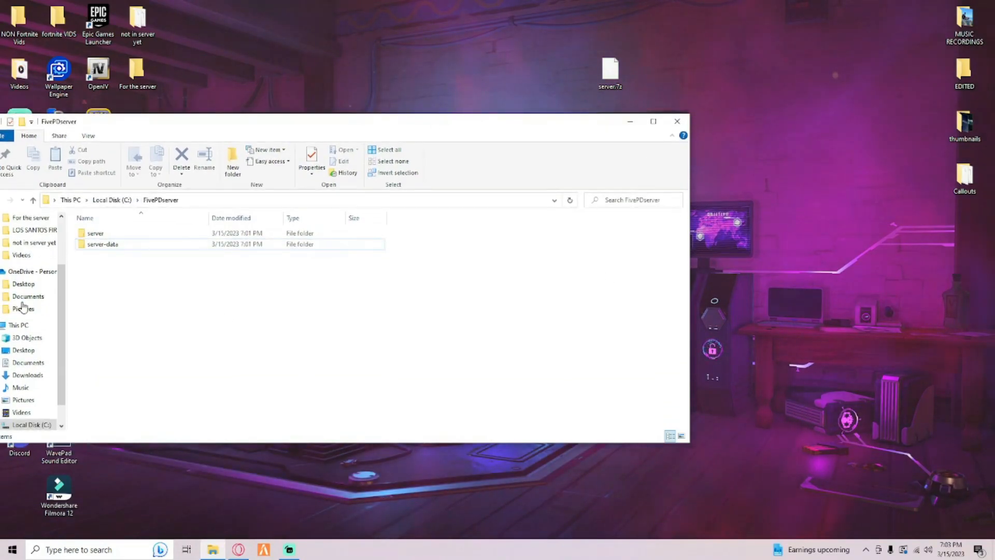
click(12, 549)
text(git)
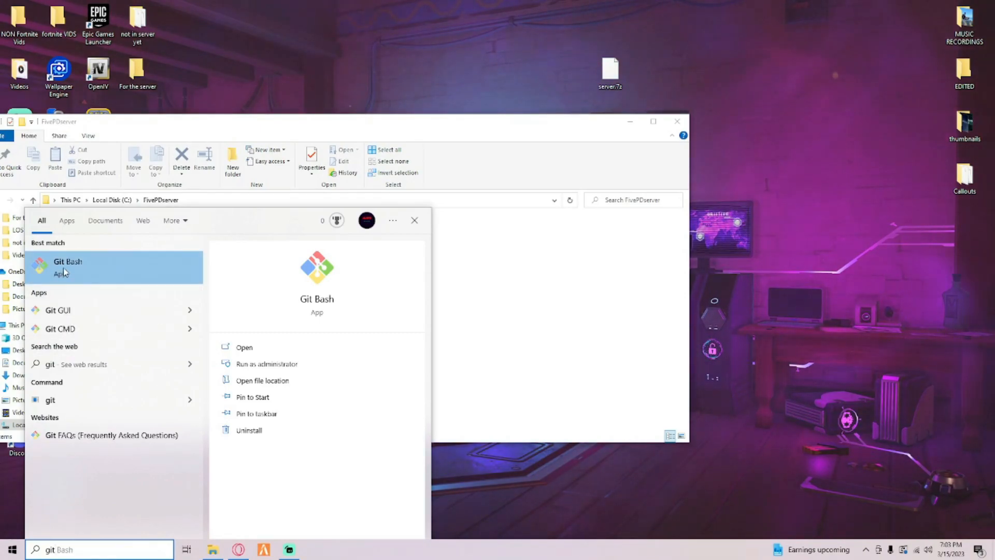
- Return to the browser, search the web for git and open the Git SCM website from the results
click(239, 549)
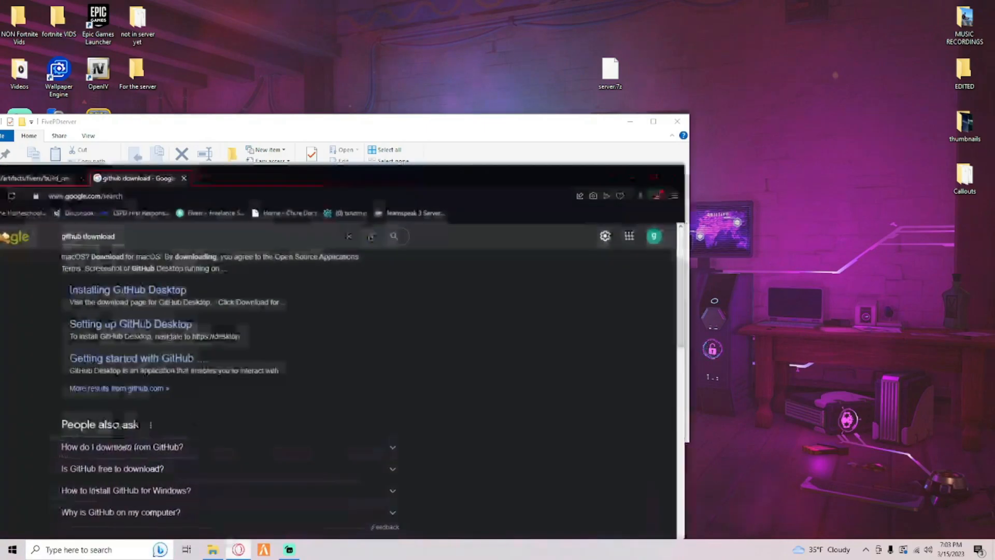
click(118, 233)
key(BackSpace)
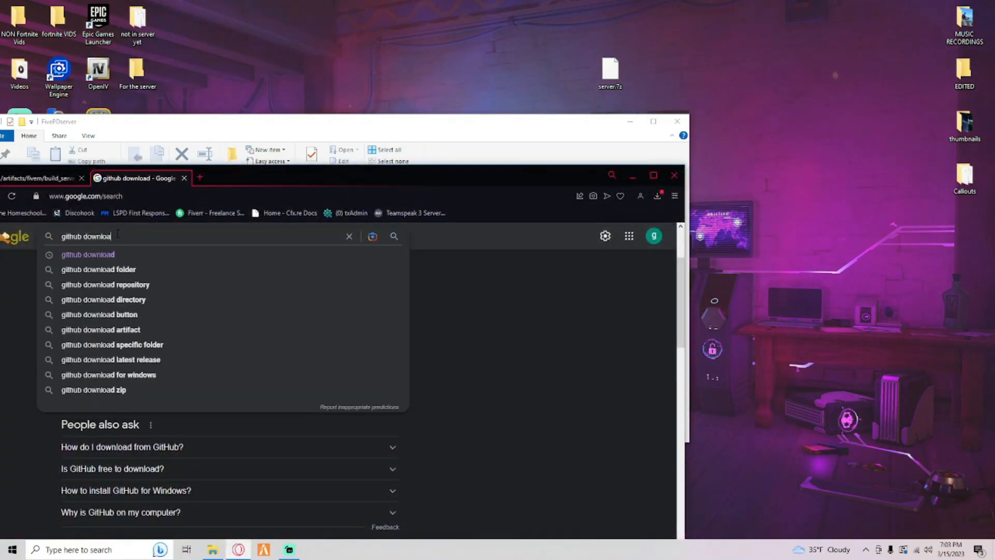
key(BackSpace)
key(BackSpace)
key(BackSpace)
key(BackSpace)
key(BackSpace)
key(BackSpace)
key(BackSpace)
key(BackSpace)
key(BackSpace)
key(BackSpace)
key(BackSpace)
key(Return)
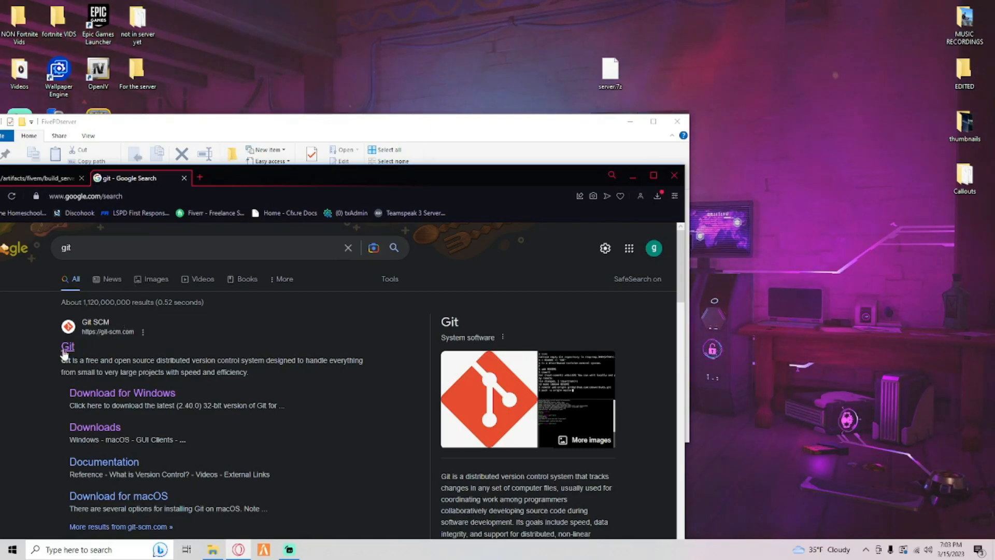
click(66, 346)
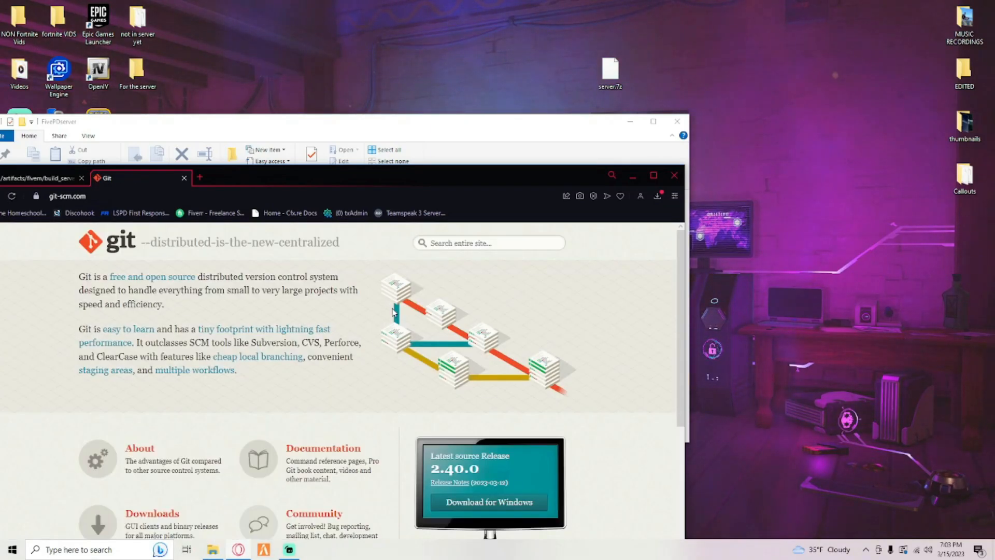
- Maximize the browser and open the Windows download page in the Git site's Downloads section
click(653, 175)
scroll(620, 192, down, 1)
scroll(622, 195, up, 1)
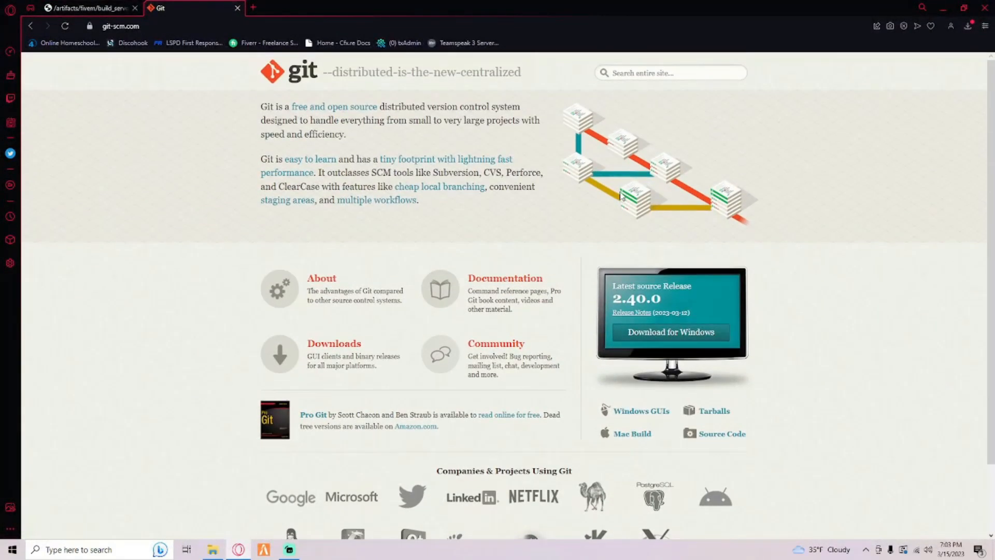
click(335, 344)
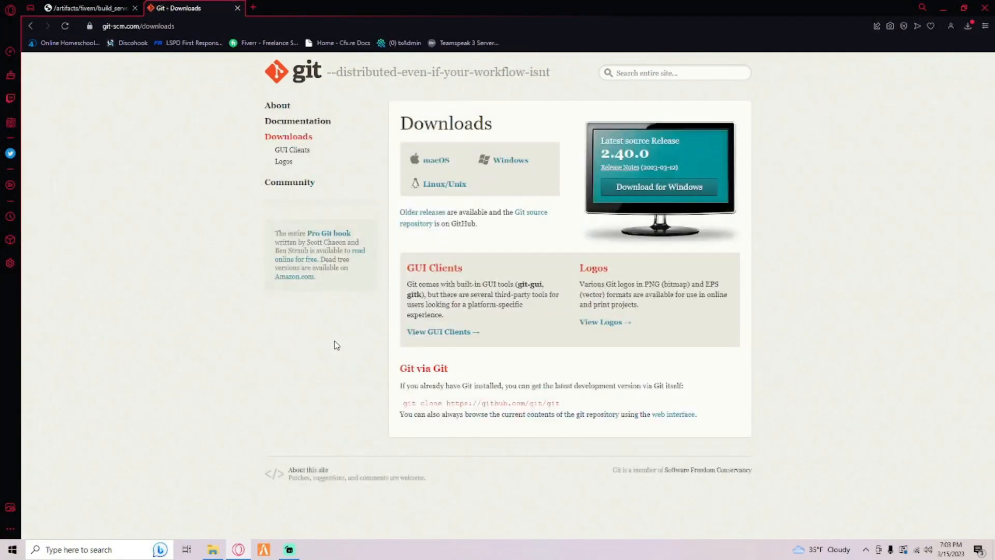
click(512, 161)
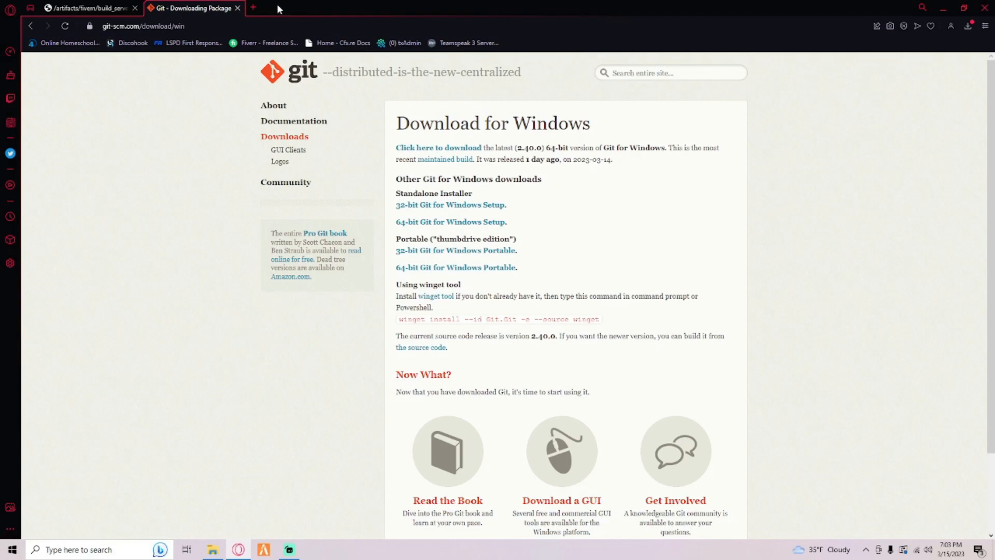
- Close the Git download page, shrink the browser window and minimize it to return to the FivePDserver folder
click(237, 8)
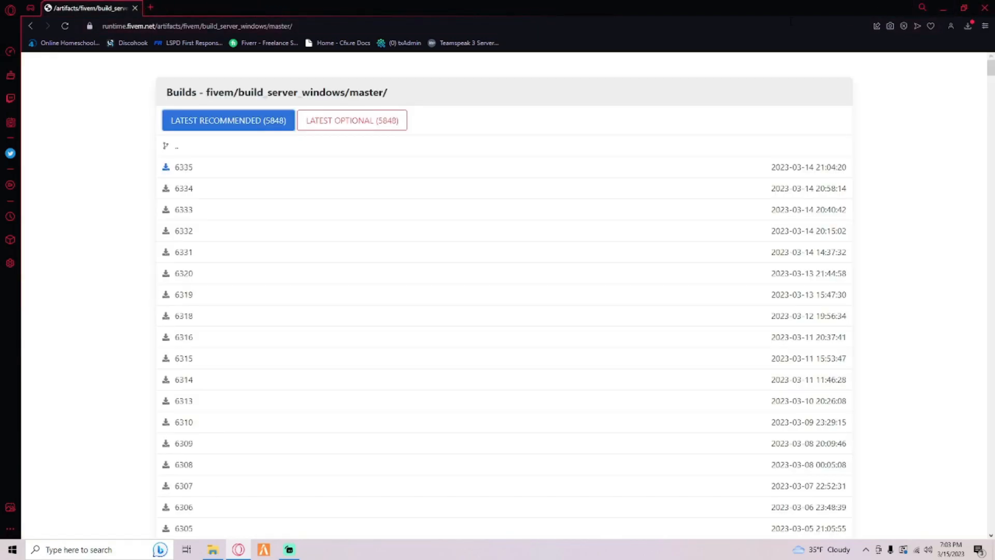
double_click(367, 7)
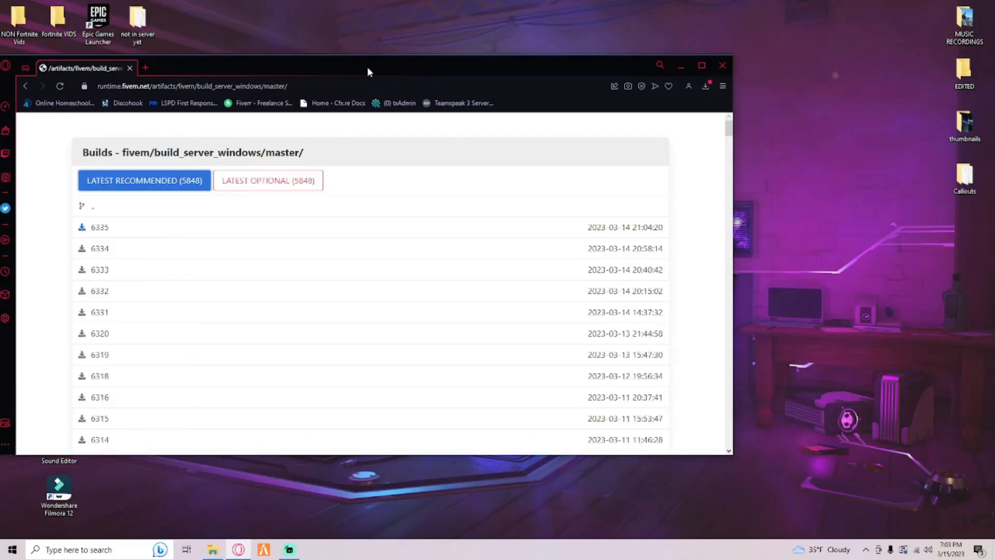
click(681, 66)
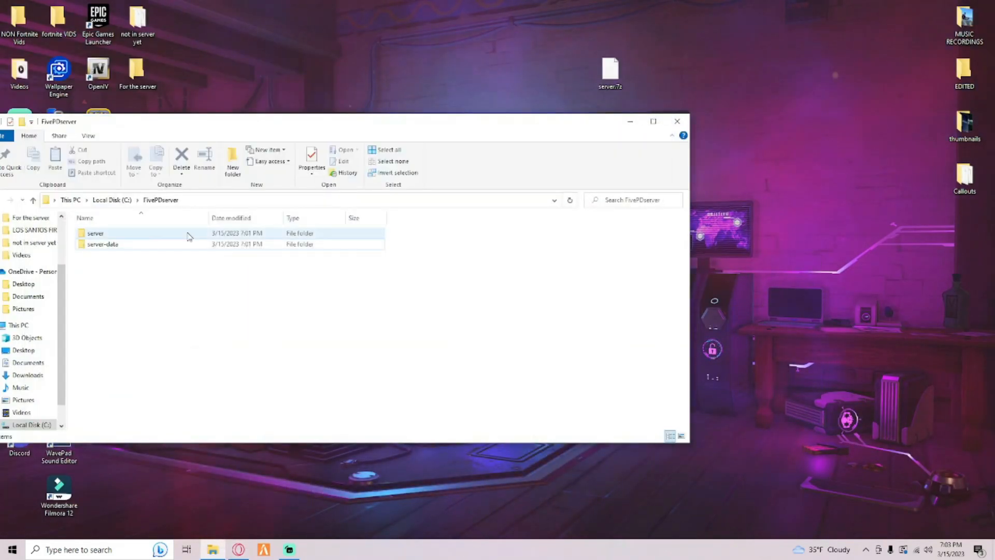
- Open Git Bash in the server-data folder inside FivePDserver and place its window over the folder window
click(148, 246)
right_click(112, 246)
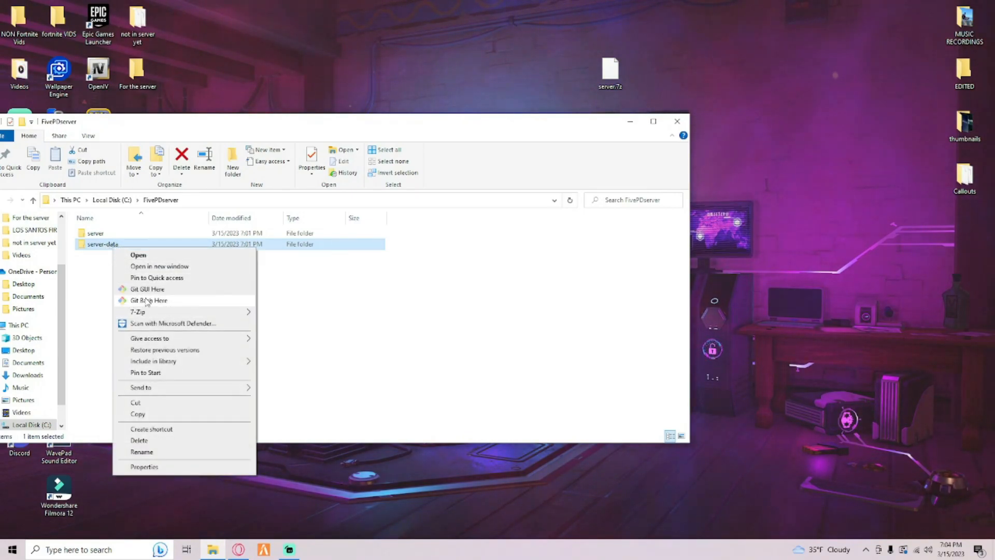
click(78, 290)
right_click(104, 243)
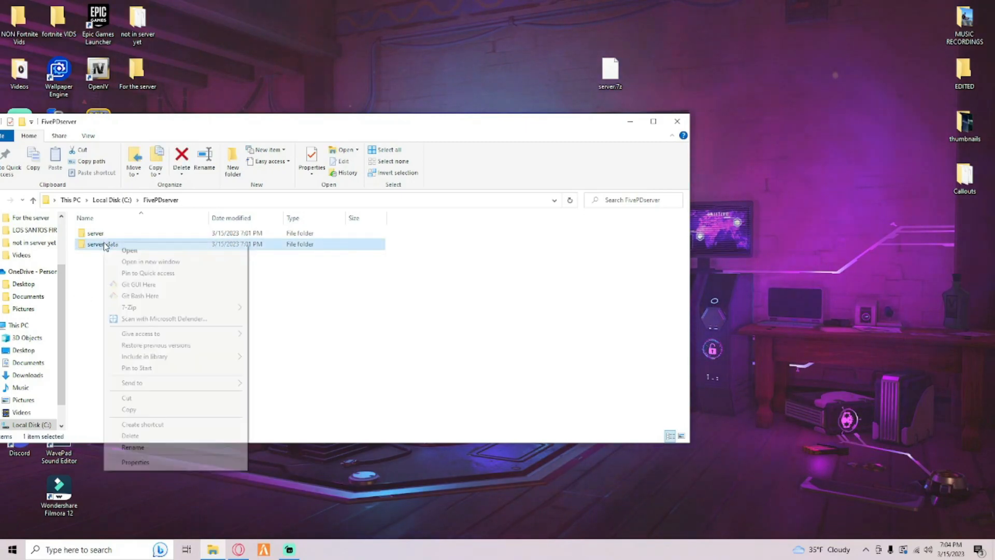
click(140, 296)
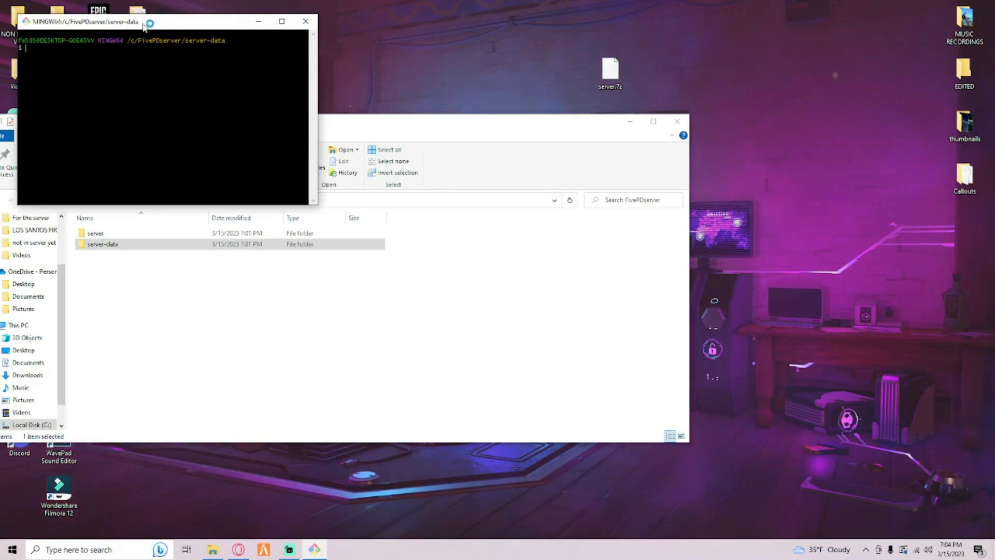
drag(147, 22, 257, 92)
- Open the Cfx.re Docs in a new browser tab and look through the server manual's Setting up a Vanilla FXServer page
click(238, 547)
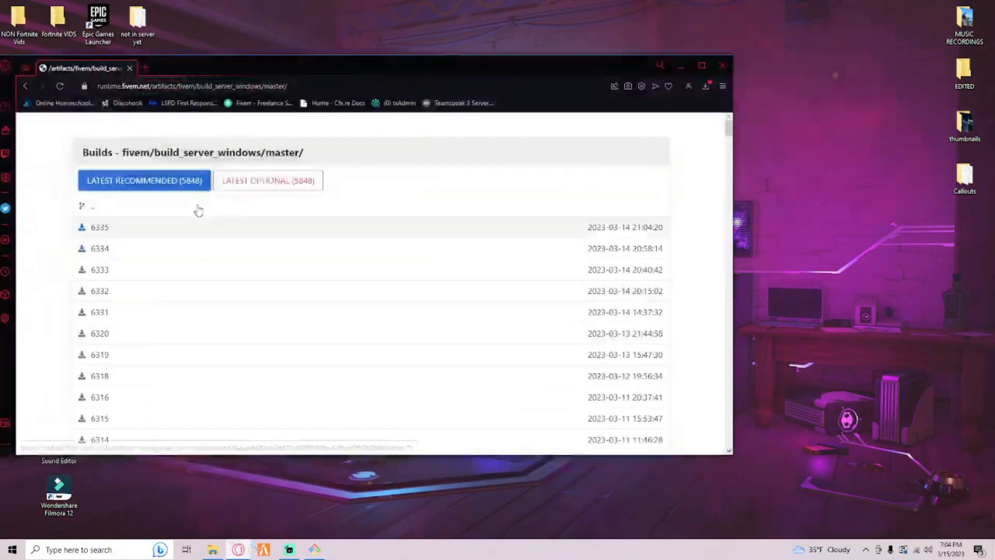
click(148, 67)
click(340, 103)
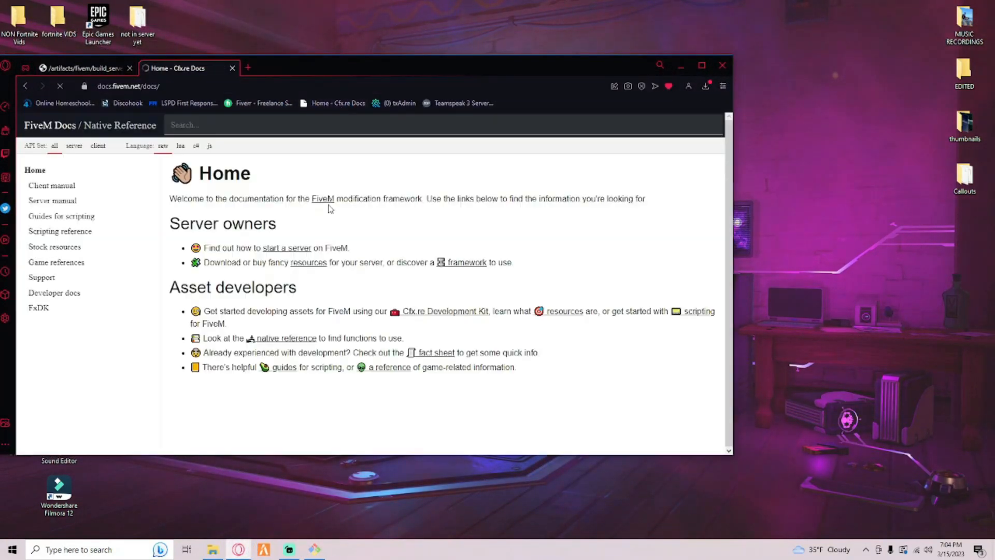
click(73, 200)
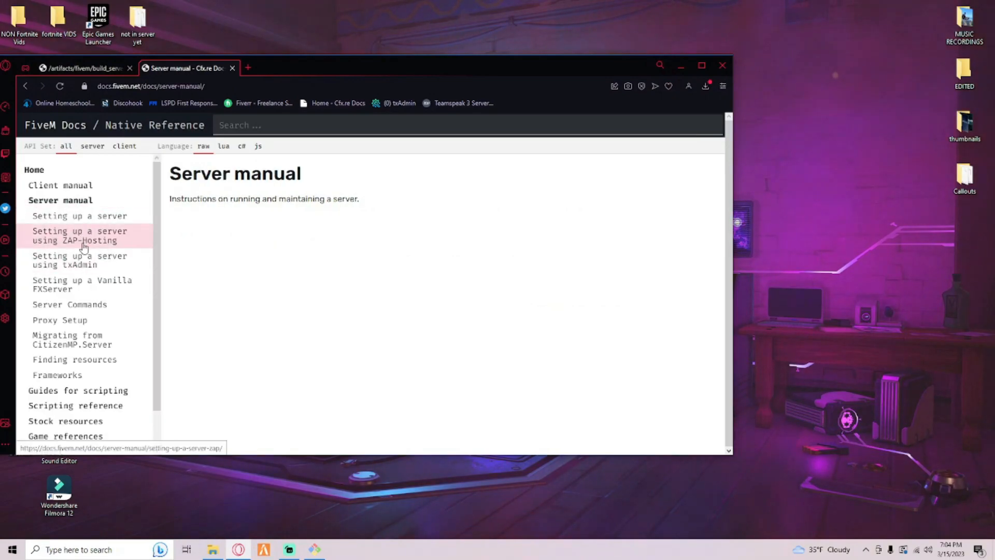
click(76, 291)
drag(727, 155, 749, 265)
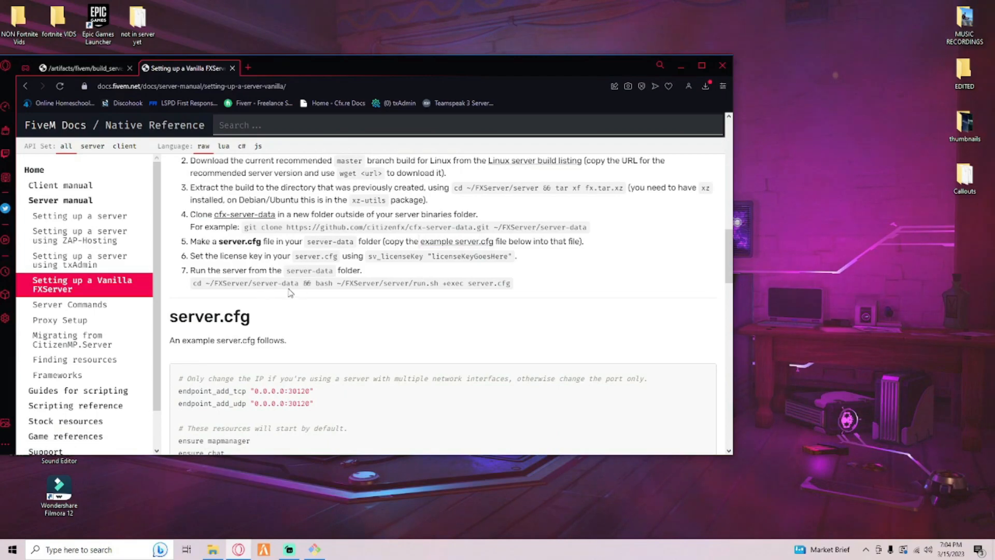
drag(727, 250, 739, 186)
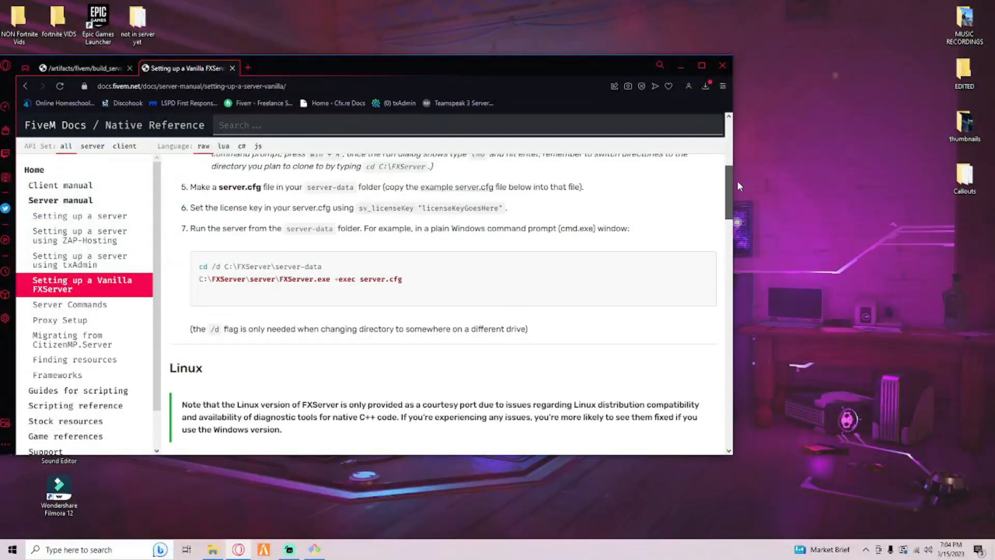
- Look through the server manual's txAdmin and ZAP-Hosting setup pages, then return to the Vanilla FXServer page
click(89, 267)
drag(729, 145, 739, 348)
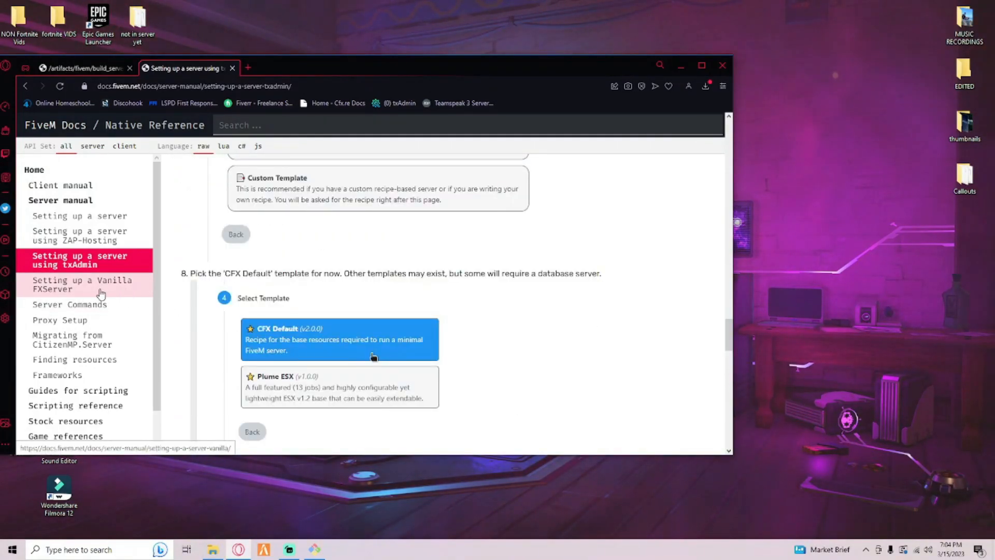
click(81, 217)
click(83, 233)
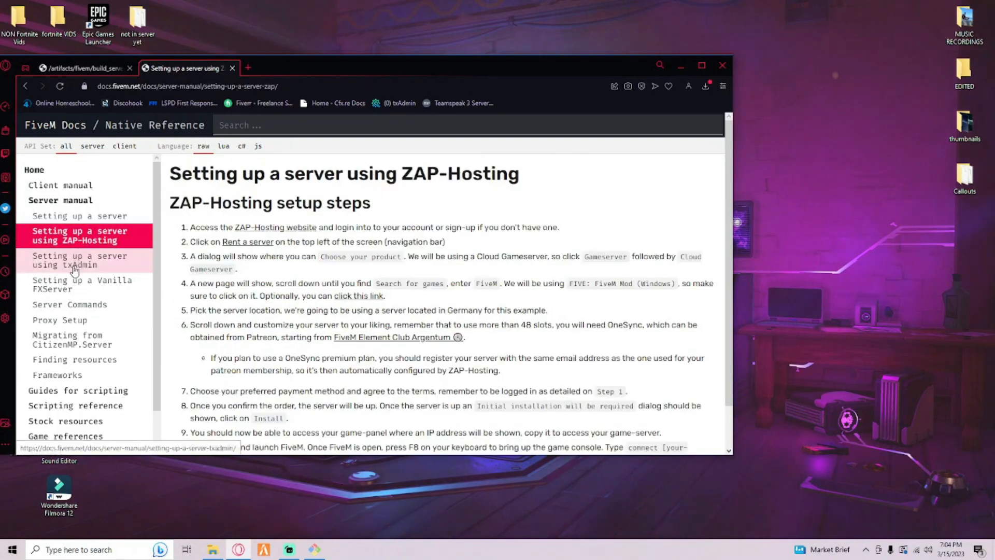
click(76, 260)
click(71, 287)
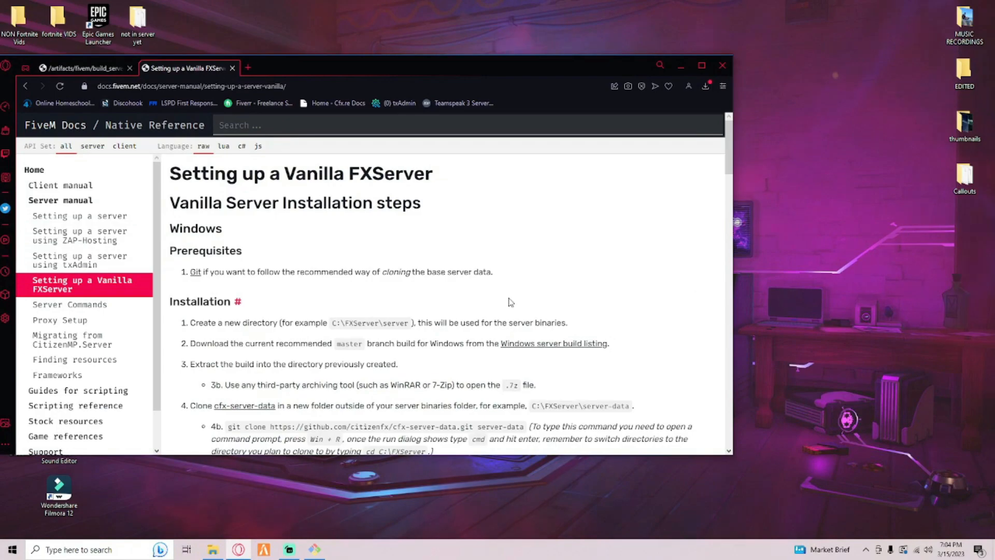
- Copy the git clone command from step 4b of the Windows installation instructions and switch to Git Bash
scroll(510, 302, down, 2)
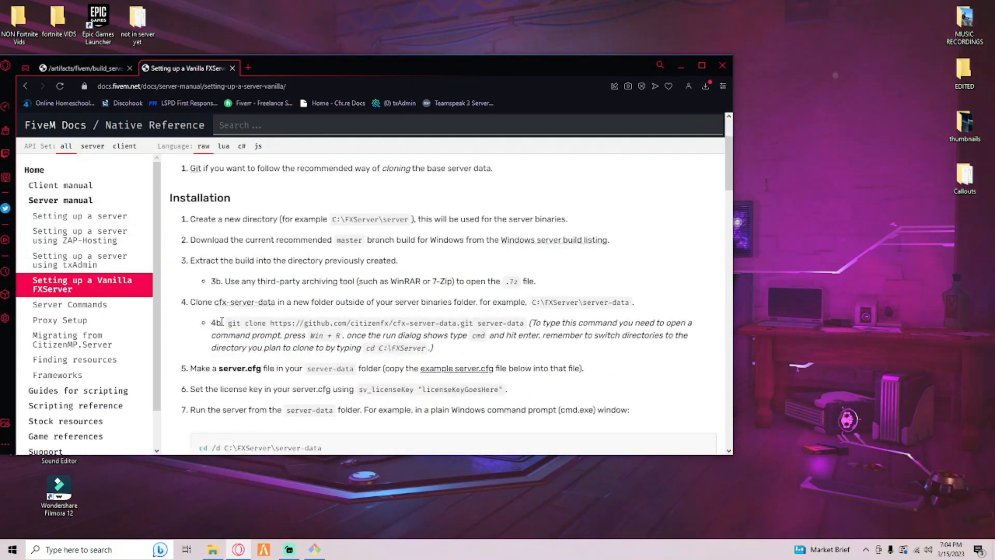
drag(231, 323, 526, 326)
click(374, 303)
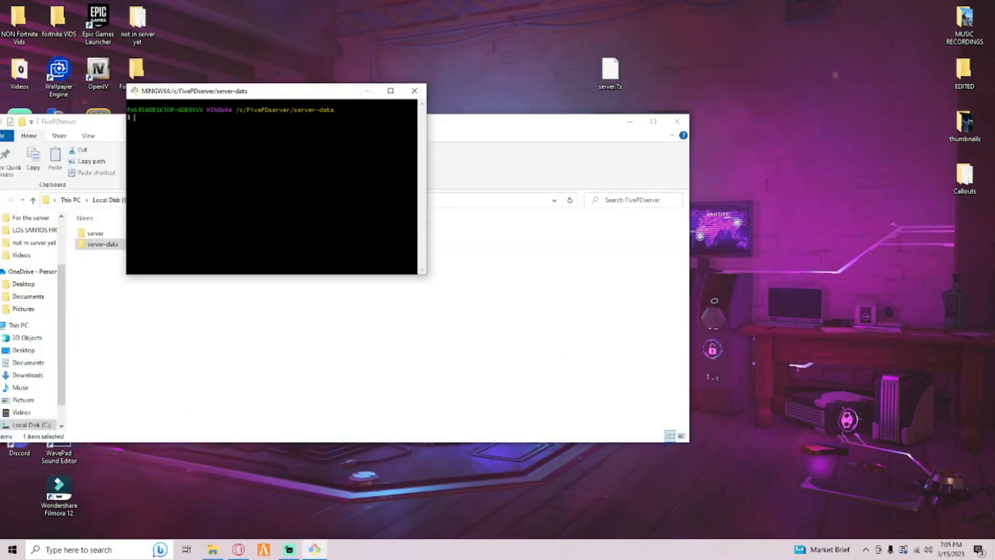
right_click(137, 133)
click(156, 160)
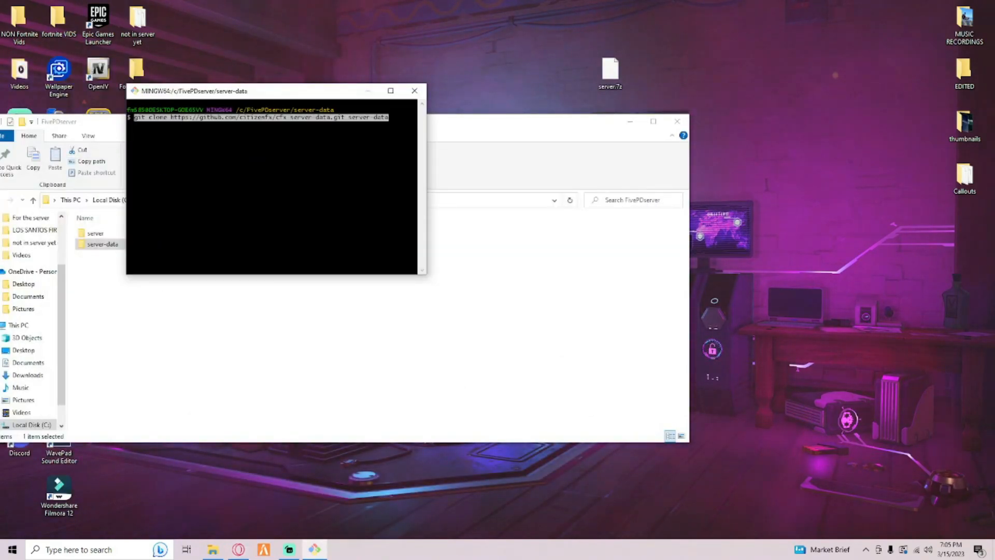
key(Return)
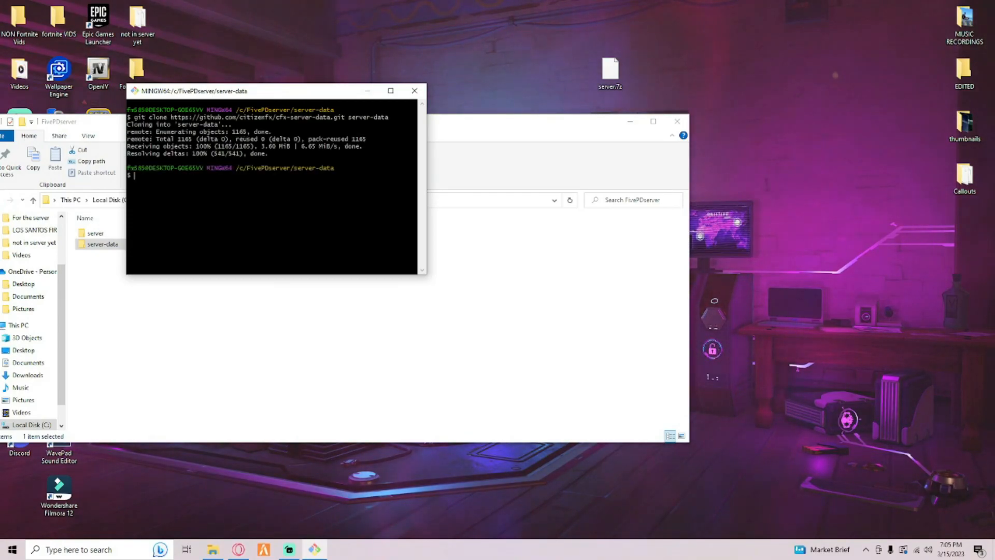
click(414, 91)
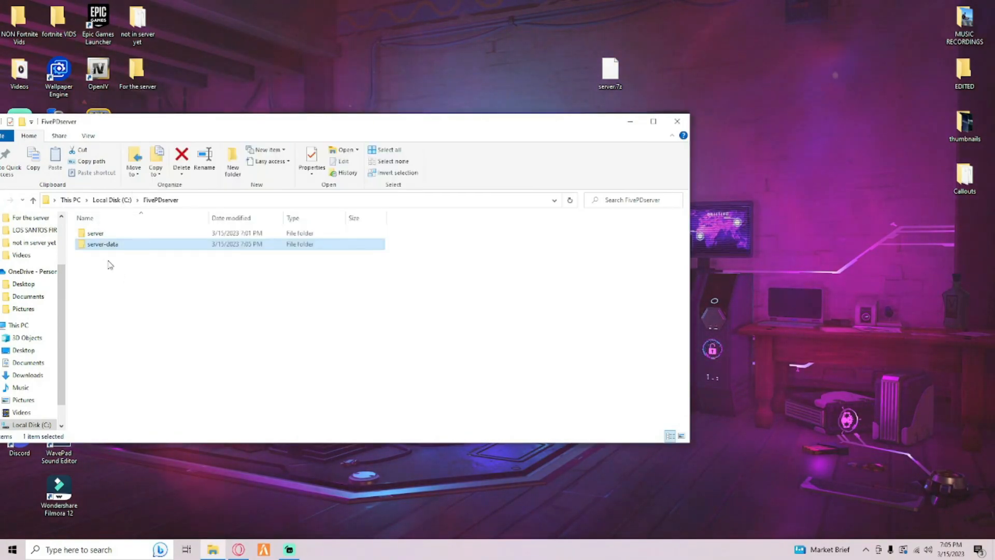
- Open the cloned server-data folder inside server-data and check the display setting for file name extensions
double_click(110, 245)
double_click(114, 235)
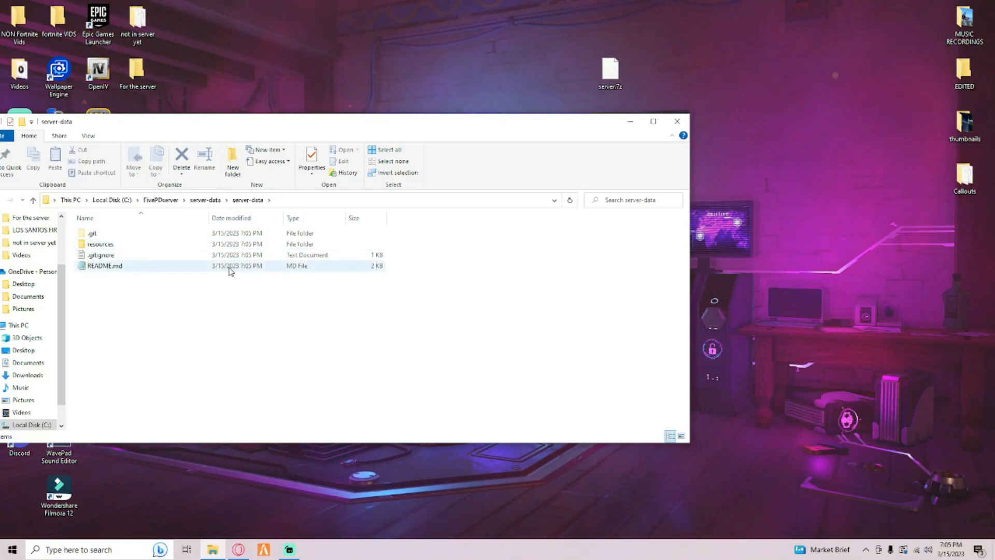
click(88, 136)
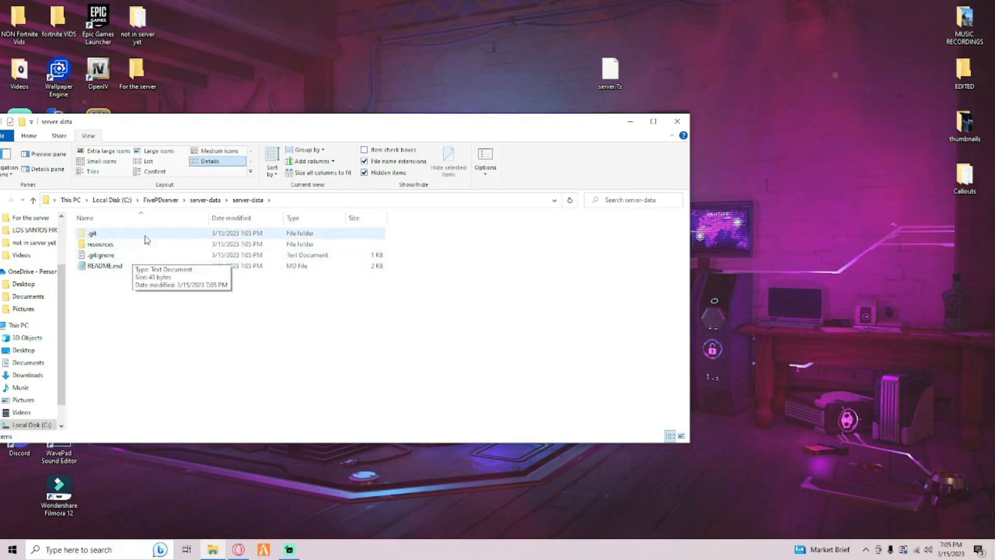
drag(330, 122, 387, 116)
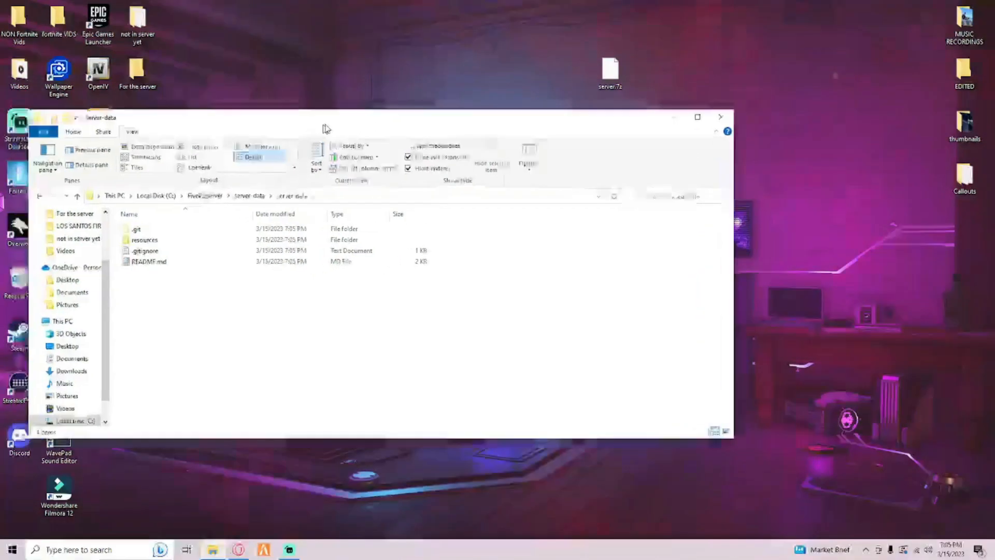
click(86, 130)
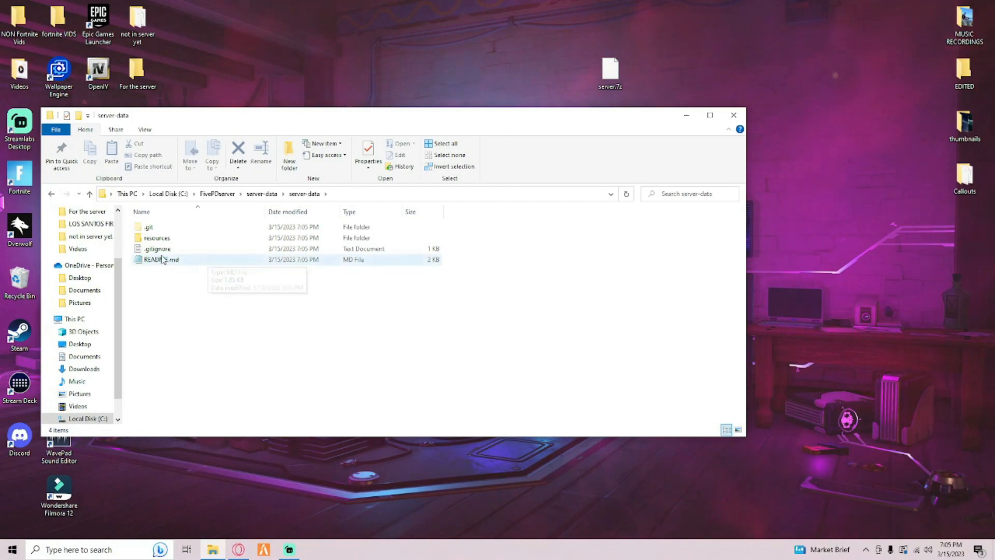
- Create a new text document in the cloned server-data folder and name it server.cfg, accepting the extension change
right_click(154, 278)
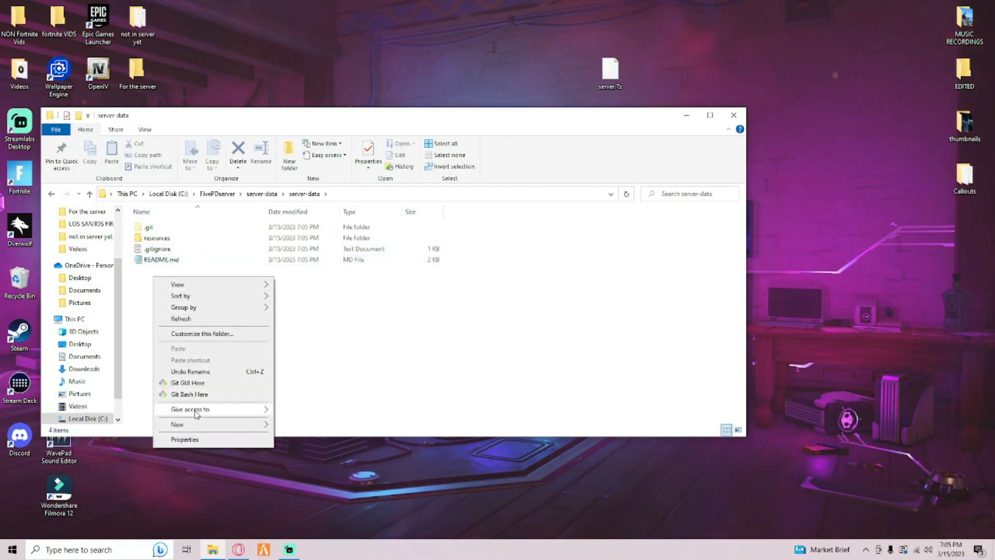
mouse_move(196, 425)
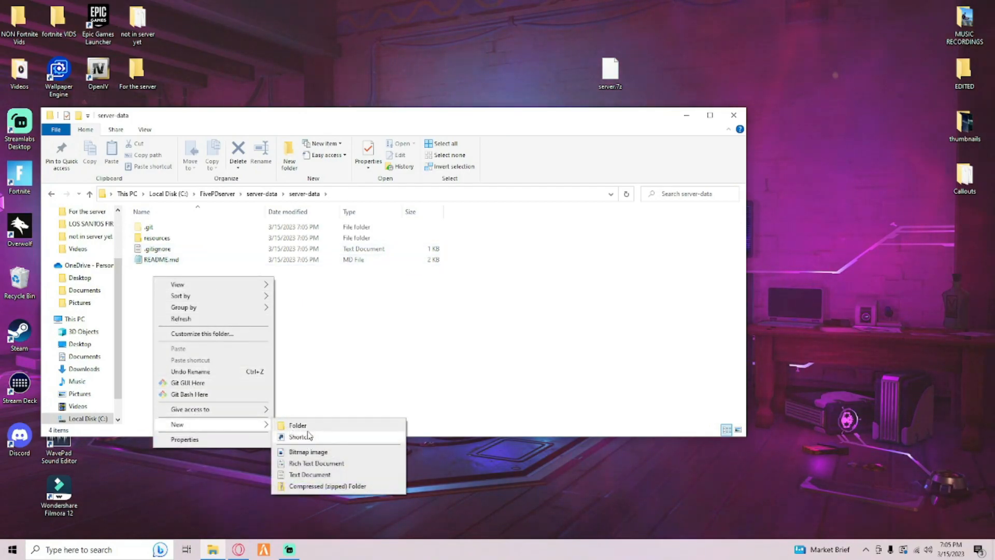
mouse_move(228, 425)
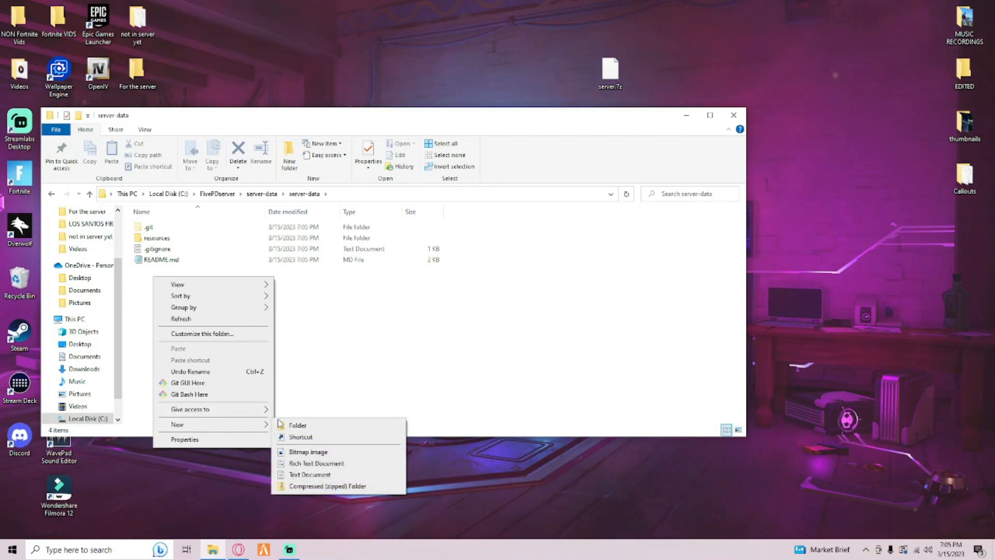
click(321, 480)
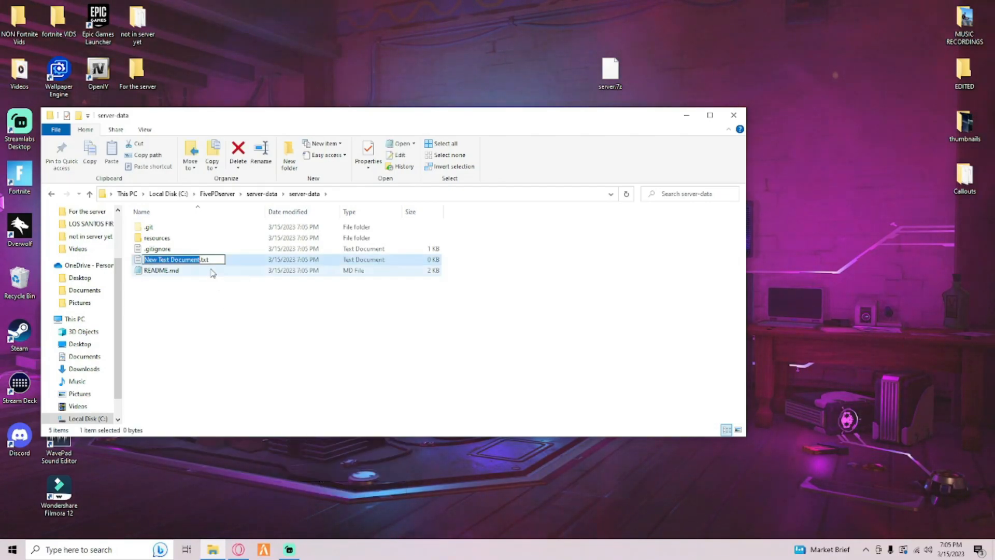
text(se)
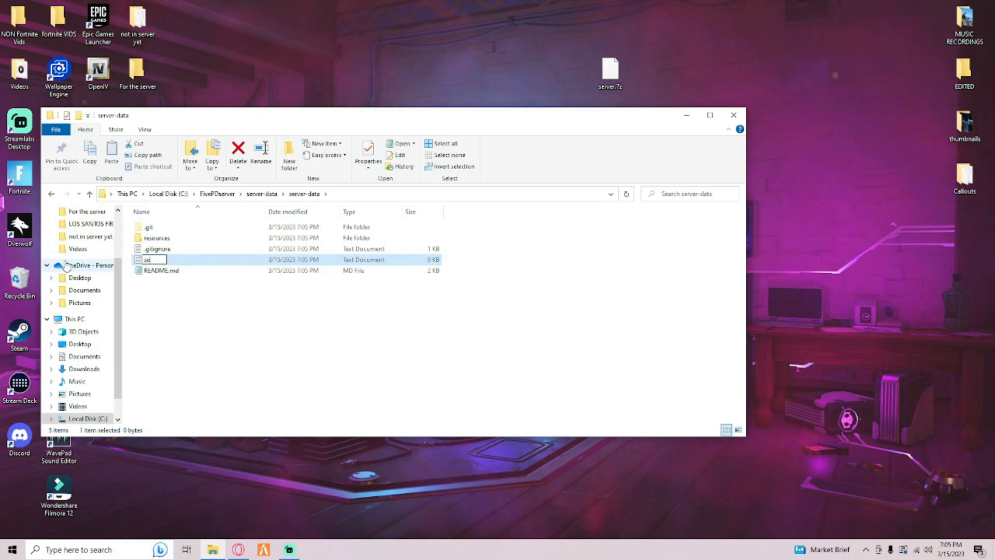
text(rver.cfg)
key(Return)
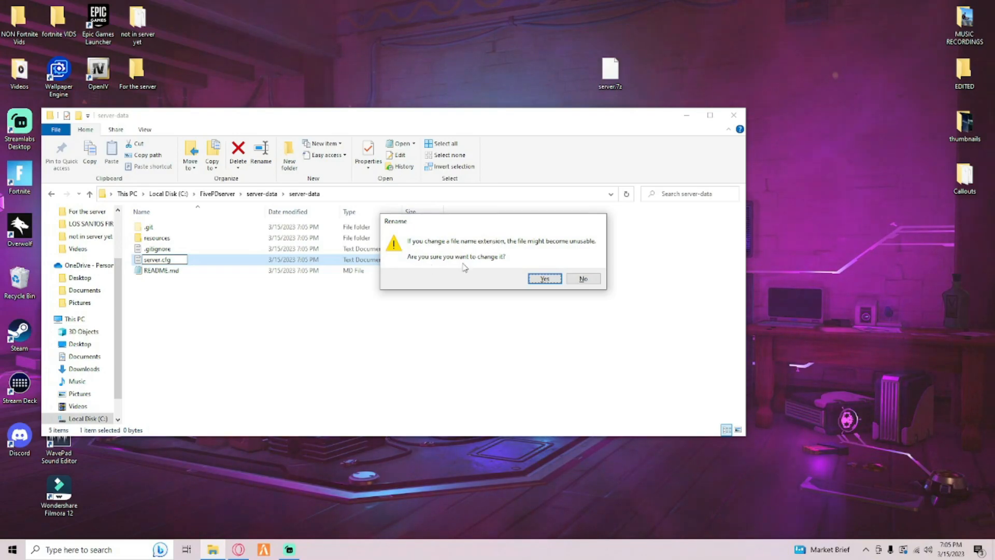
click(544, 279)
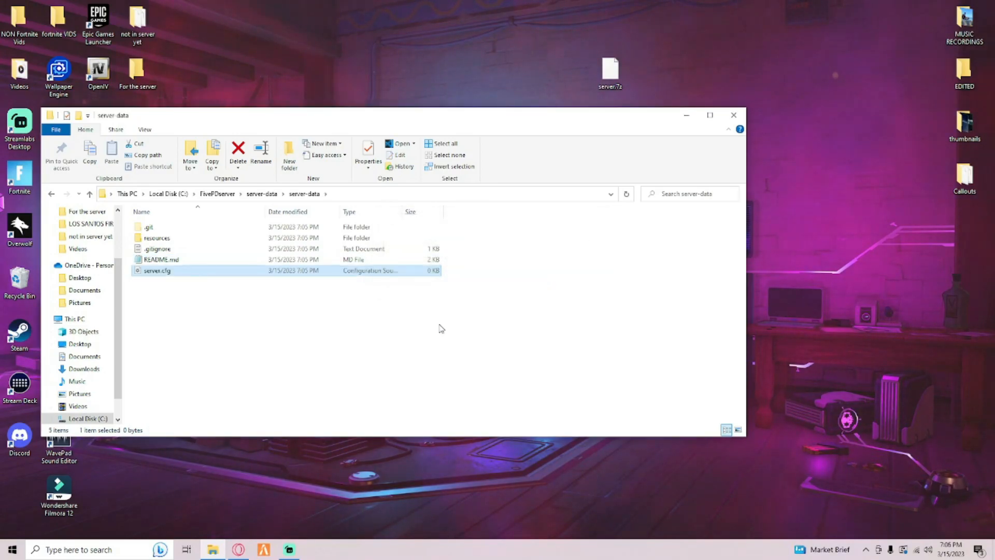
- Search the web for notepad++ in a new browser tab and open the official Notepad++ Downloads page
click(166, 273)
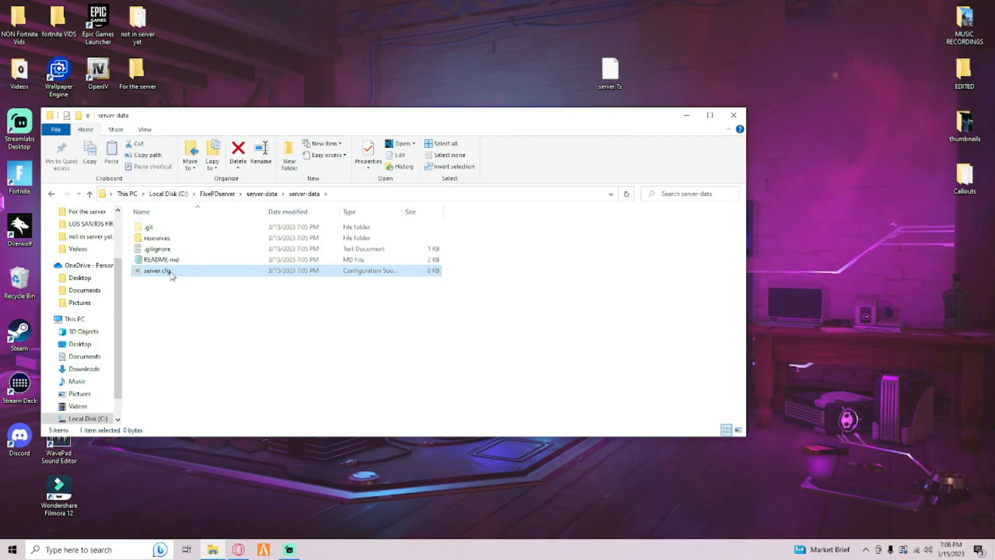
right_click(171, 275)
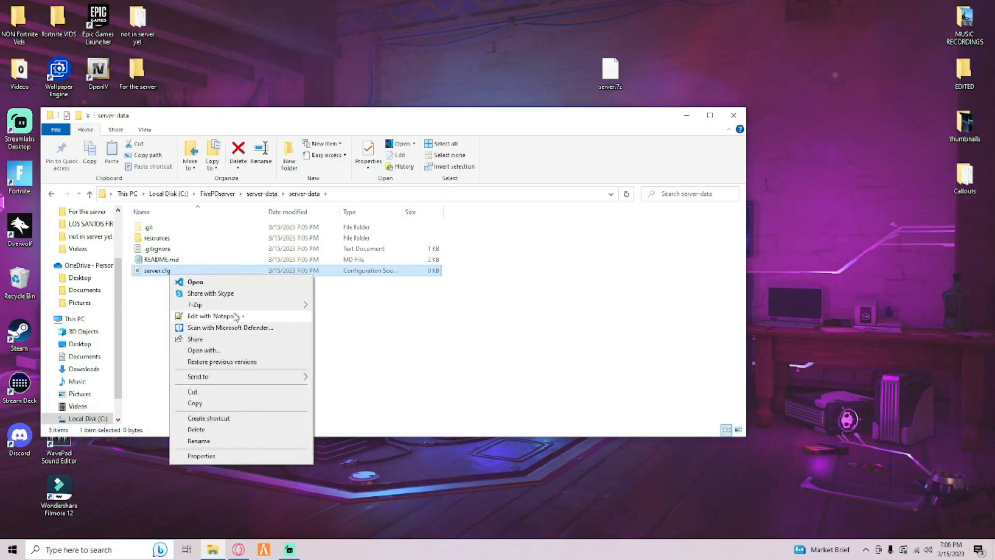
click(238, 549)
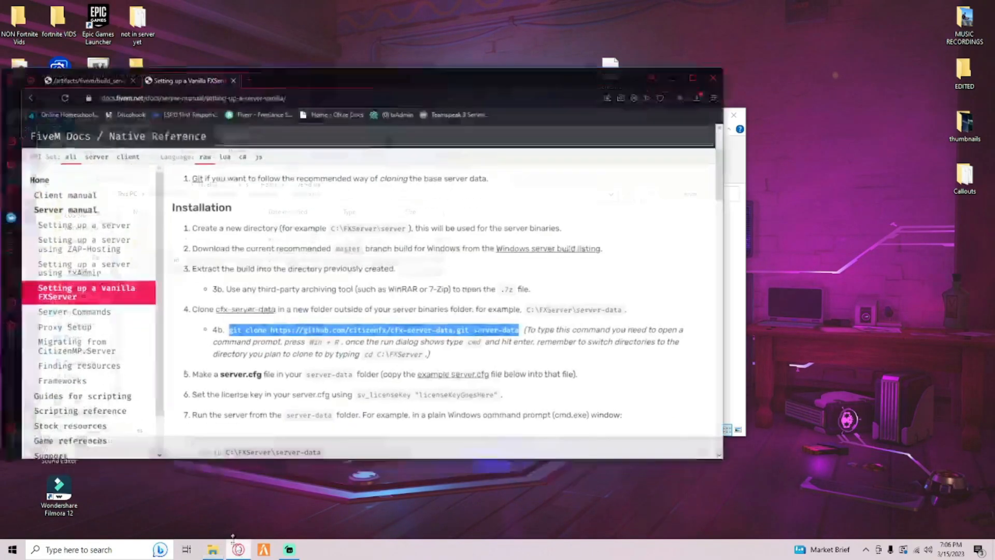
click(247, 68)
text(nope)
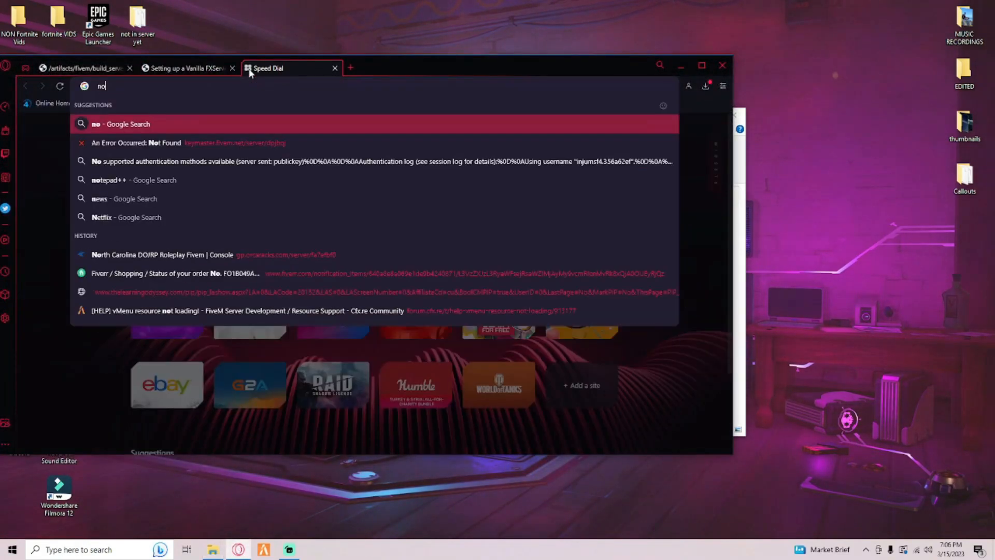
key(BackSpace)
key(BackSpace)
text(te)
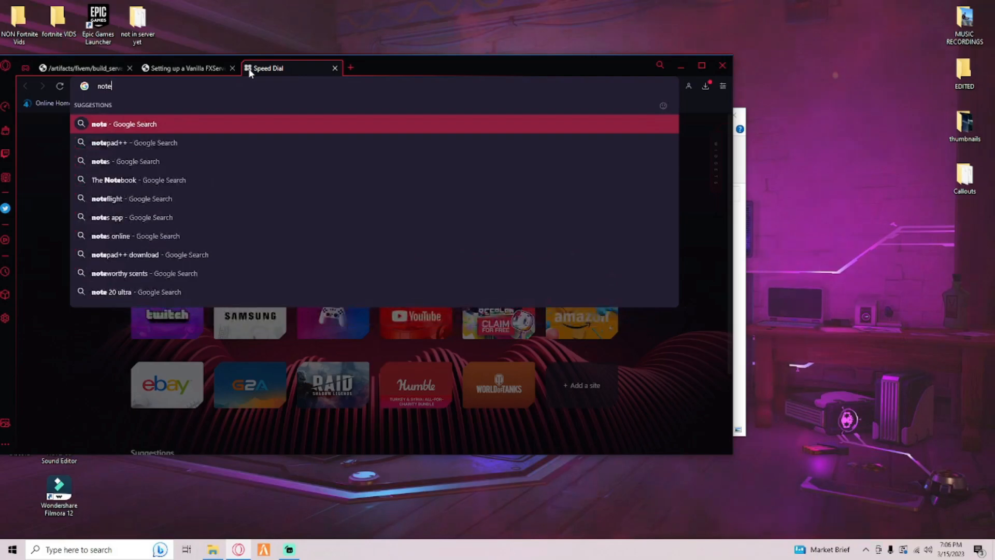
click(239, 143)
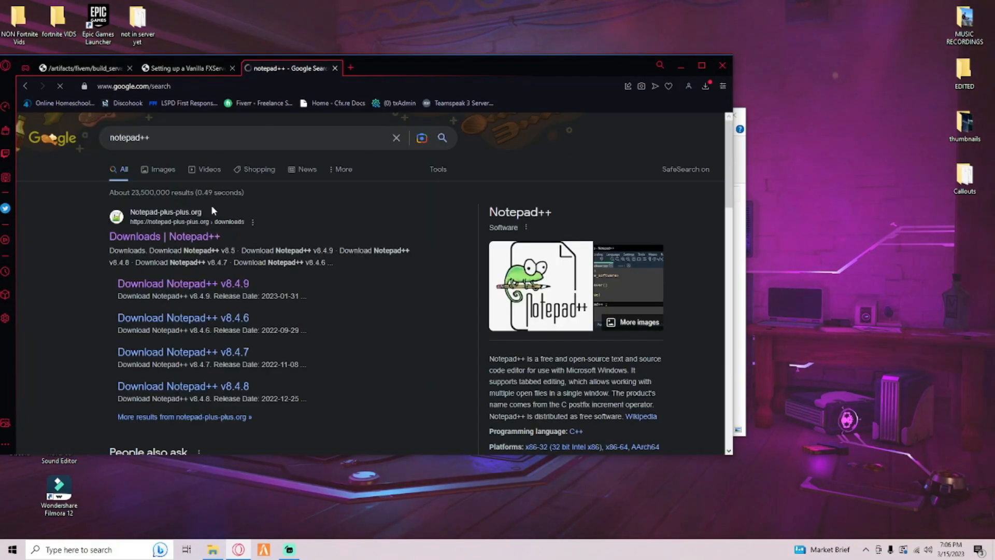
click(185, 239)
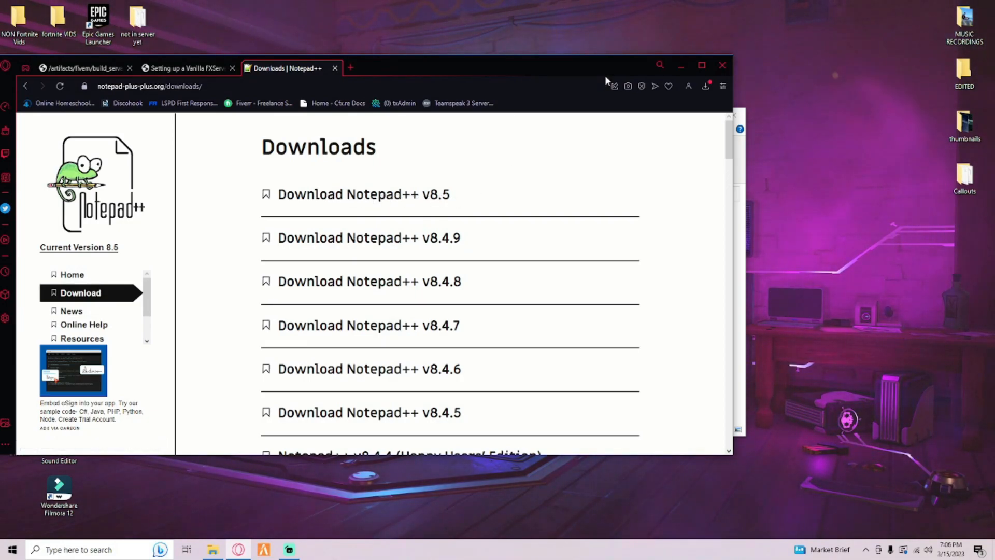
- Return to the cloned server-data folder and open server.cfg for editing in Notepad++
click(679, 65)
right_click(189, 269)
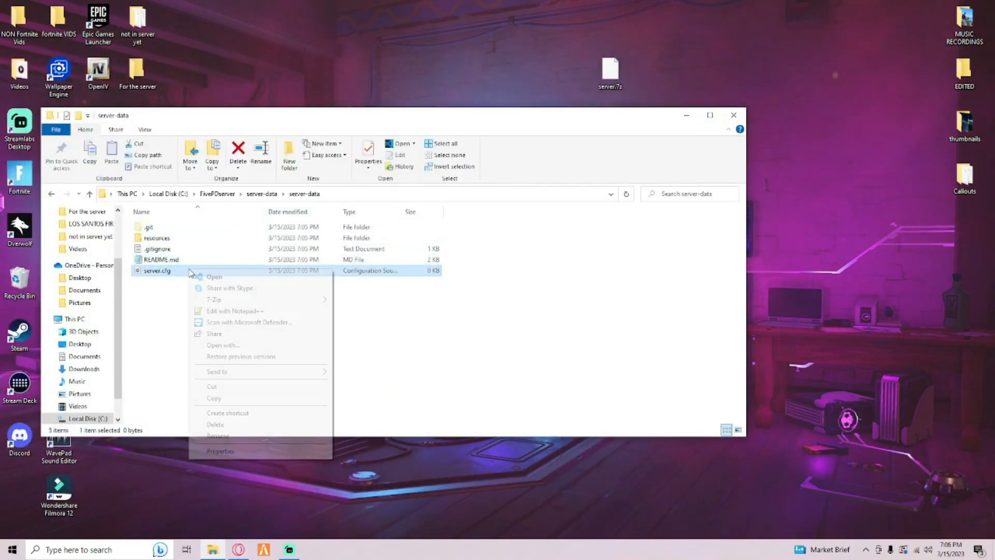
click(216, 311)
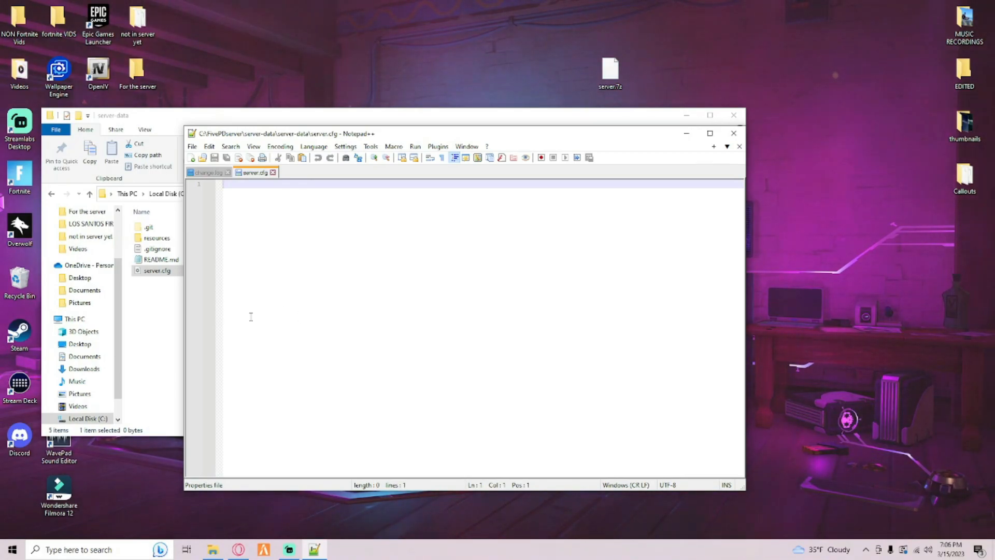
- Switch to the browser, open the Setting up a Vanilla FXServer guide in a separate window and find the example server.cfg
click(239, 549)
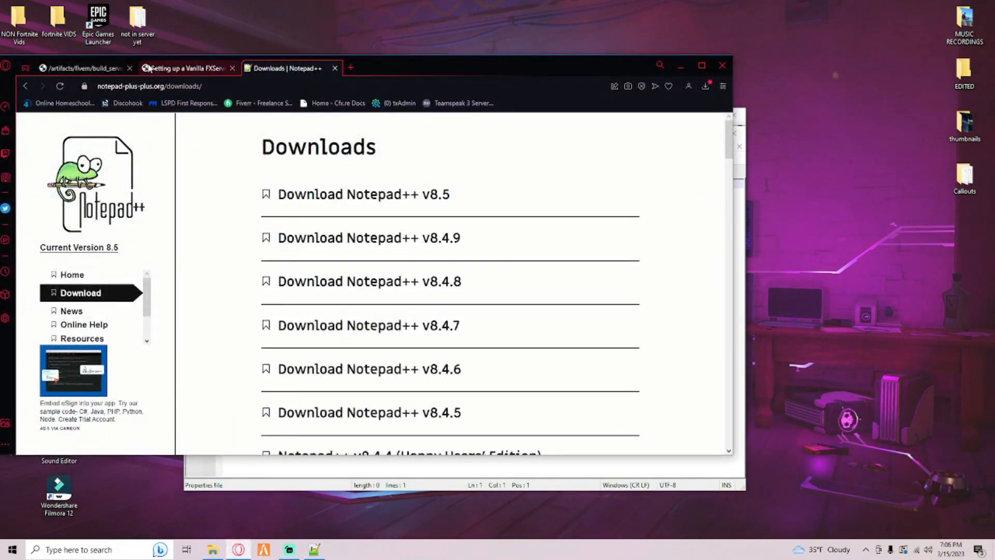
click(198, 70)
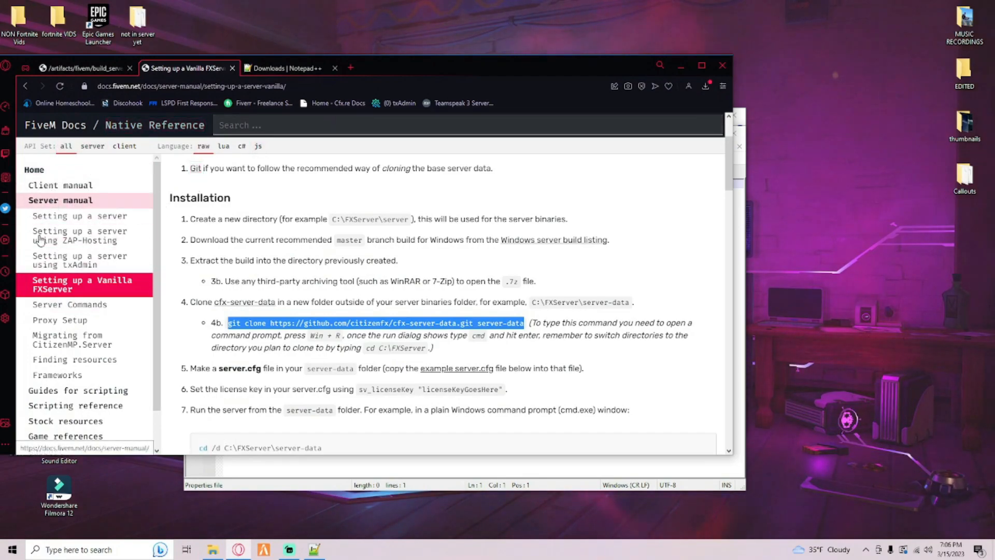
click(86, 216)
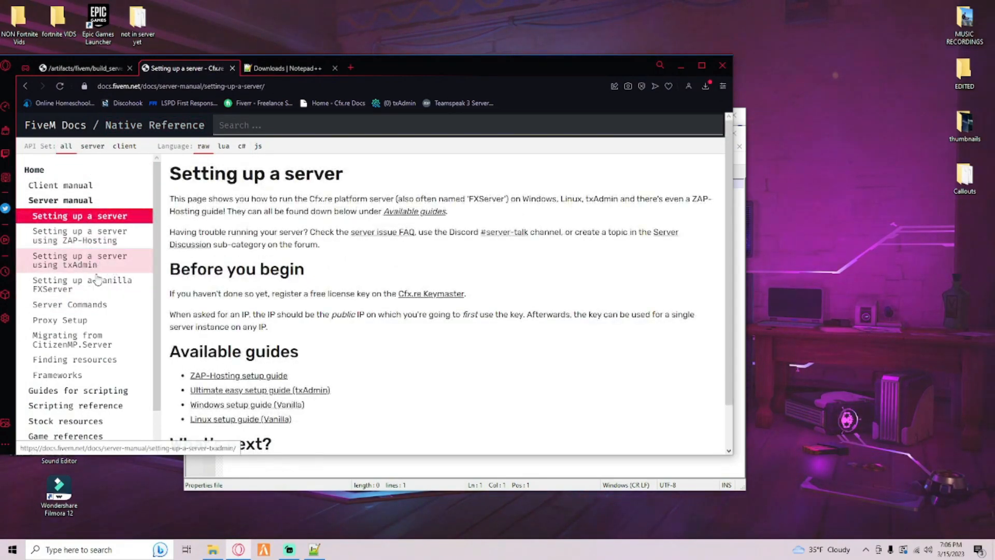
shift+click(93, 293)
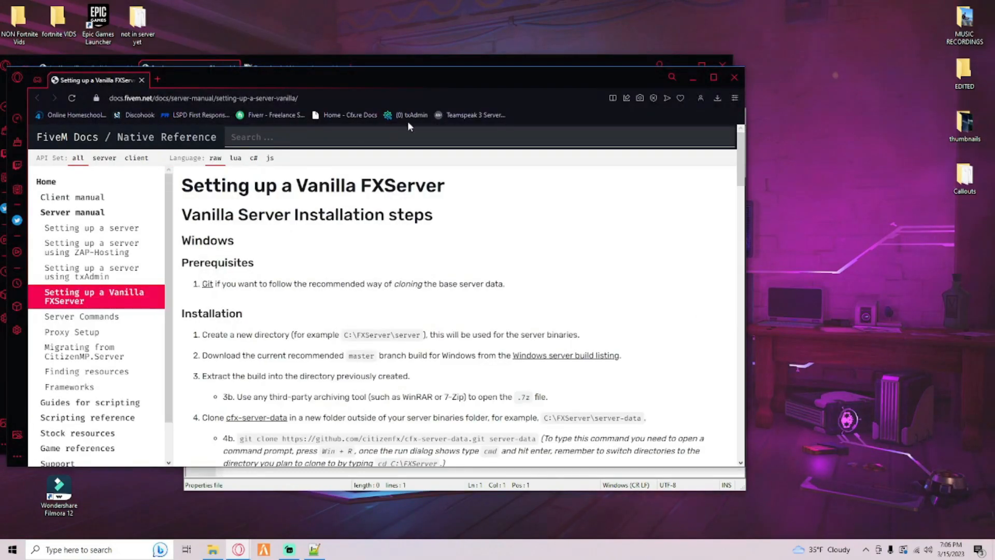
drag(742, 171, 741, 303)
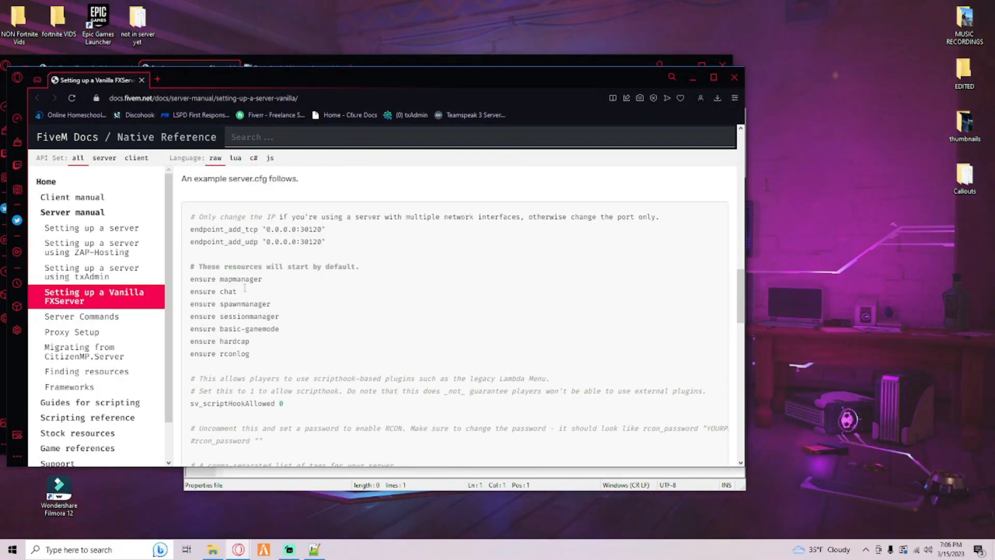
- Copy the whole example server.cfg, from the endpoint comment through the sv_licenseKey changeme line
drag(189, 217, 512, 337)
click(474, 338)
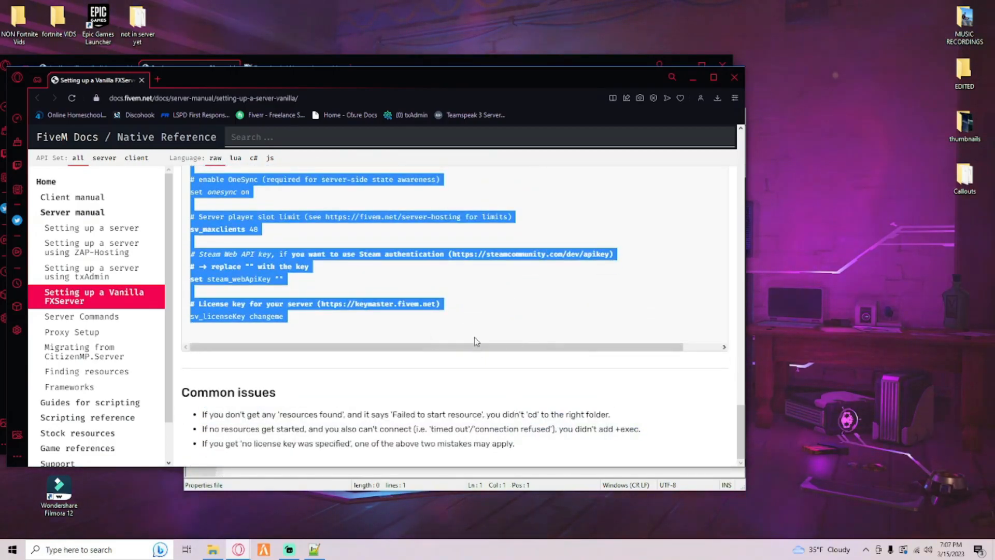
drag(740, 428, 757, 351)
right_click(303, 325)
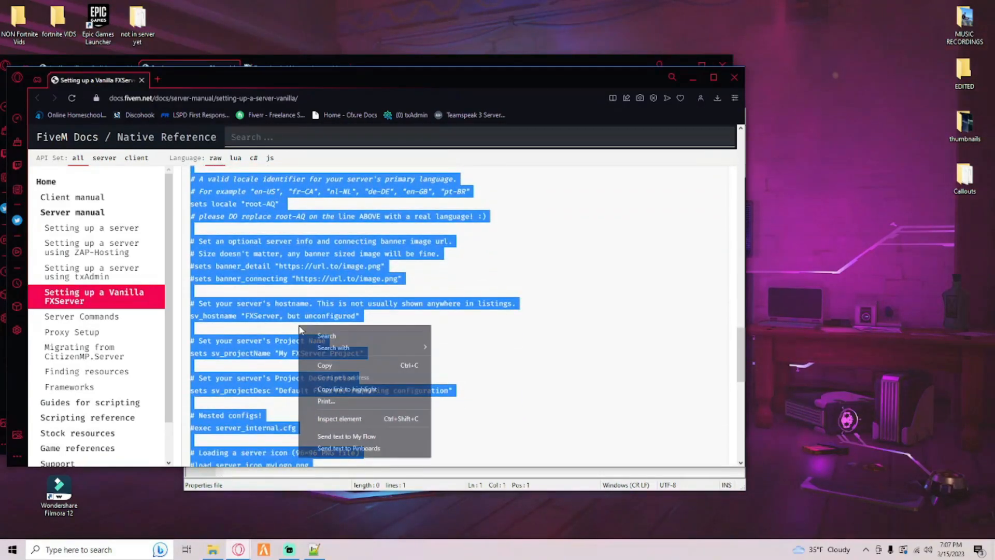
click(329, 365)
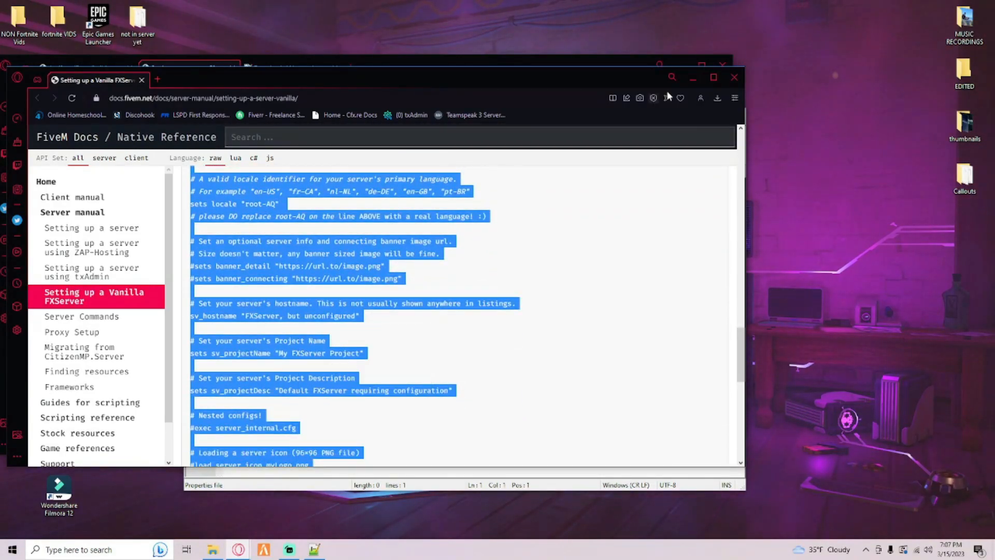
- Paste the copied example configuration into the empty server.cfg in Notepad++ and maximize the editor window
click(697, 81)
click(314, 549)
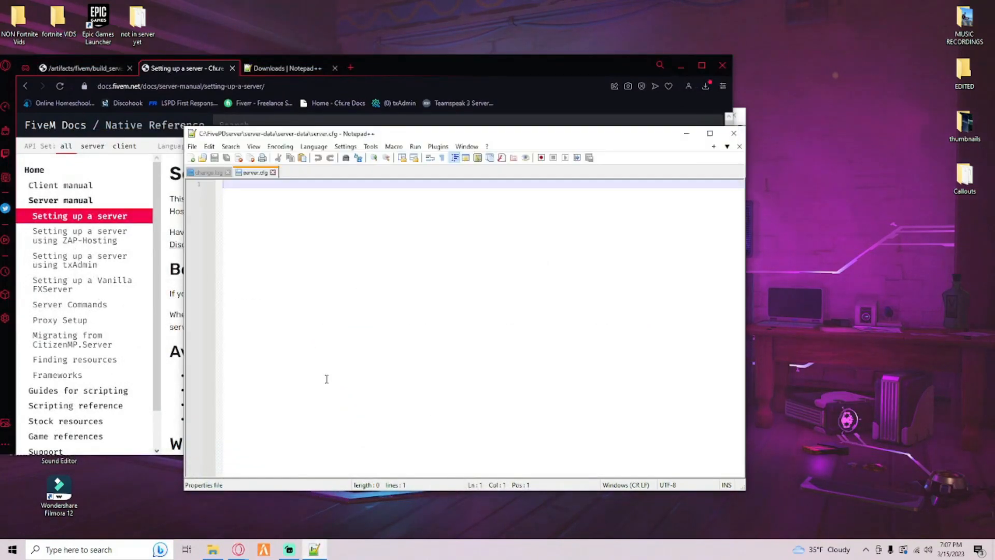
right_click(291, 190)
click(307, 218)
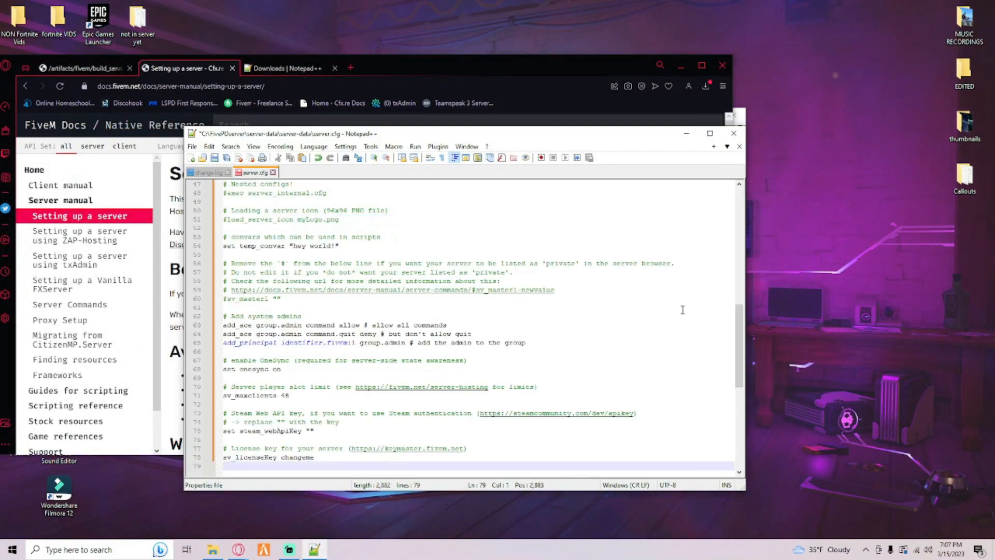
drag(746, 347, 721, 202)
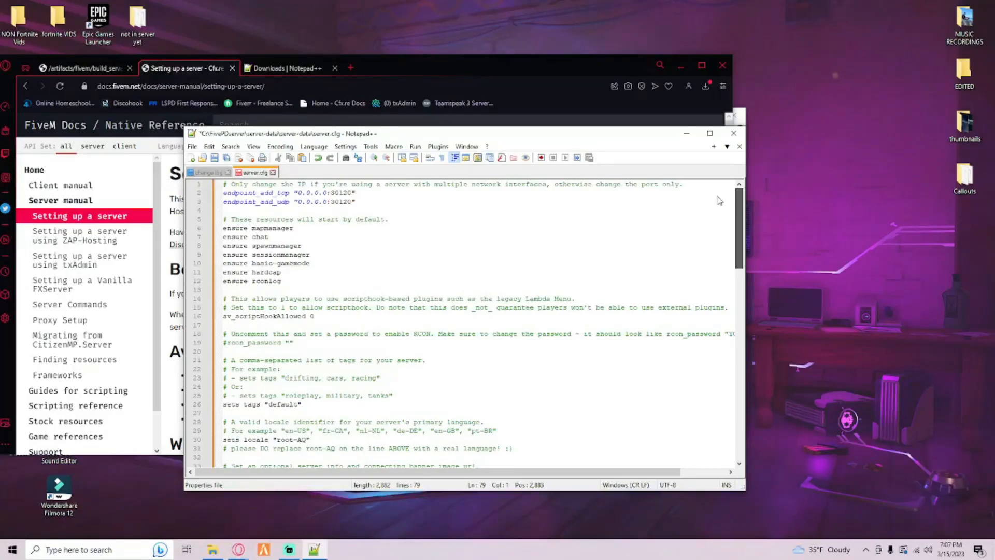
click(720, 185)
click(711, 133)
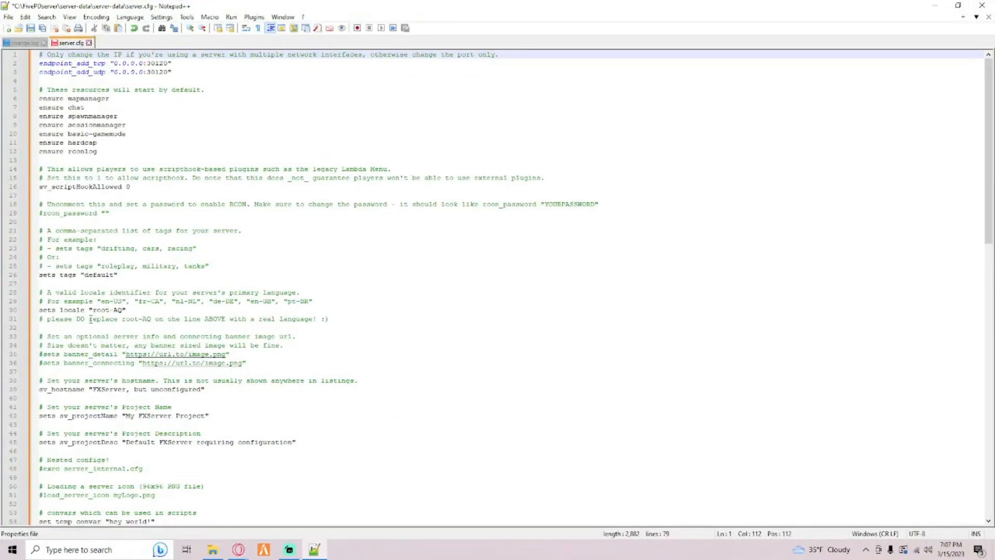
- Replace root-AQ in the sets locale line with EN-US
drag(121, 311, 93, 317)
key(BackSpace)
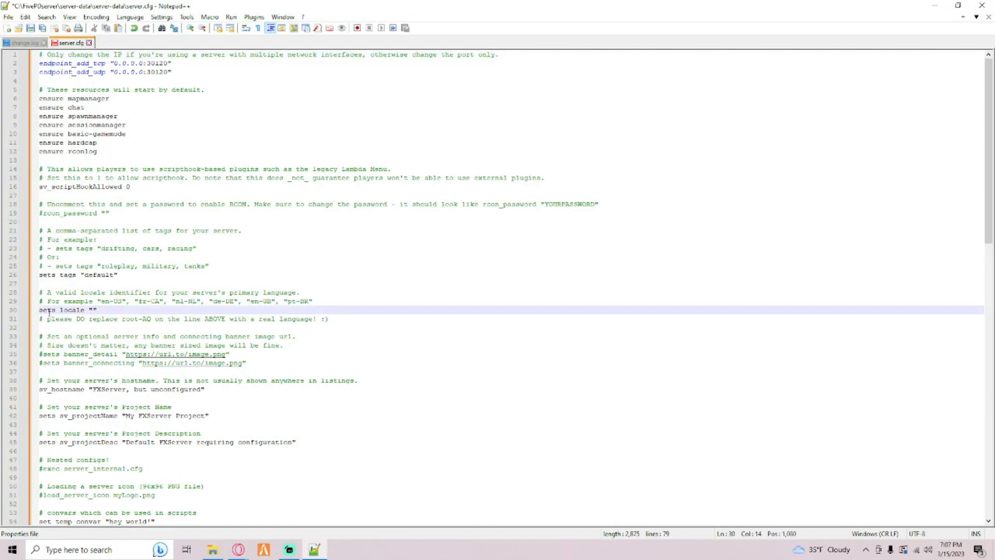
text(EN-US)
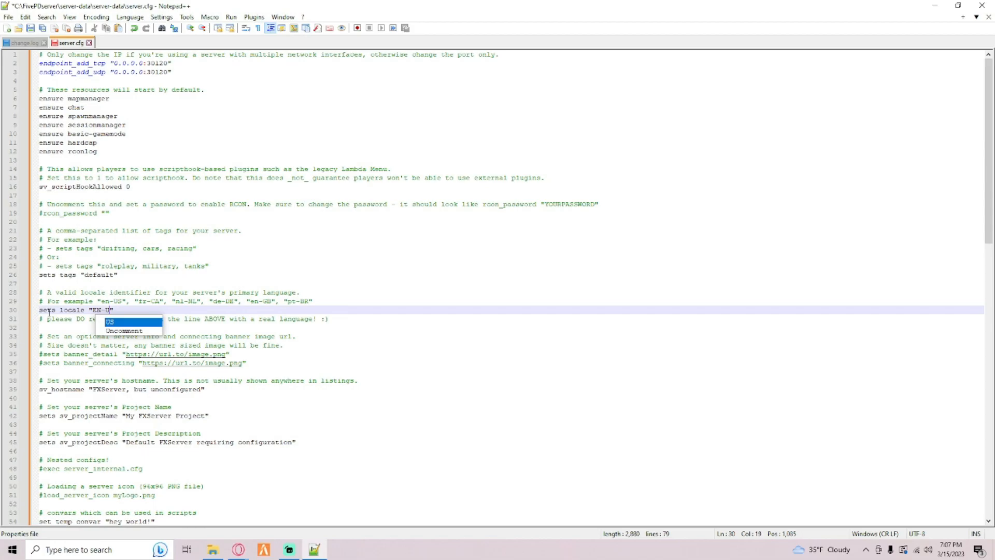
key(Tab)
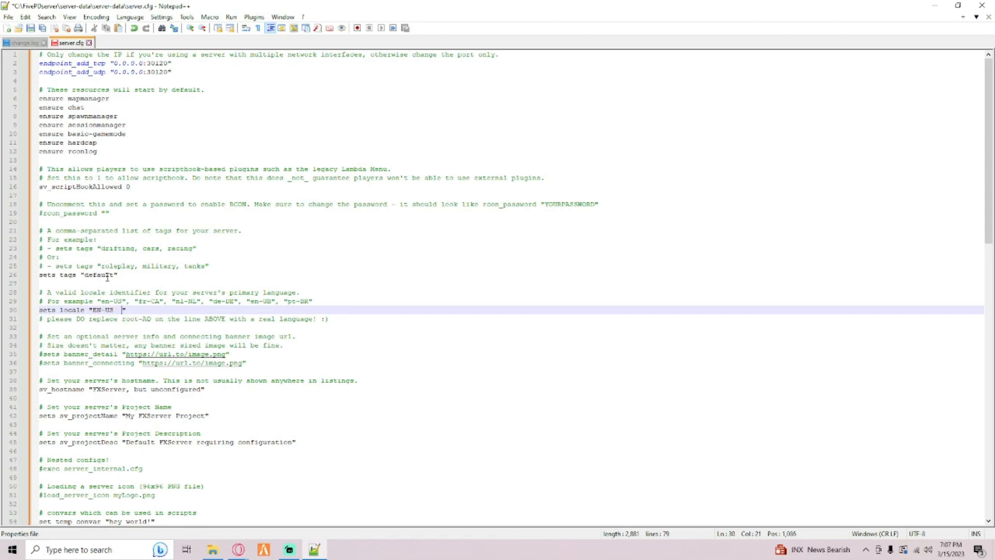
- Replace default in the sets tags line with FivePD Roleplay
double_click(112, 275)
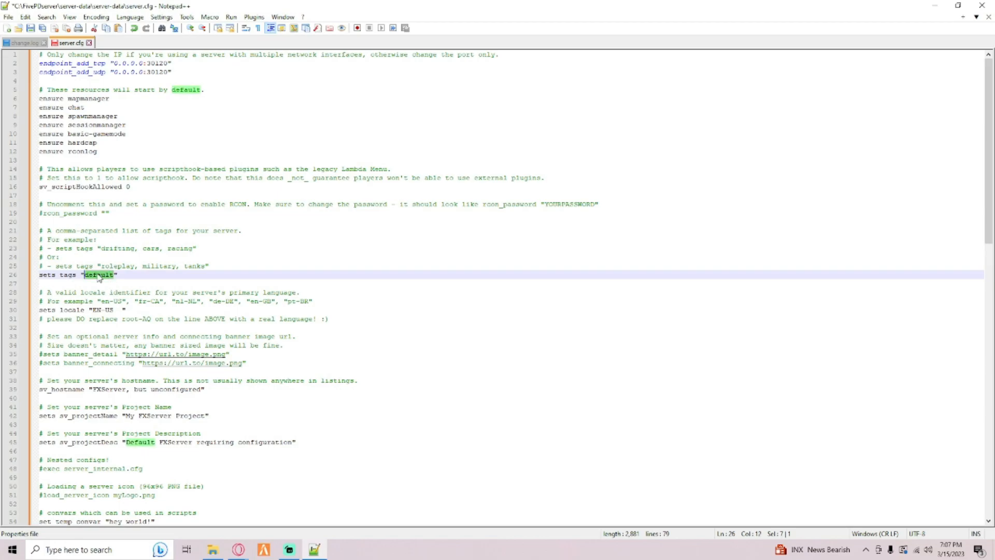
key(BackSpace)
text(F)
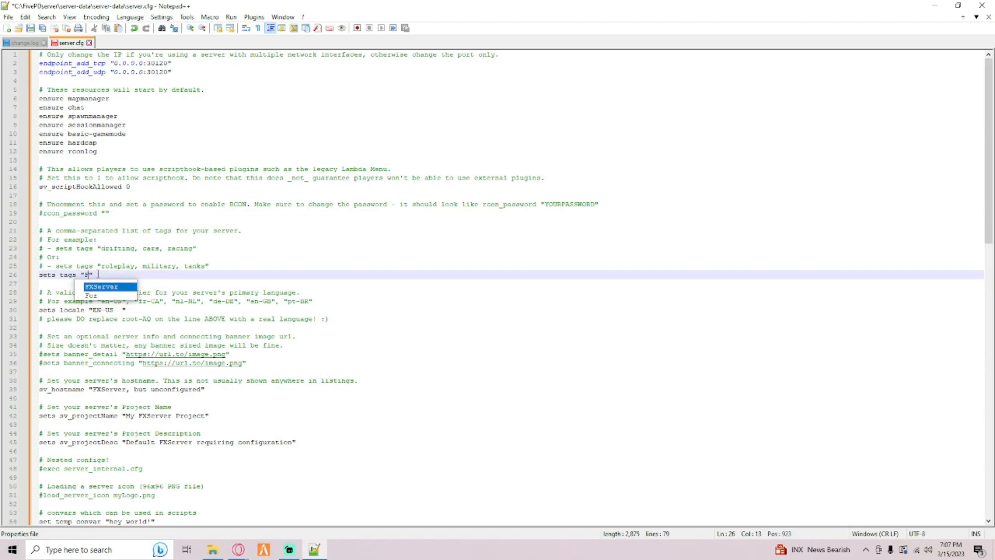
text(ivePD)
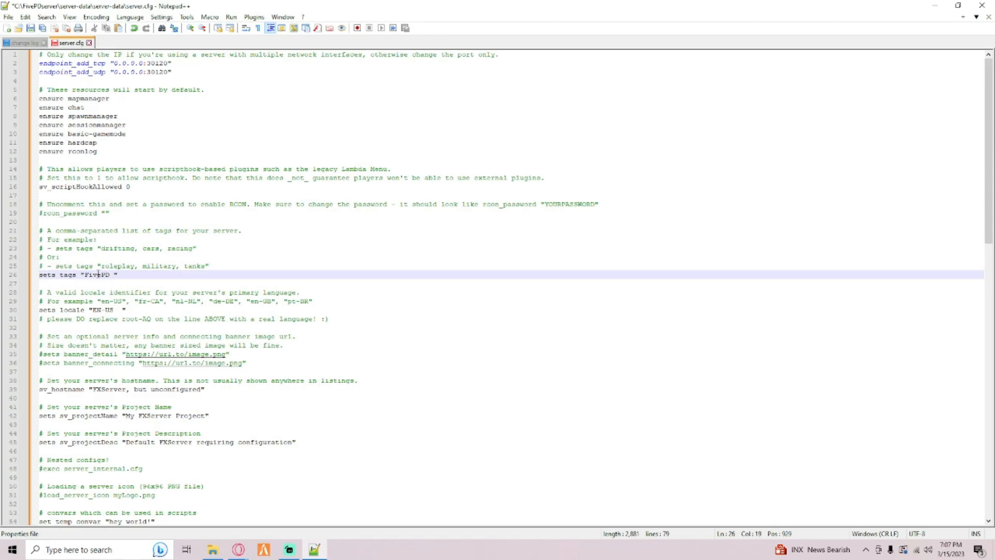
text(Roleplay)
- Try 1 as the sv_scriptHookAllowed value, set it back to 0, and review the scripthook comment above it
click(150, 185)
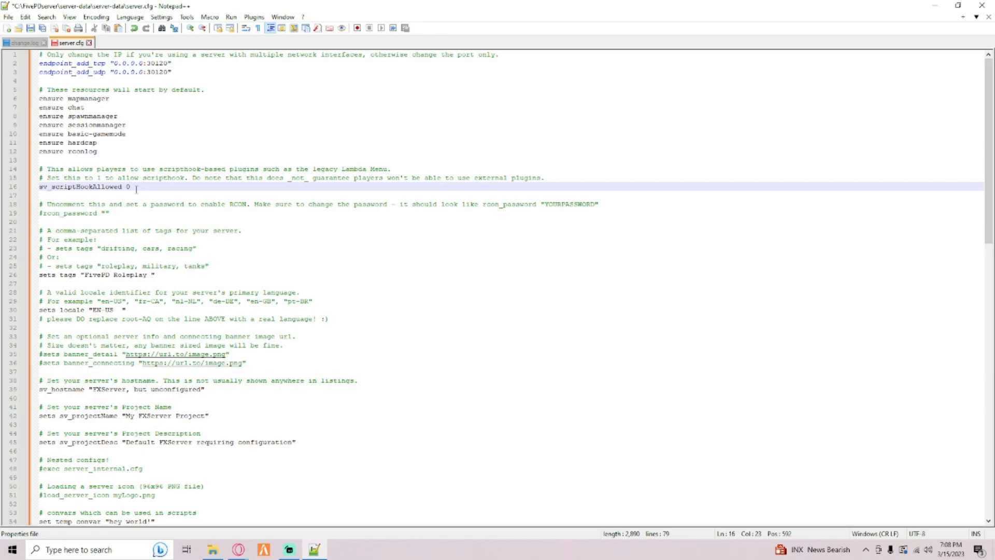
drag(146, 181, 128, 189)
text(1)
text(0)
drag(69, 170, 271, 189)
click(261, 192)
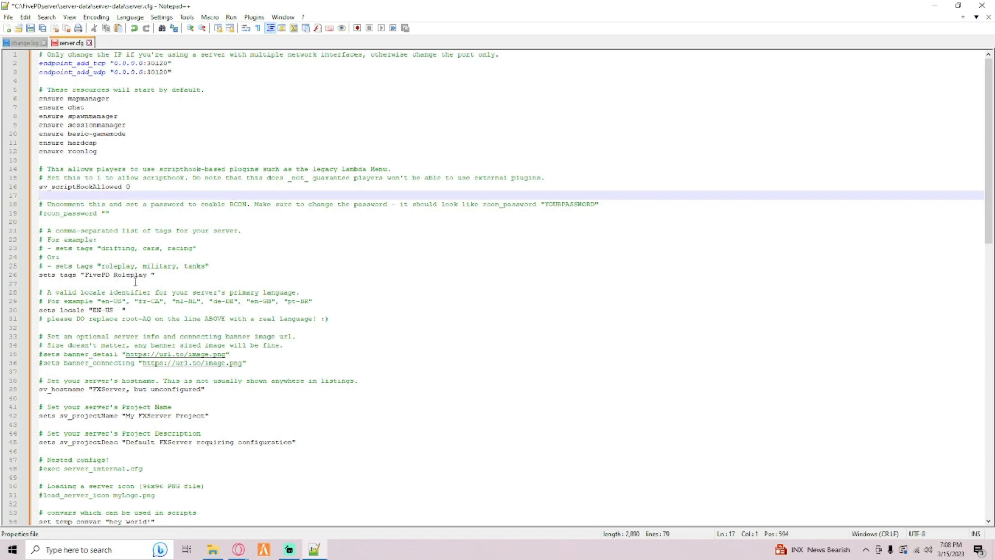
- Replace the sv_hostname value in server.cfg with Pine Tree State FivePD
scroll(989, 120, down, 1)
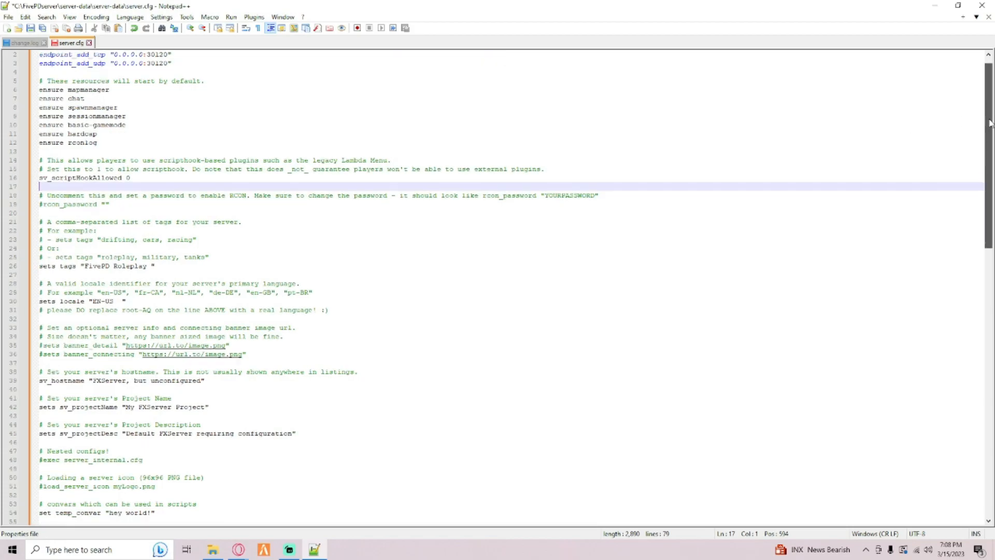
drag(85, 356, 135, 355)
click(204, 364)
click(202, 364)
drag(202, 365, 94, 365)
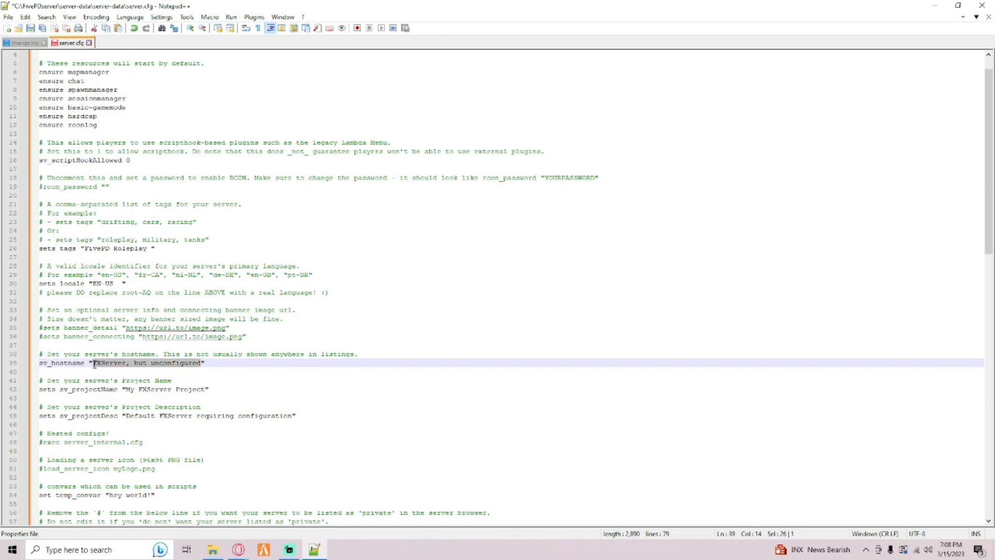
key(BackSpace)
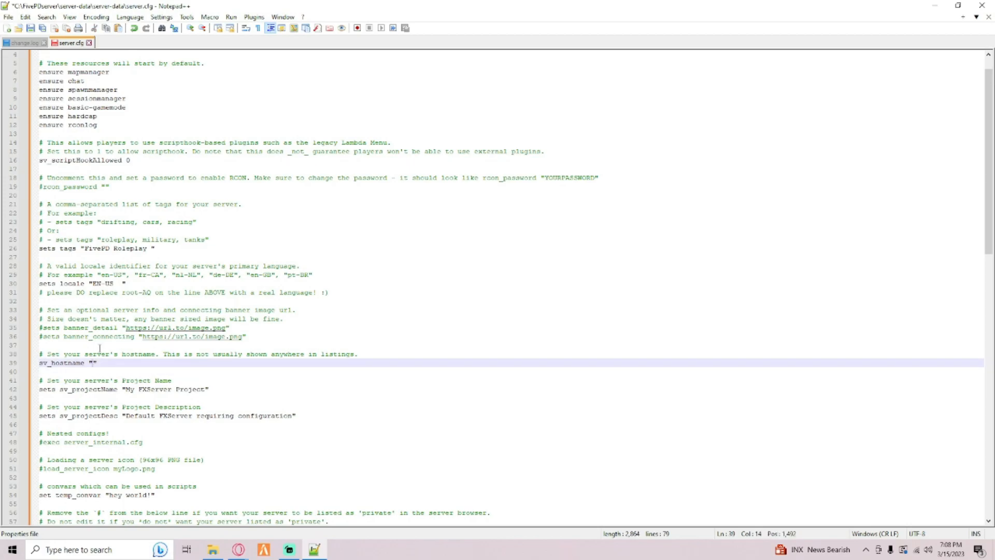
text(Fine)
text( Tro)
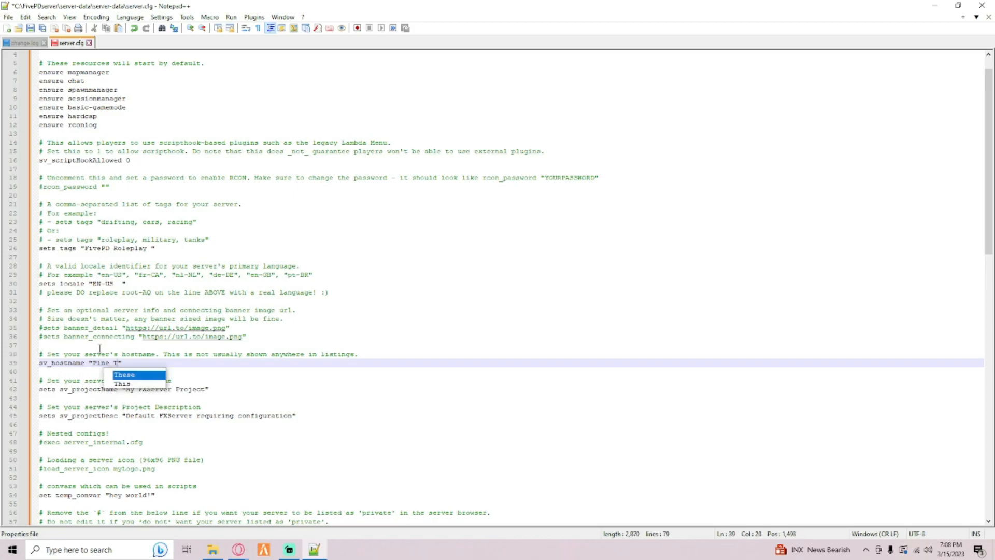
text(e State )
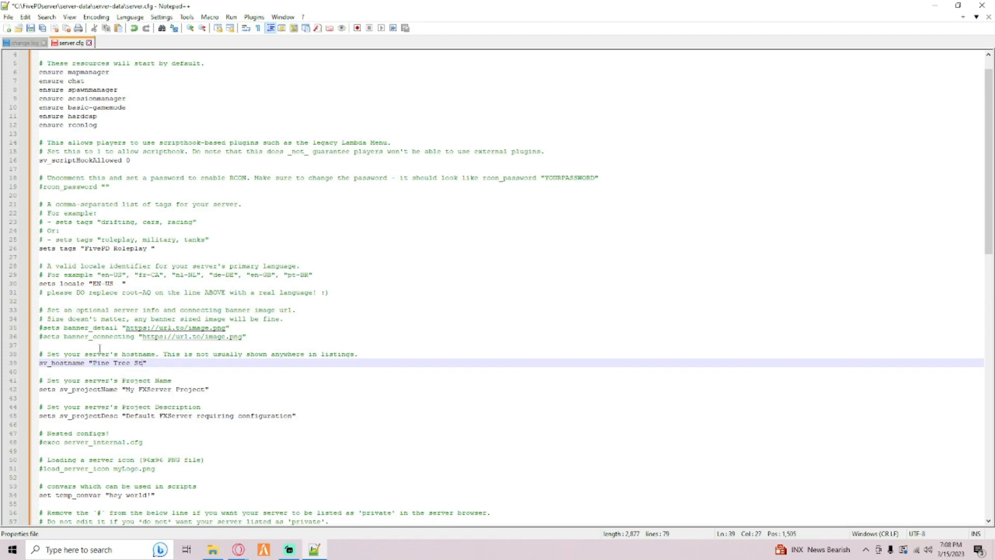
text(FiveP)
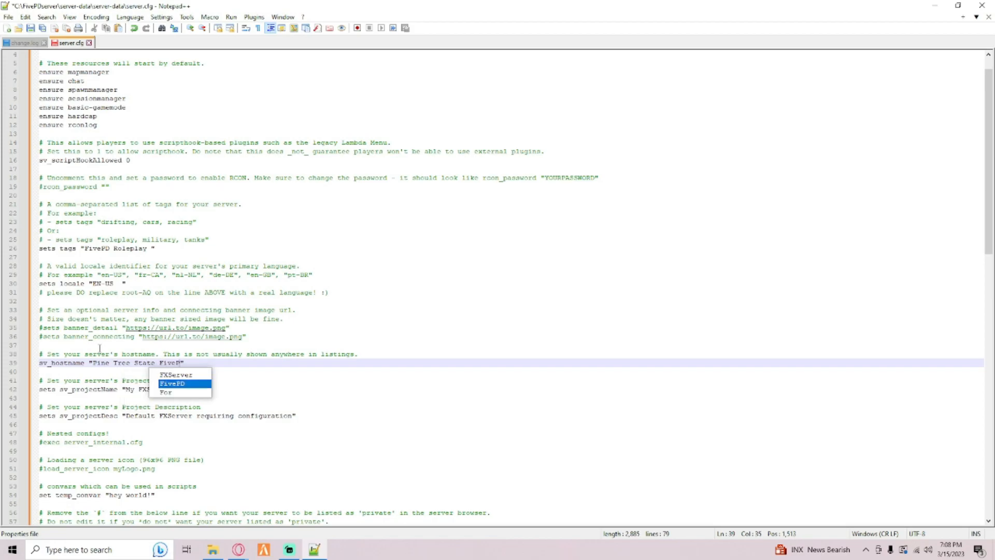
text(D)
key(Escape)
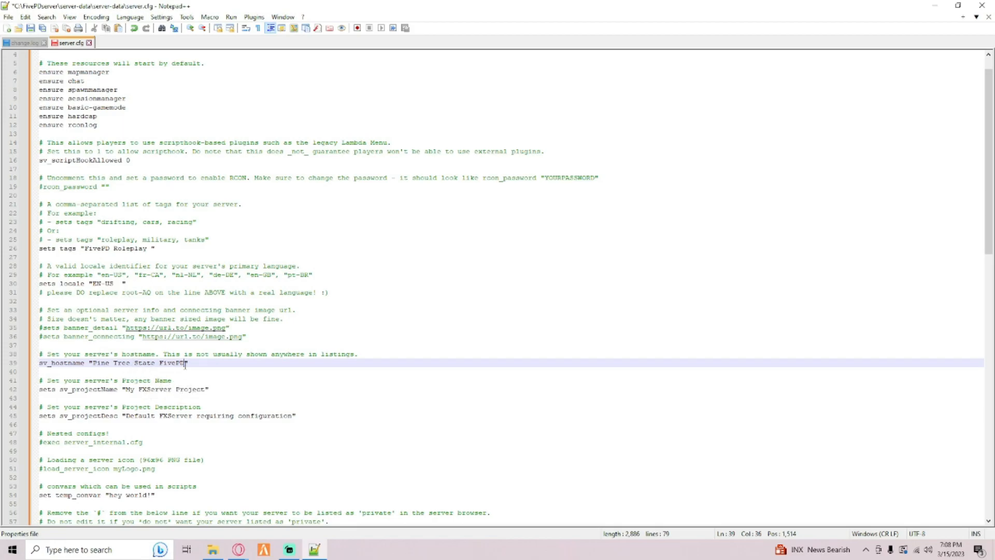
- Copy the quoted sv_hostname value and paste it over the sv_projectName value
drag(193, 362, 89, 363)
right_click(98, 362)
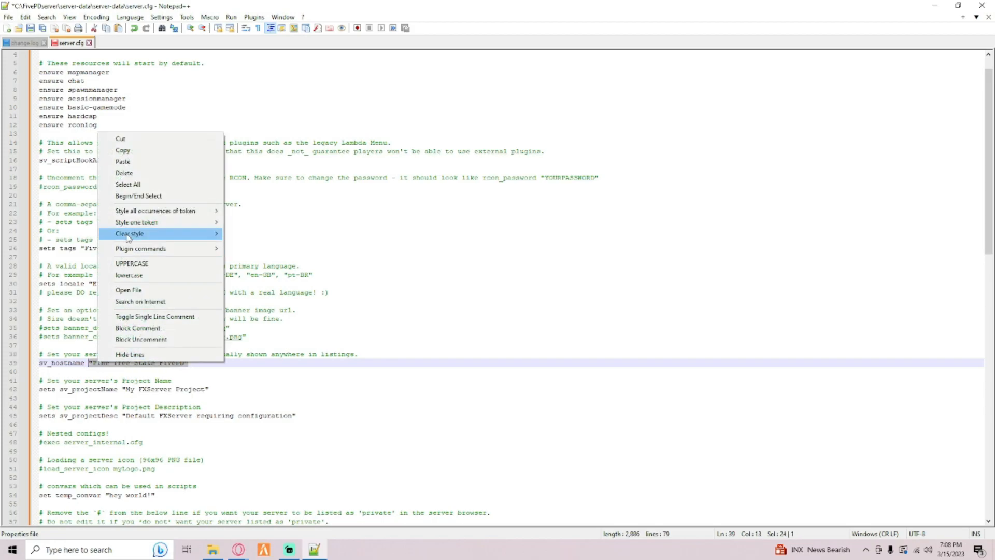
click(127, 151)
click(194, 390)
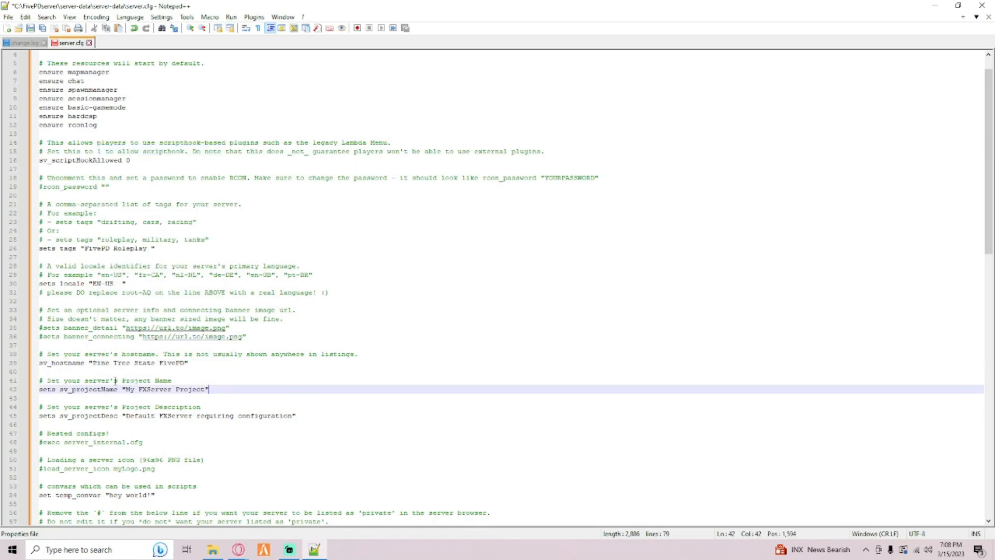
drag(74, 379, 102, 381)
drag(210, 389, 124, 391)
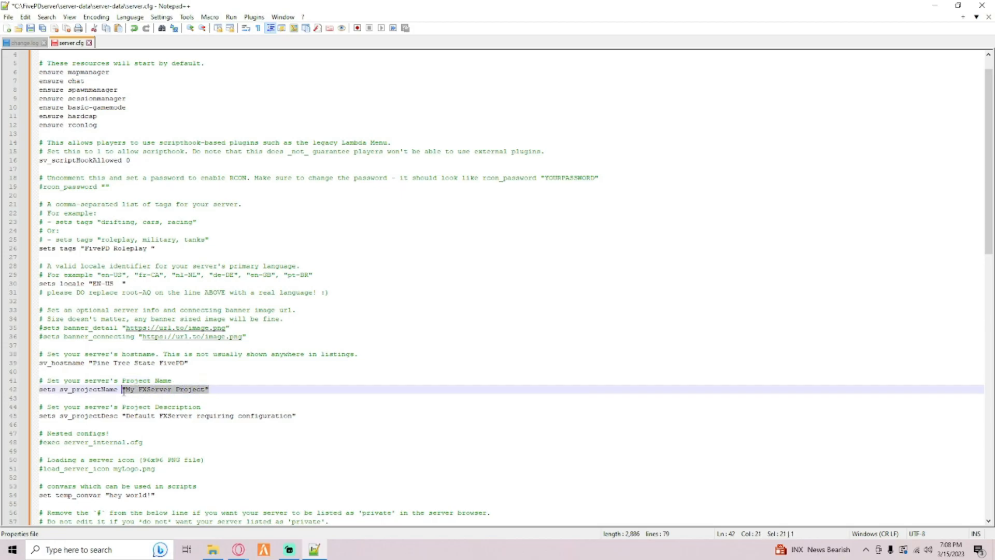
key(ctrl+v)
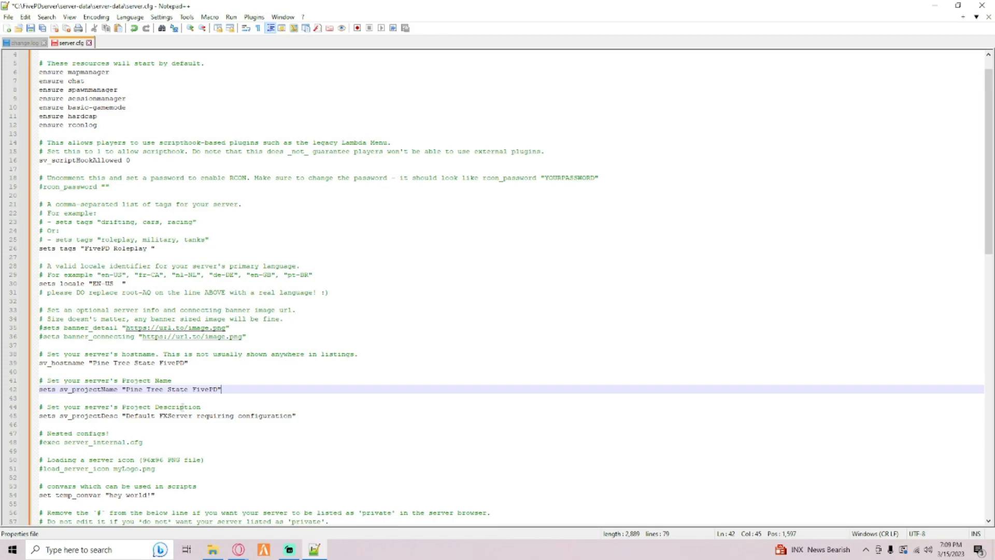
- Replace the sv_projectDesc text with welcome to Pine Tree State FivePD and save server.cfg
drag(989, 124, 988, 174)
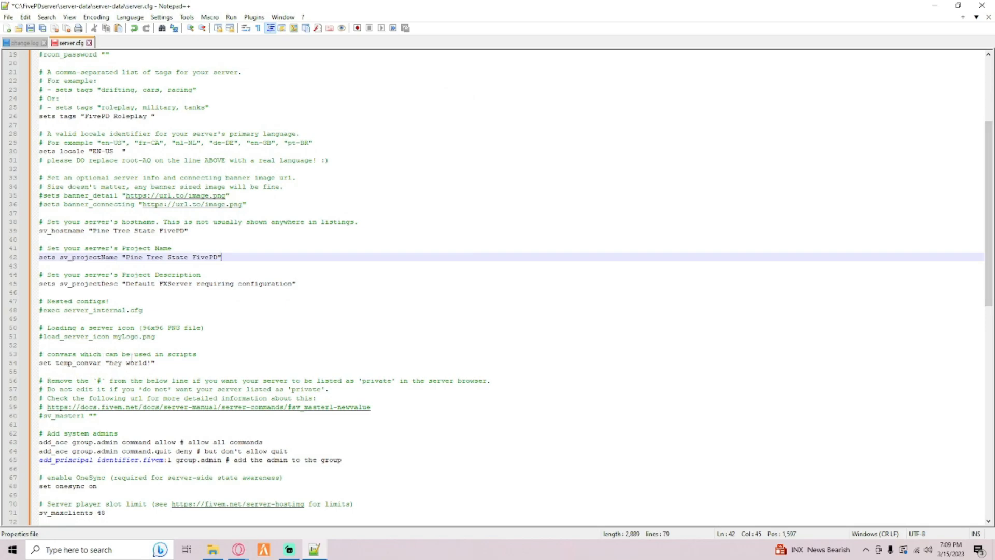
drag(179, 363, 207, 362)
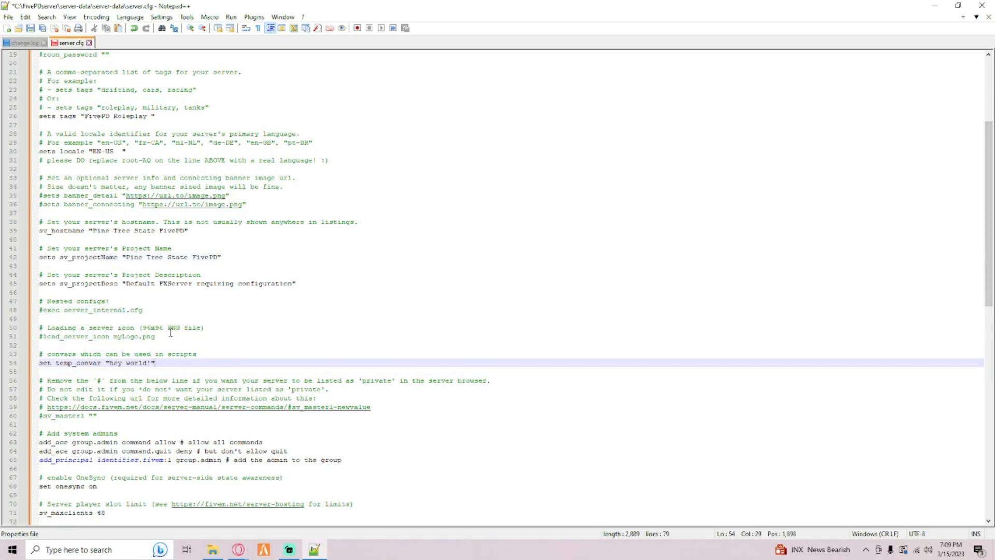
drag(256, 283, 171, 268)
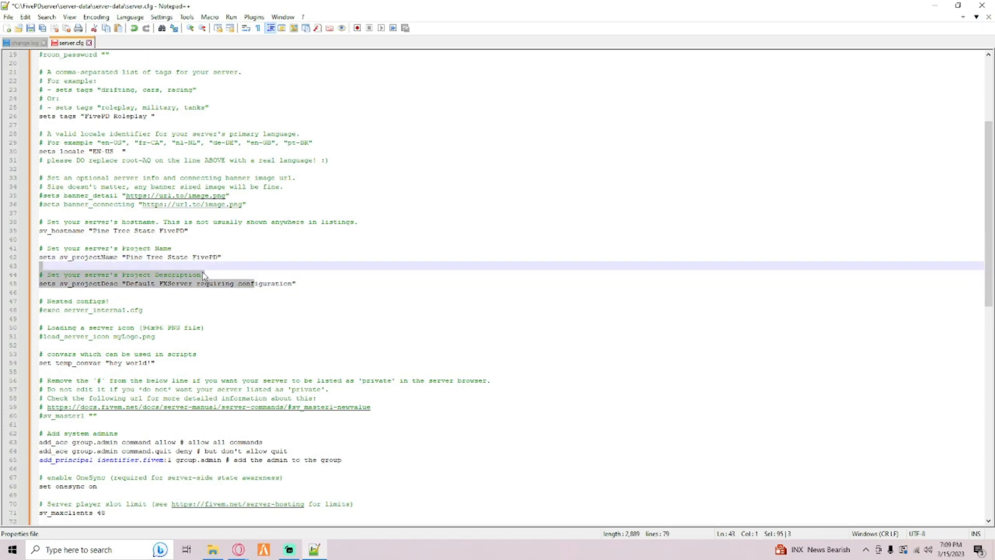
click(260, 275)
drag(292, 285, 132, 286)
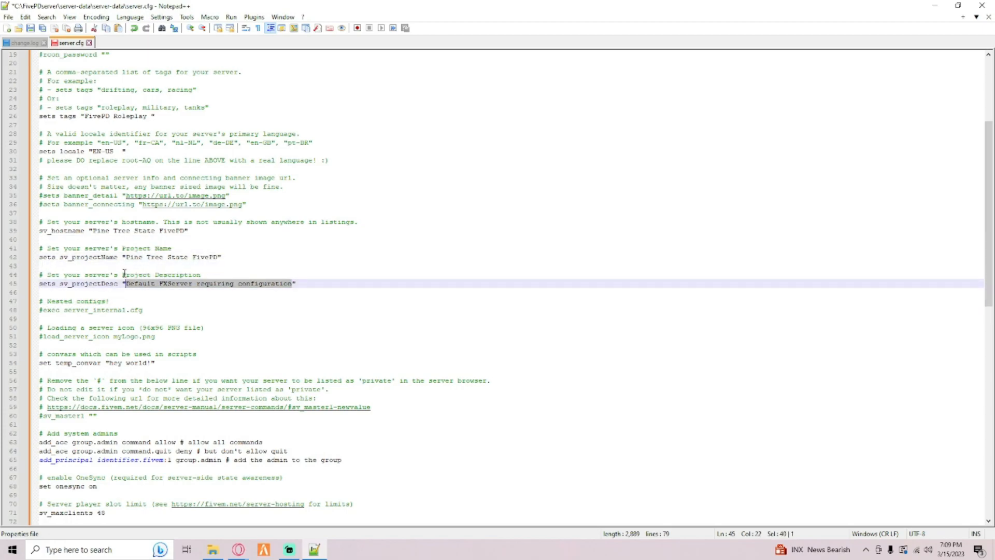
key(BackSpace)
text(welco,)
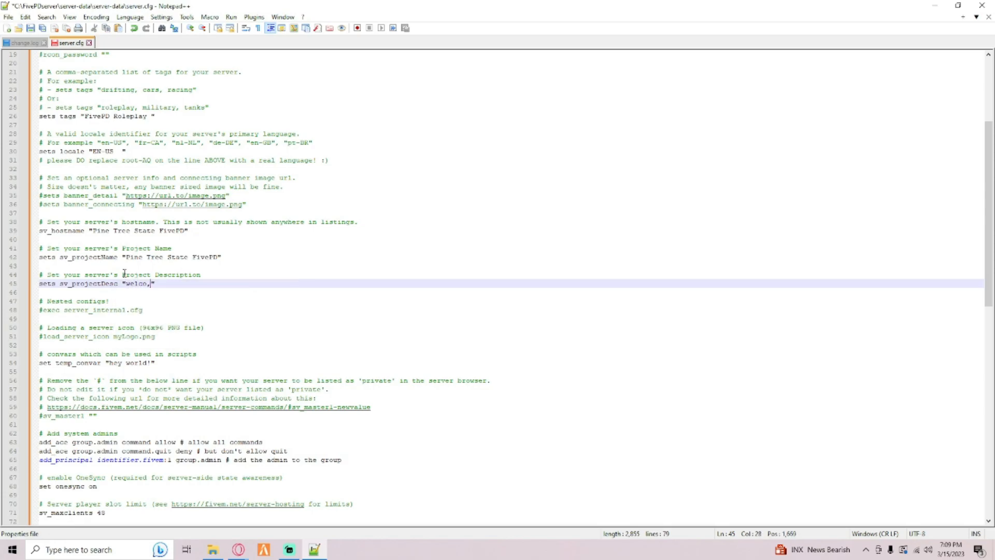
text(me to Pin)
text(e Tr)
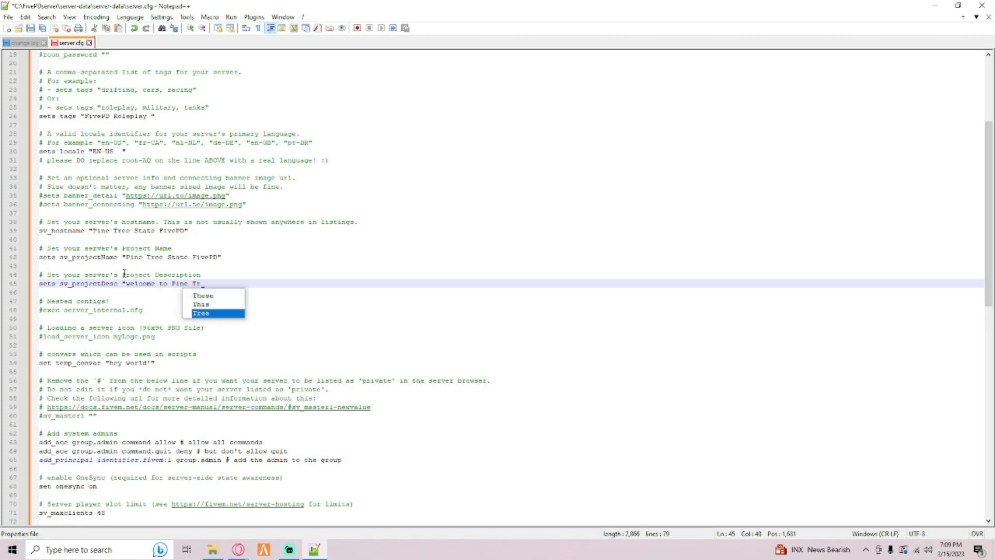
text(ee ST)
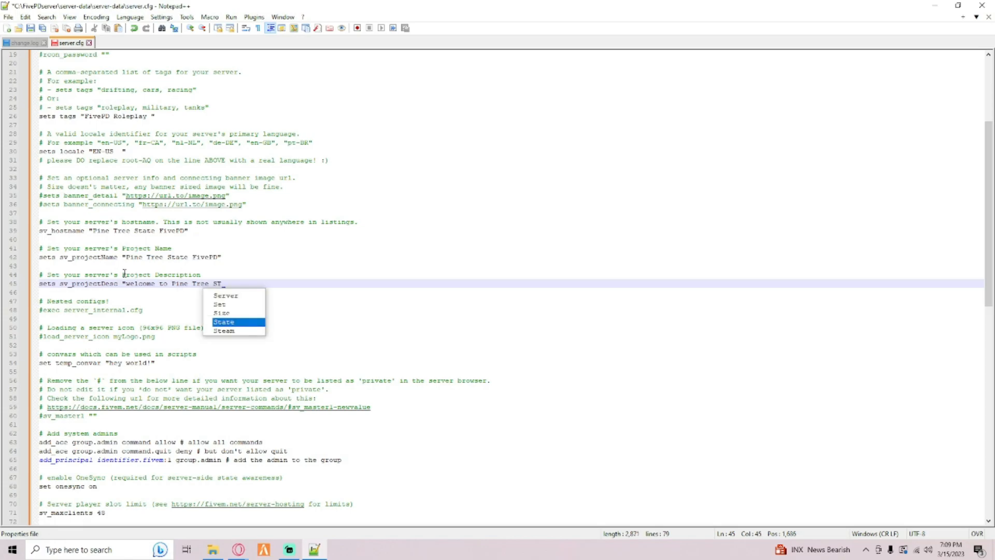
key(Escape)
text(ta)
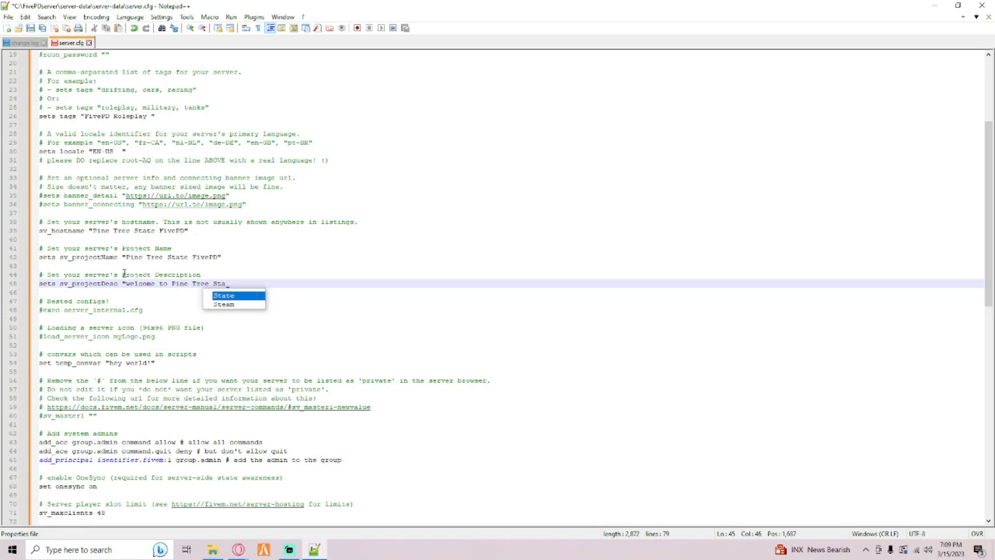
text(te FivePD)
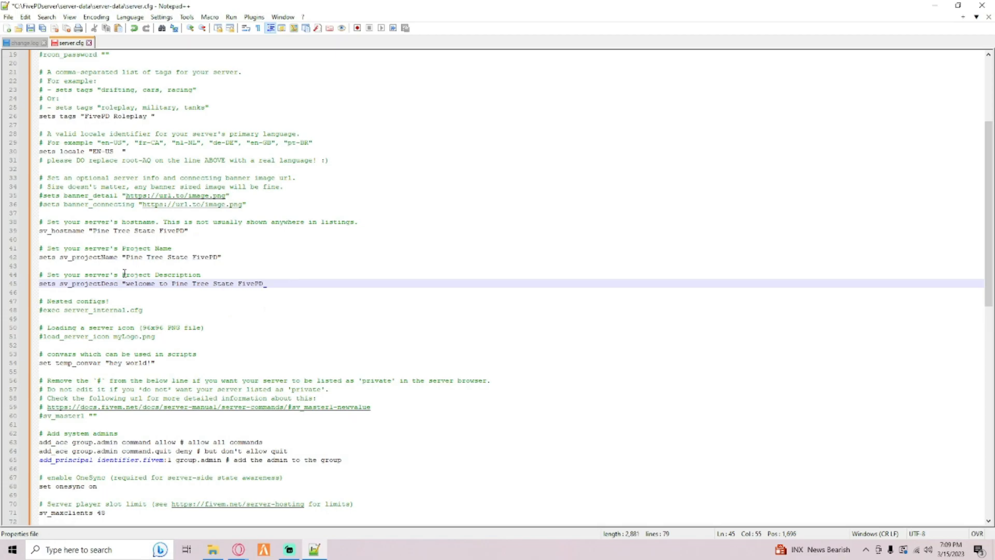
click(8, 17)
click(31, 97)
- Locate the sv_licenseKey line at the end of server.cfg, then switch to the Opera window with the Vanilla FXServer guide and open a new tab
drag(990, 158, 989, 204)
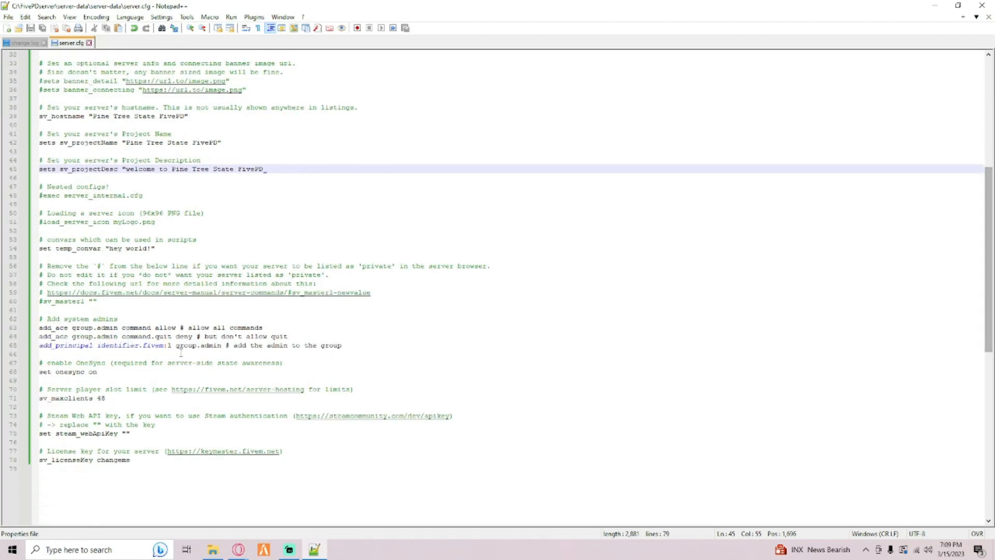
click(141, 461)
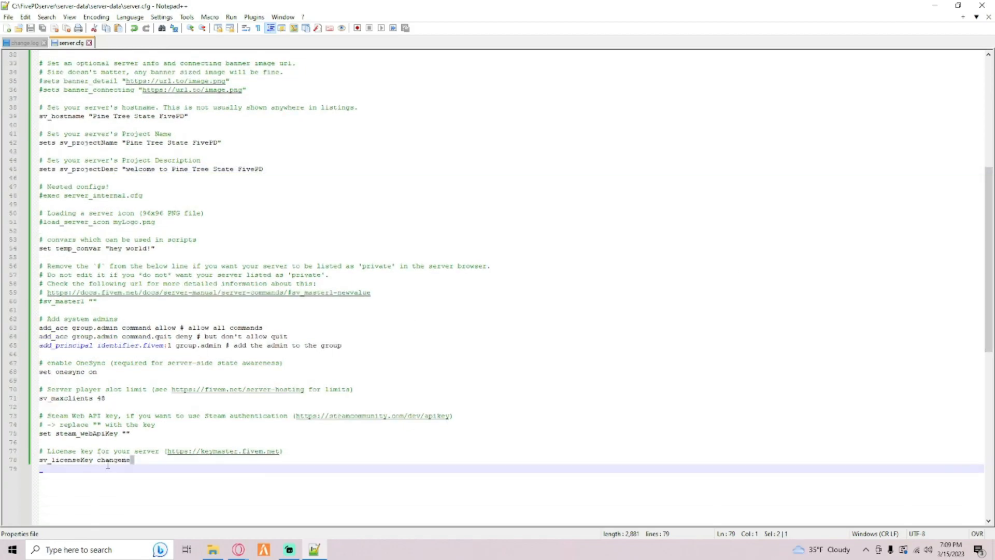
mouse_move(141, 461)
mouse_down()
mouse_move(88, 461)
mouse_move(135, 460)
mouse_up()
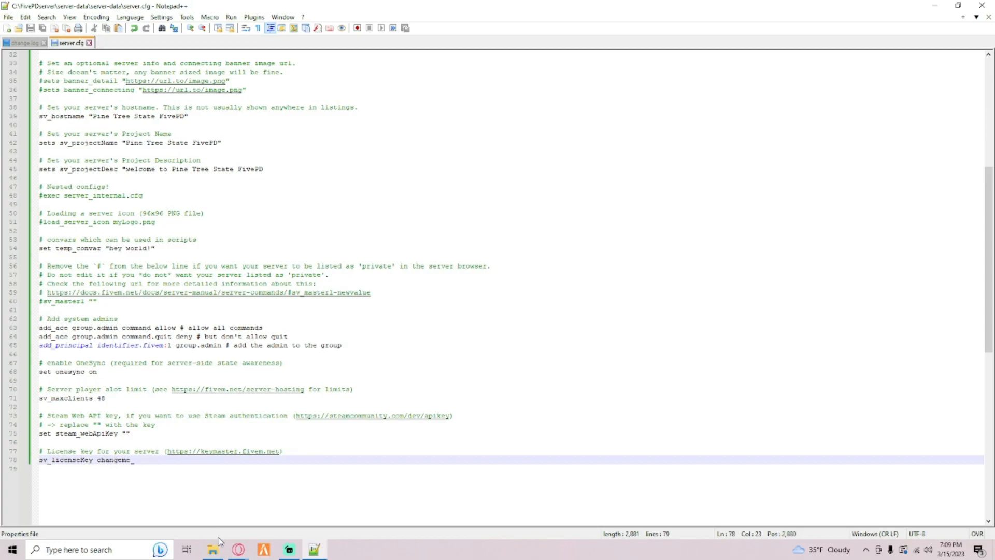
mouse_move(239, 549)
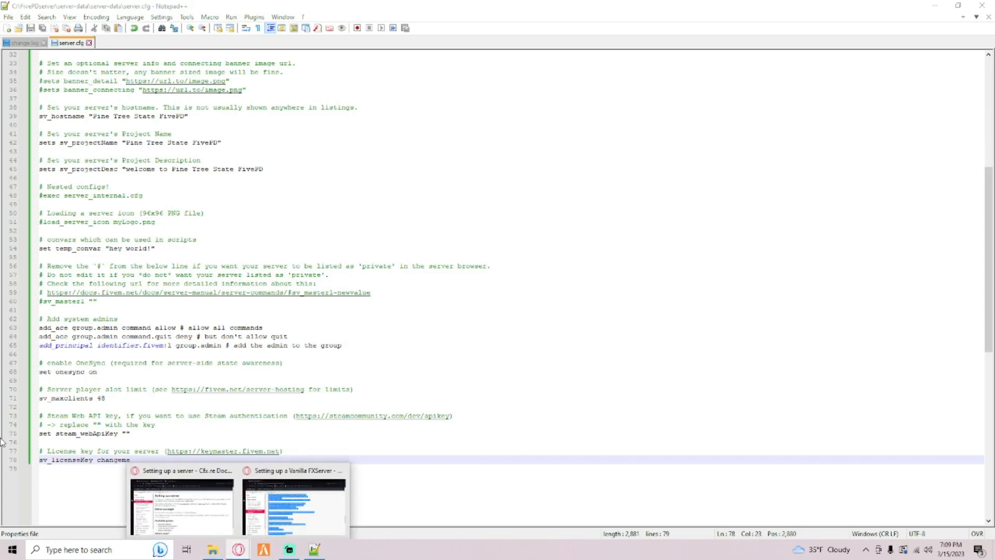
click(294, 505)
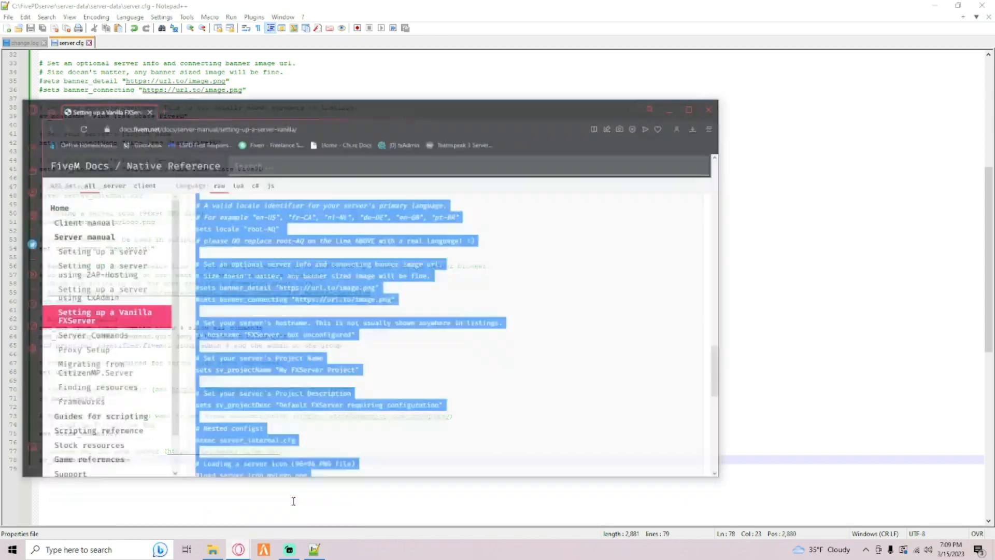
click(469, 350)
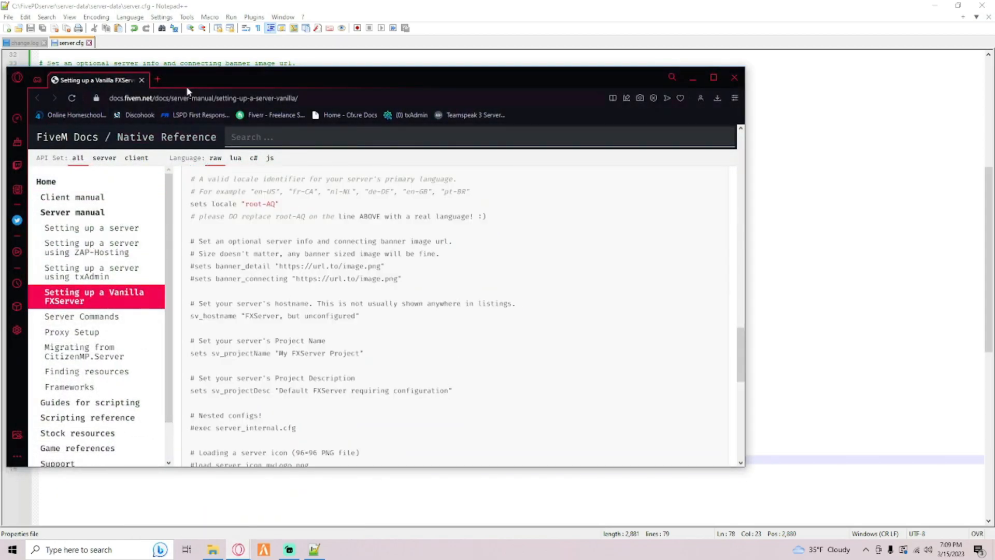
click(159, 81)
drag(194, 86, 994, 290)
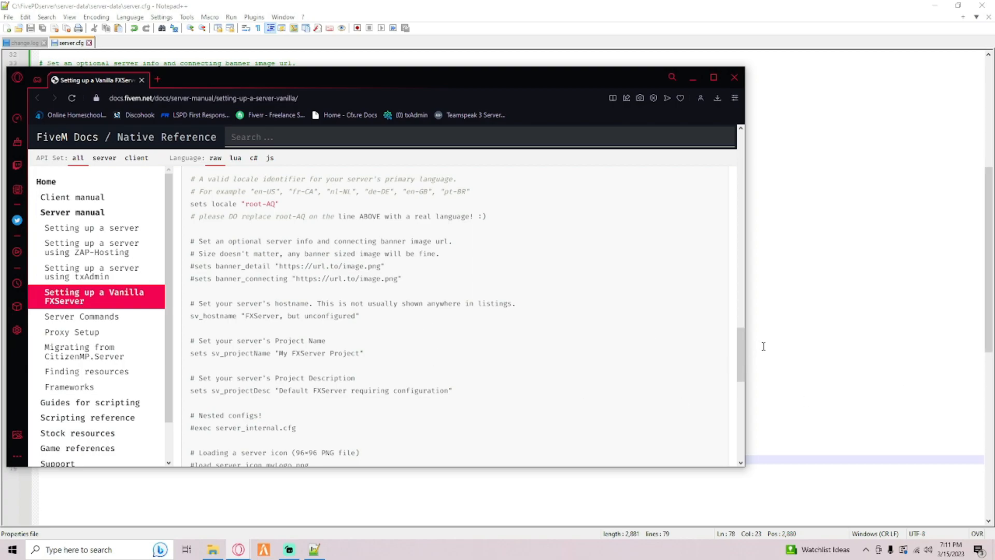
- Switch back to Notepad++ and replace changeme in the sv_licenseKey line with the copied server license key
click(314, 549)
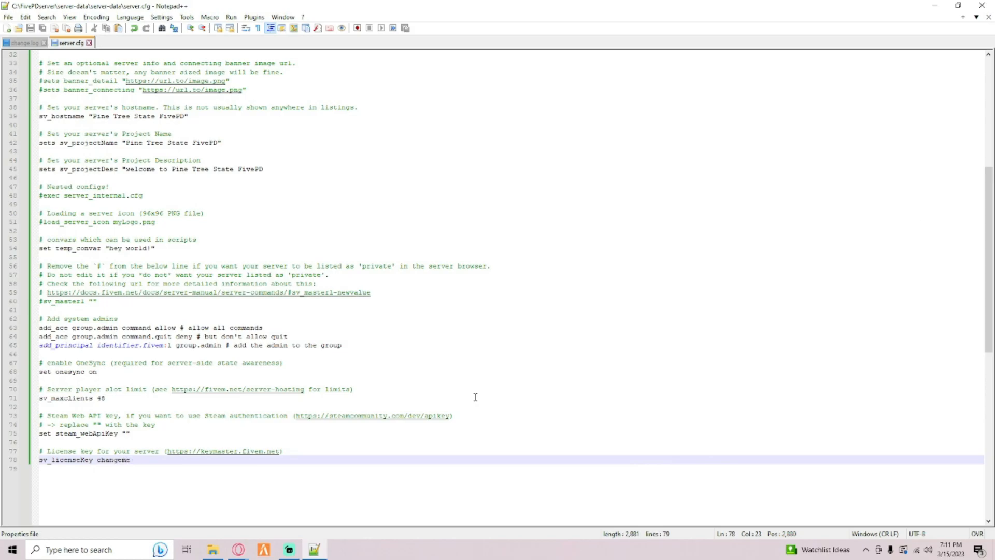
drag(138, 466, 98, 461)
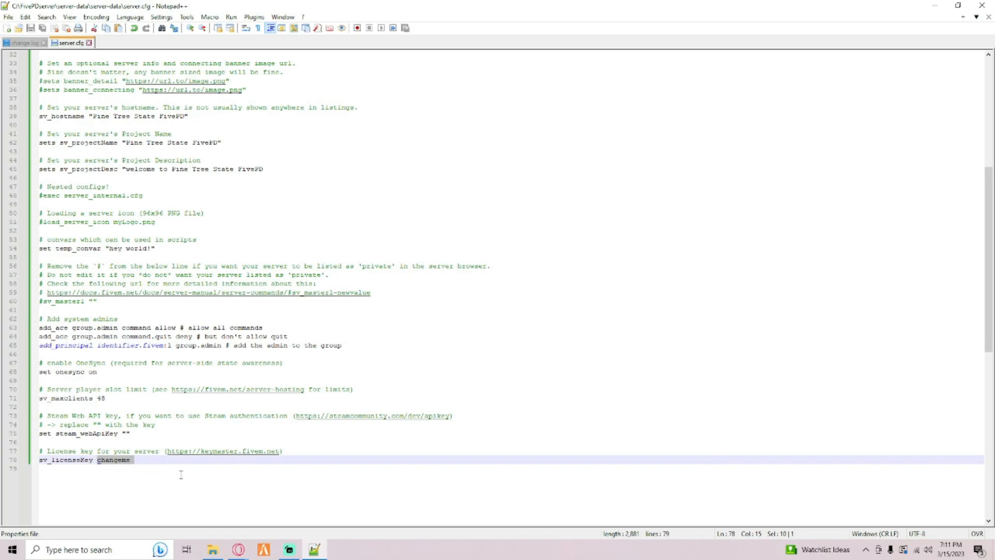
key(ctrl+v)
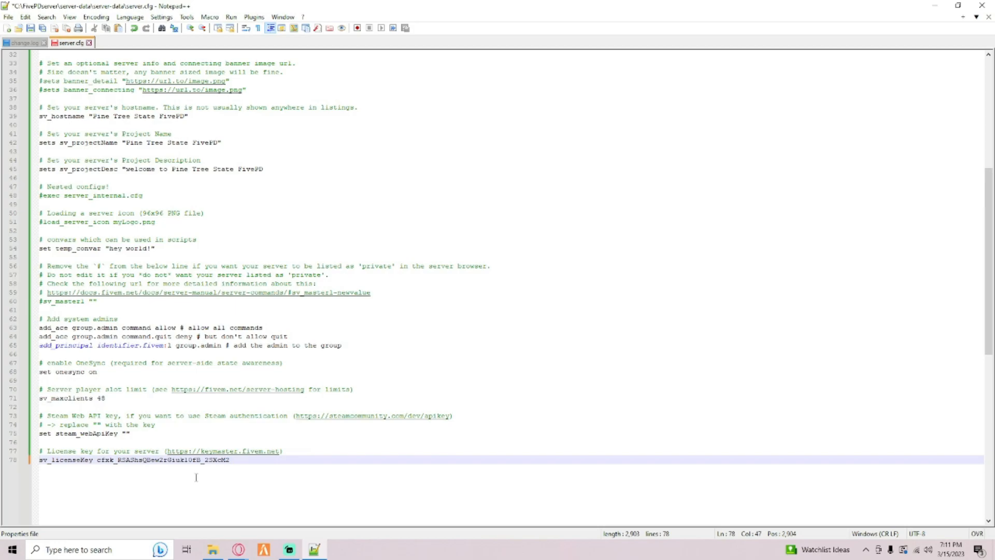
- Save server.cfg with the license key and close Notepad++
click(8, 17)
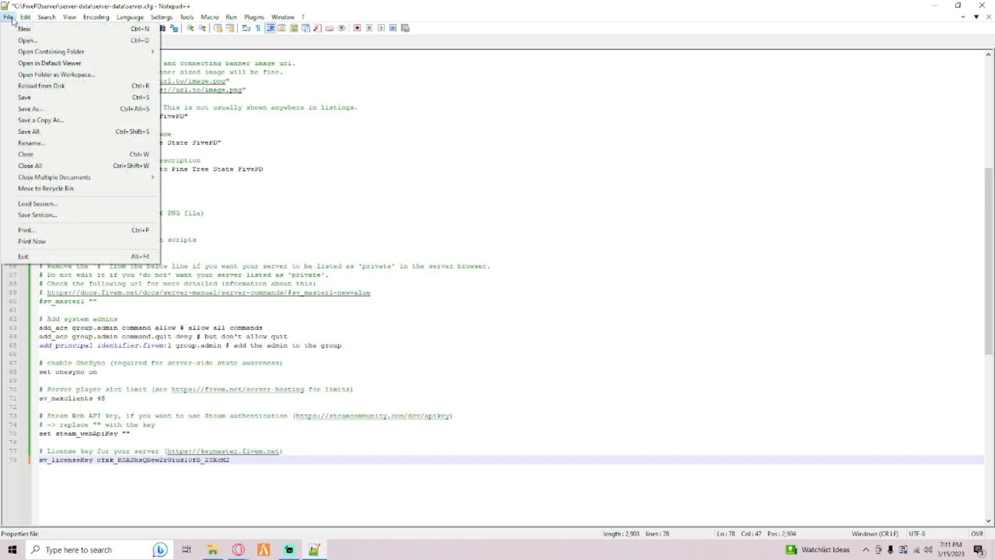
click(41, 98)
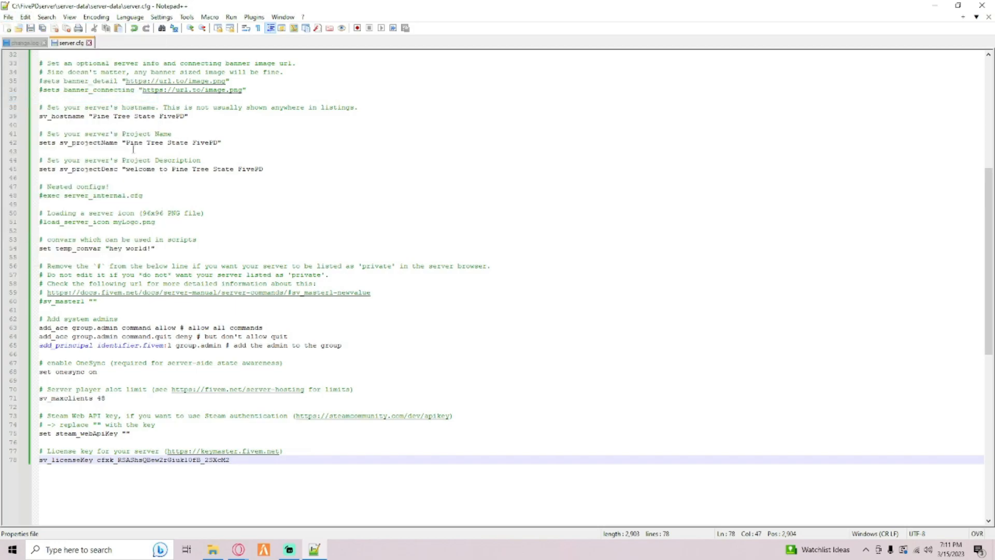
click(982, 5)
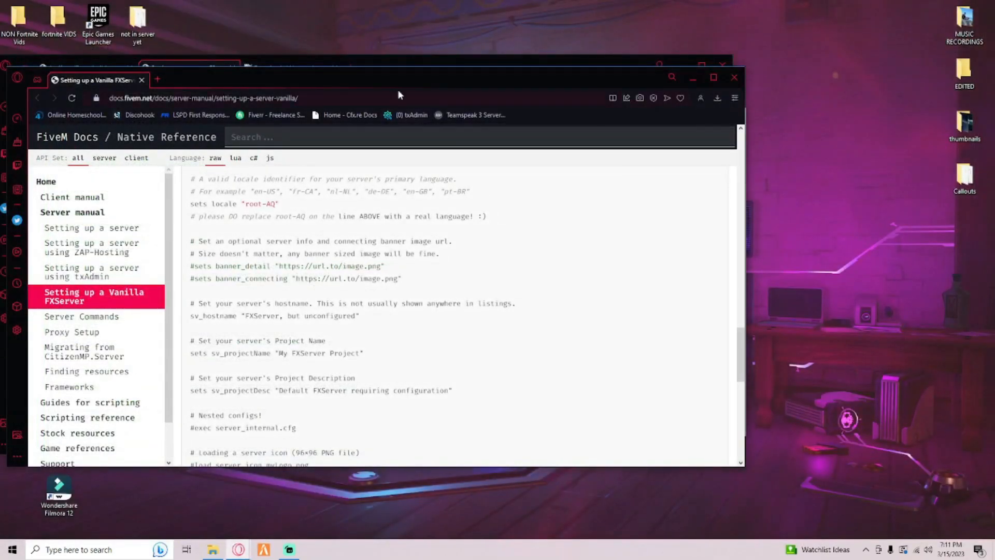
- Open a new tab in the Vanilla FXServer guide window and clear both Opera windows off the desktop
drag(401, 77, 499, 143)
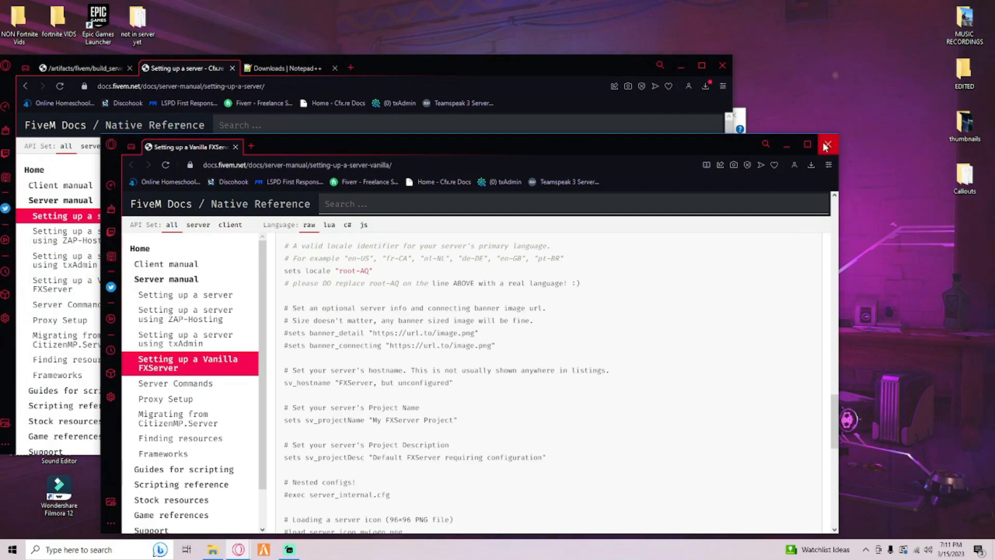
click(251, 148)
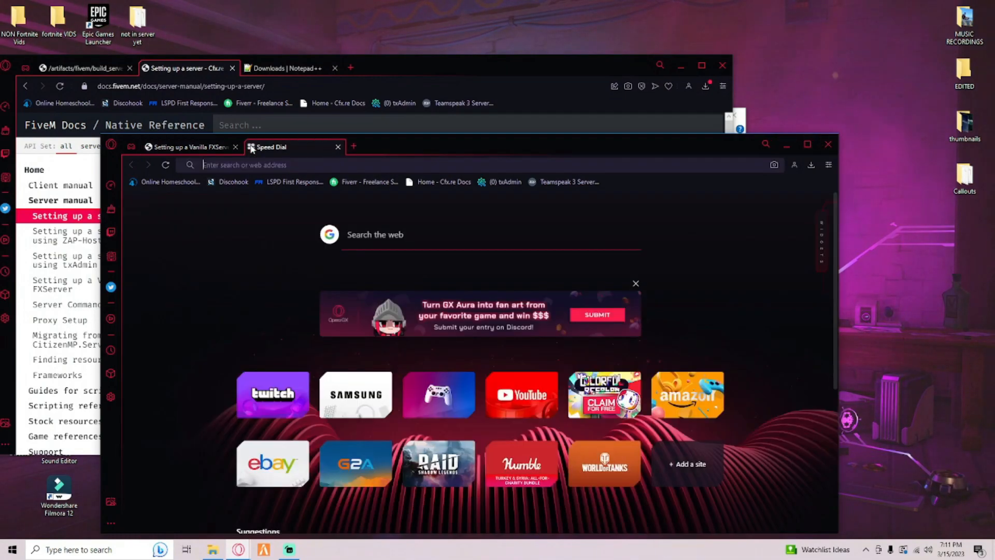
click(787, 147)
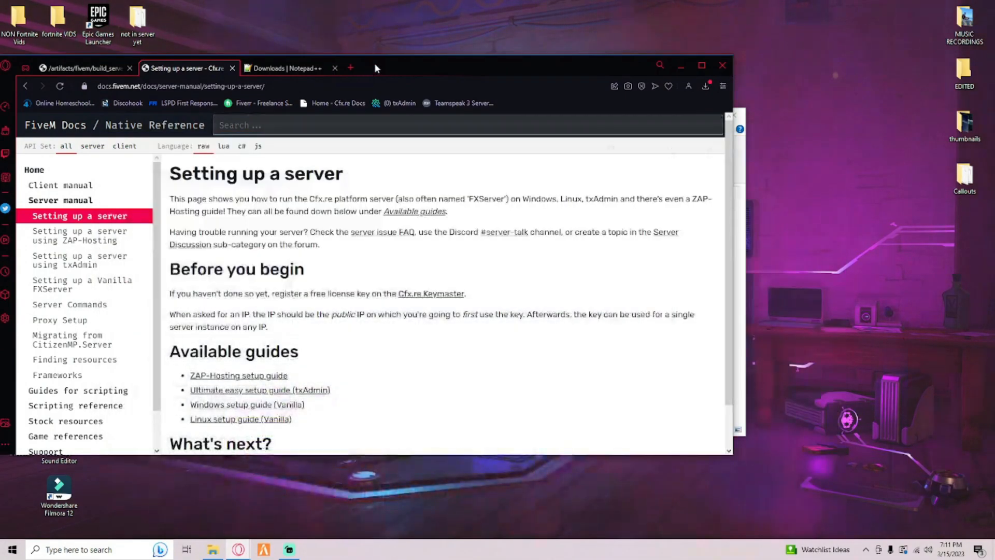
drag(470, 63, 483, 94)
click(702, 98)
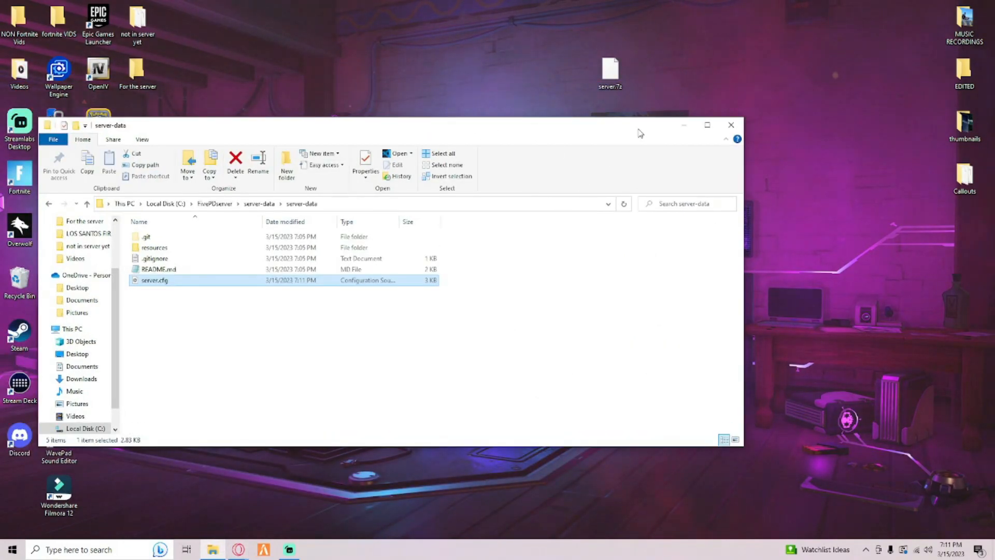
- Move server.7z from the desktop into the For the server folder
click(611, 83)
drag(612, 83, 139, 77)
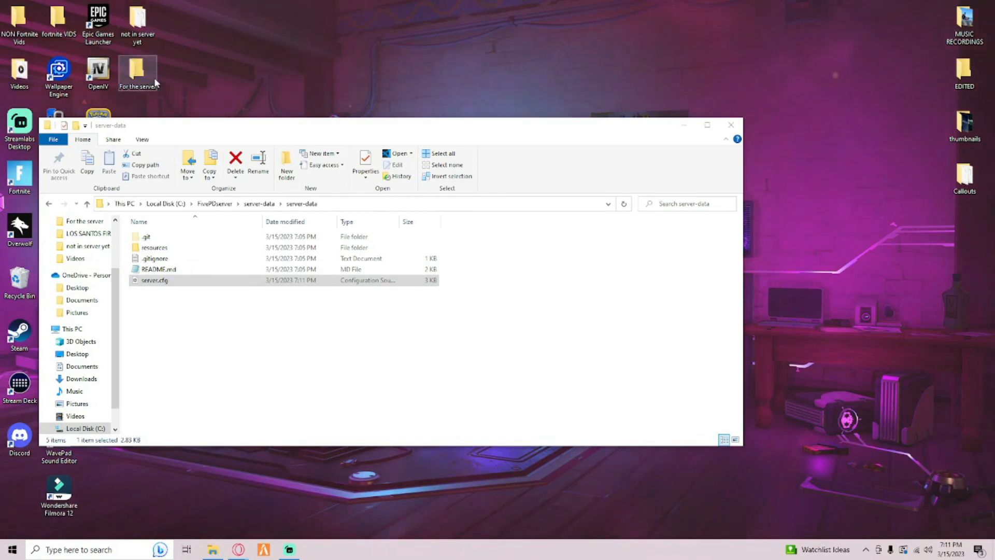
drag(208, 129, 303, 128)
click(289, 309)
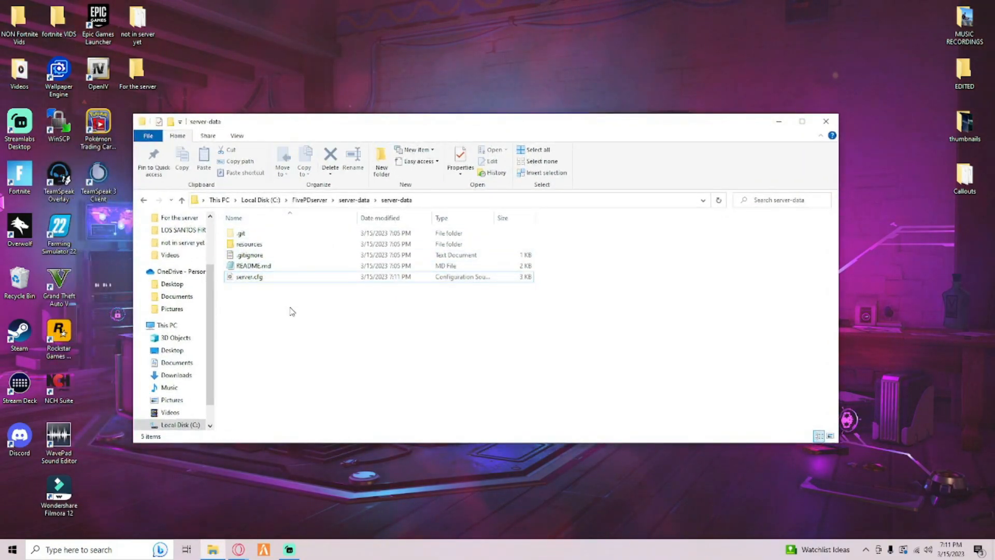
- Create a desktop shortcut to FXServer.exe from the server folder inside FivePDserver
click(182, 200)
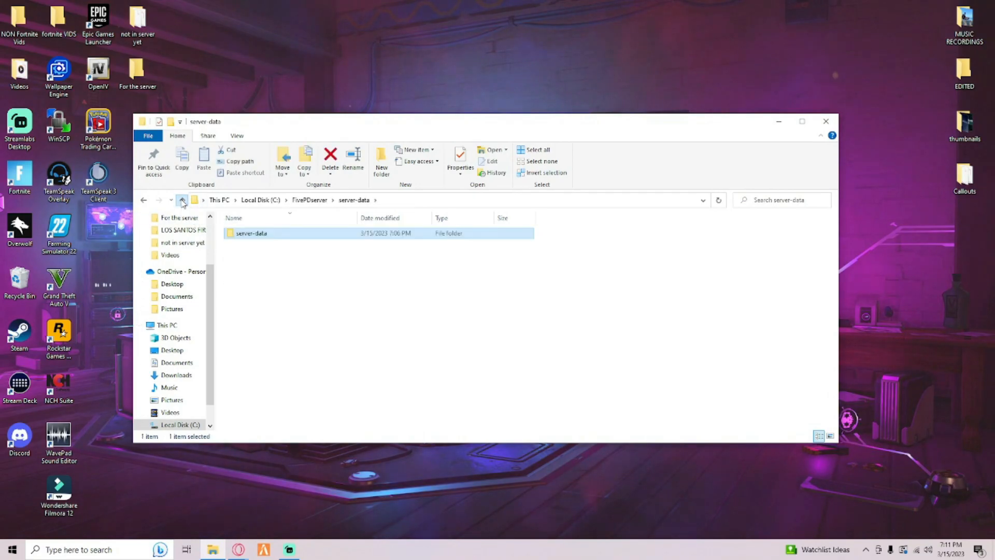
click(182, 200)
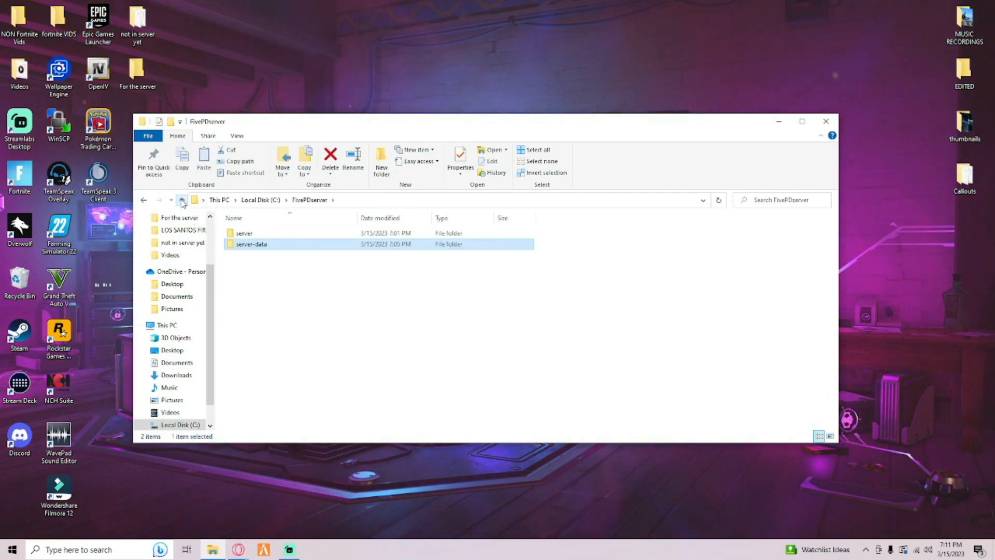
double_click(275, 236)
drag(832, 239, 833, 364)
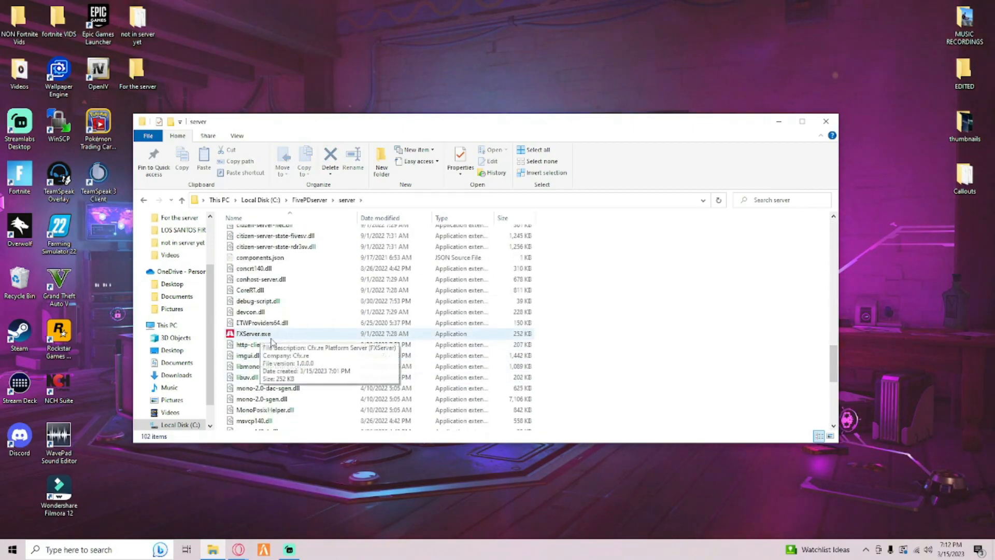
right_click(274, 336)
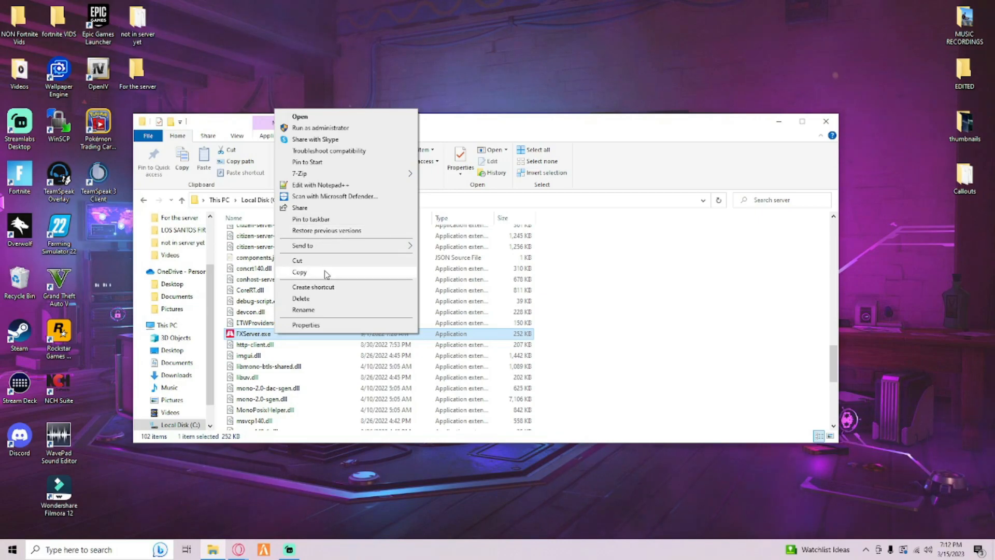
mouse_move(341, 248)
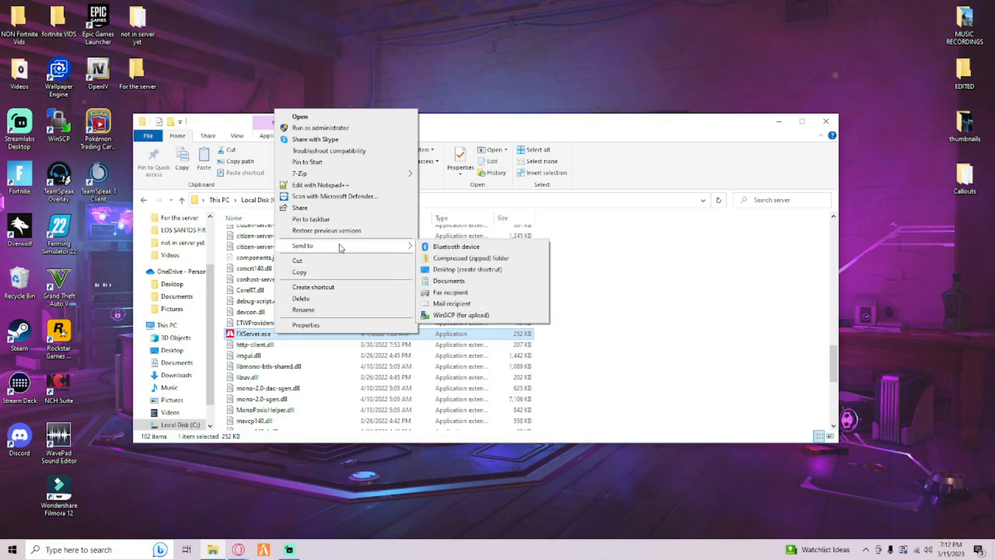
click(461, 270)
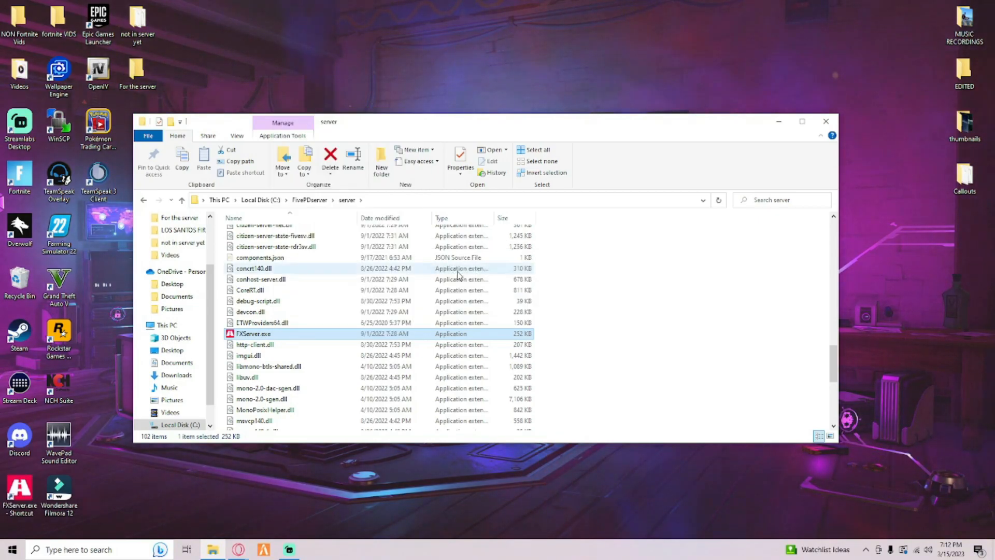
- Place the FXServer.exe shortcut directly below the For the server folder on the desktop
drag(20, 490, 217, 72)
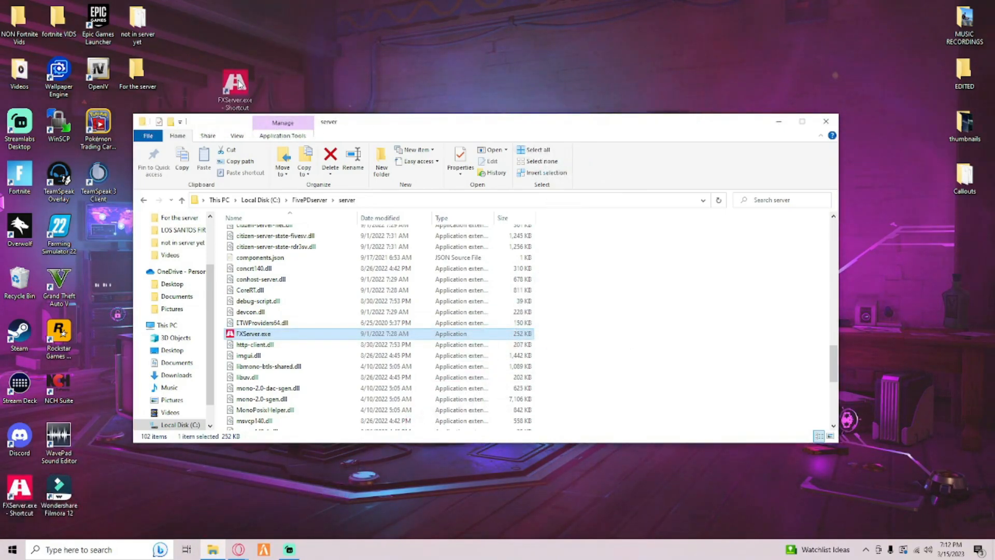
drag(243, 129, 233, 162)
drag(217, 71, 139, 120)
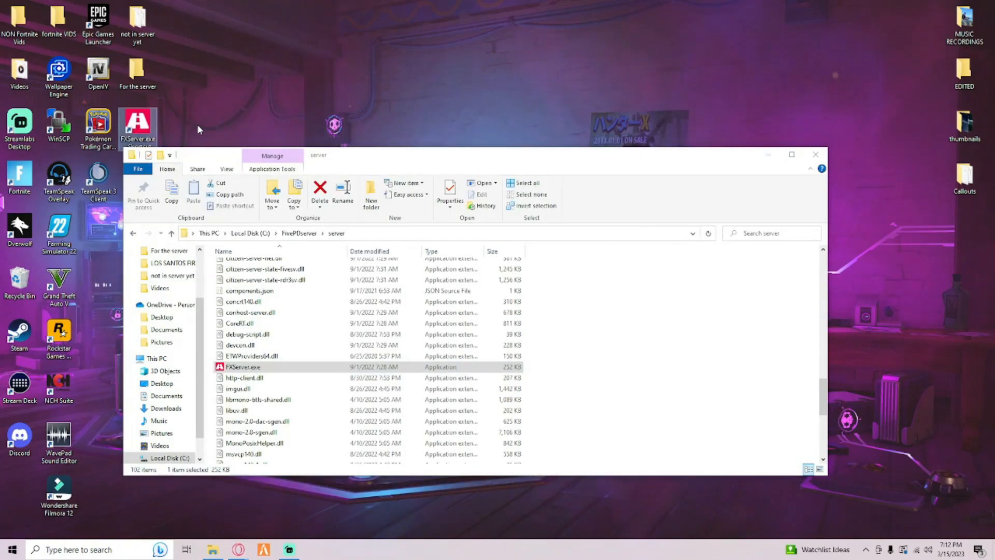
drag(239, 159, 347, 131)
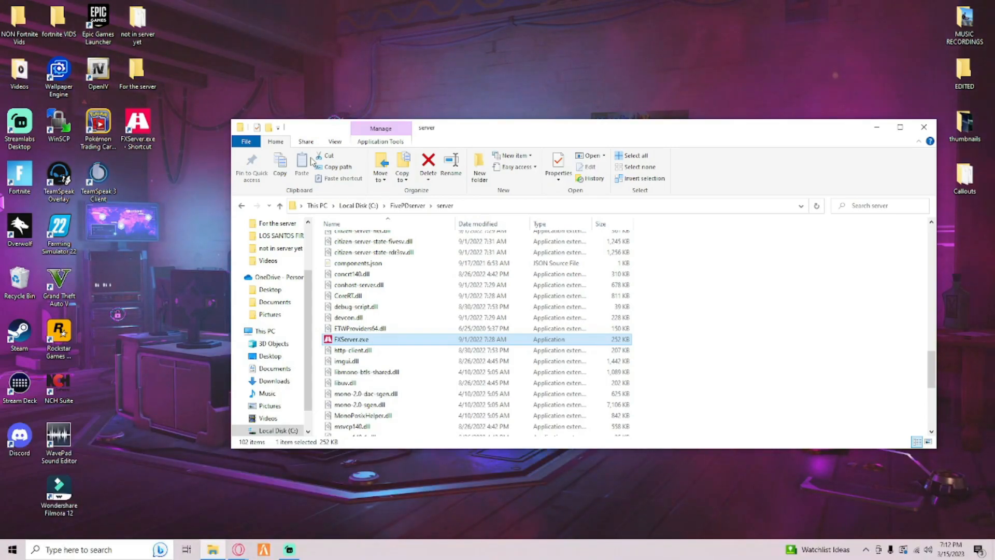
- Close the File Explorer window showing the server folder
drag(440, 133, 352, 117)
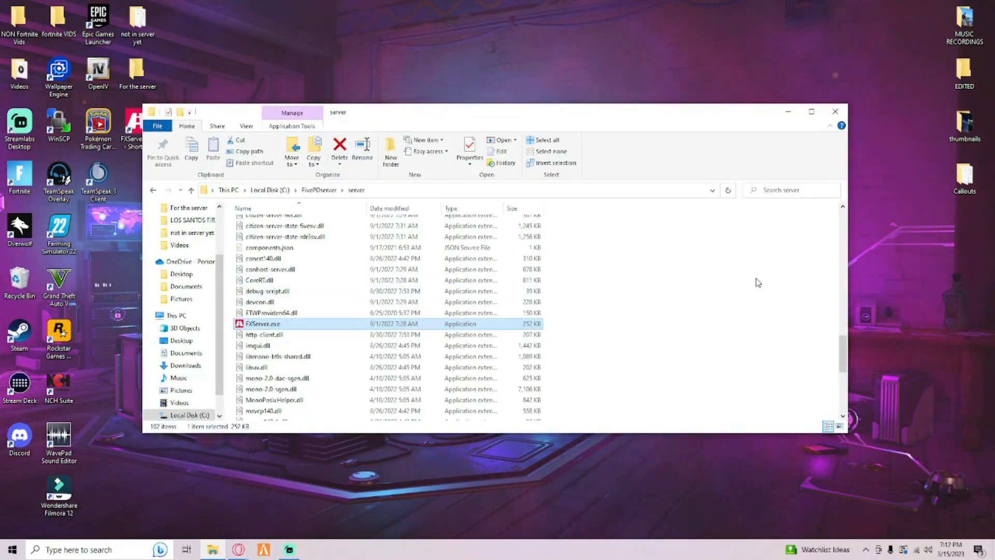
drag(844, 356, 844, 344)
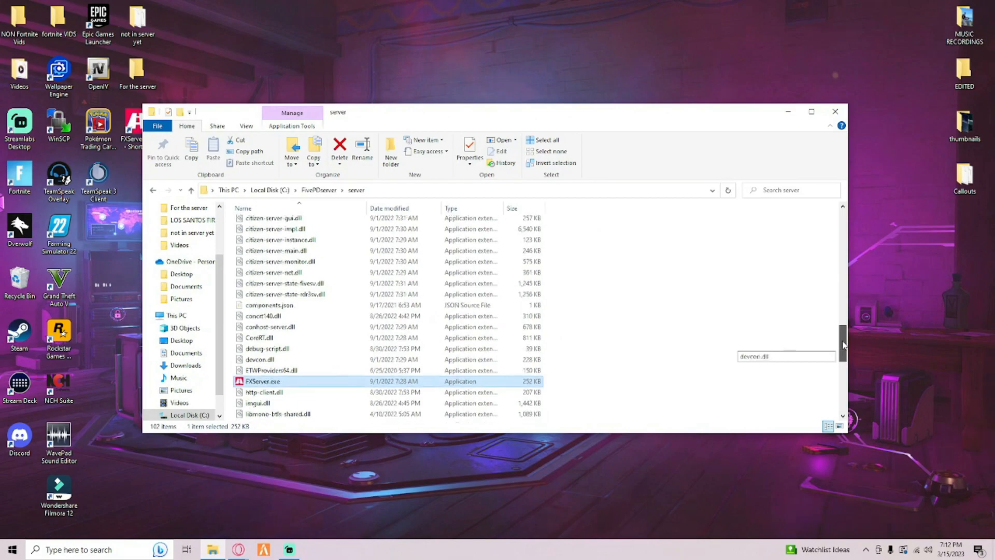
click(770, 348)
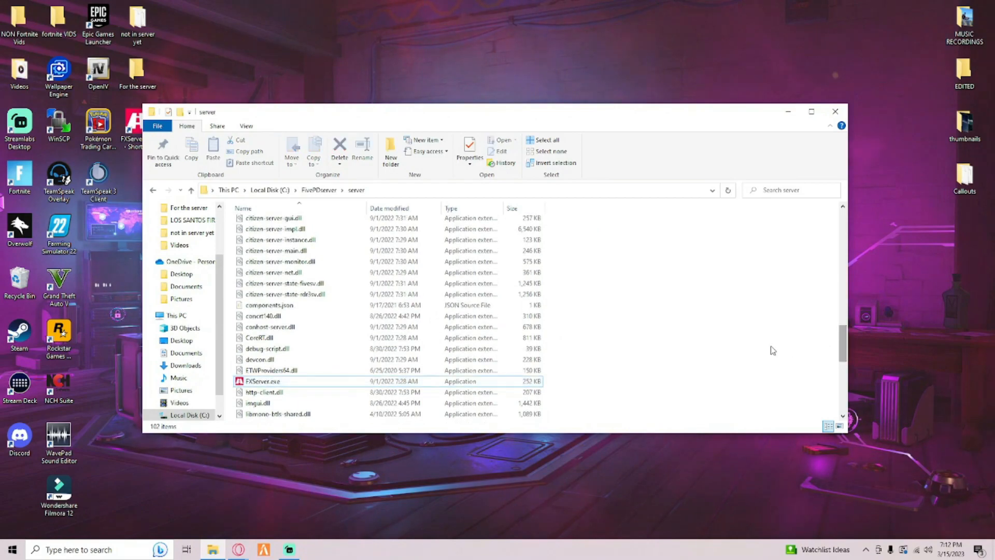
click(833, 111)
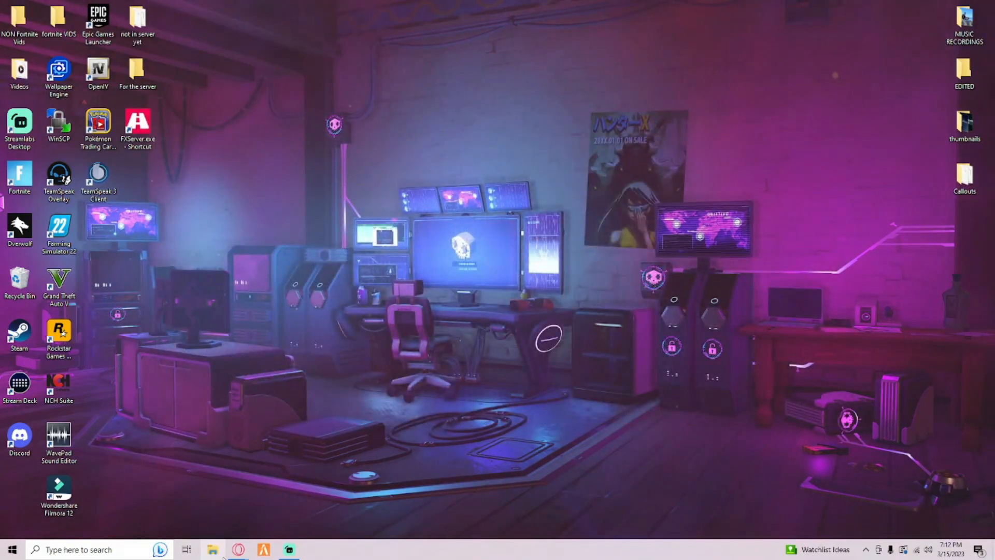
- Close the Vanilla FXServer guide tab and the key management and server setup windows, then minimize the remaining Speed Dial window
mouse_move(240, 553)
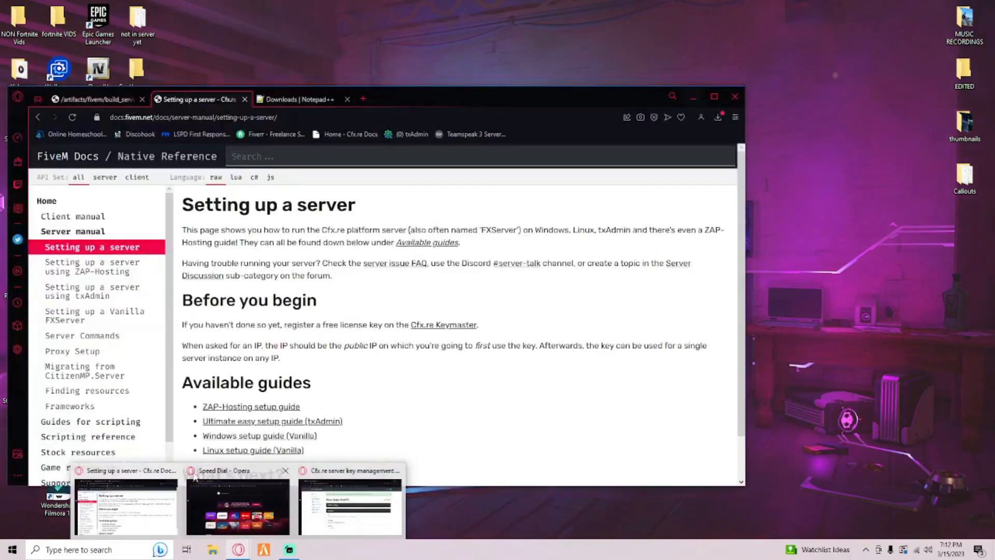
mouse_move(210, 469)
click(212, 492)
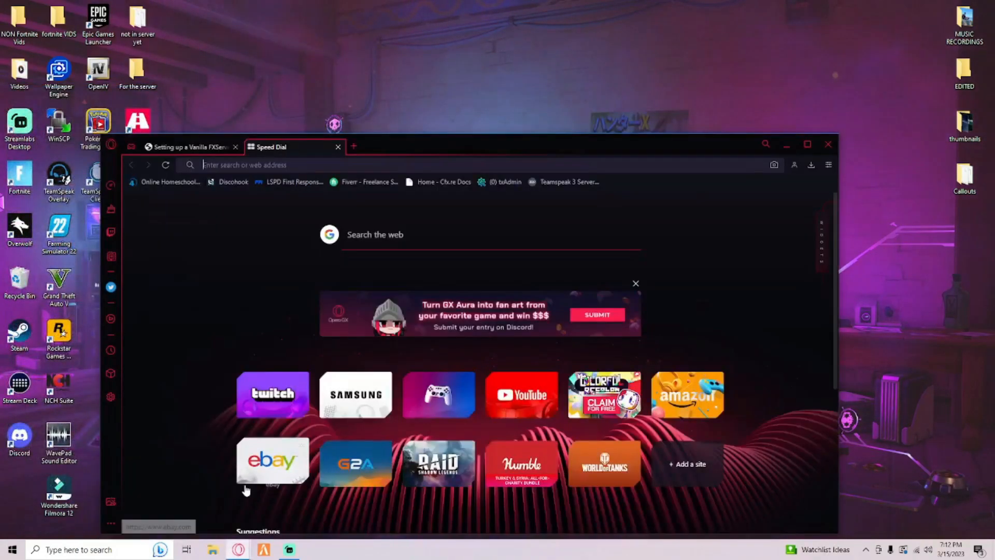
click(235, 146)
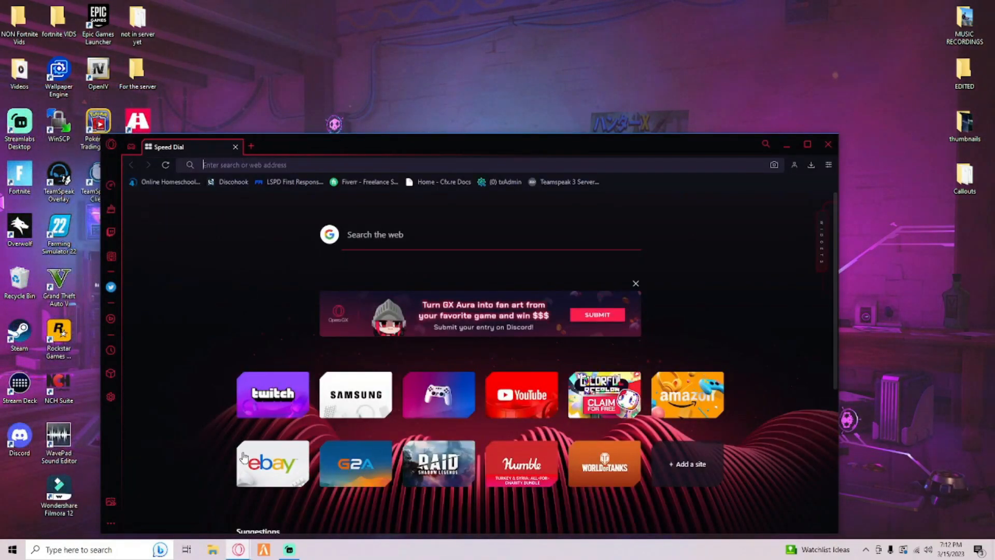
mouse_move(239, 549)
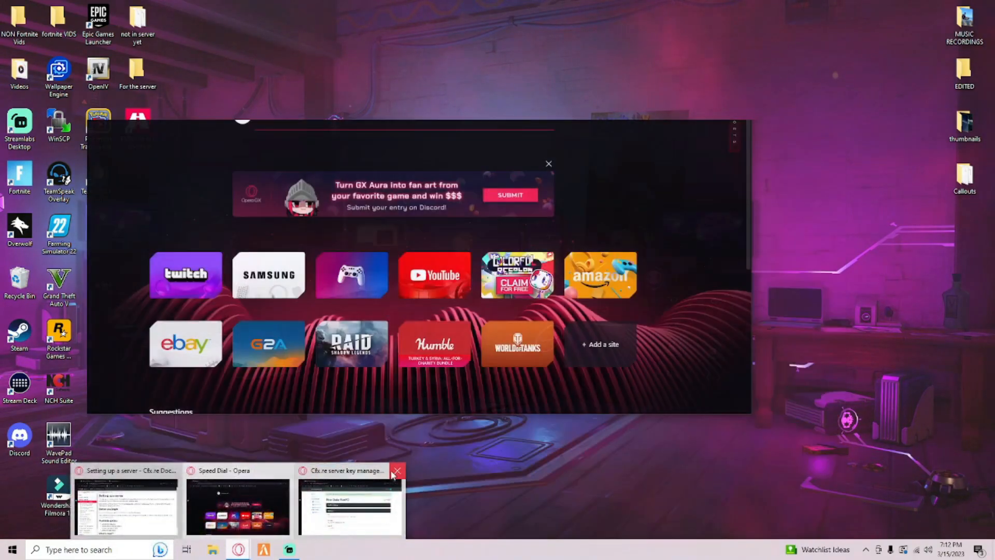
click(396, 470)
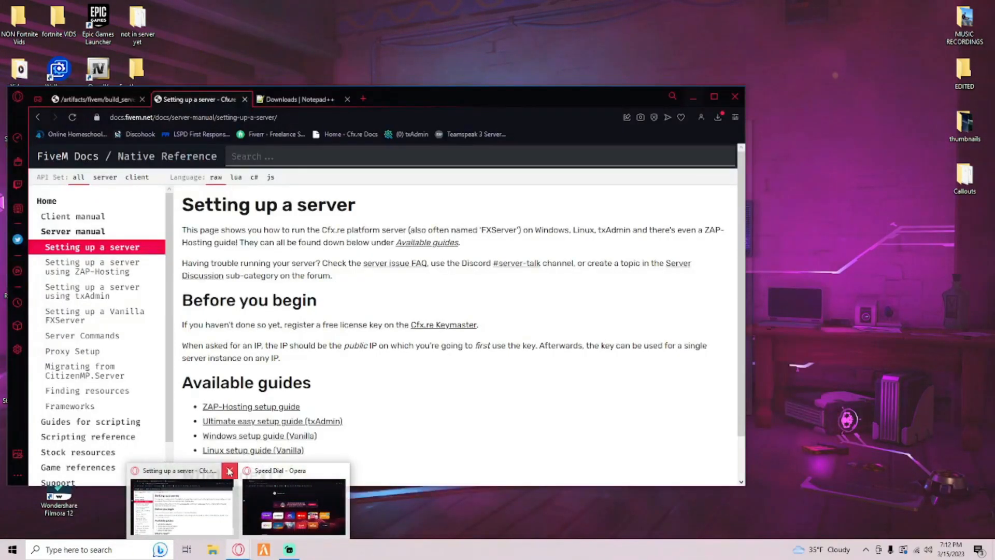
click(229, 471)
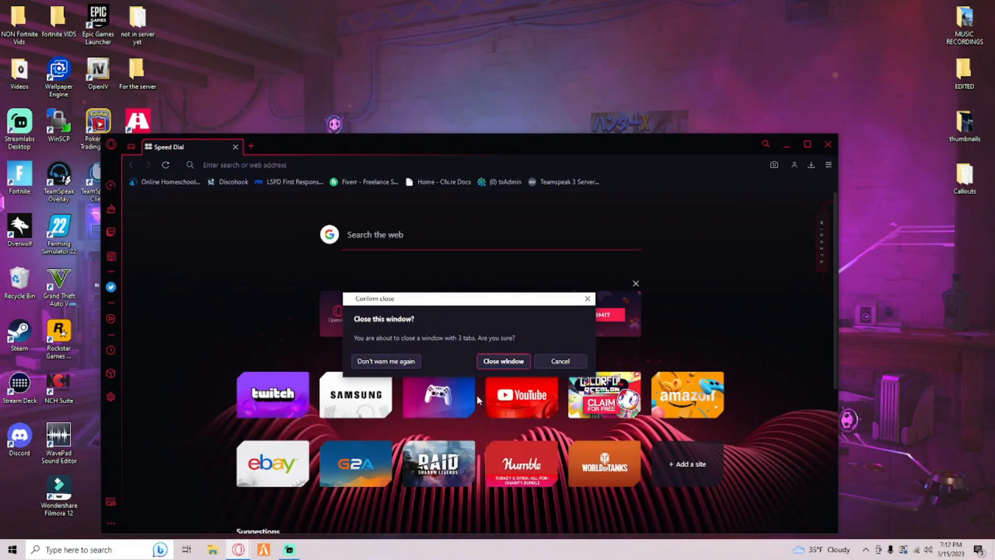
click(518, 361)
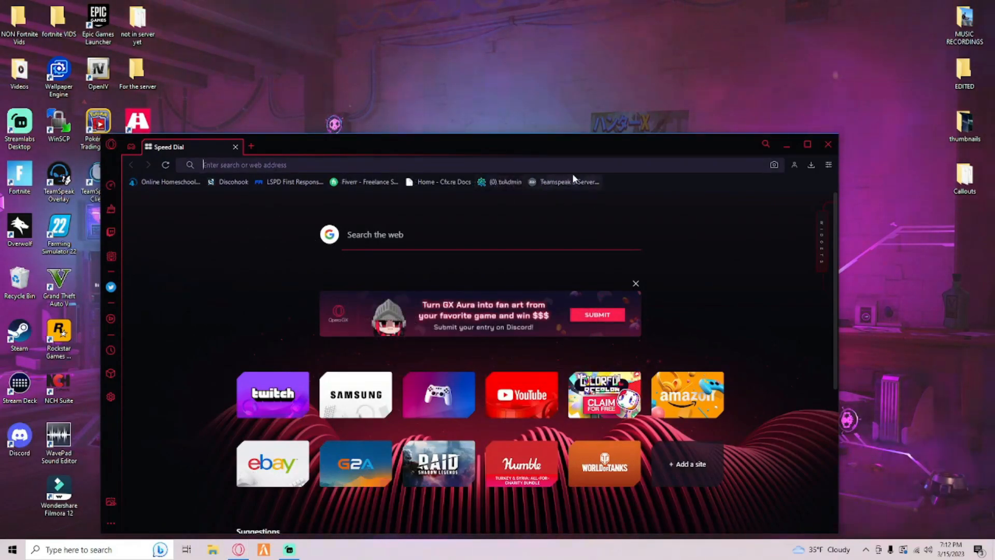
click(784, 146)
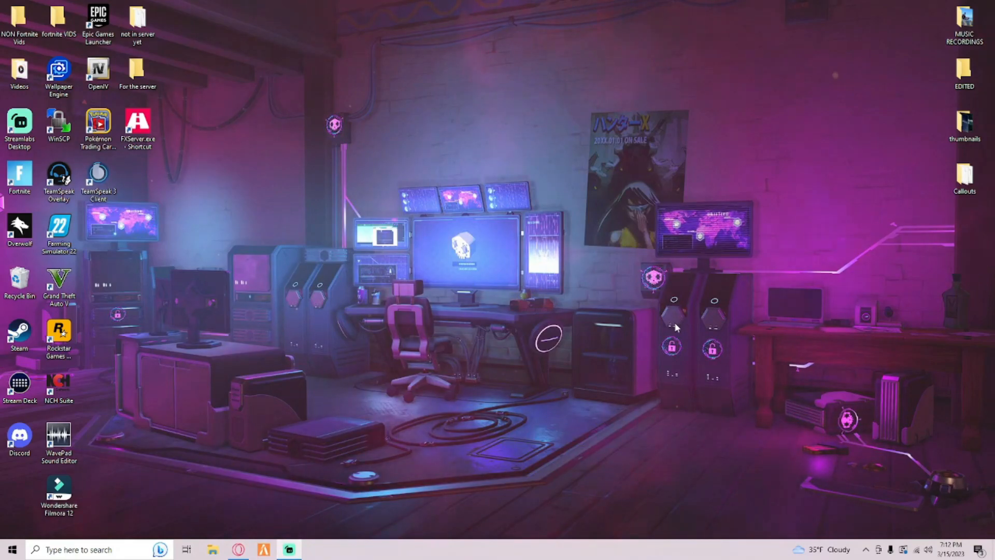
- Launch FXServer from its desktop shortcut and link the Cfx.re account on the txAdmin page using the autofilled PIN
double_click(139, 140)
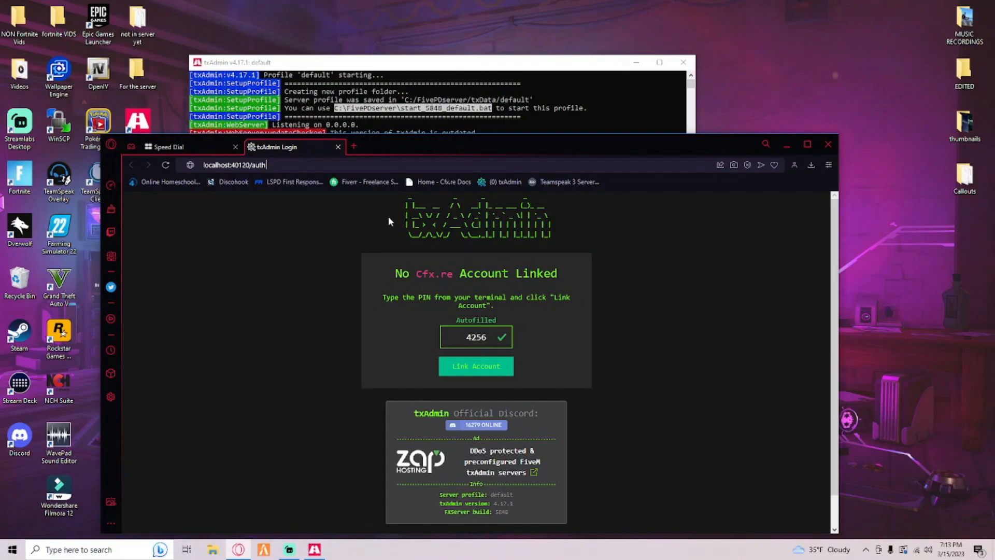
drag(403, 147, 994, 115)
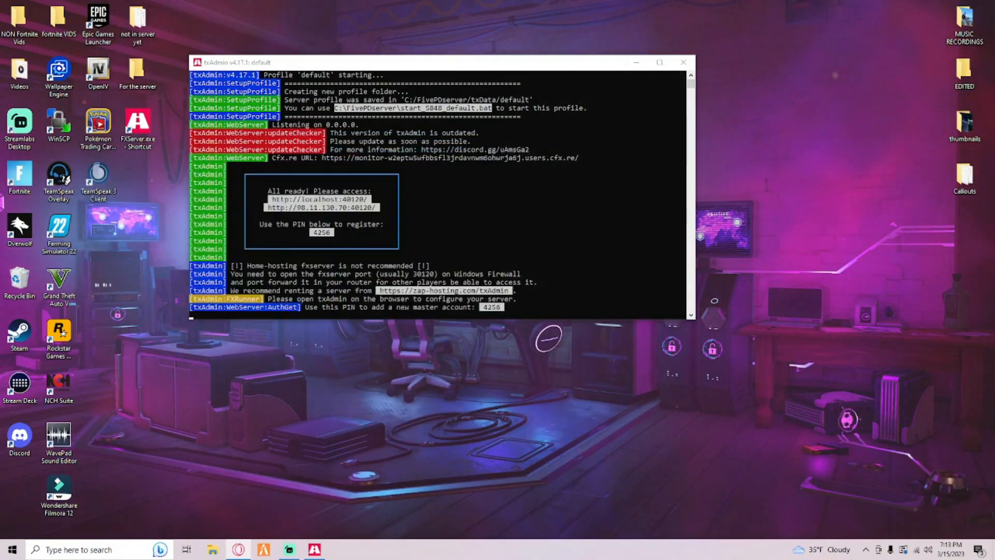
drag(994, 115, 638, 116)
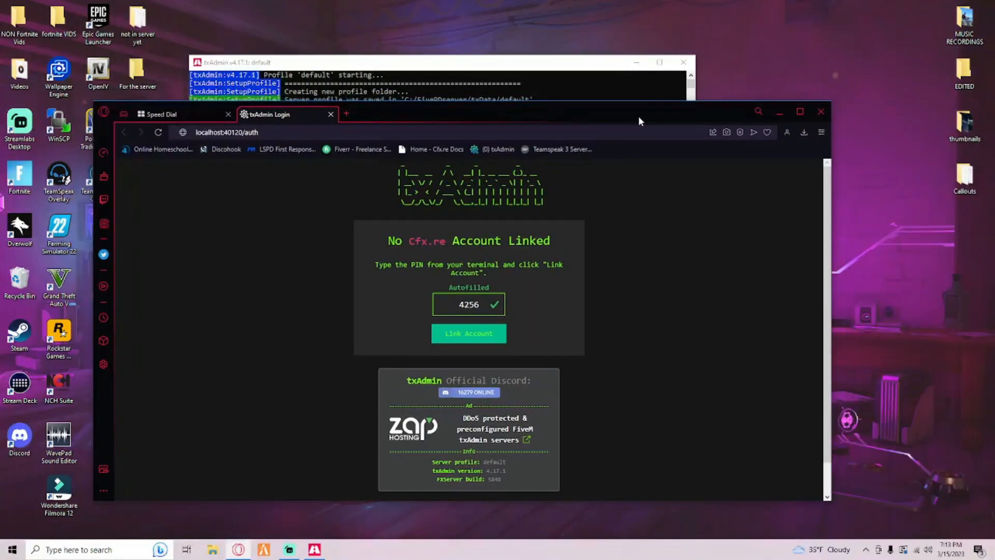
click(464, 335)
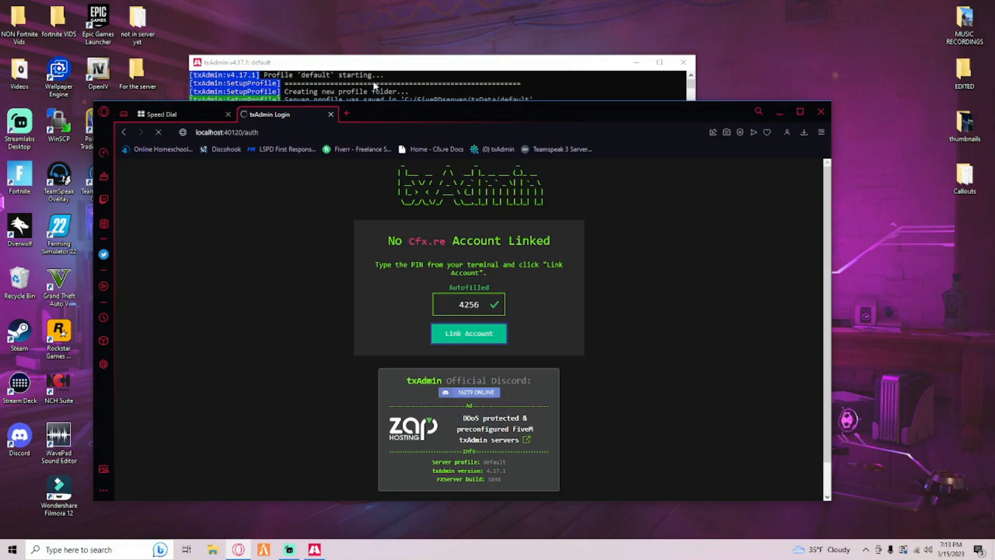
- Enter and confirm the backup password, accept the Cfx.re ToS and txAdmin License, and create the master account
click(455, 373)
drag(472, 348, 489, 343)
click(492, 342)
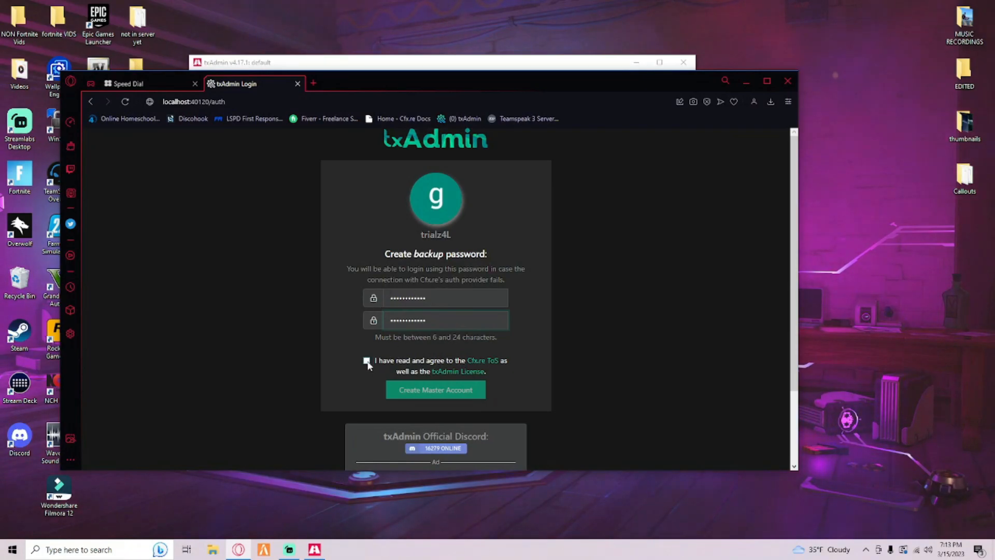
click(366, 361)
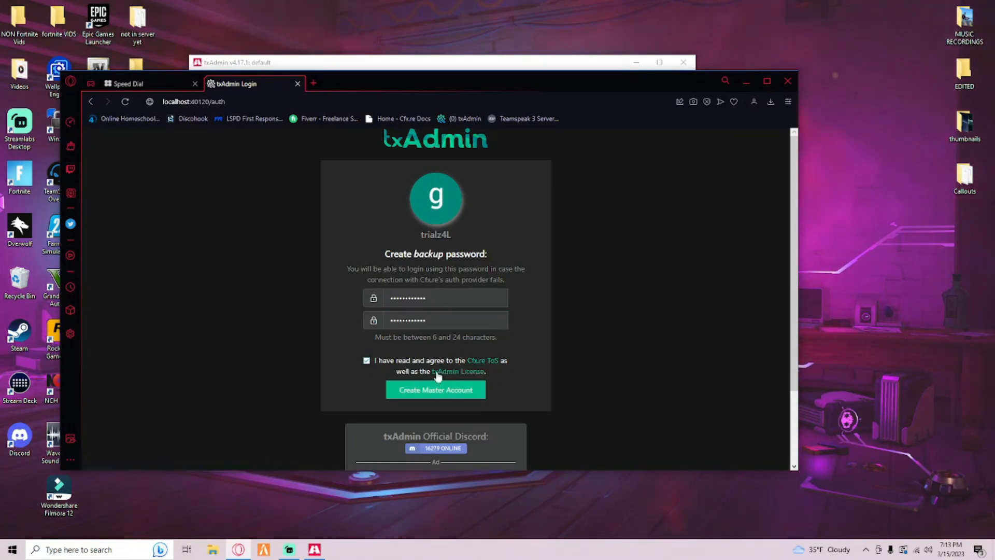
click(428, 394)
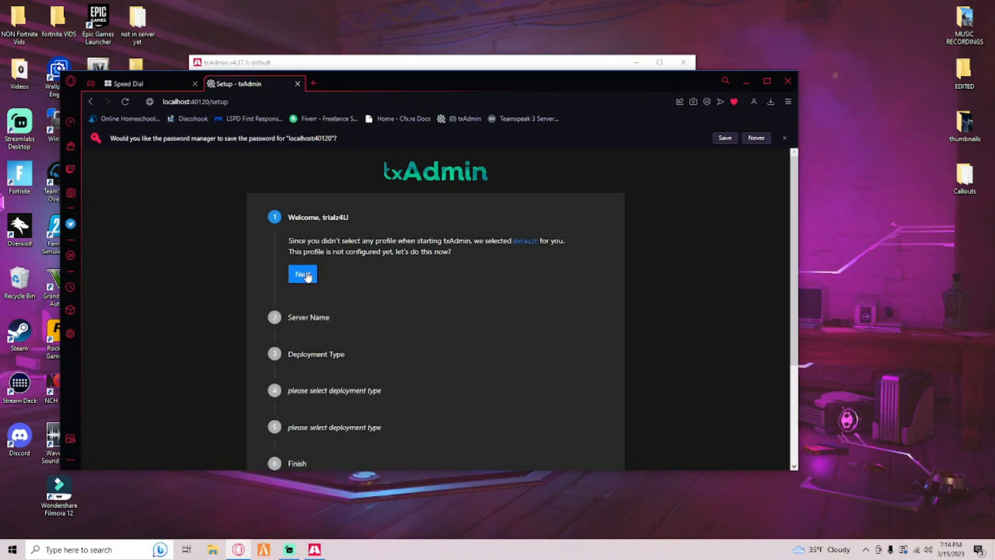
- Begin configuring the default profile and name the server Pine Tree State FivePD
click(306, 275)
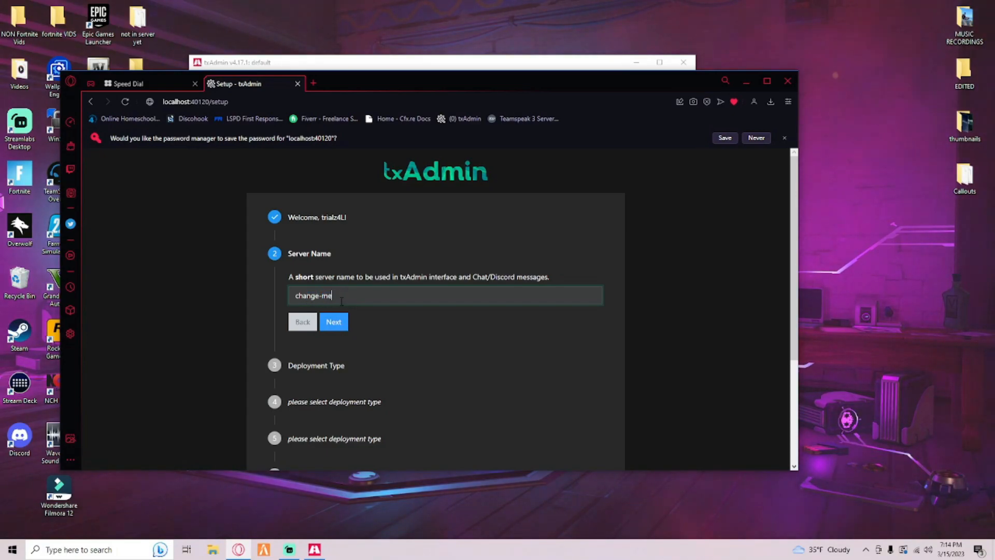
key(ctrl+shift+Left)
drag(298, 293, 276, 292)
key(BackSpace)
click(338, 298)
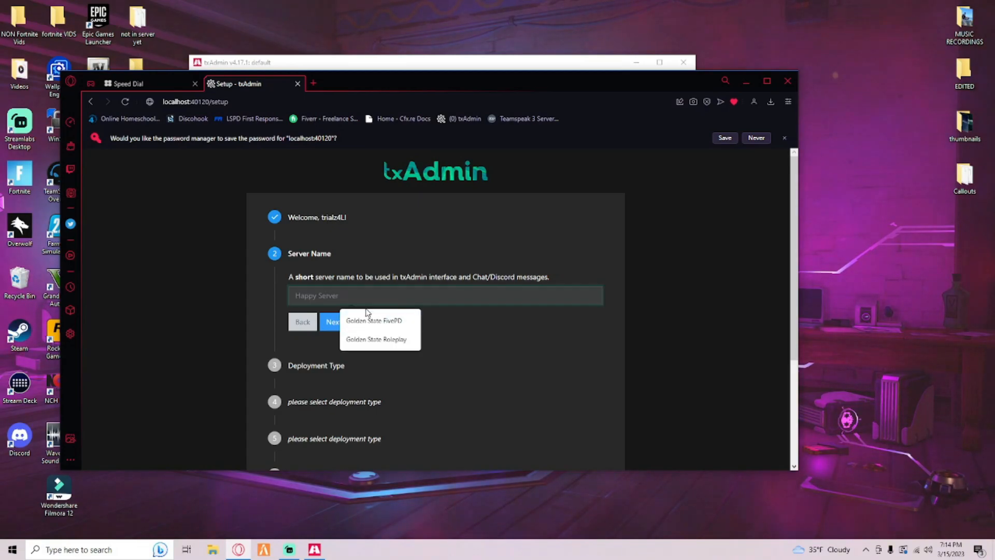
text(Pin)
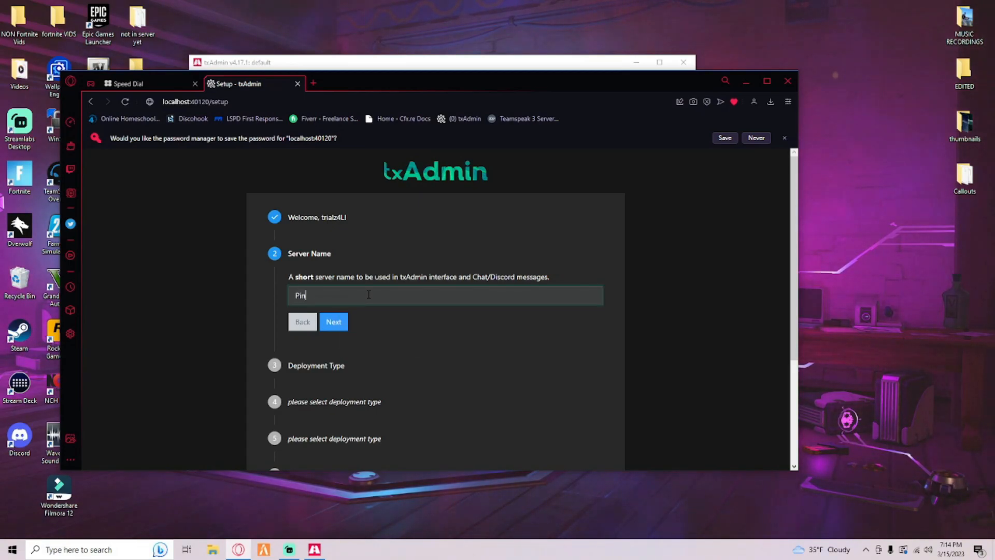
text(e Tree )
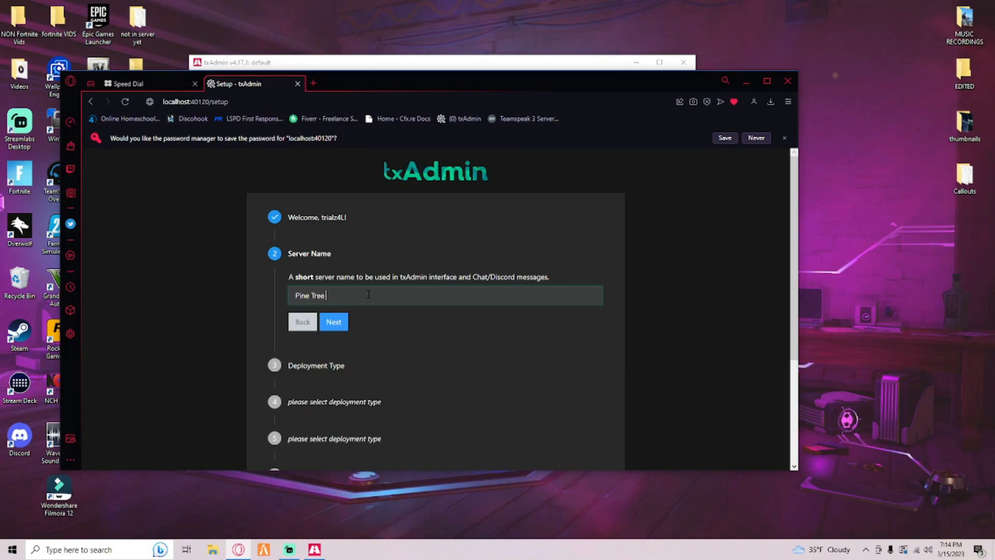
text(State)
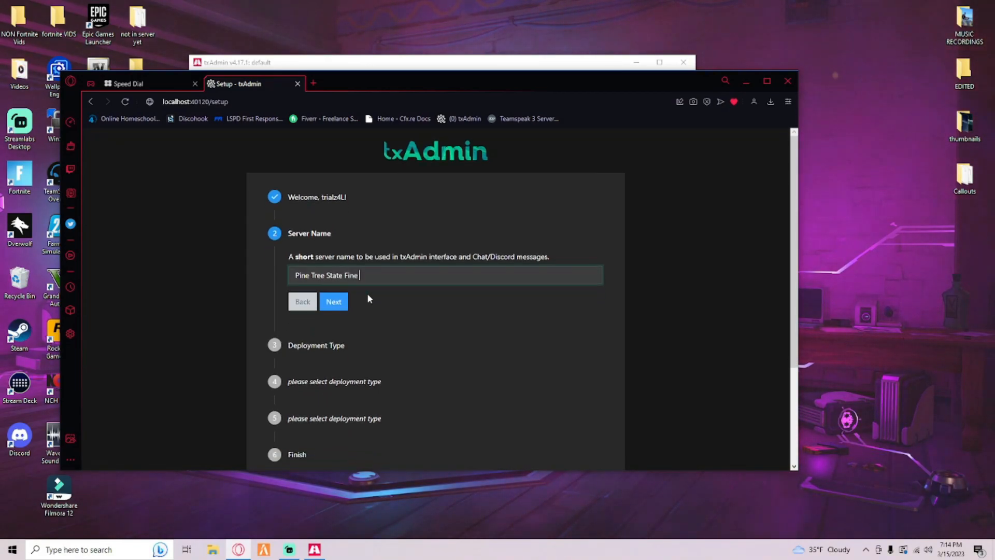
text( Fin)
key(BackSpace)
text(VE)
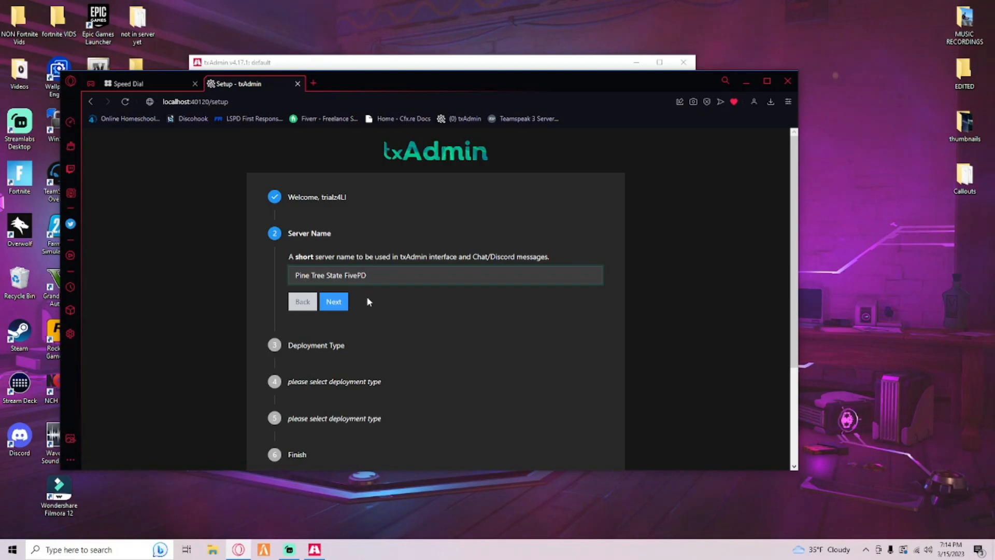
click(336, 302)
- Choose the Popular Recipes deployment with the CFX Default template and save the suggested data location
scroll(357, 311, down, 1)
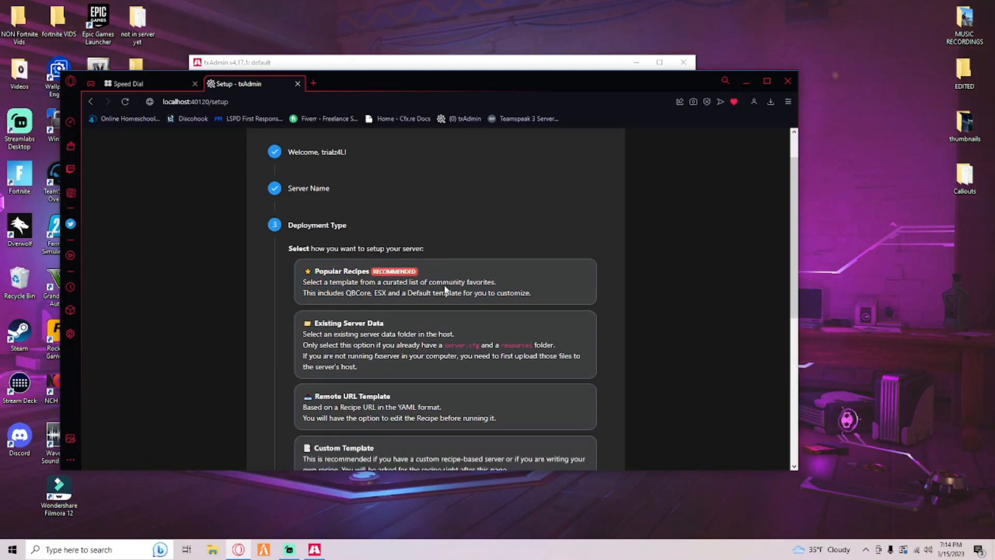
click(353, 274)
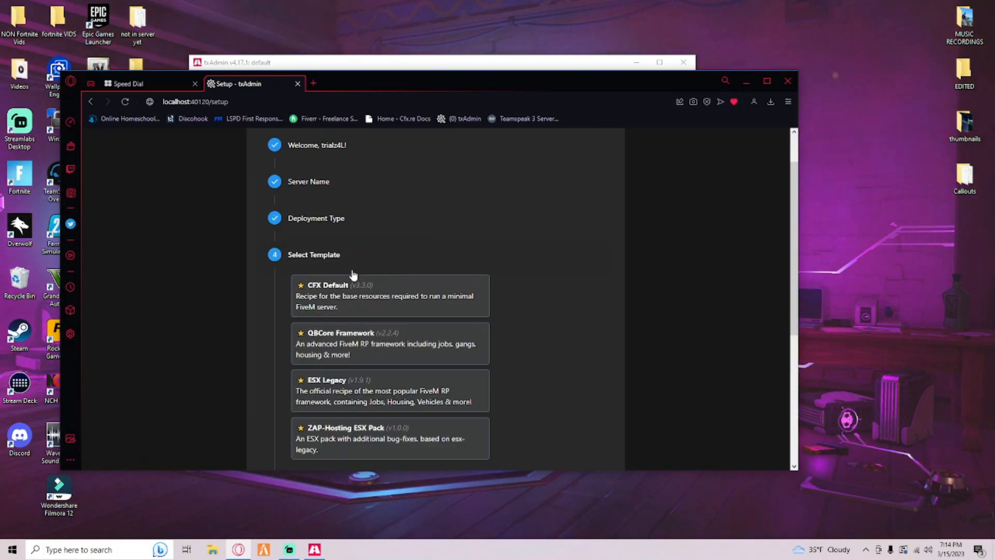
click(343, 299)
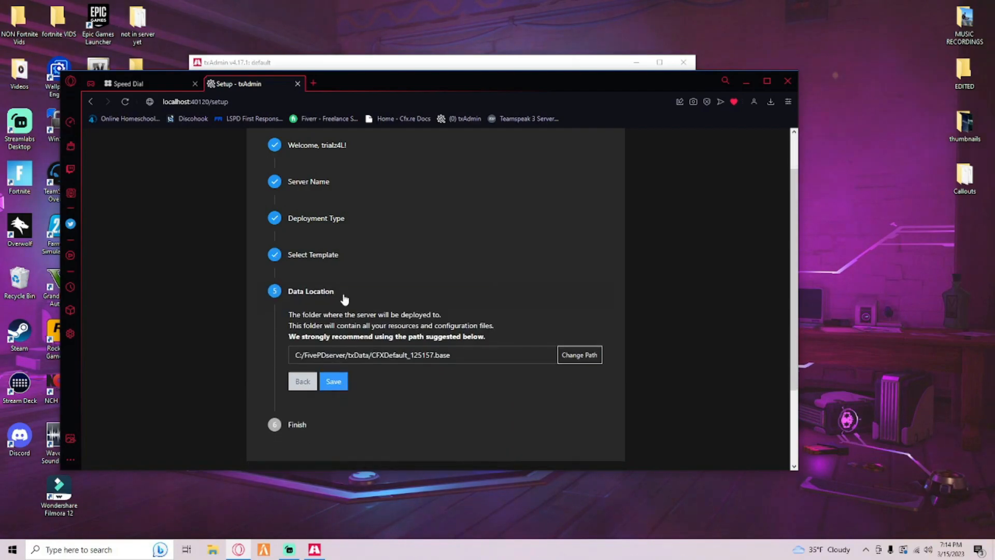
scroll(378, 307, down, 1)
click(332, 331)
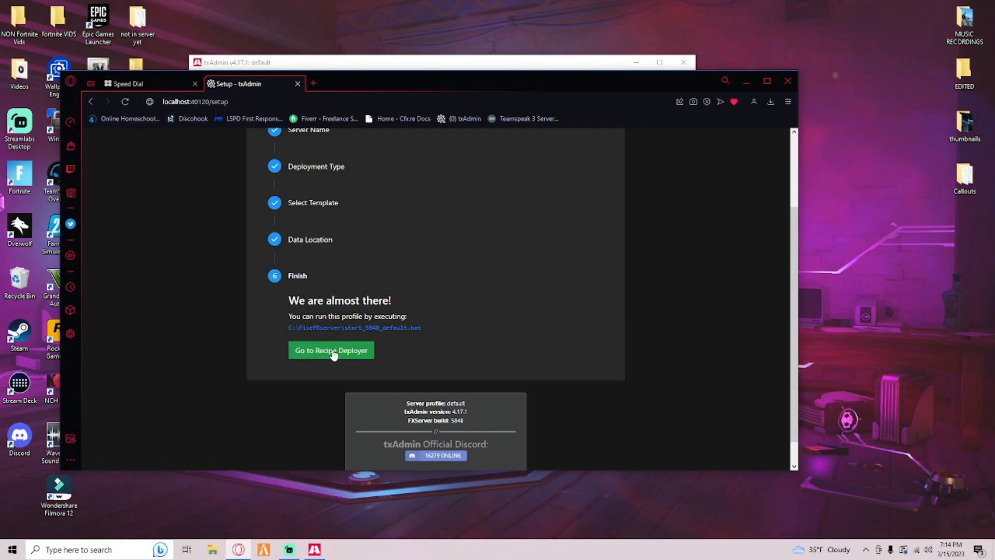
- Go to the Recipe Deployer, review the CFX Default recipe and accept it without changes
click(328, 350)
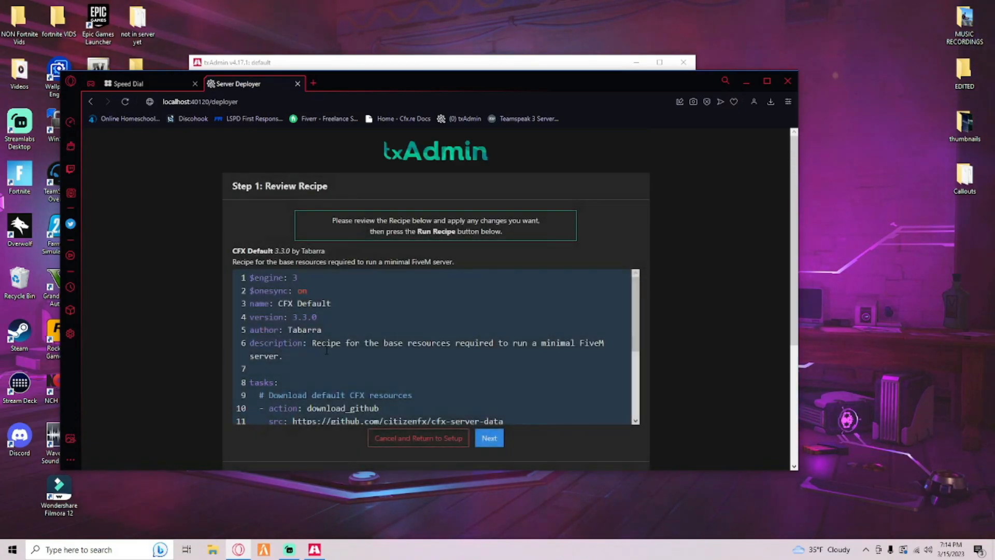
scroll(497, 399, down, 2)
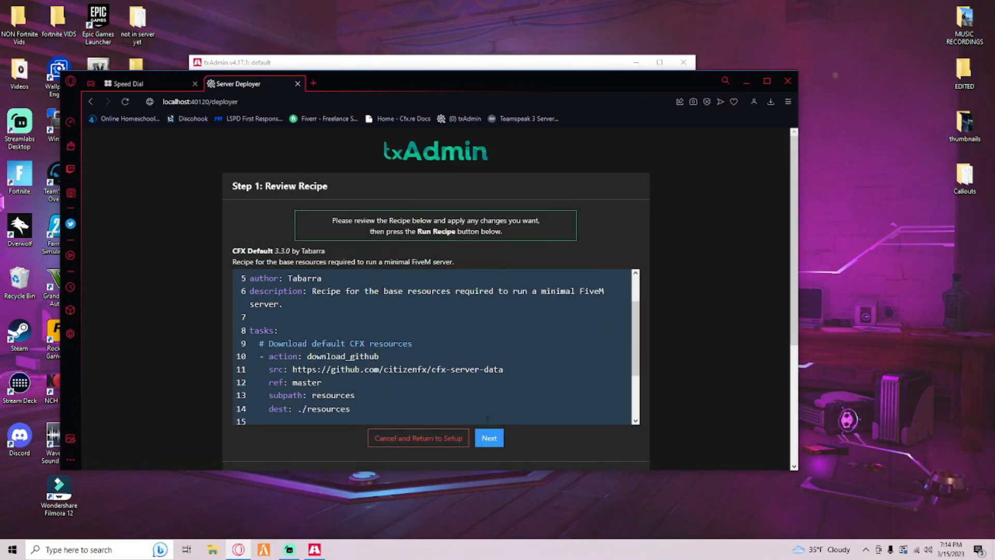
click(489, 438)
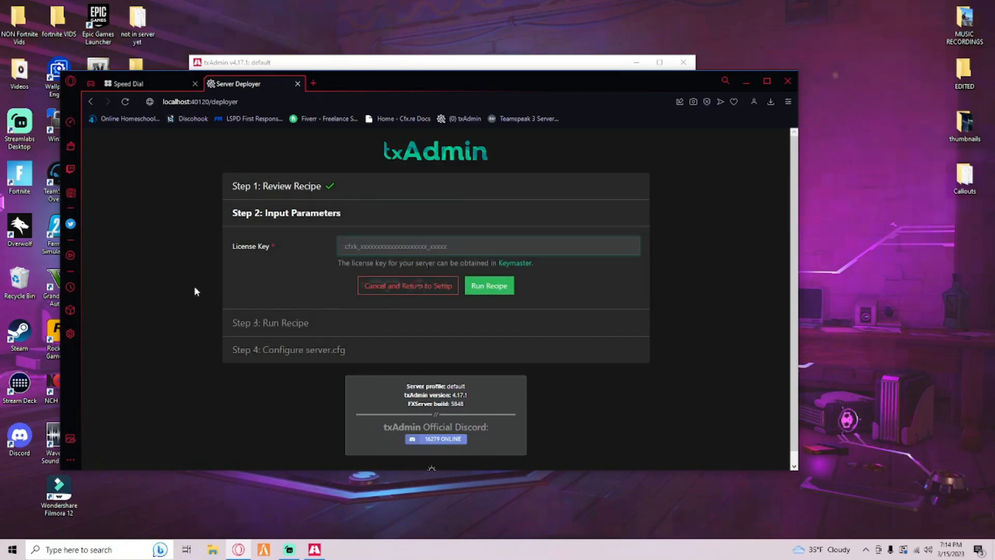
- Open keymaster.fivem.net in a new tab for the license key, and move the Keymaster window away from the Server Deployer
click(140, 85)
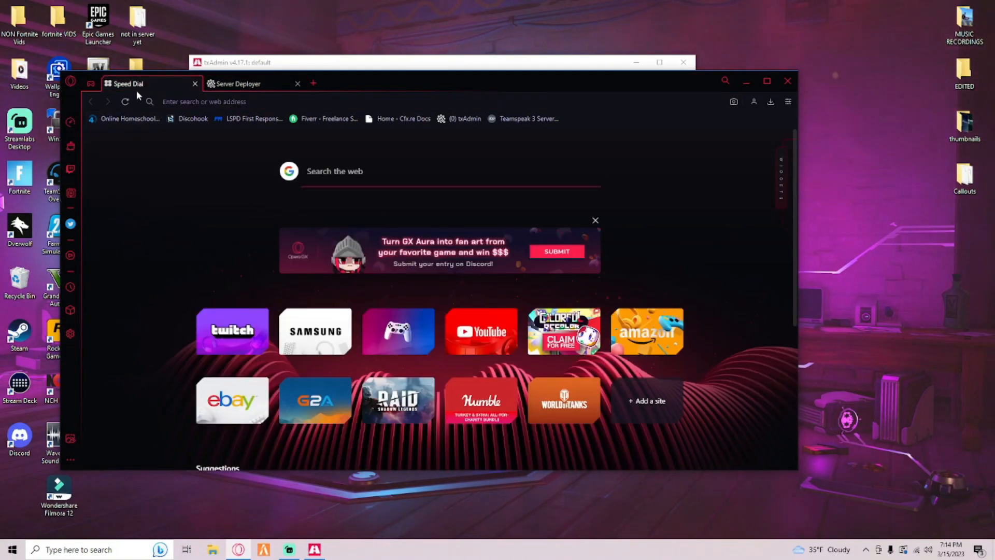
click(266, 83)
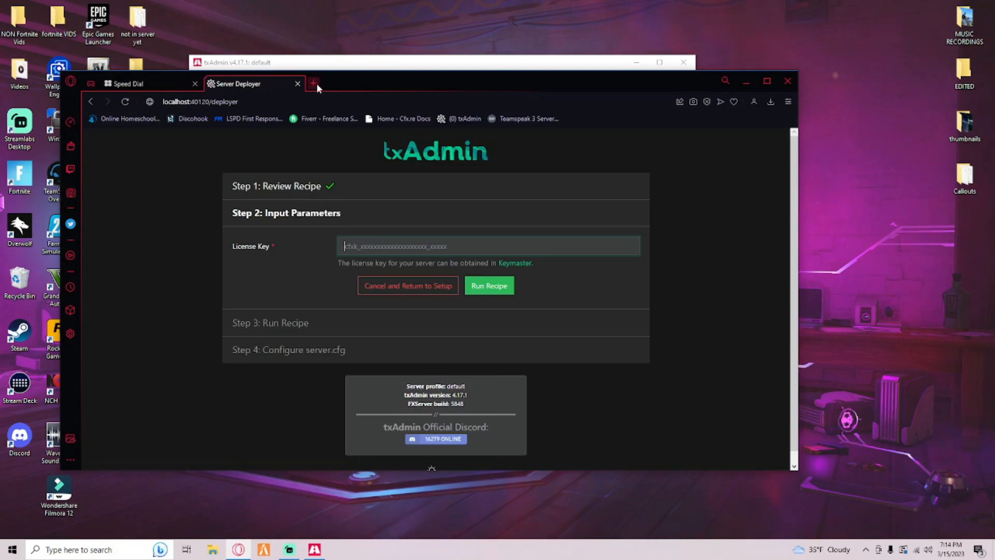
click(313, 83)
text(k)
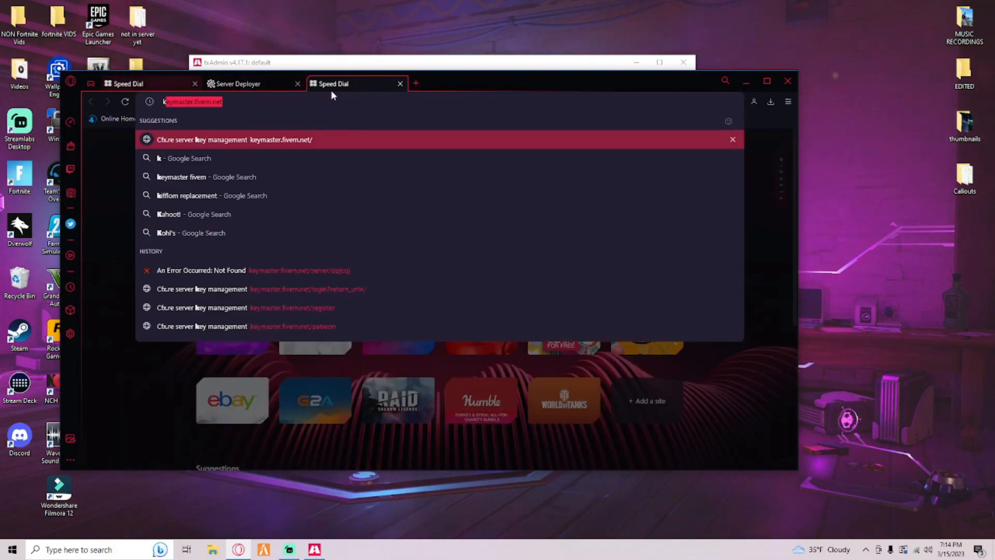
key(Return)
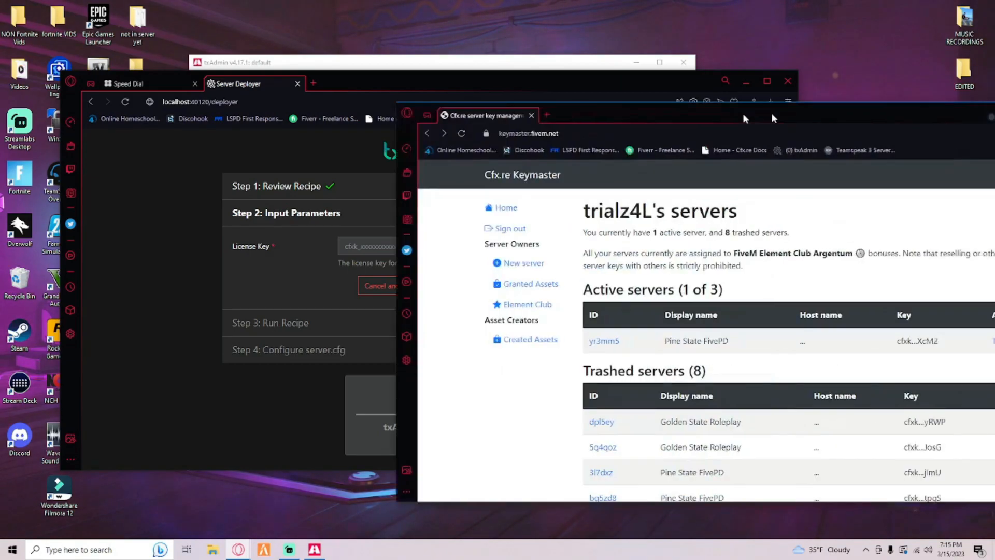
drag(765, 107, 477, 108)
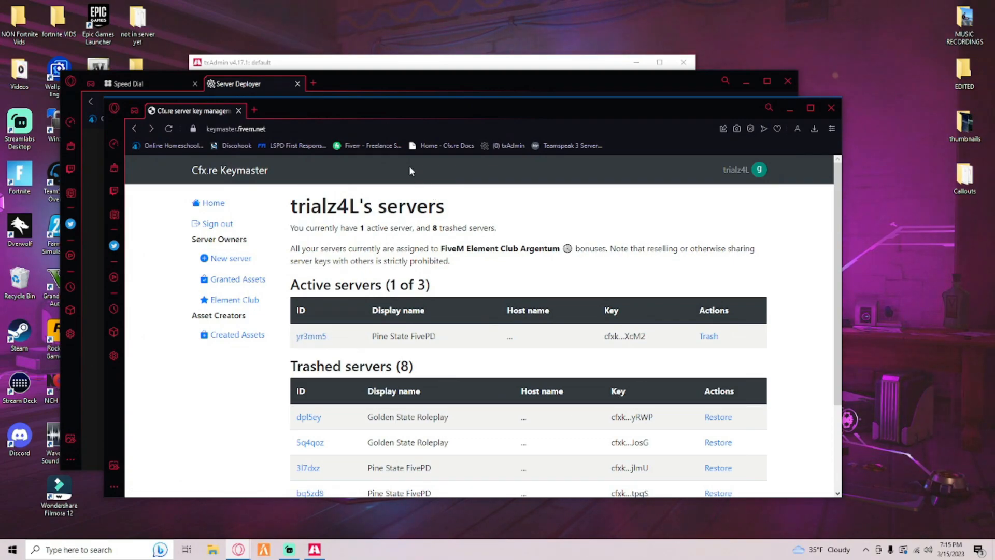
drag(381, 107, 994, 168)
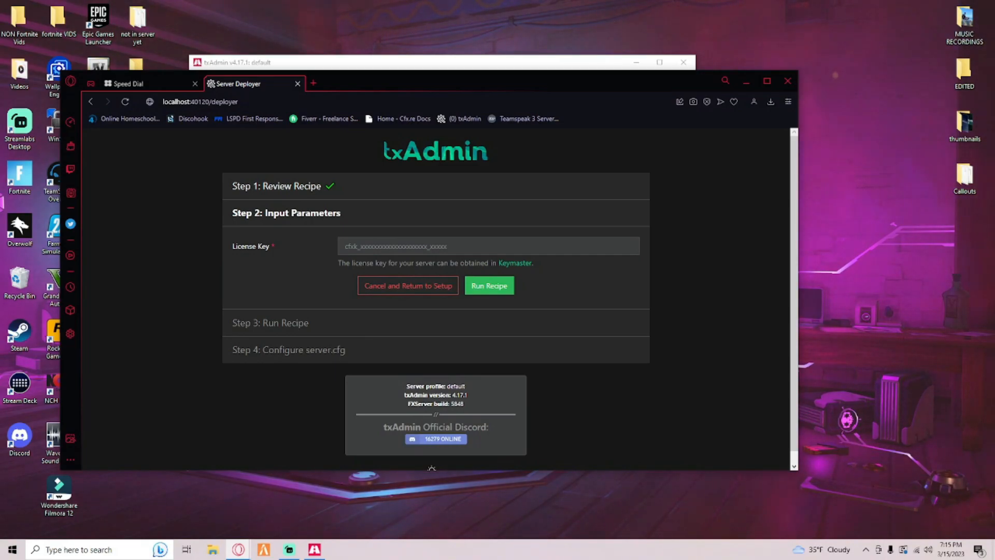
- Paste the server license key into the recipe's input parameters and run the recipe
click(344, 246)
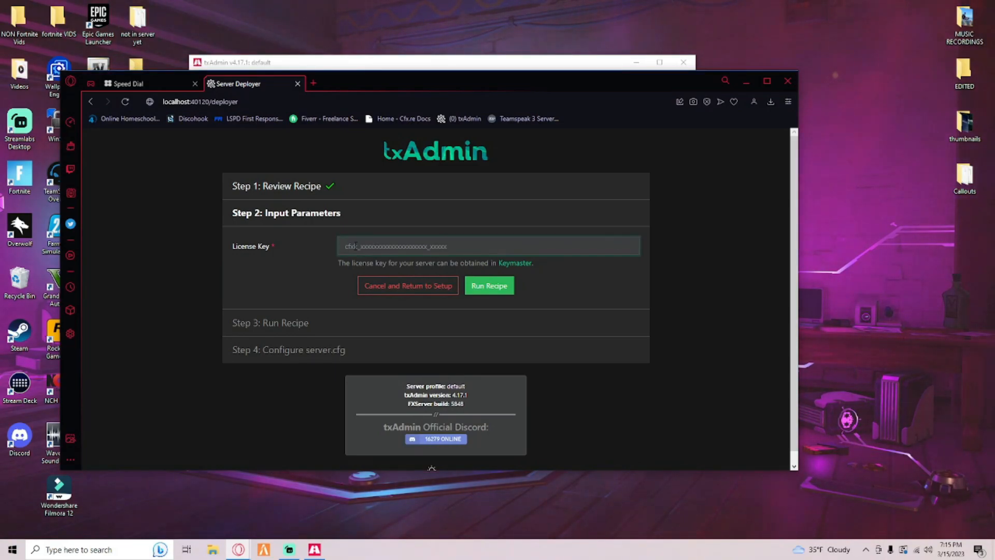
key(ctrl+v)
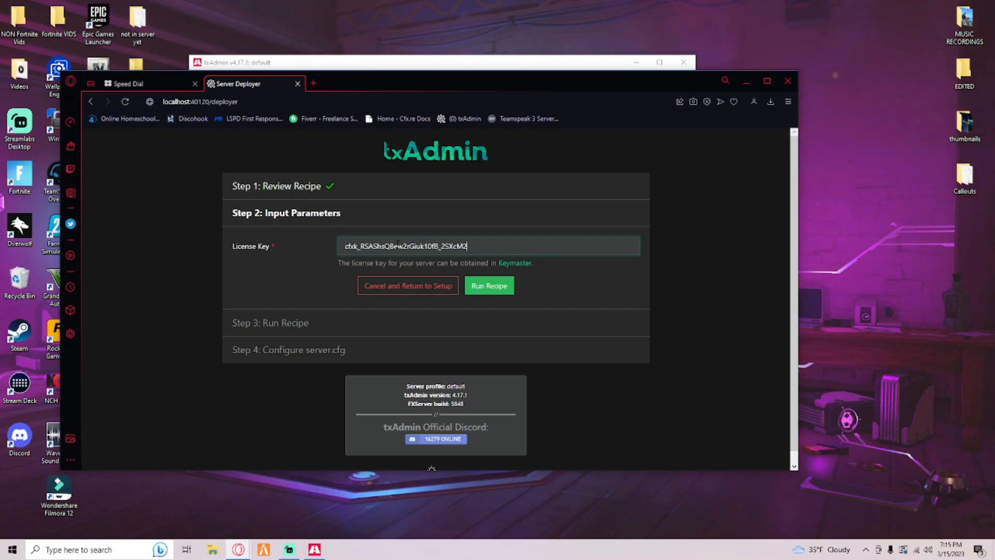
click(488, 287)
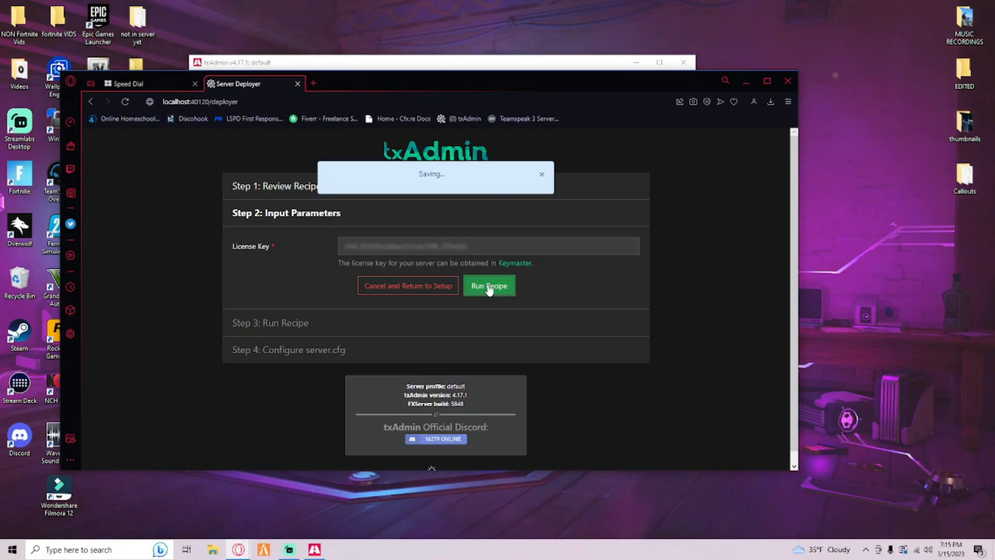
click(475, 286)
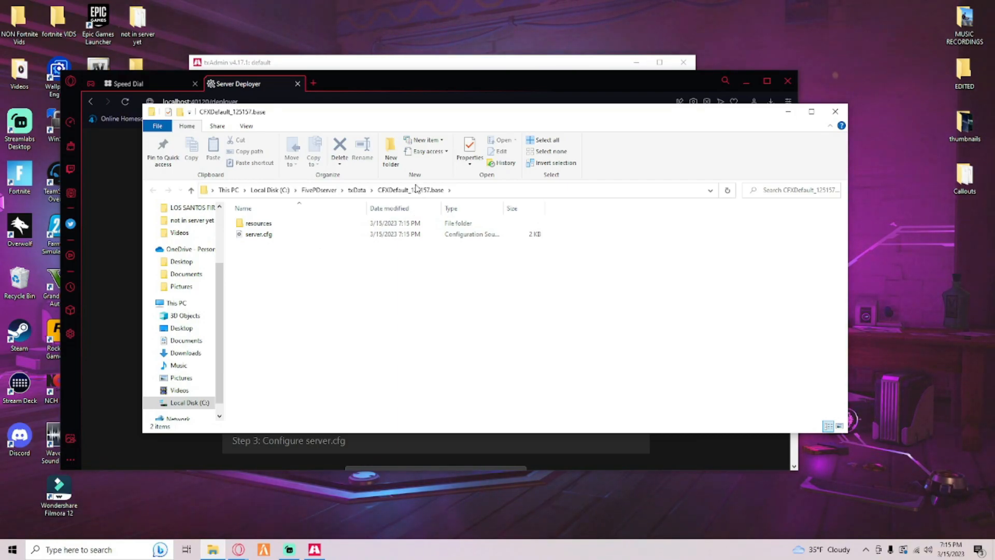
- Look inside the resources folder, return to CFXDefault_125157.base, and create desktop shortcuts for resources and server.cfg
double_click(269, 223)
click(192, 191)
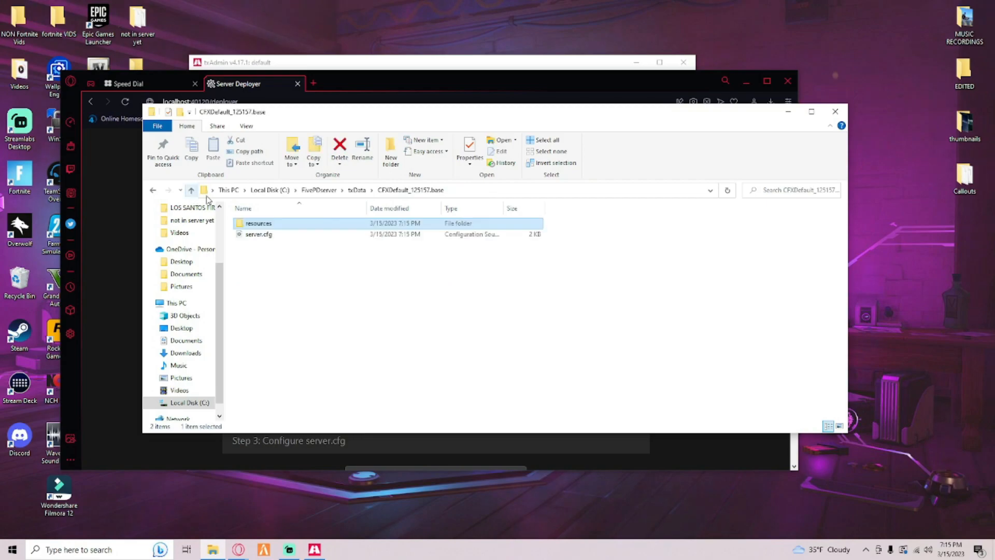
ctrl+click(276, 234)
right_click(283, 233)
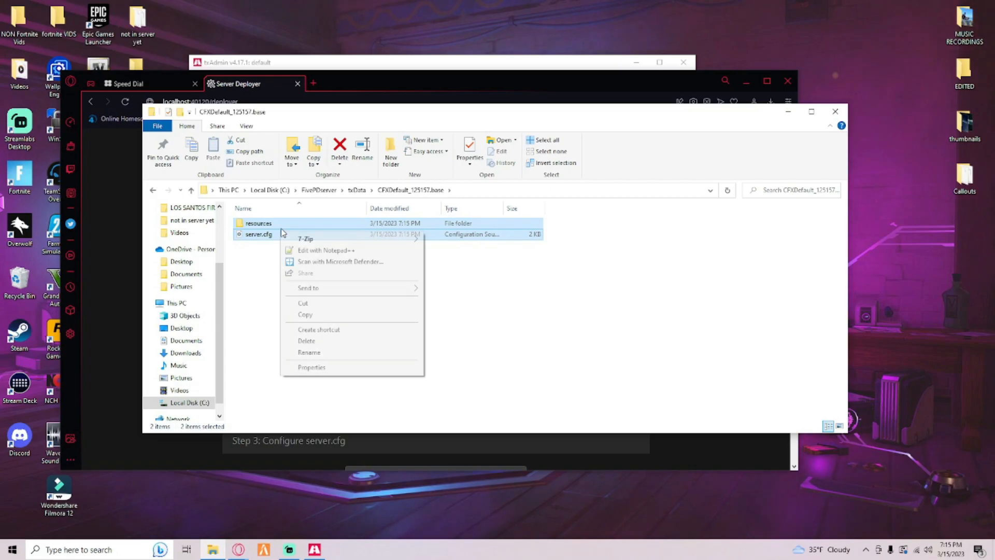
mouse_move(312, 291)
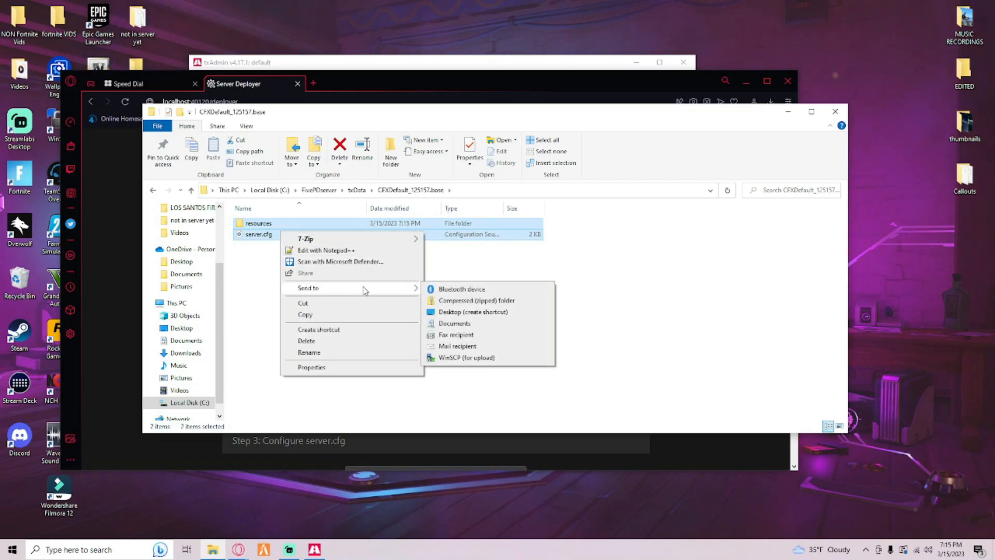
click(470, 312)
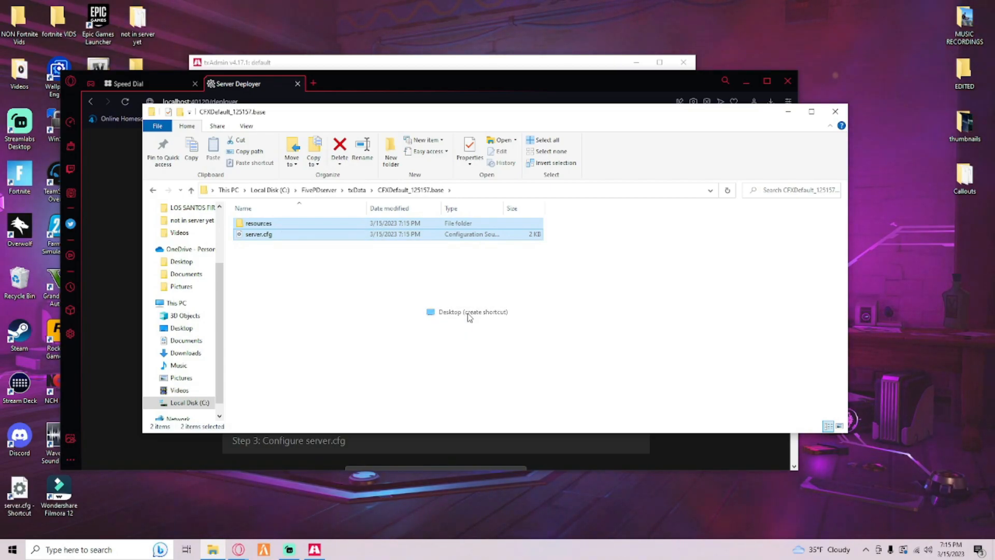
- Place the server.cfg and resources shortcuts beside the MUSIC RECORDINGS and EDITED desktop icons, minimizing File Explorer and shifting the browser aside
drag(16, 493, 925, 23)
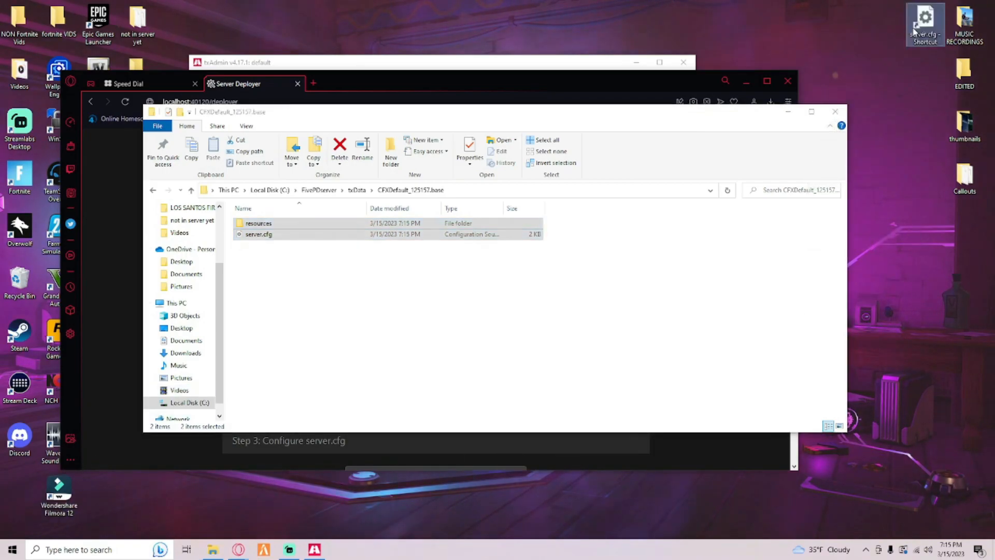
click(788, 112)
drag(352, 91, 202, 386)
drag(98, 228, 925, 80)
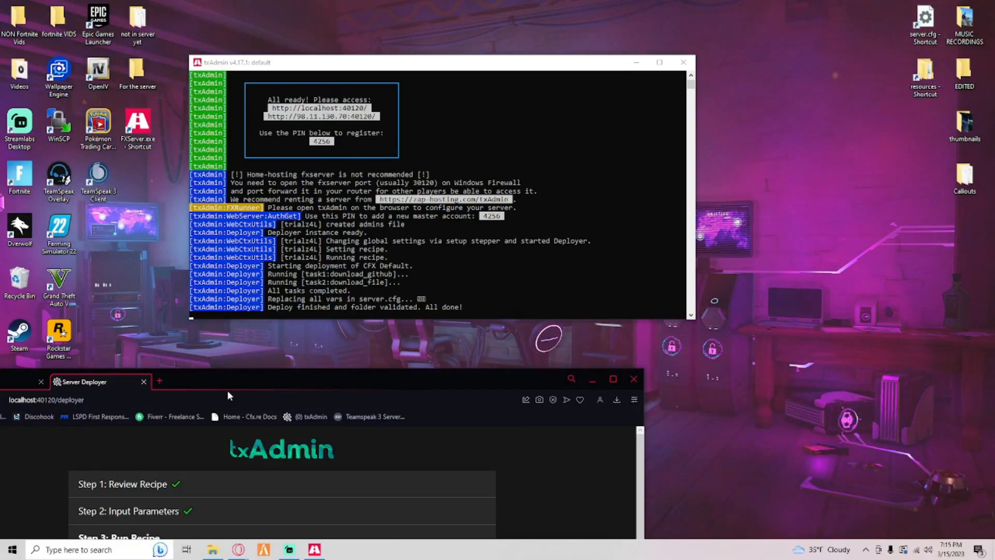
- Reposition the browser window, close the Server Deployer tab and shut down the txAdmin console
drag(250, 382, 276, 211)
click(329, 120)
click(446, 142)
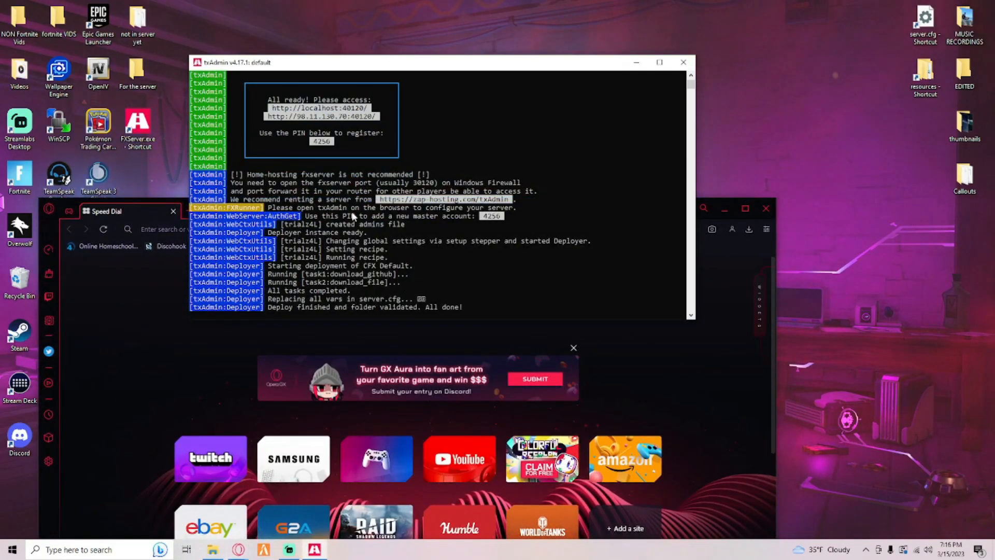
click(684, 63)
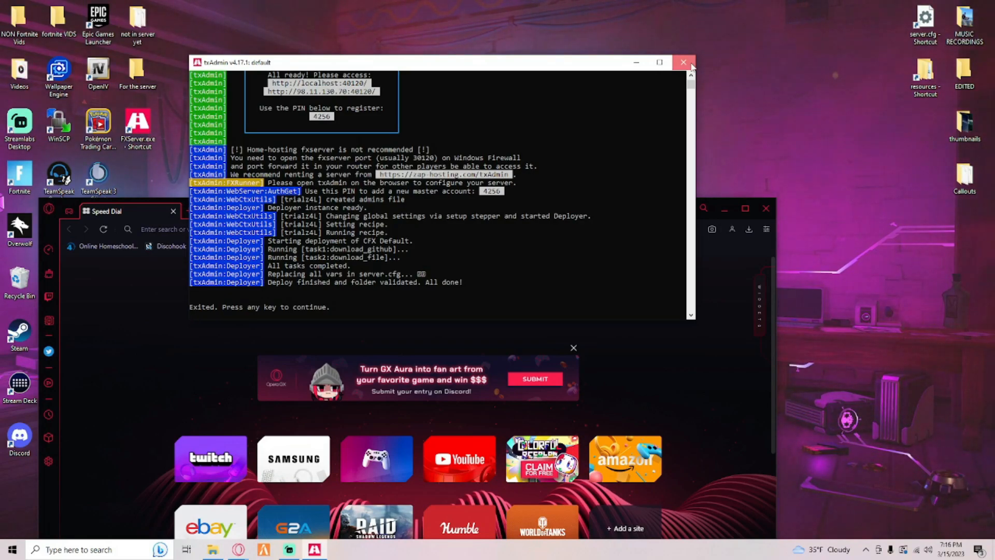
click(684, 62)
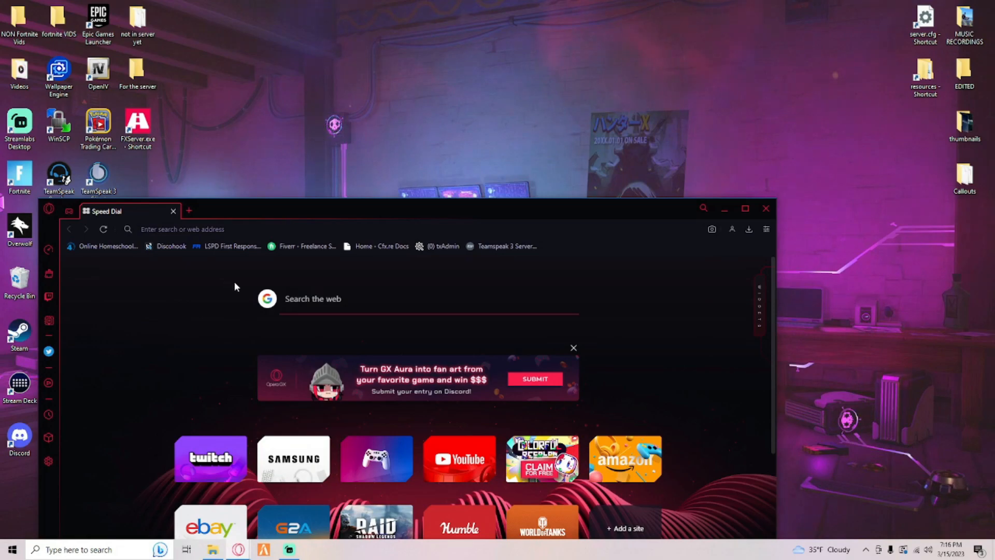
click(277, 229)
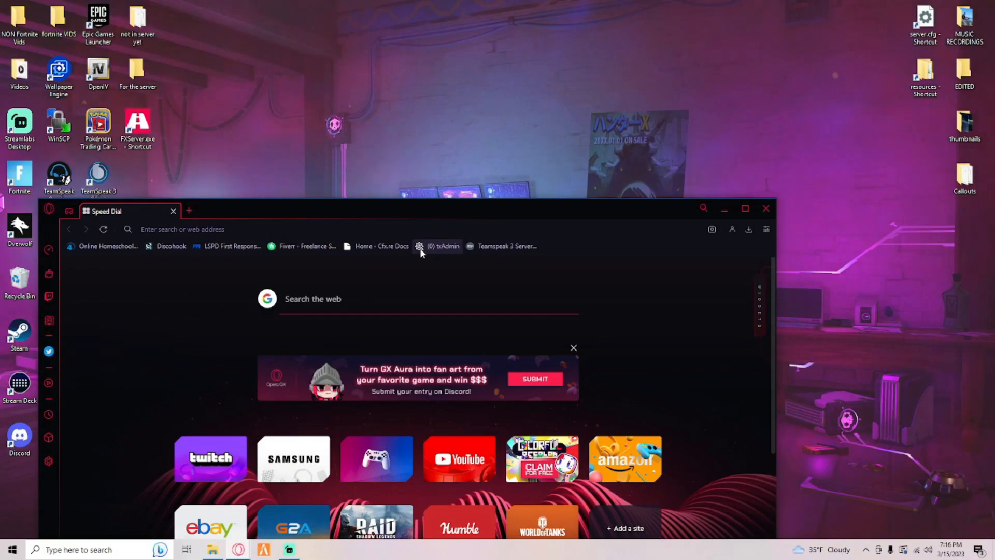
click(288, 228)
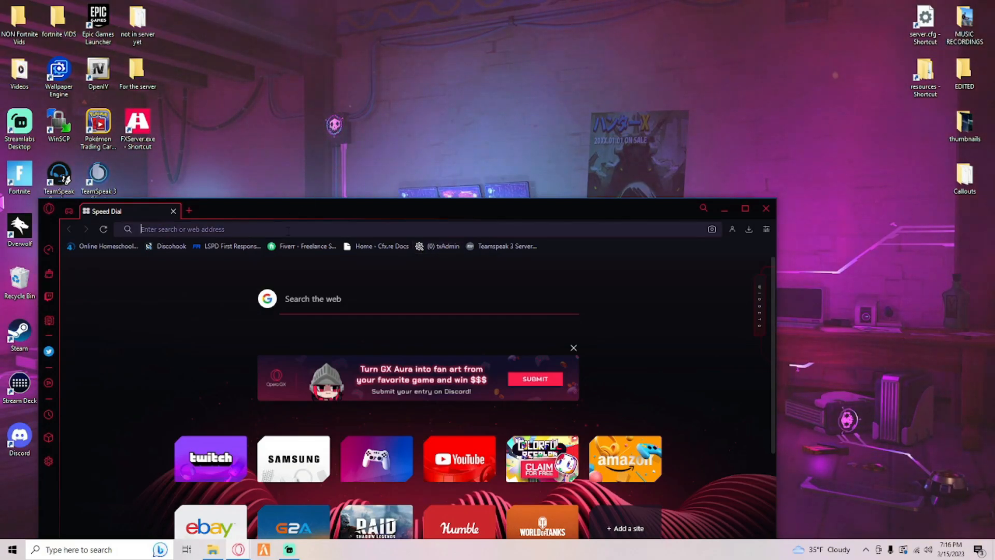
drag(299, 210, 347, 200)
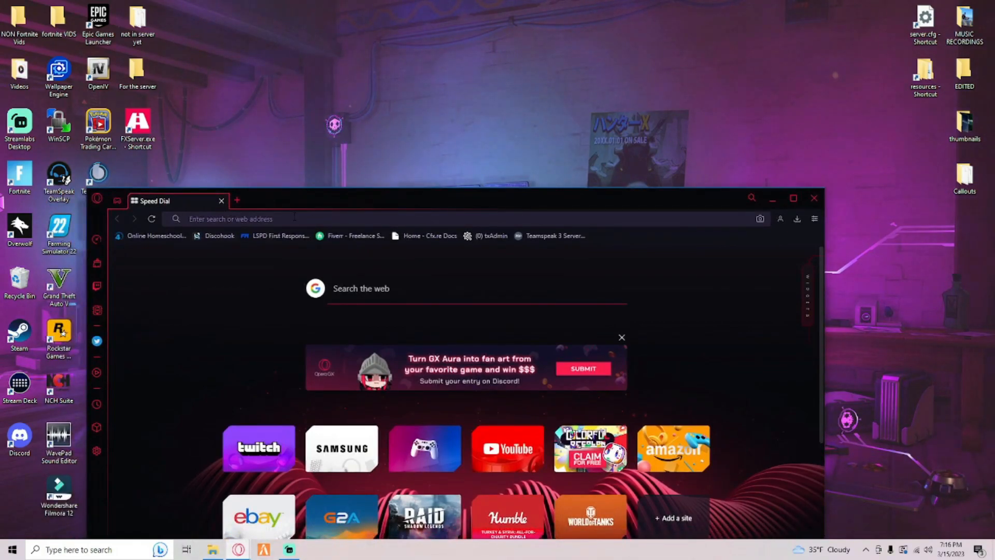
- Search the web for "fivepd" and open the FiveM-mods.net result about playing as a police officer on FiveM
text(five)
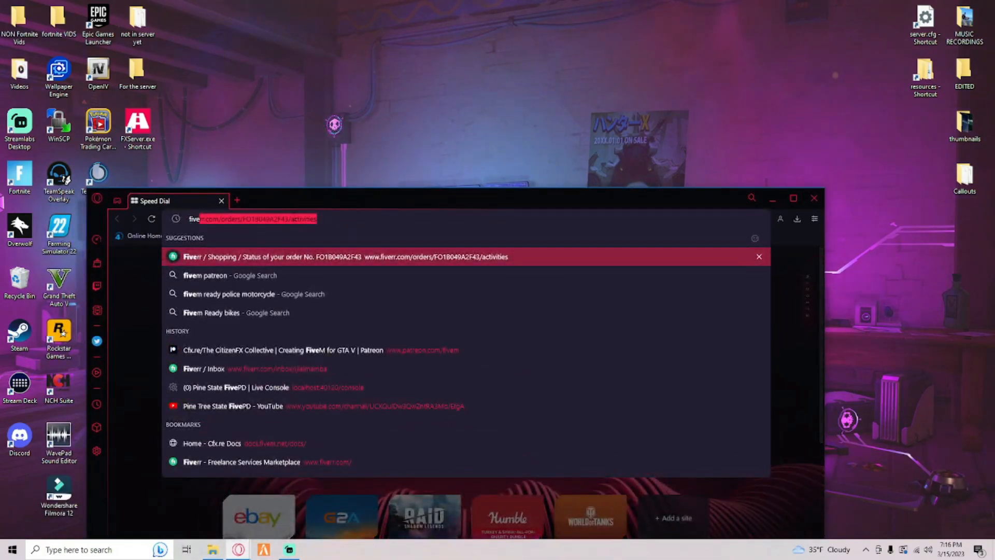
text(pd)
key(Return)
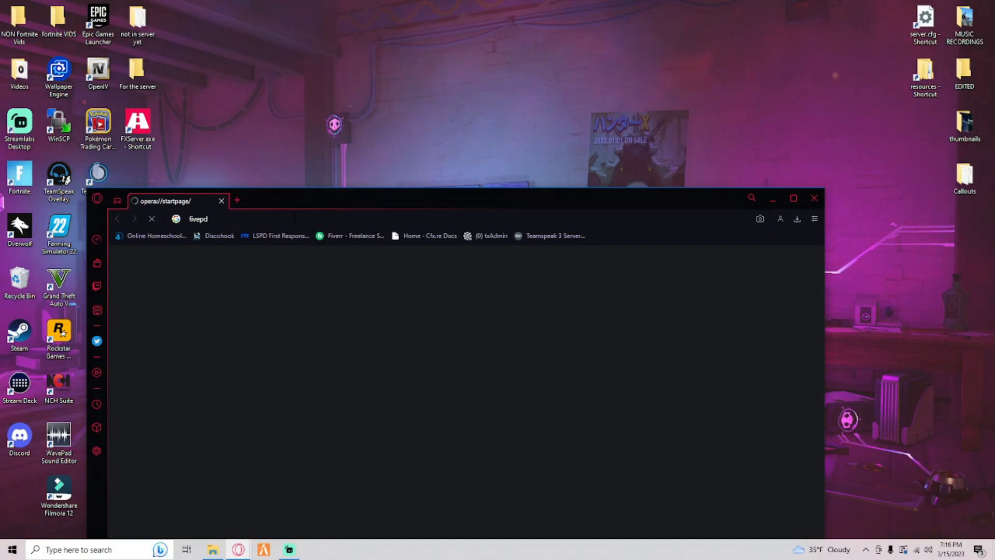
drag(302, 201, 325, 119)
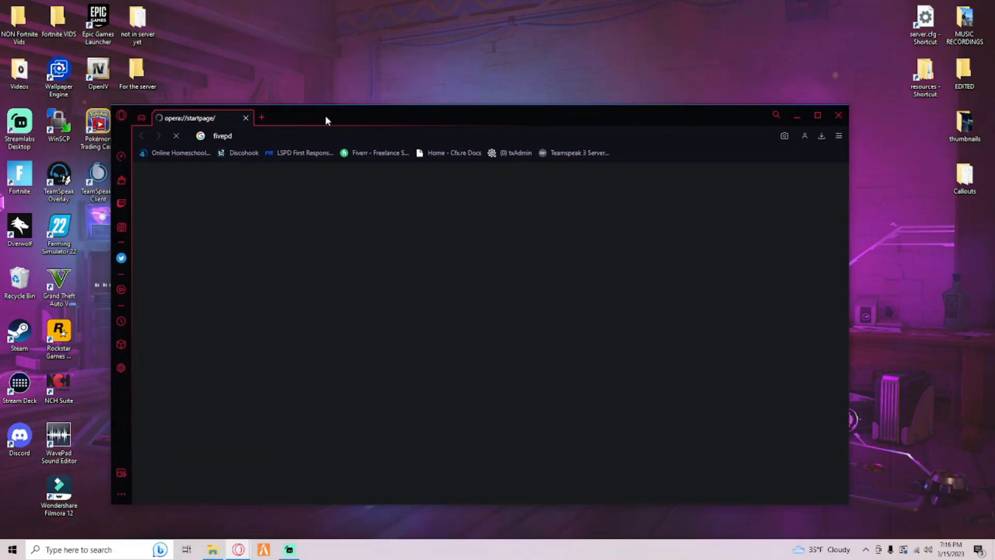
scroll(354, 280, down, 4)
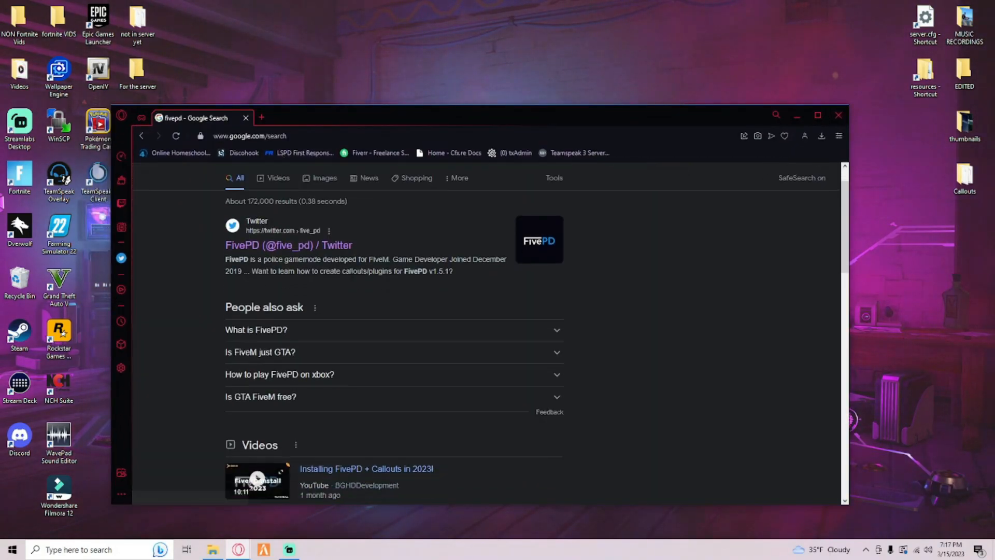
scroll(842, 248, down, 4)
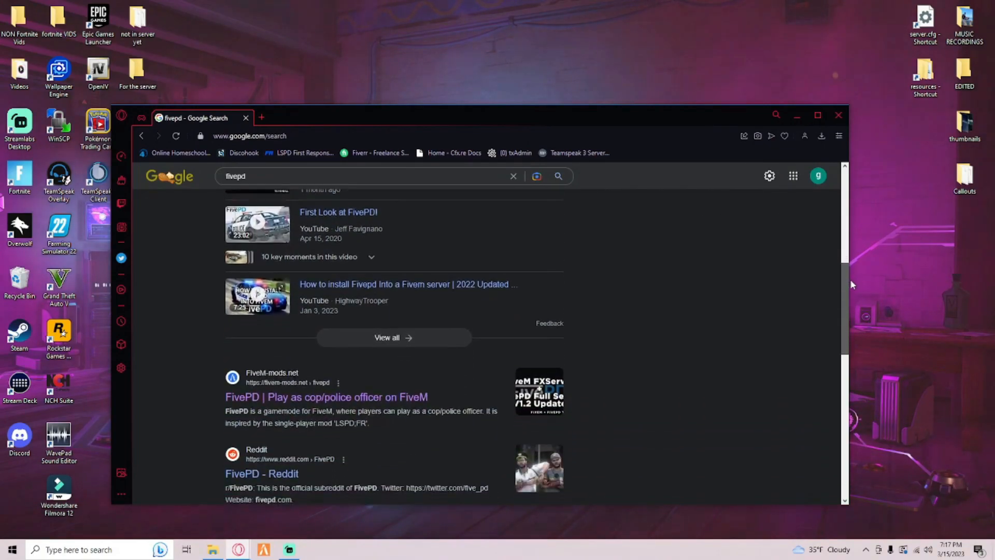
drag(294, 334, 290, 336)
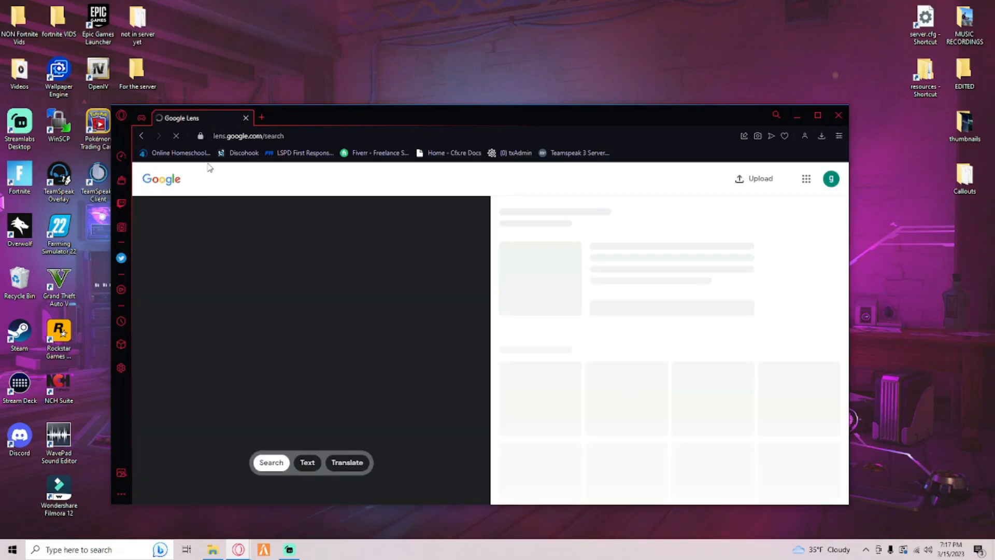
click(141, 136)
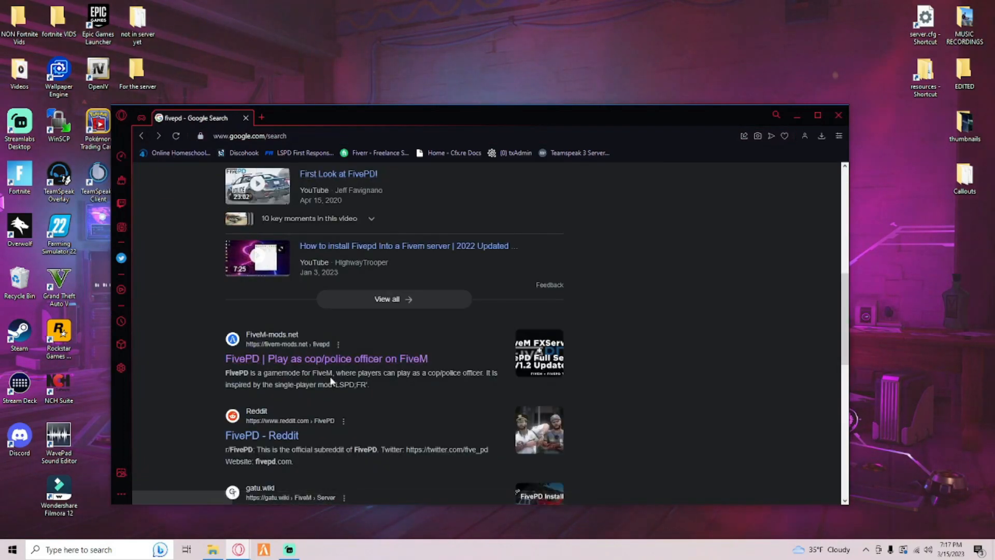
click(291, 360)
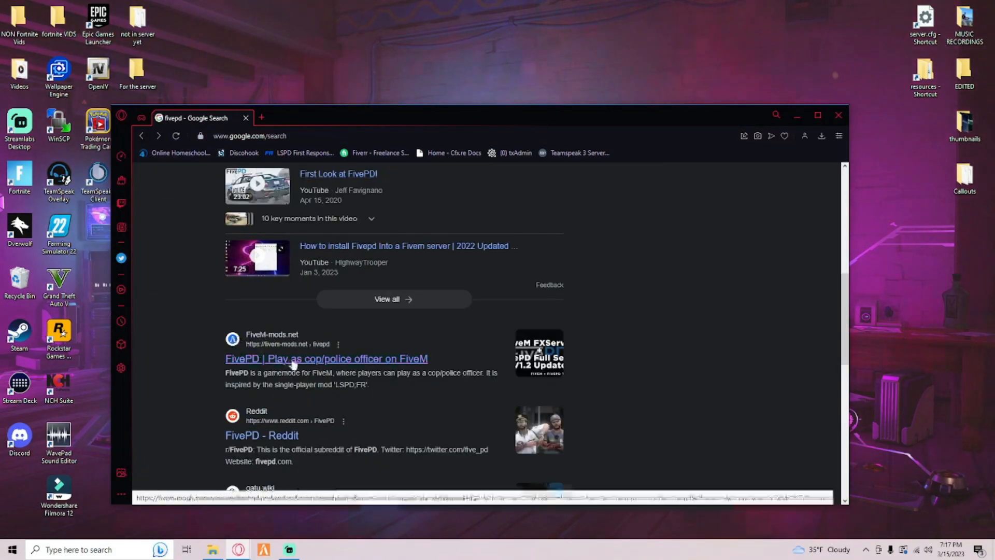
- Download the latest FivePD version (V1.5.2), put the zip on the desktop and minimize the browser
scroll(324, 364, down, 3)
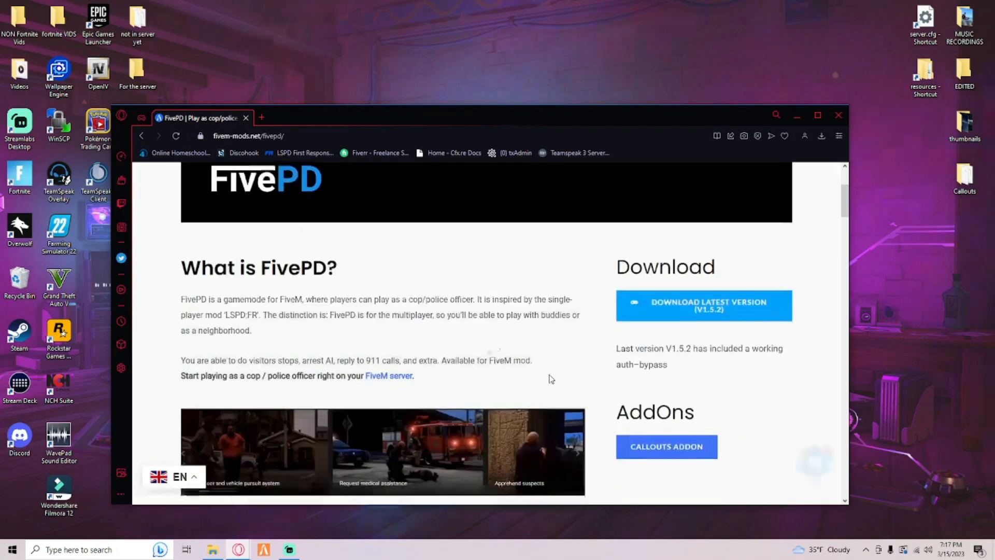
click(696, 314)
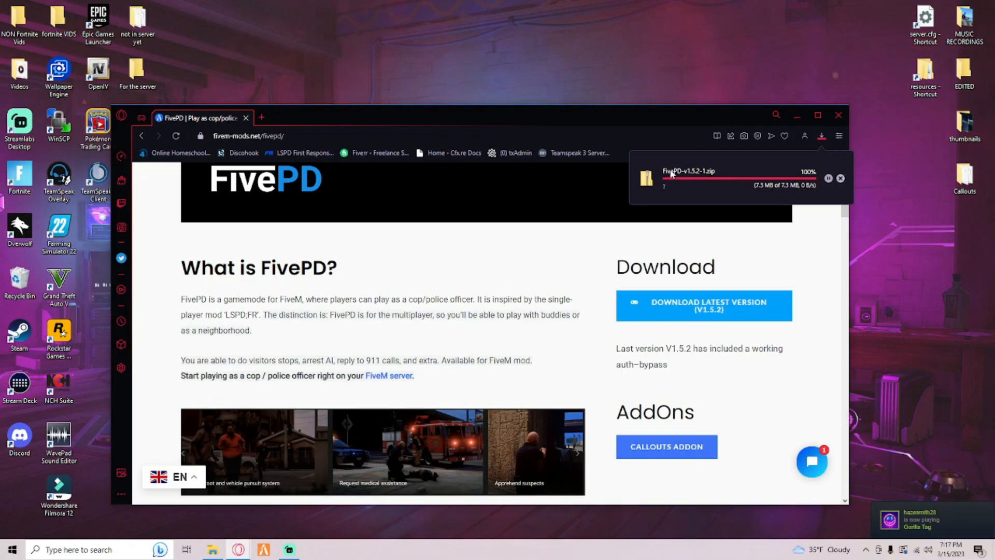
drag(676, 172, 509, 49)
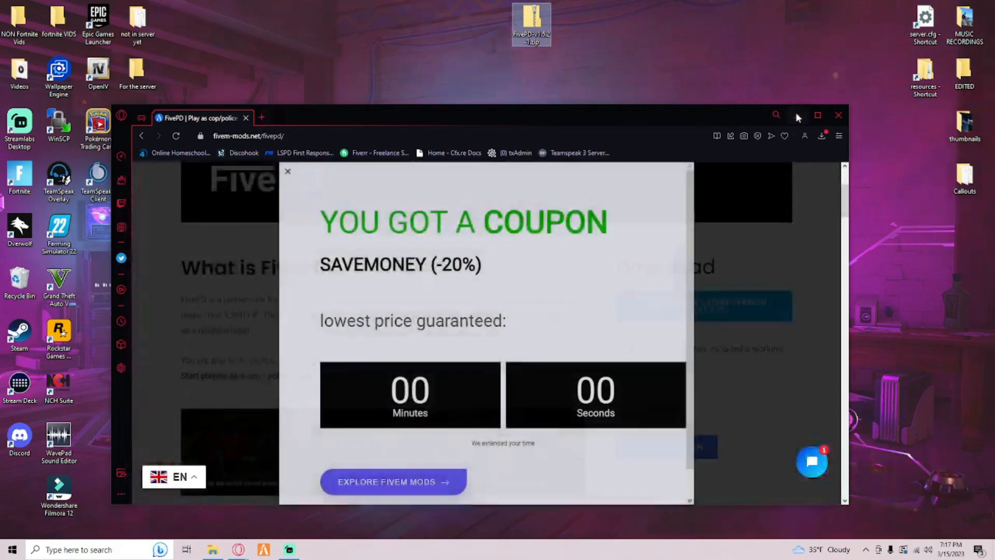
click(796, 115)
drag(553, 63, 646, 132)
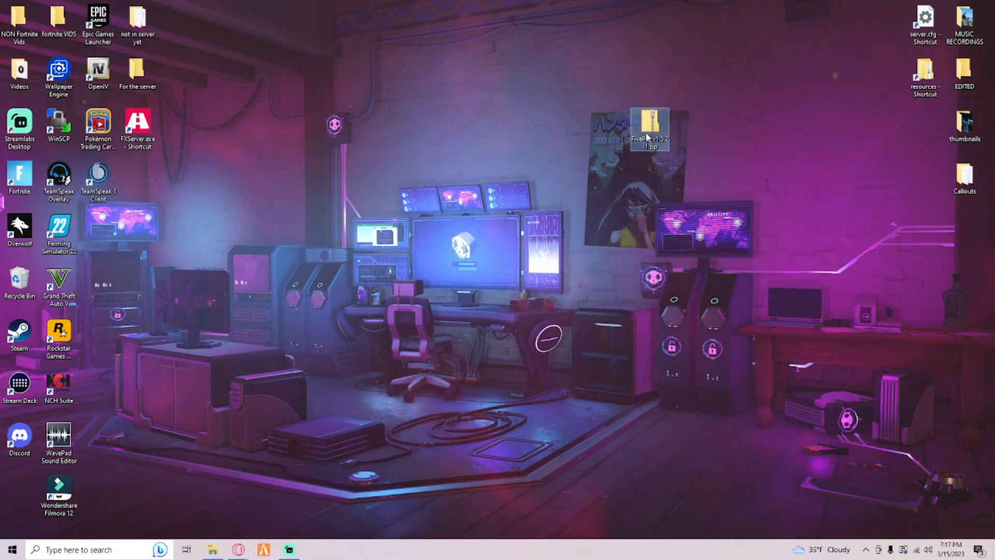
- Look inside FivePD-v1.5.2-1.zip, move the zip into the "For the server" desktop folder and close the File Explorer window
double_click(647, 127)
drag(399, 141, 345, 201)
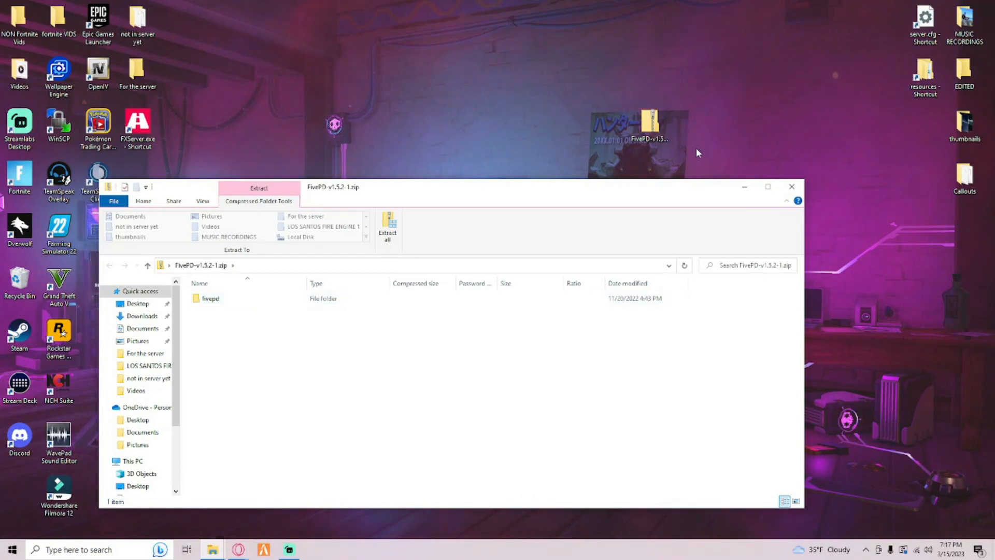
drag(648, 125, 143, 83)
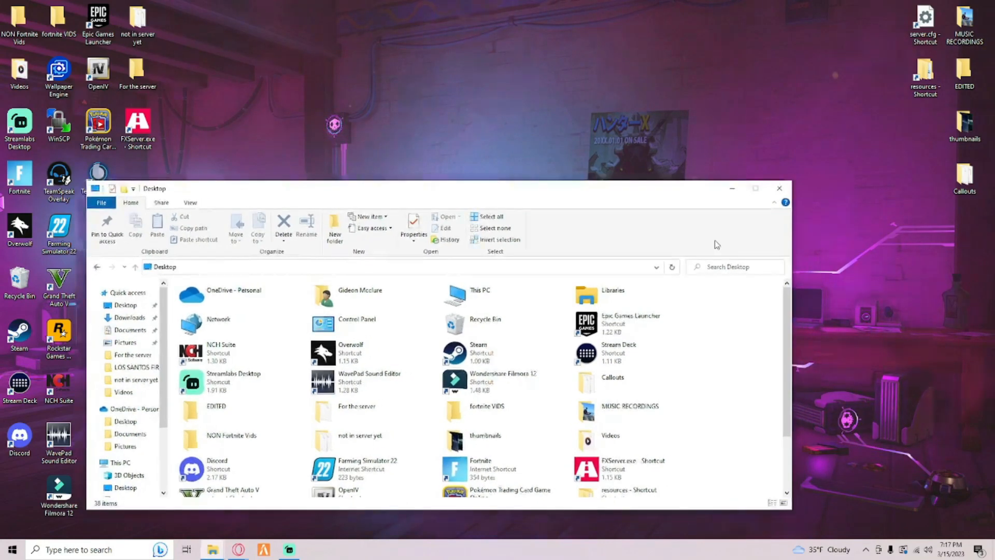
click(779, 188)
- Open FivePD-v1.5.2-1.zip from "For the server" and the resources shortcut, arranging both windows so their contents are visible
double_click(137, 71)
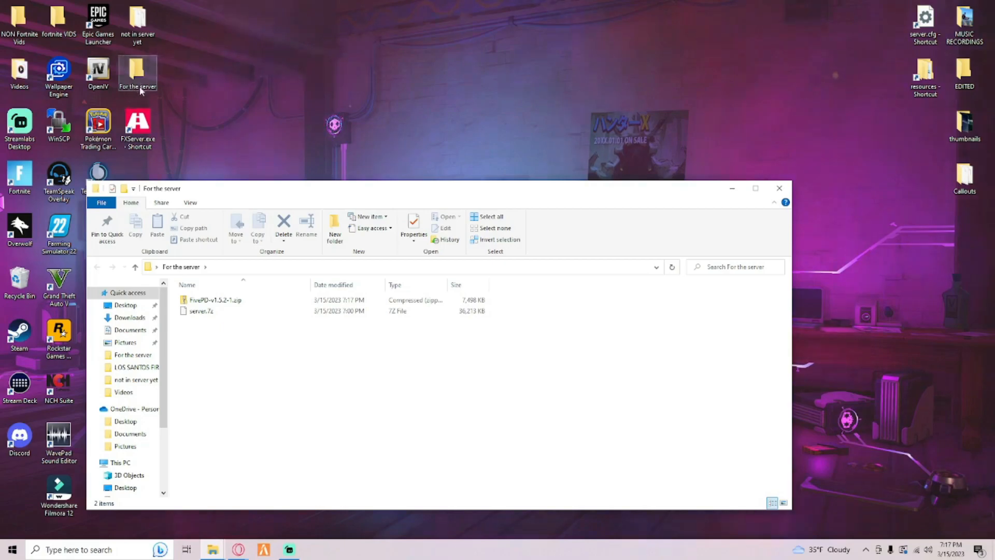
double_click(247, 303)
drag(323, 195, 327, 169)
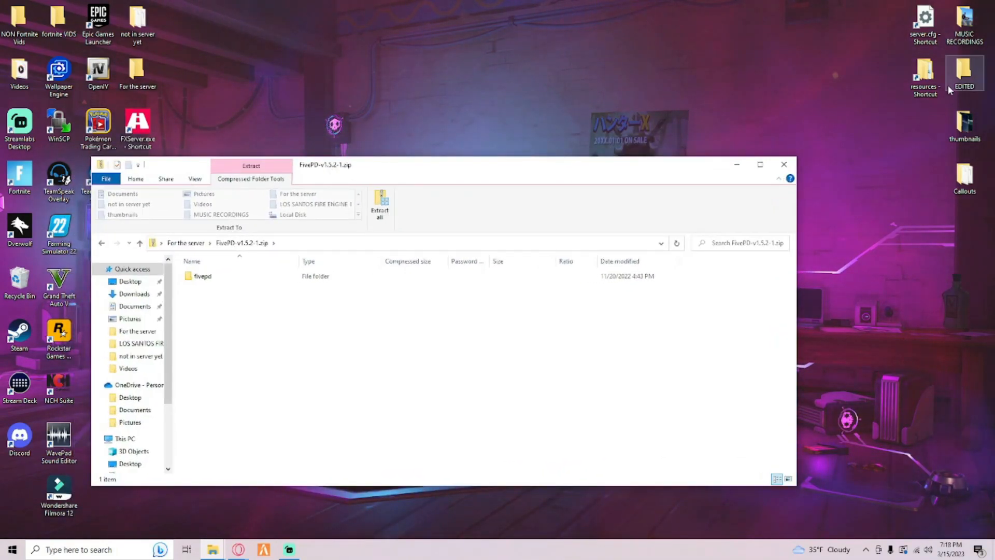
double_click(918, 94)
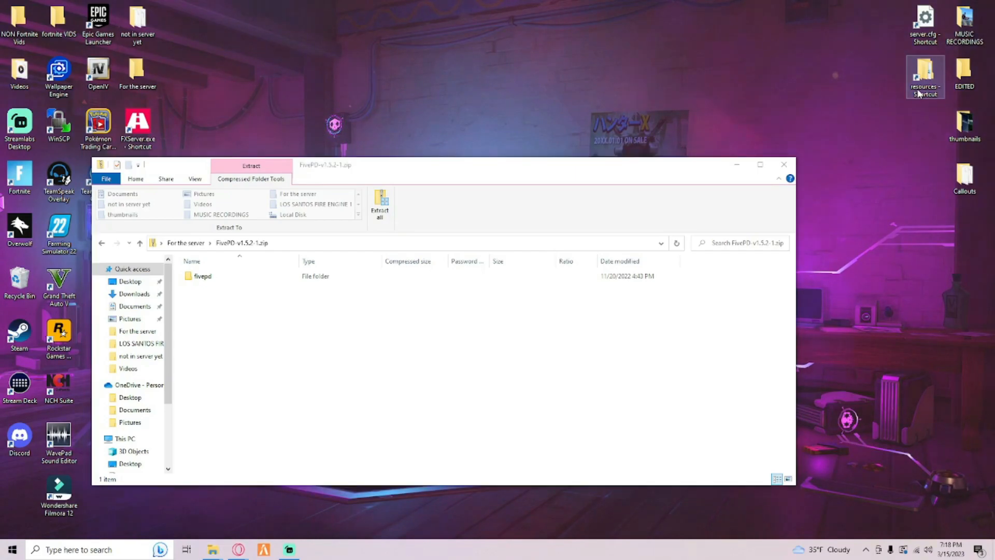
drag(356, 172, 336, 325)
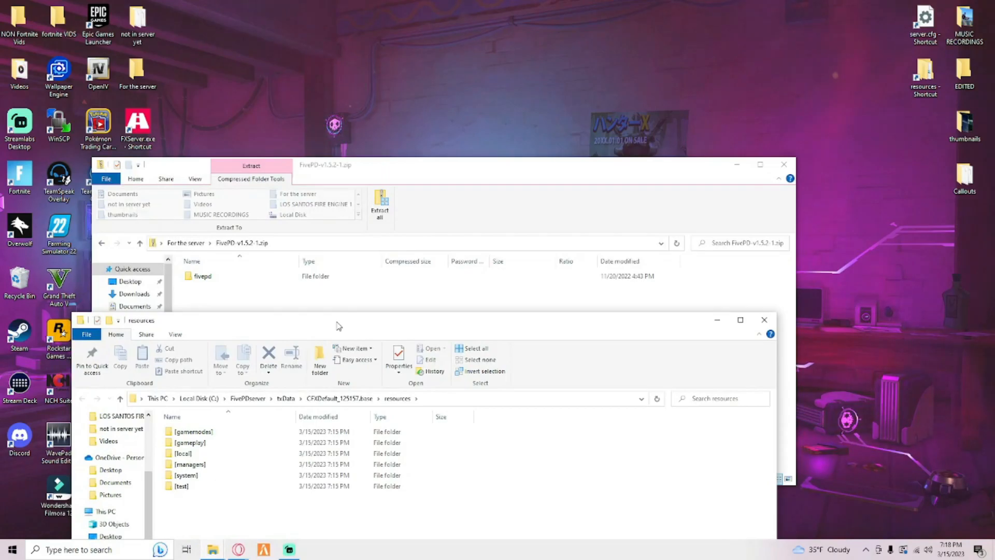
- Copy the fivepd folder from the zip into the server's resources folder and close both File Explorer windows
click(212, 282)
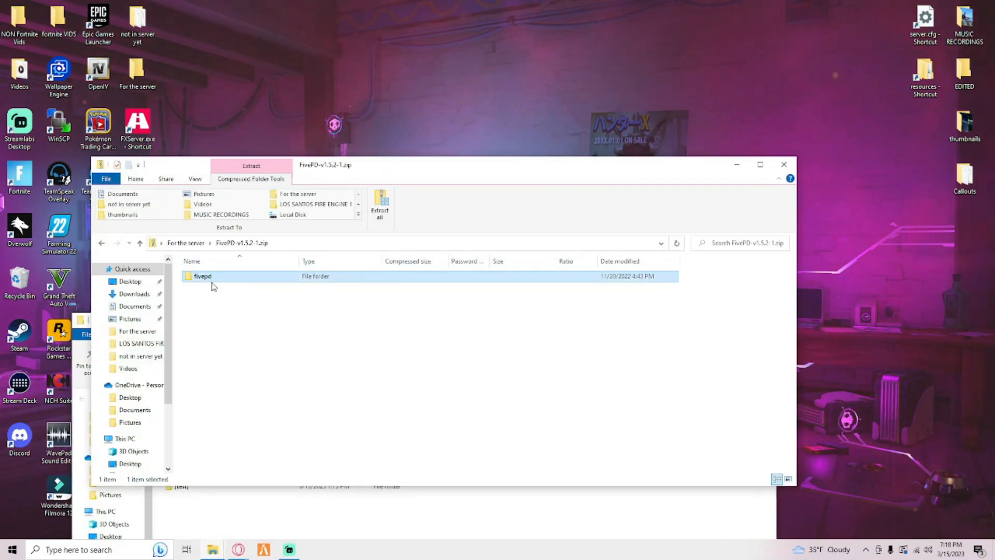
drag(372, 165, 378, 53)
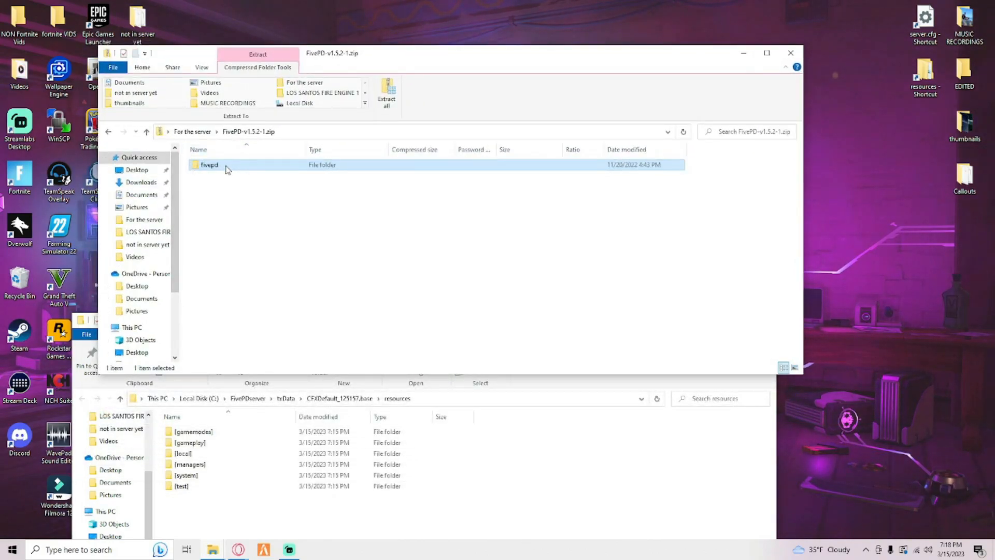
drag(226, 166, 569, 487)
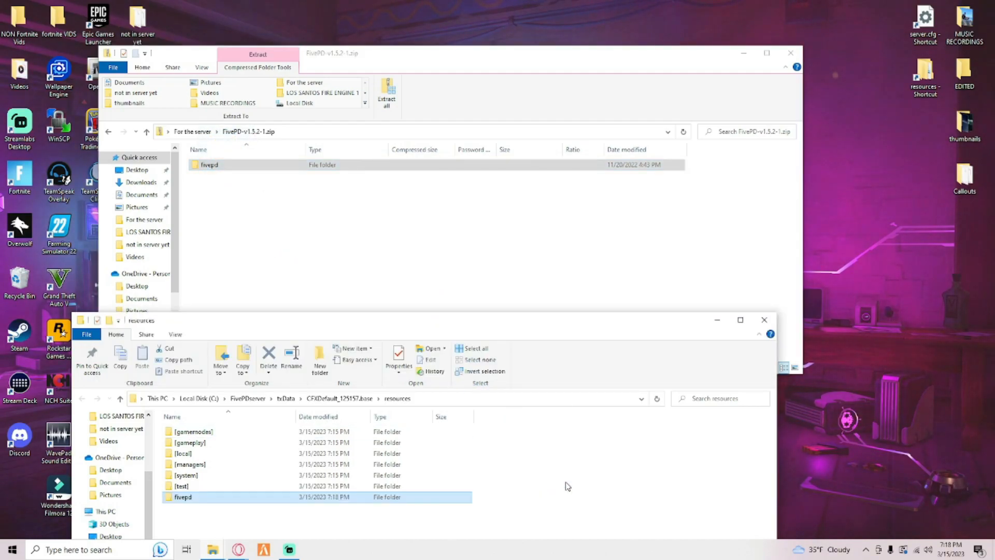
click(564, 483)
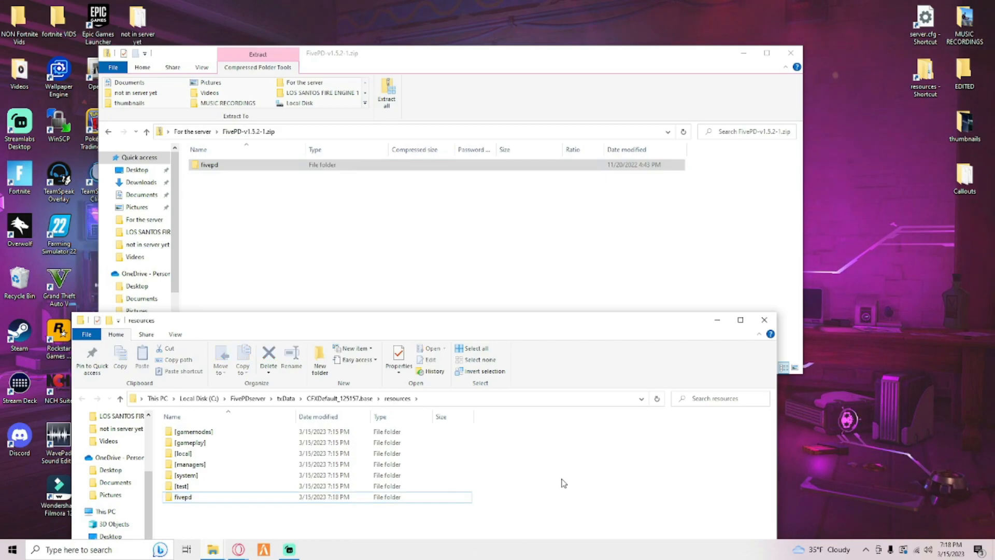
click(789, 54)
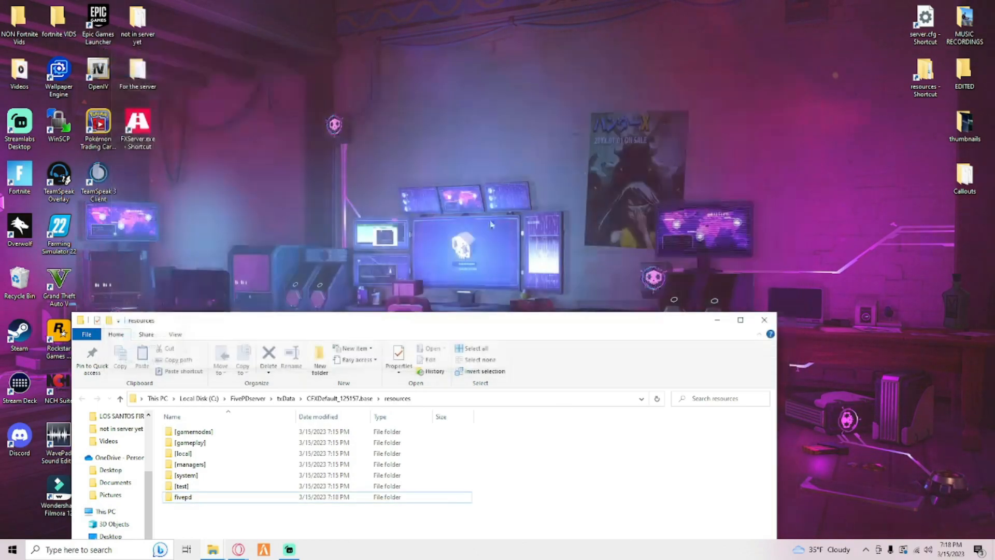
drag(389, 322, 415, 223)
click(789, 217)
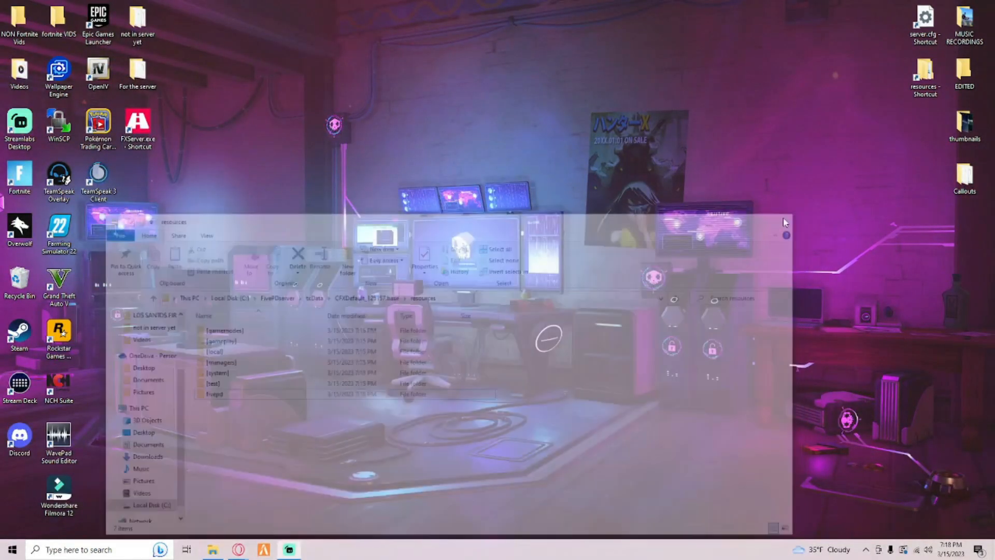
- Open the server.cfg desktop shortcut in Notepad++ in a smaller, unmaximized window
right_click(922, 39)
click(892, 85)
double_click(313, 5)
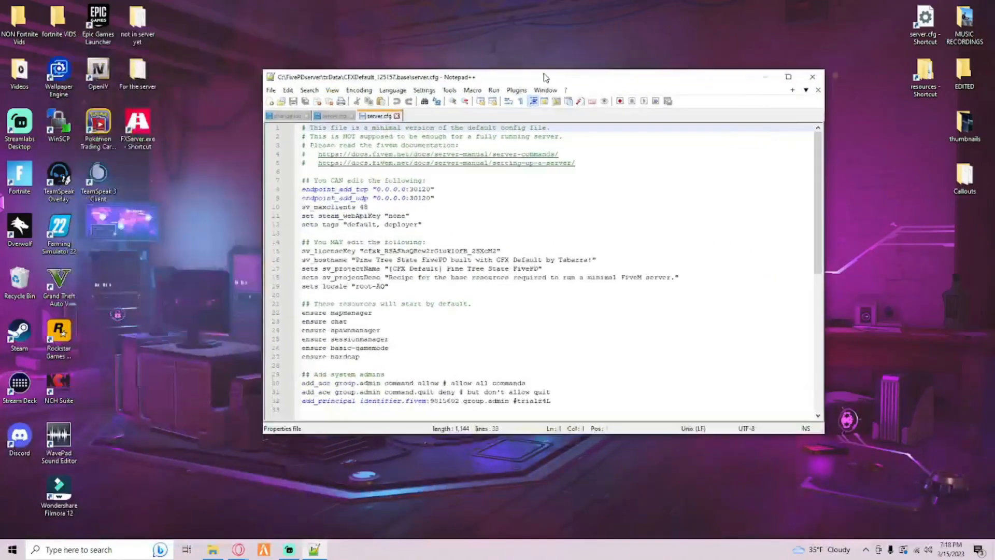
- Add the line "ensure fivepd" below "ensure hardcap" in the default resources section of server.cfg
click(374, 355)
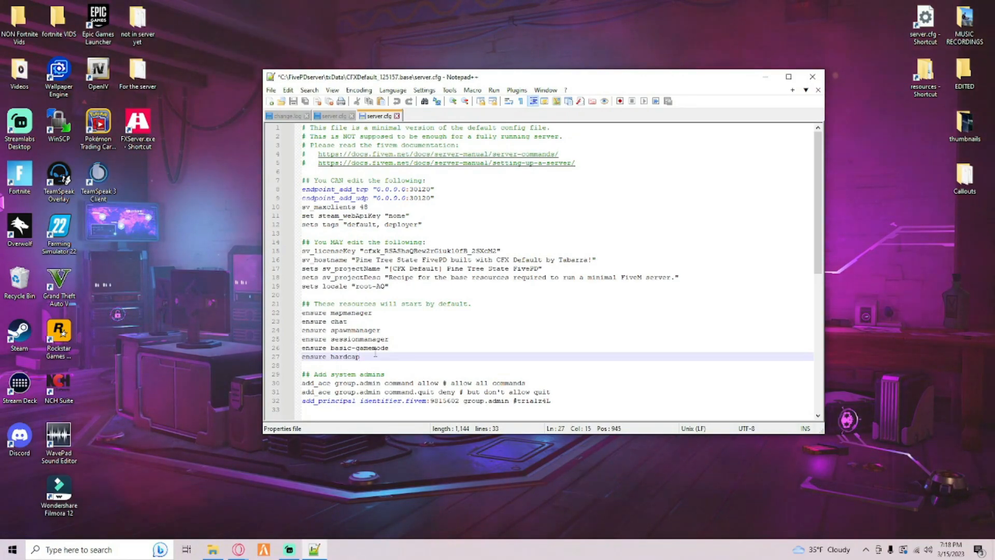
key(Return)
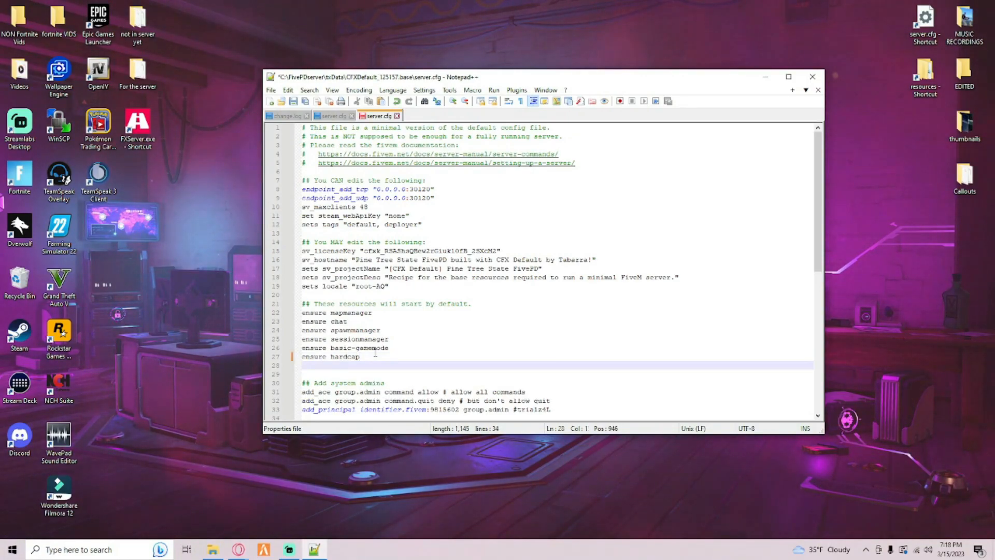
click(788, 76)
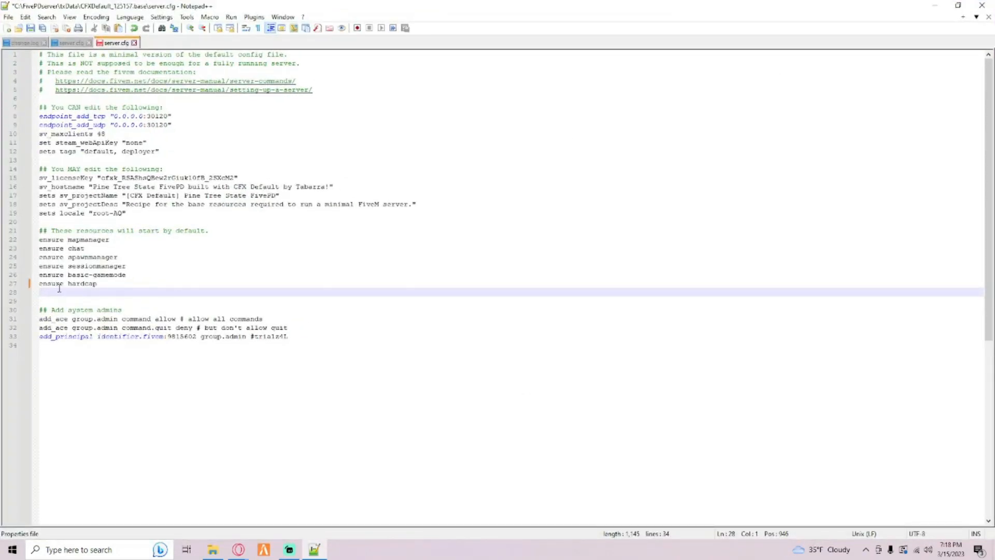
click(106, 283)
key(Return)
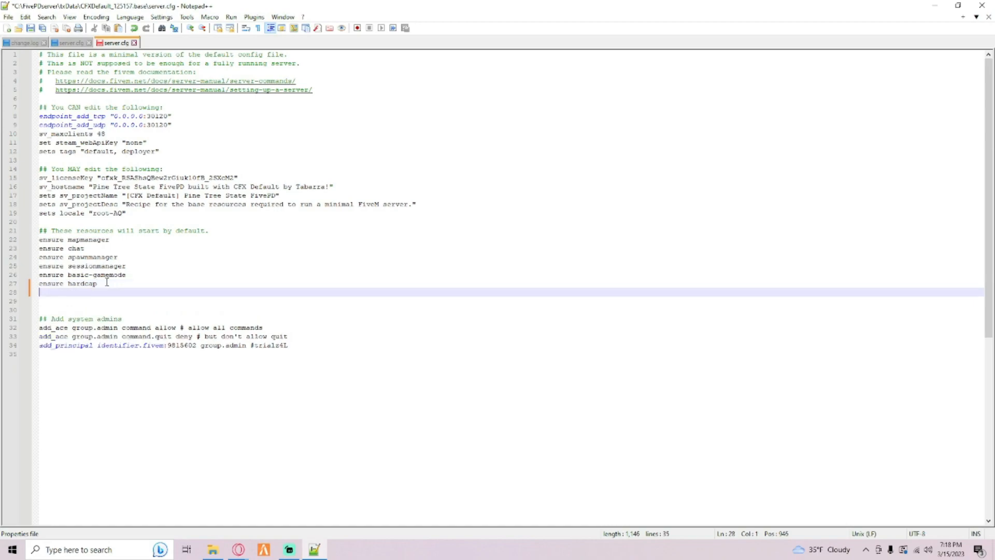
text(en)
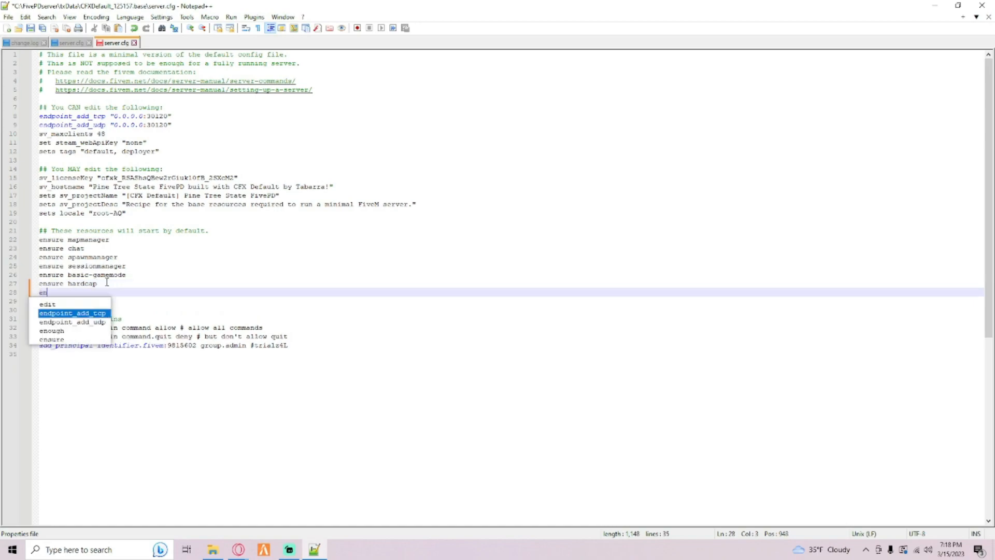
text(sure )
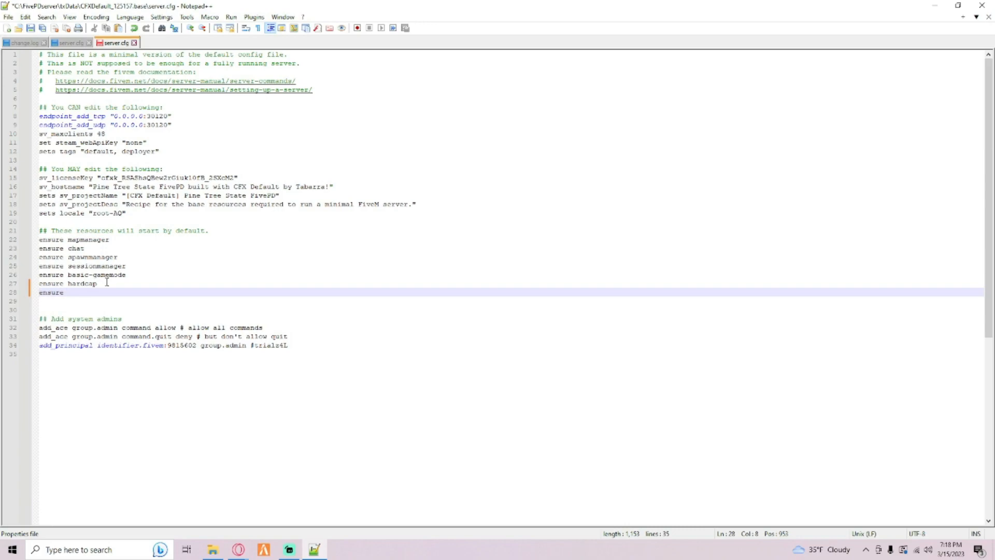
text(fivepd)
- Save server.cfg, restore the Notepad++ window to its smaller size and close the editor
click(8, 17)
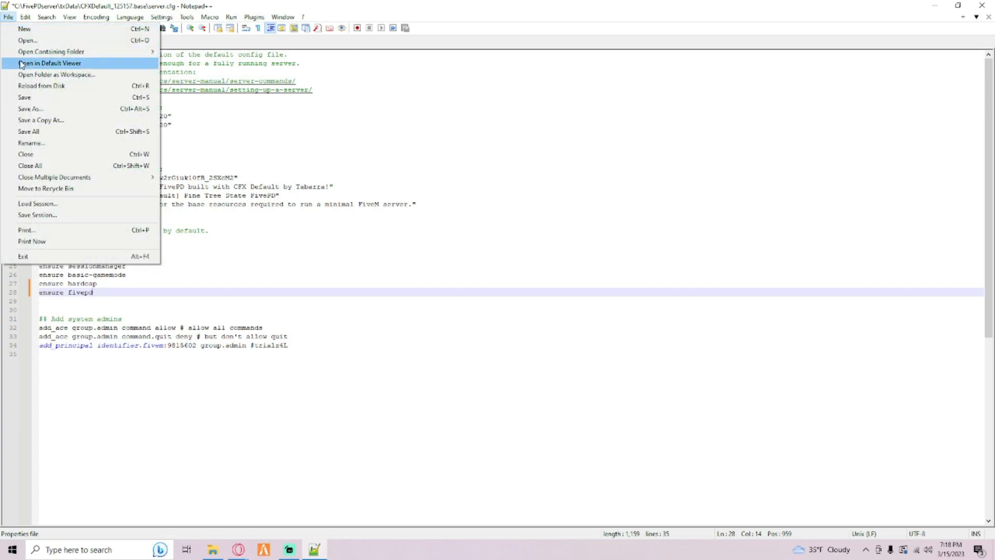
click(29, 100)
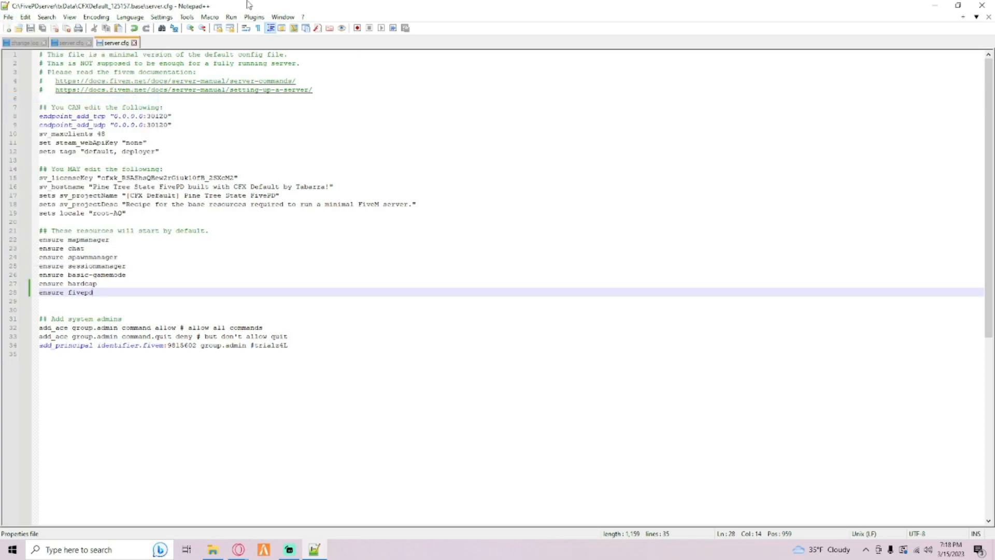
double_click(277, 4)
drag(277, 4, 429, 109)
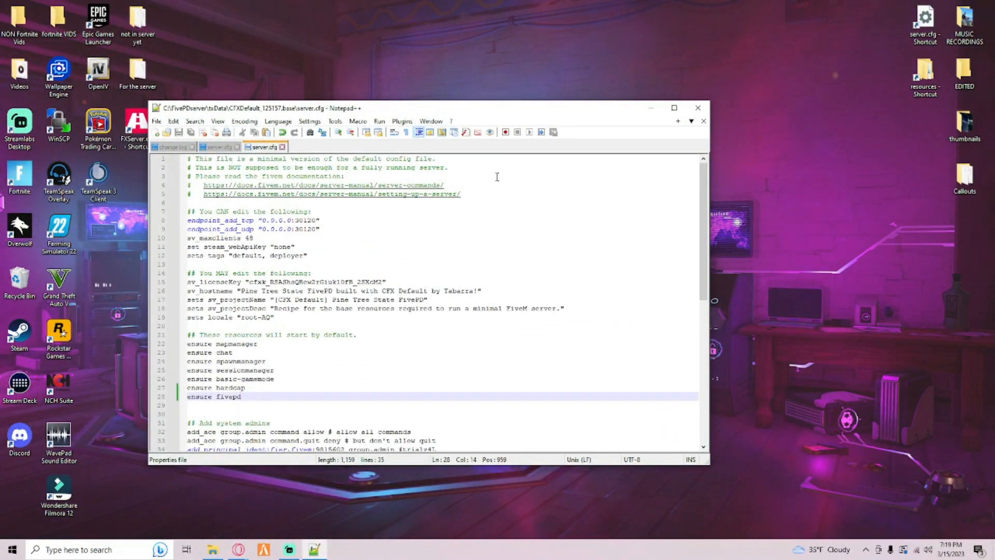
click(697, 109)
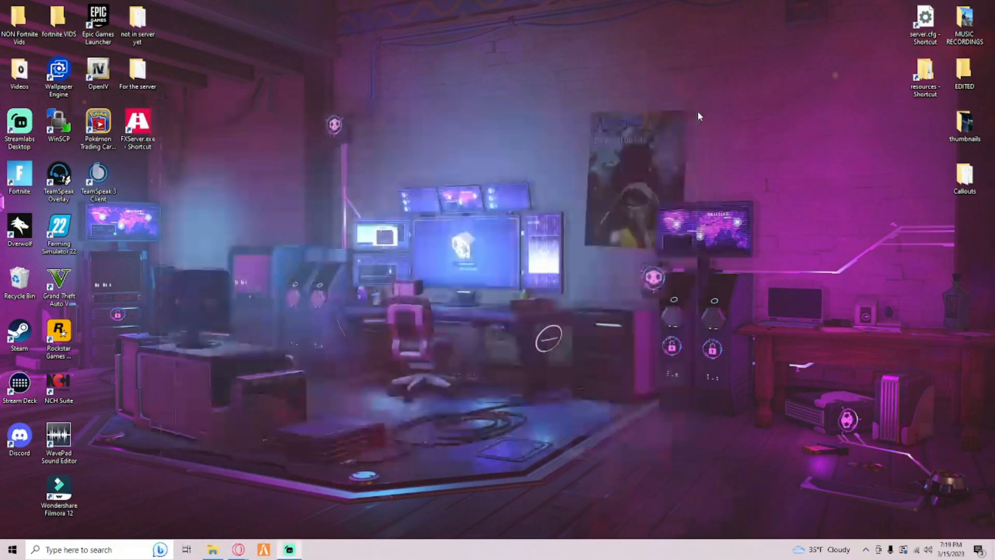
- Start the FXServer from its desktop shortcut and bring up the web browser over the console window
double_click(135, 139)
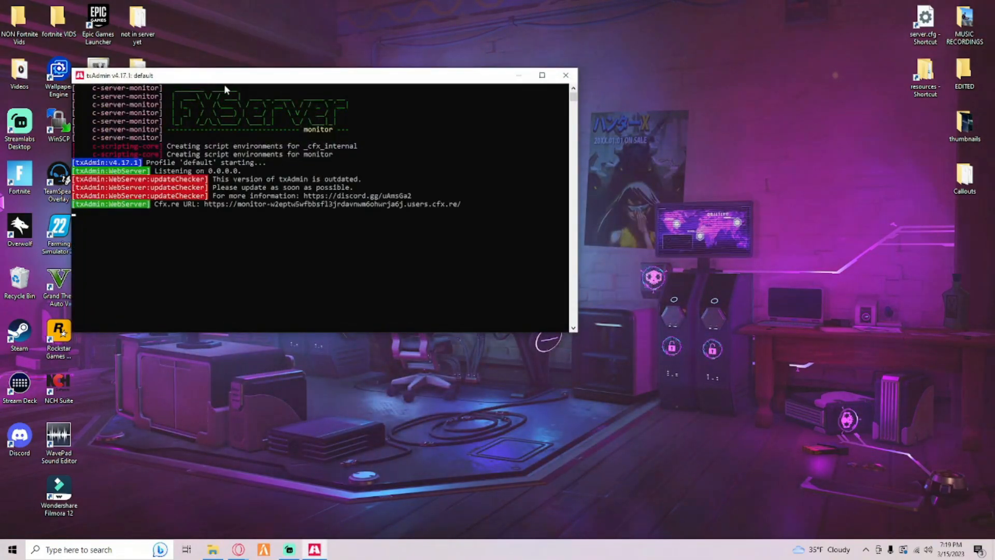
drag(272, 75, 300, 85)
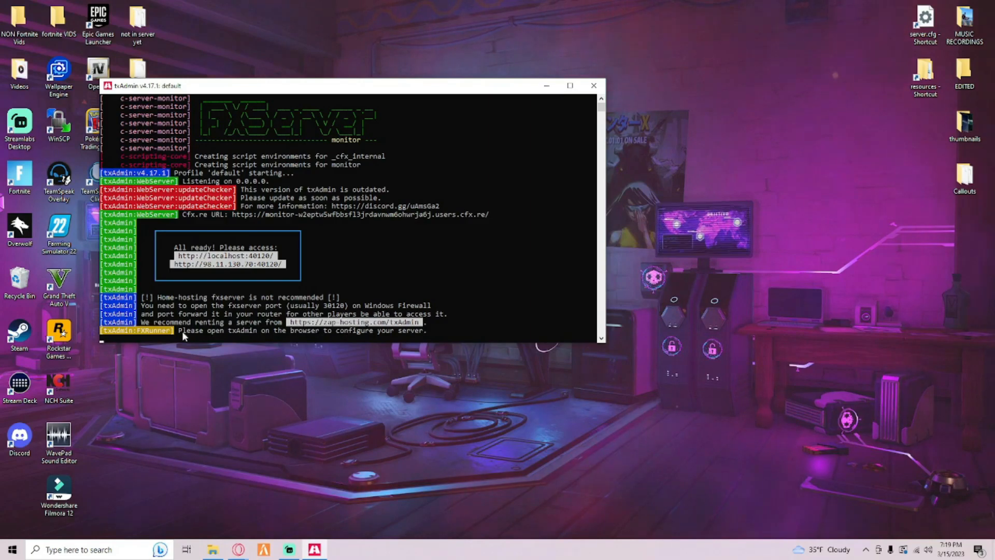
click(239, 549)
click(234, 512)
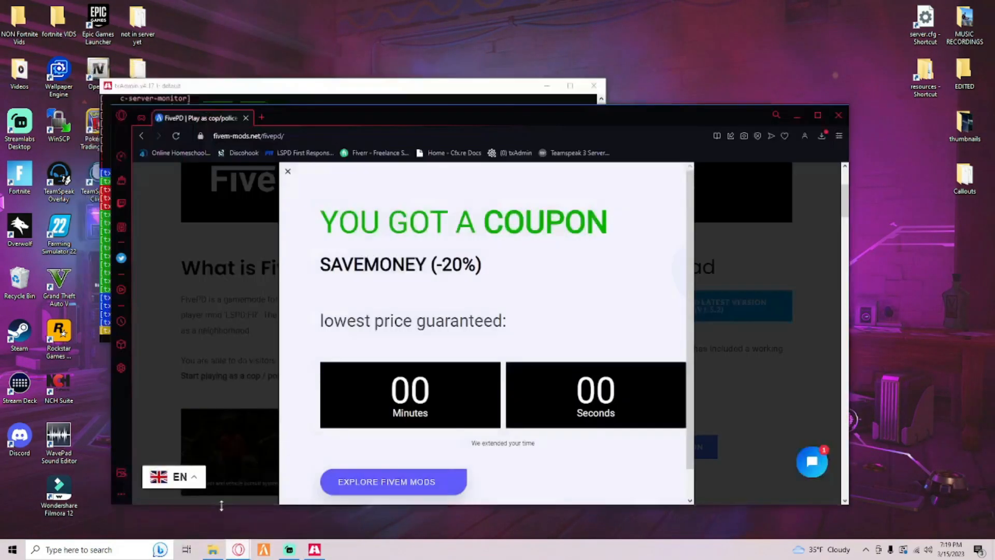
click(262, 118)
click(294, 118)
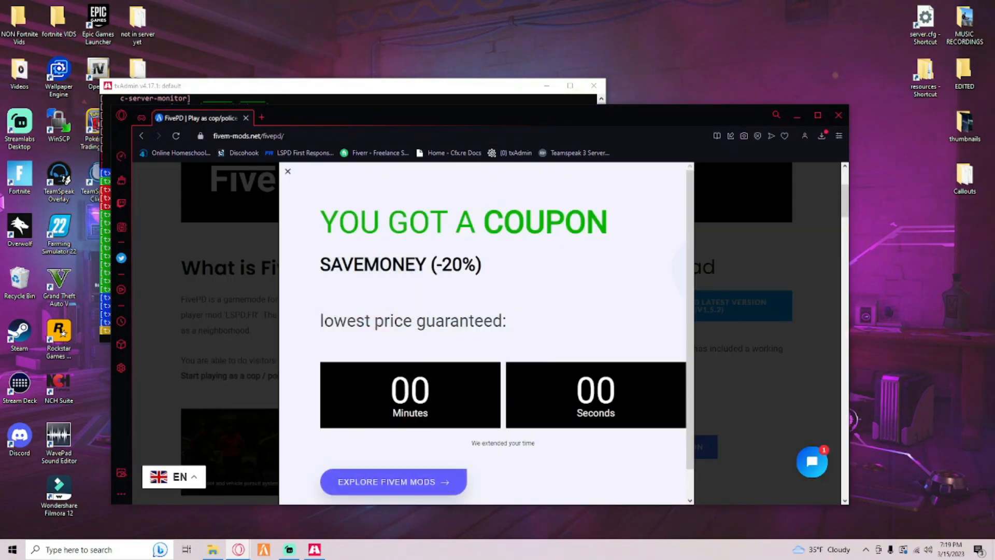
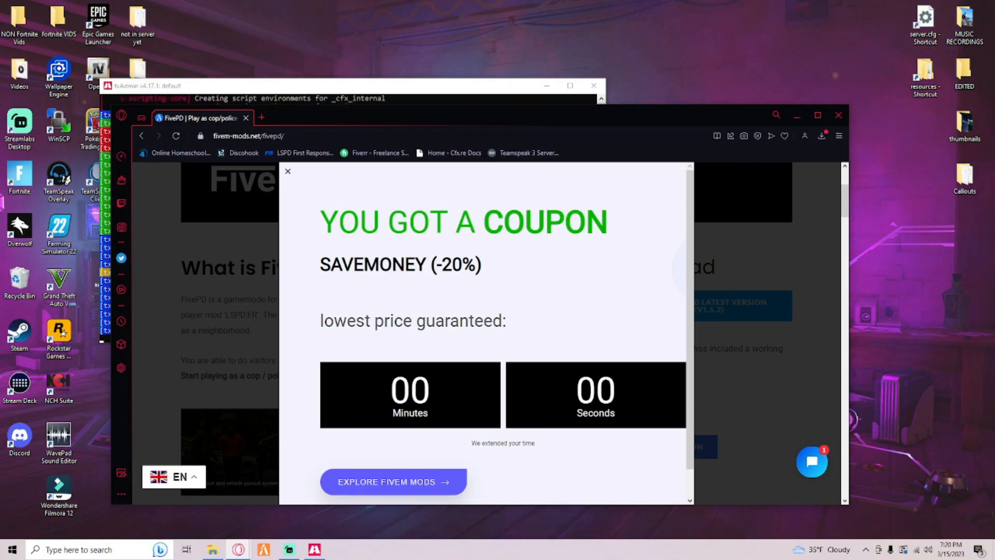
- Check the server console's startup progress and return to the CFXDefault_1252AF.base folder window
key(alt+Tab)
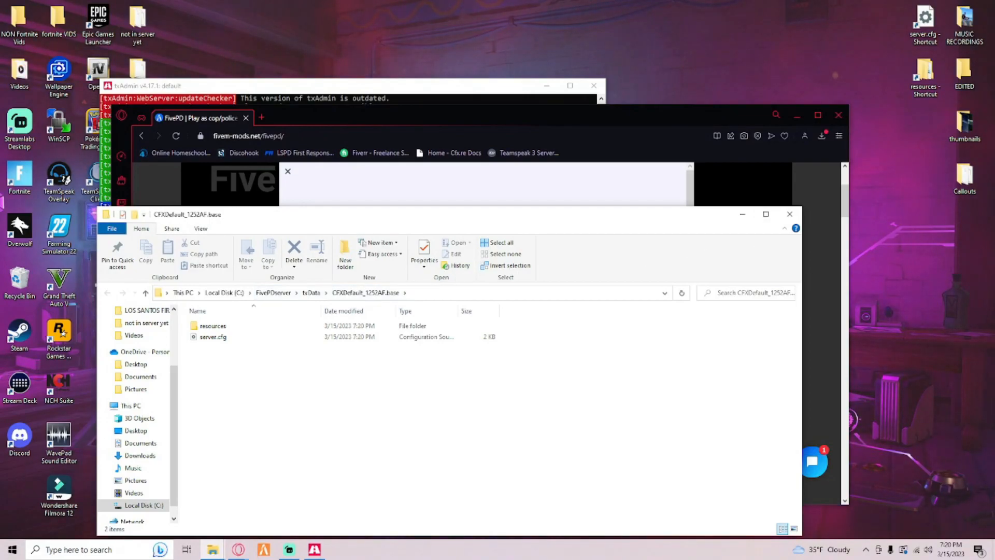
key(alt+Tab)
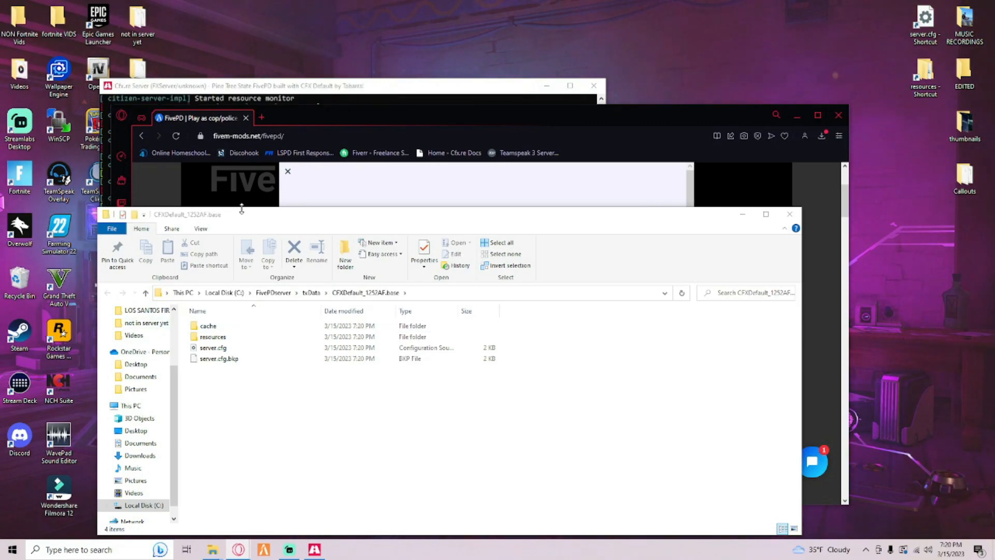
click(329, 95)
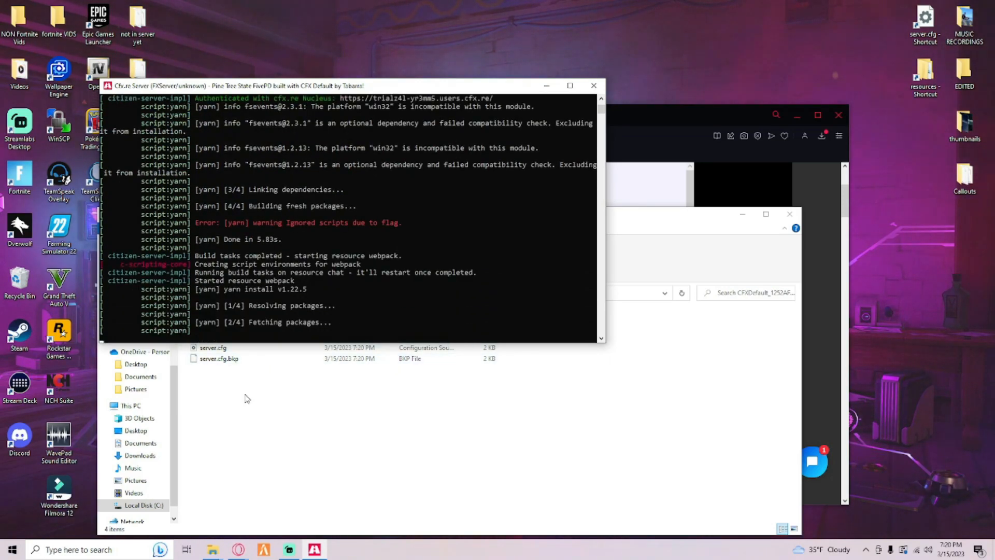
click(269, 429)
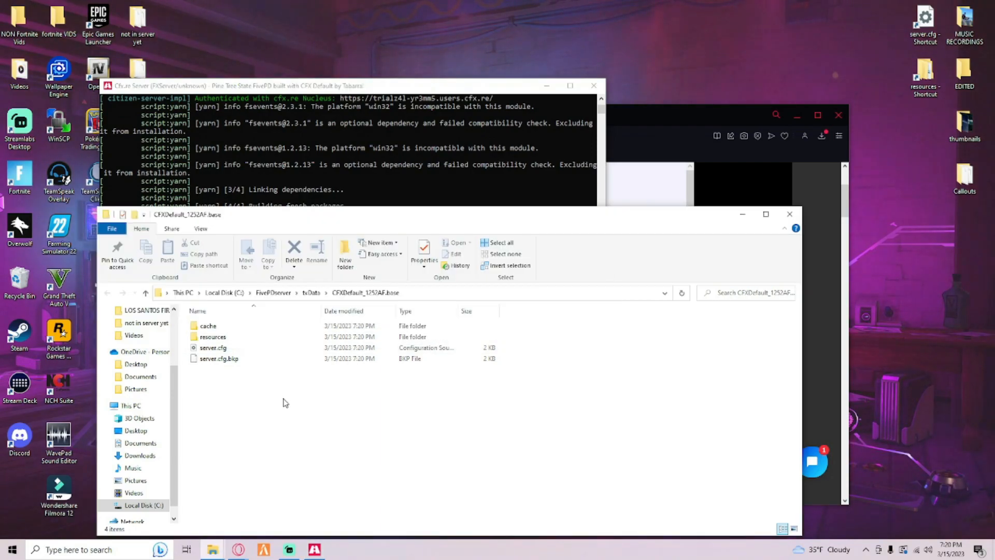
- Delete the old server.cfg and resources shortcuts from the desktop
click(915, 84)
click(928, 34)
click(917, 83)
click(923, 42)
click(922, 80)
click(924, 44)
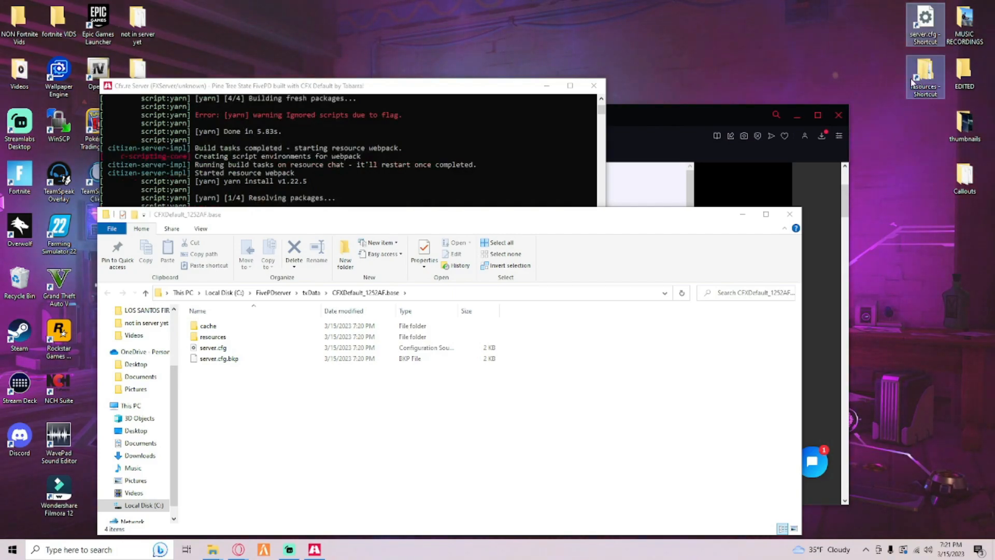
right_click(919, 79)
key(Escape)
ctrl+click(923, 47)
right_click(923, 47)
click(881, 170)
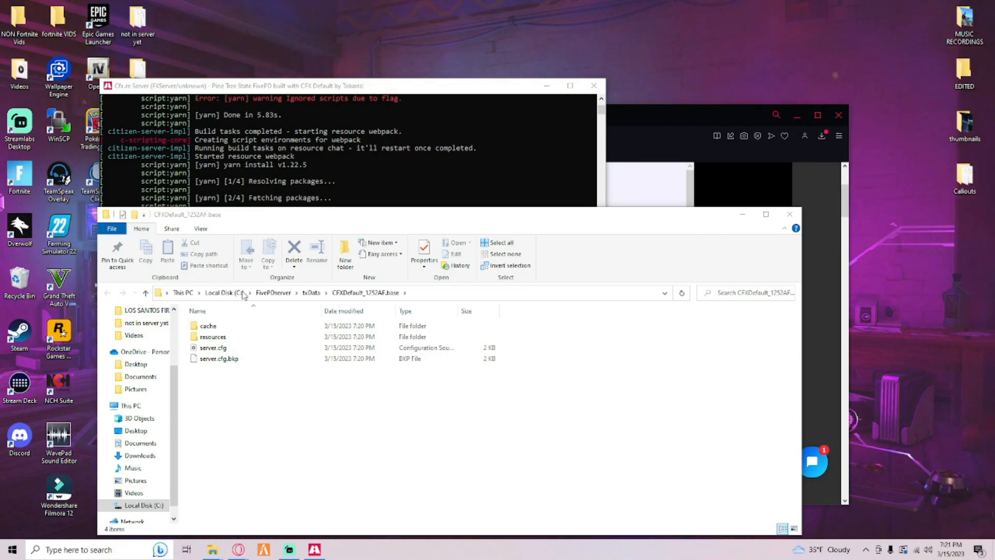
- Create desktop shortcuts for the resources folder and server.cfg in CFXDefault_1252AF.base
click(220, 337)
ctrl+click(224, 348)
right_click(240, 345)
mouse_move(304, 407)
click(415, 429)
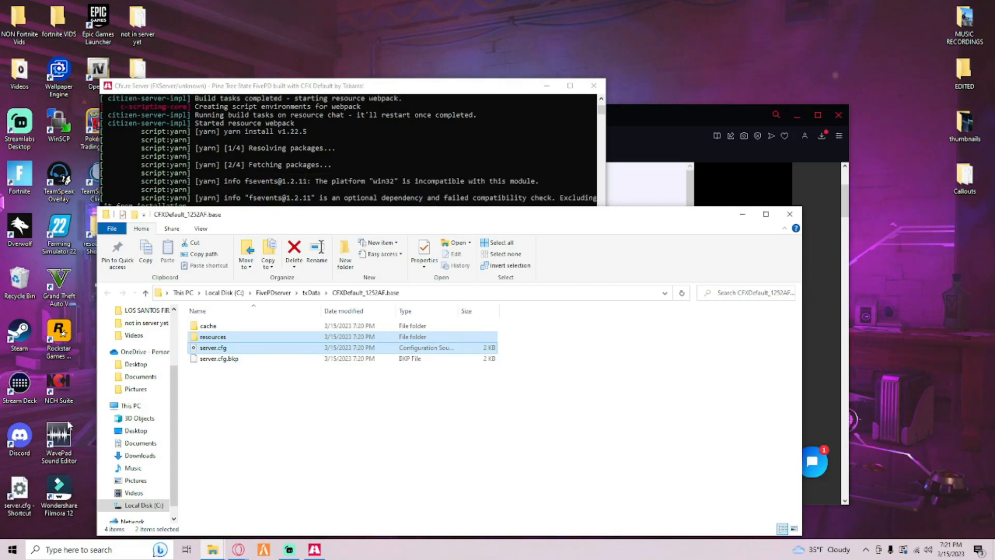
- Place the new server.cfg and resources shortcuts where the old ones were, minimizing the File Explorer and browser windows
drag(19, 490, 922, 25)
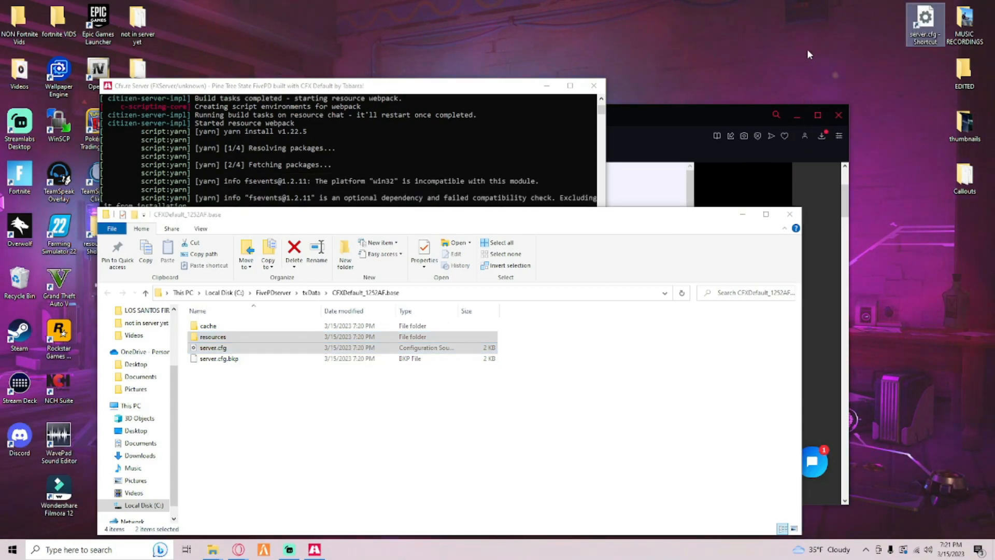
click(741, 214)
click(797, 115)
drag(354, 86, 490, 180)
drag(97, 239, 925, 85)
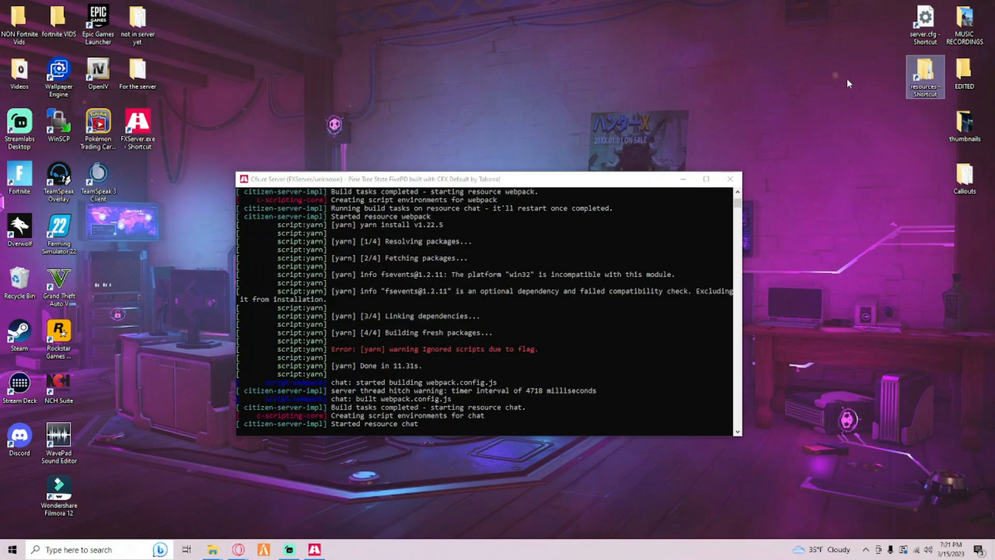
drag(477, 179, 437, 102)
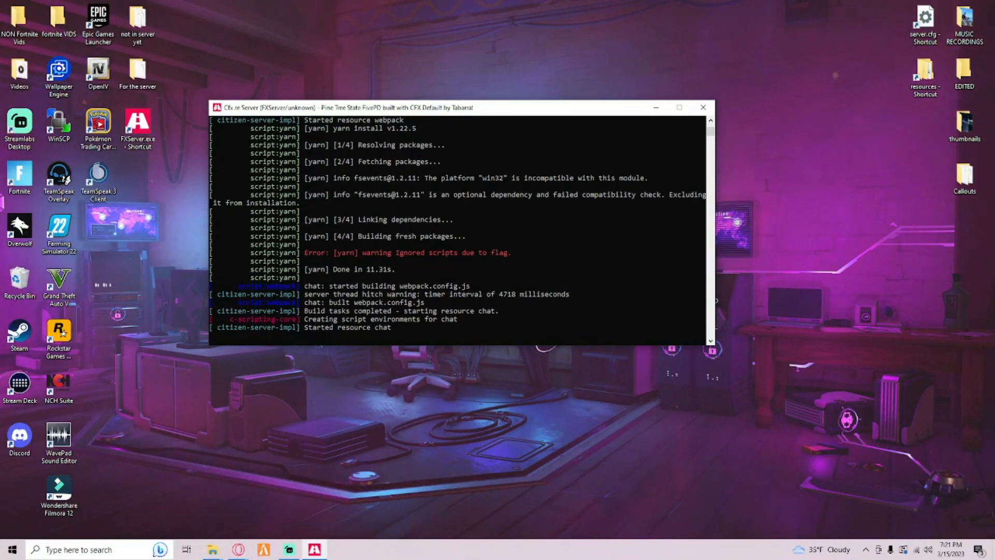
- Check the Resources list and Live Console in txAdmin, then return to the server console window
drag(994, 176, 519, 126)
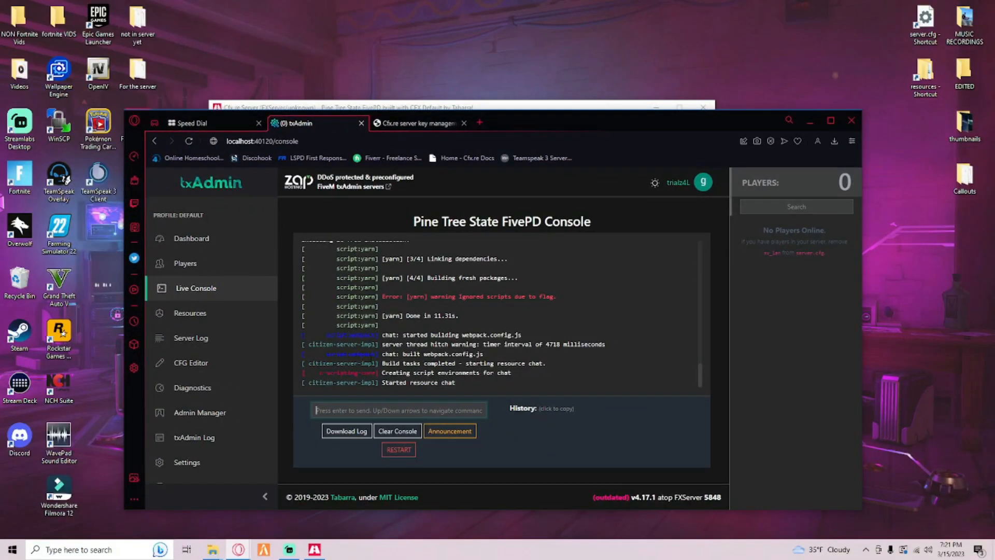
click(192, 313)
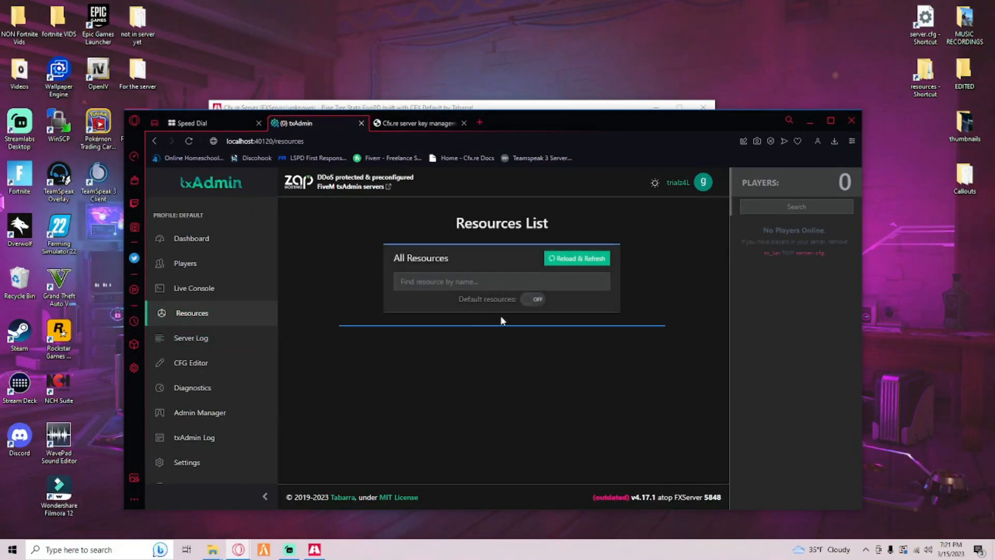
click(191, 288)
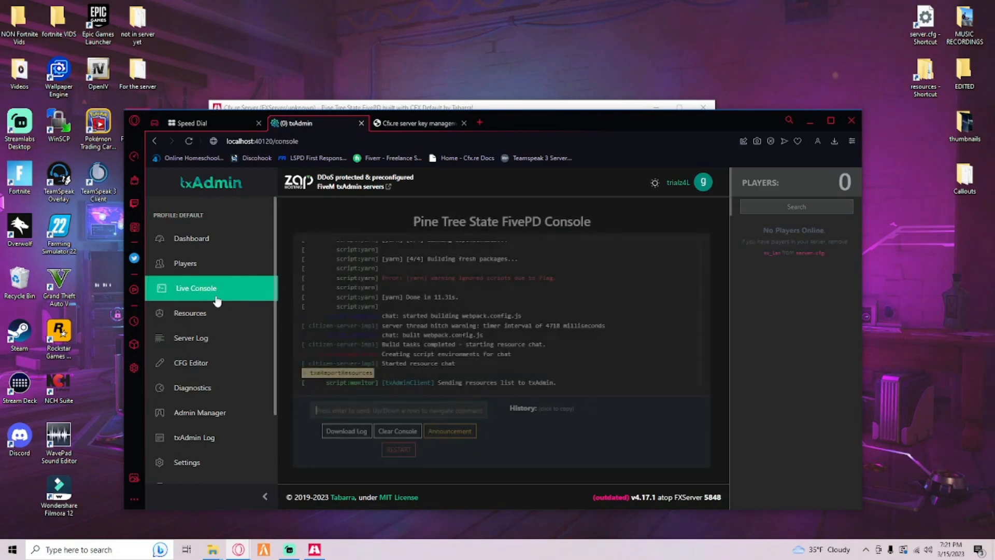
drag(510, 123, 994, 160)
click(456, 168)
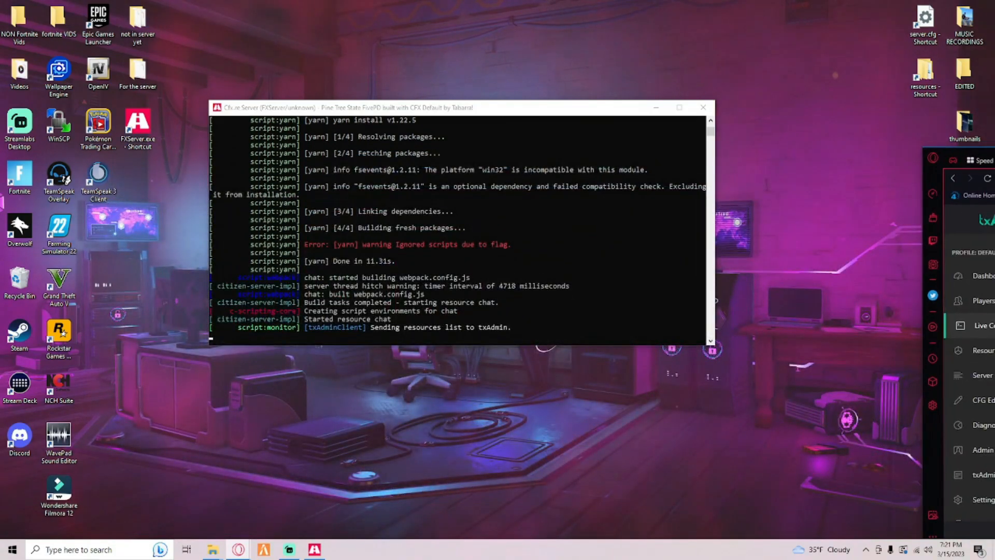
- Shut down the running FXServer, move the browser off this screen and close the console window
click(703, 107)
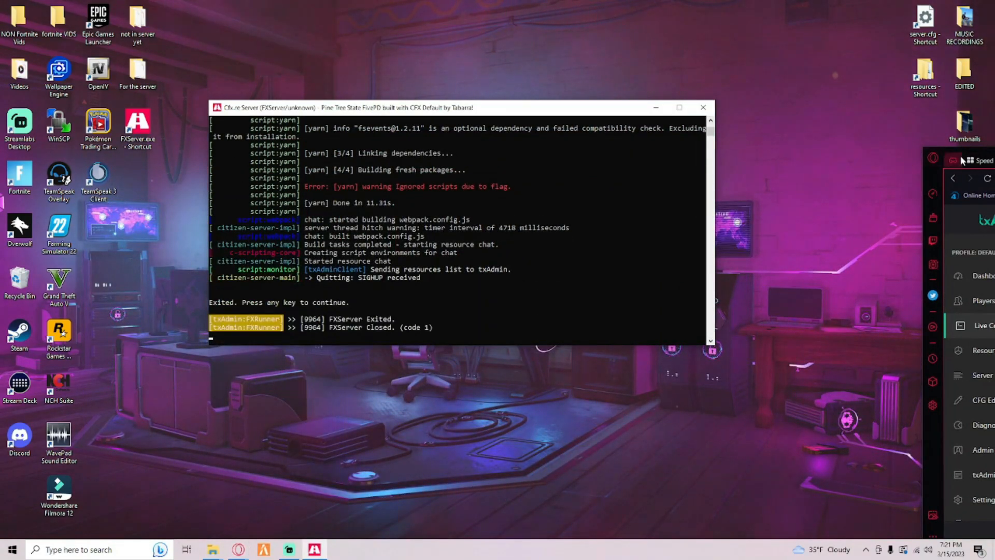
drag(994, 160, 994, 180)
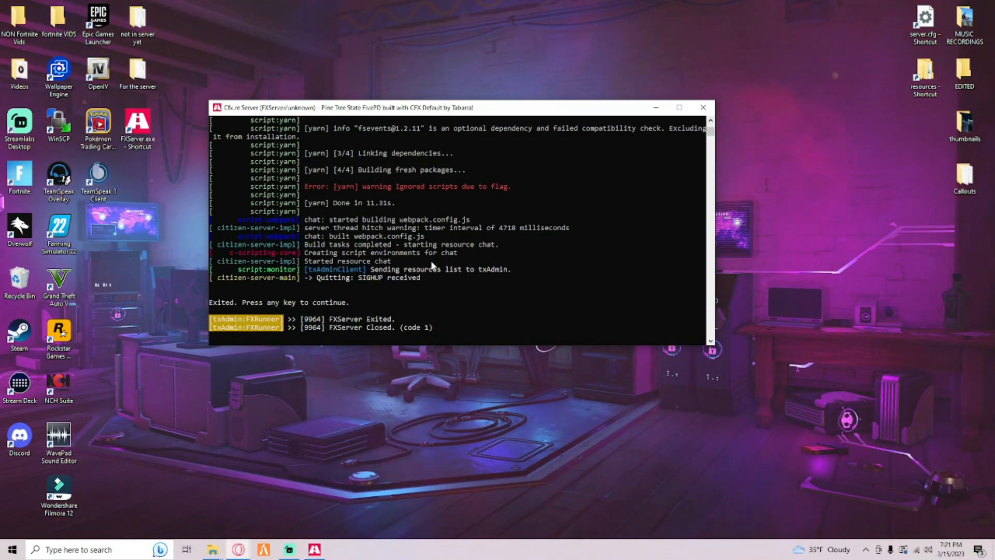
click(703, 108)
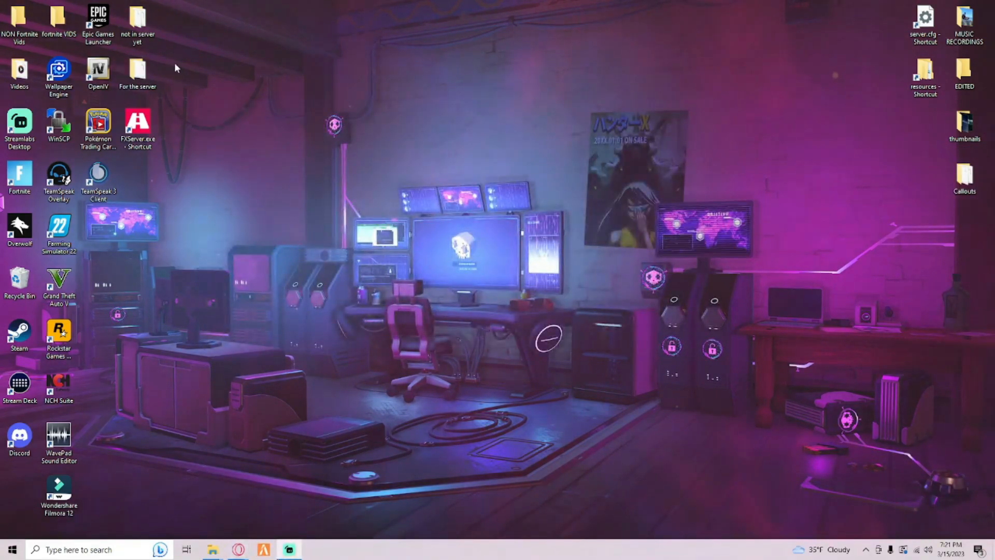
- Copy the fivepd folder from FivePD-v1.5.2-1.zip into the new server's resources folder and close the zip window
double_click(140, 83)
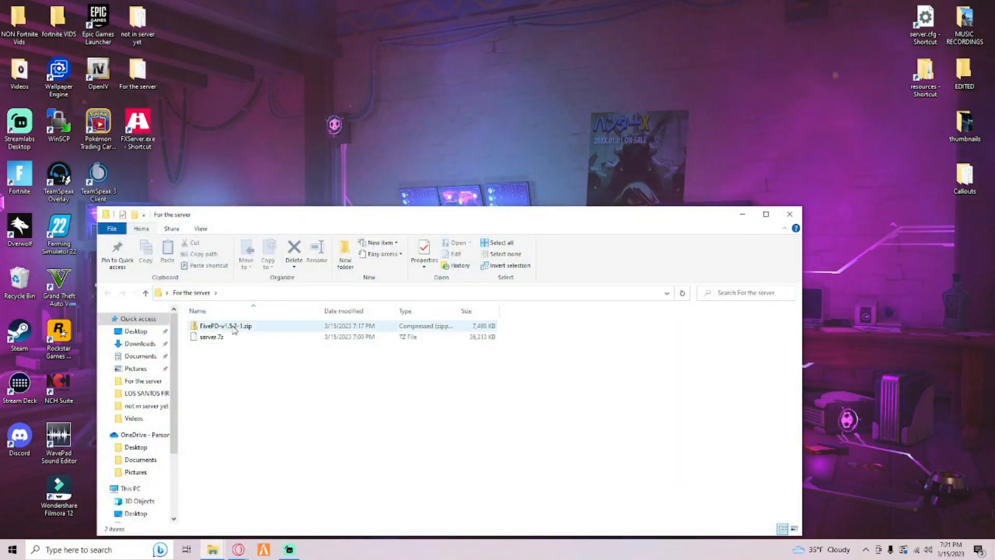
double_click(235, 328)
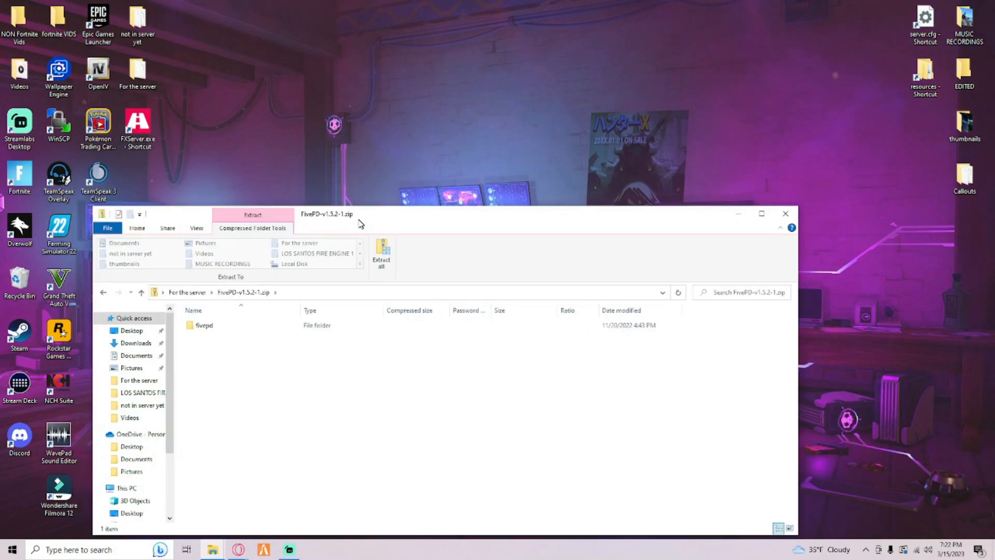
double_click(924, 75)
drag(399, 5, 718, 110)
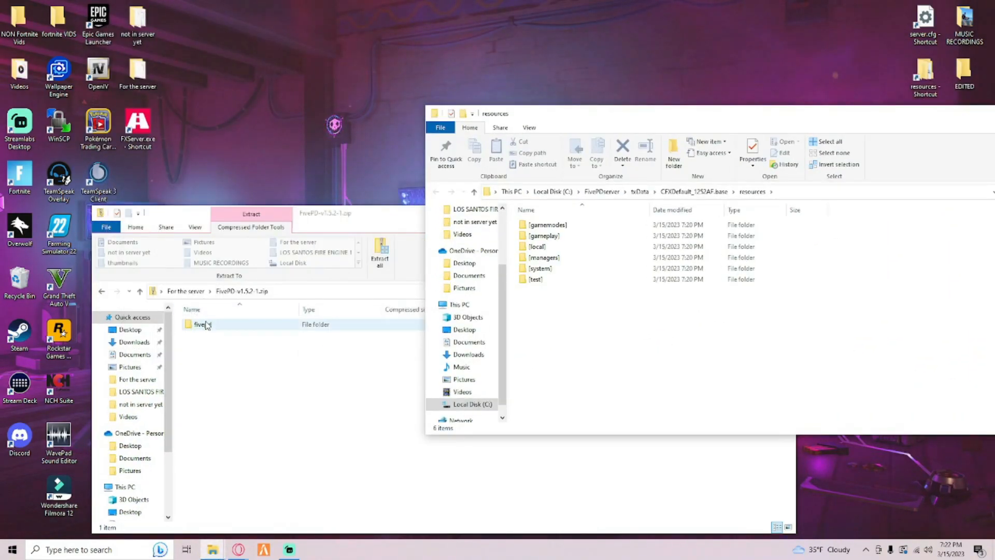
drag(207, 324, 895, 347)
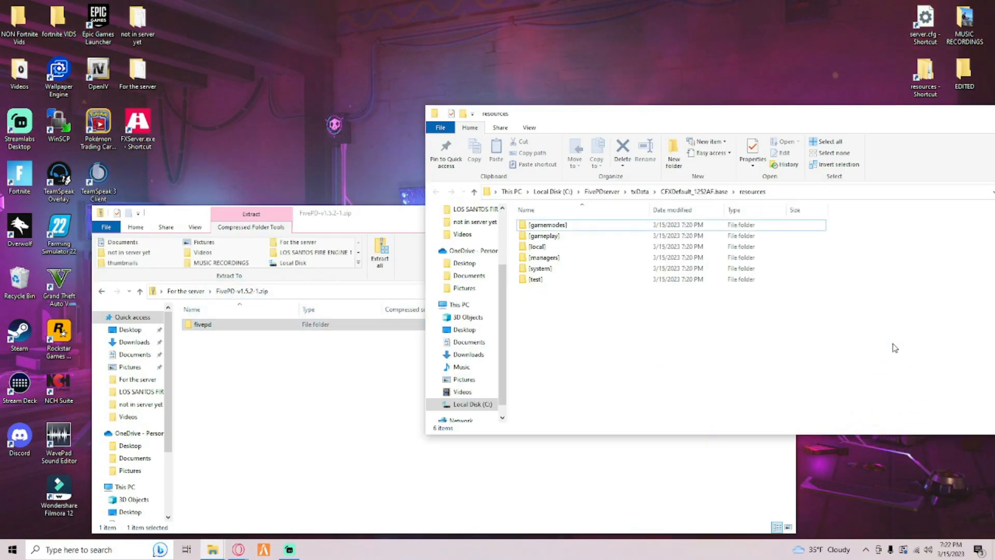
click(385, 369)
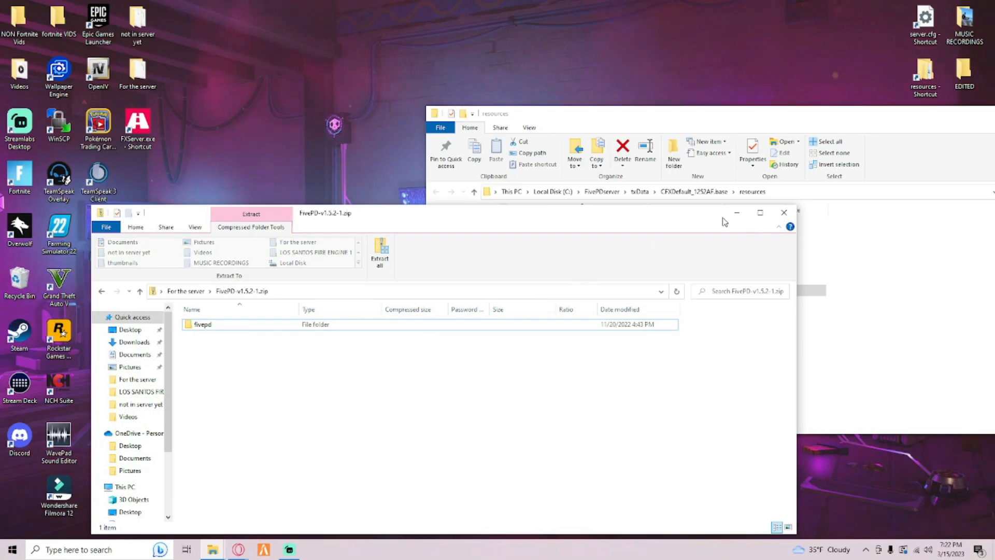
click(784, 213)
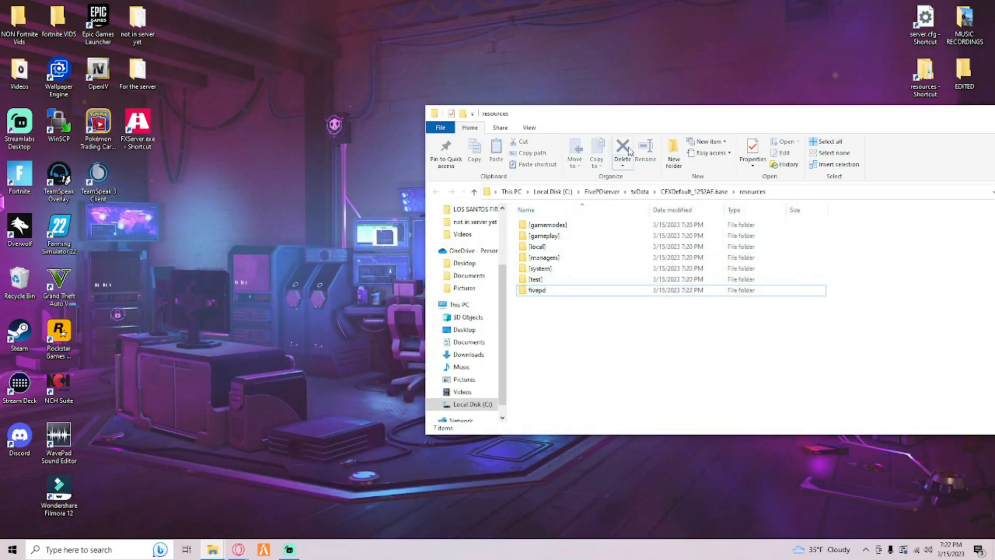
- Delete the old CFXDefault_125157.base folder from the server's txData folder
drag(628, 126, 404, 131)
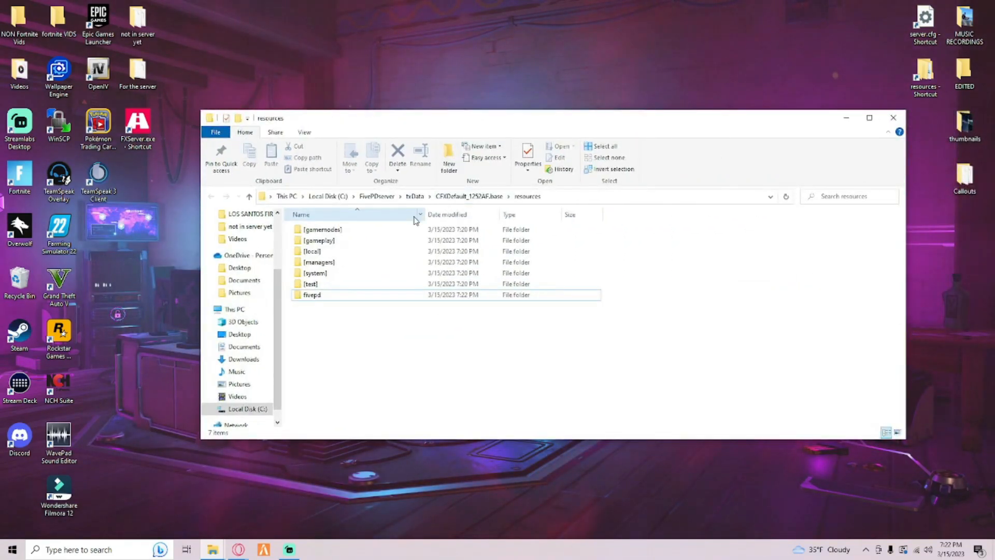
click(414, 196)
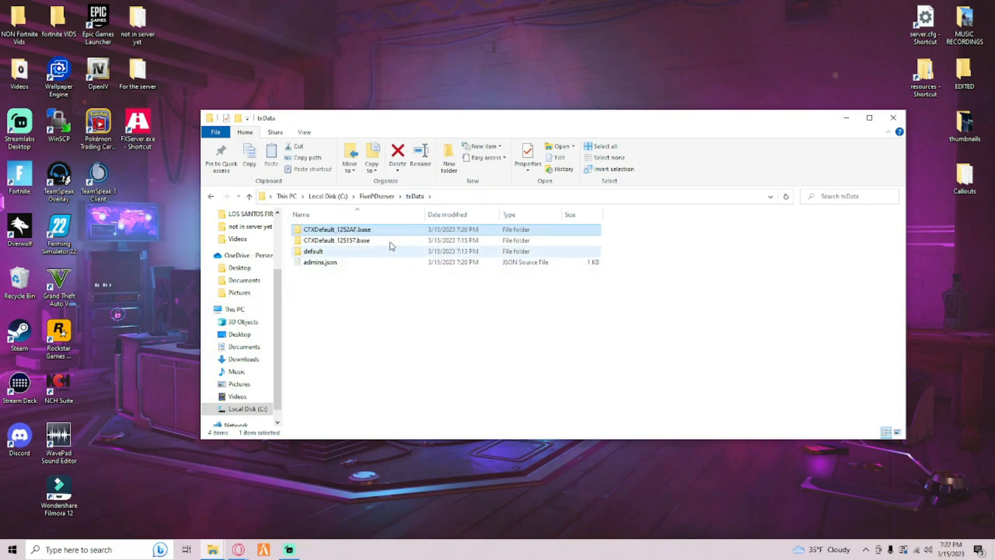
double_click(344, 229)
double_click(328, 241)
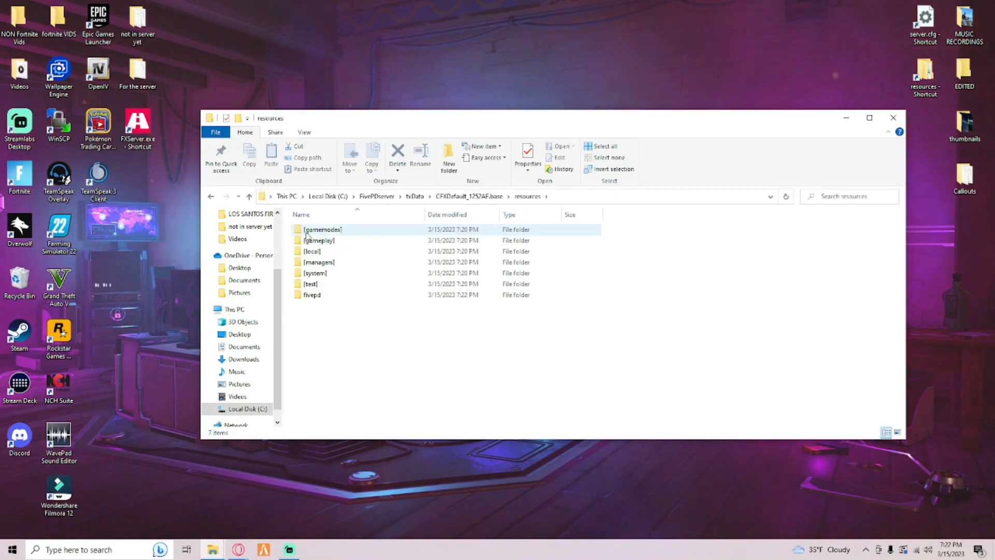
click(249, 196)
click(249, 196)
click(311, 240)
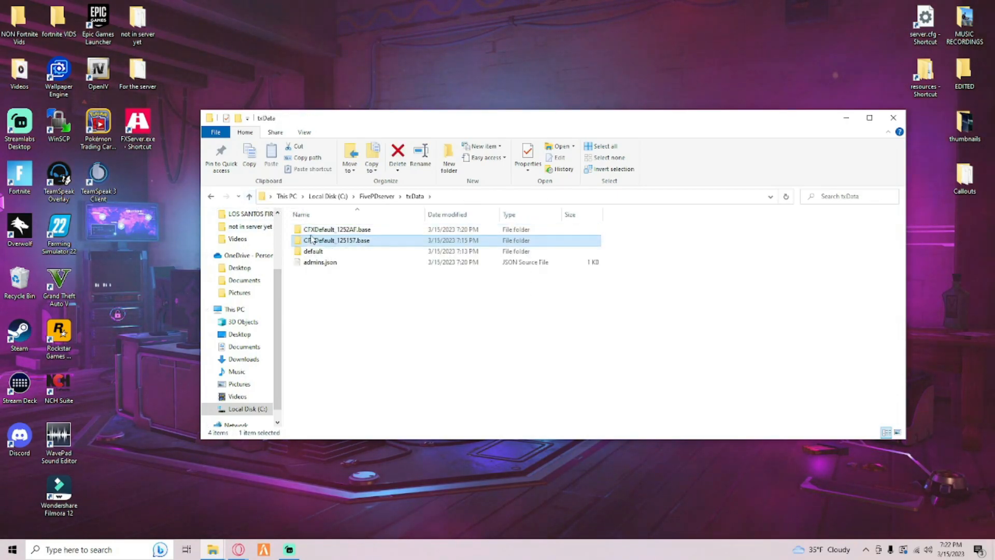
right_click(309, 237)
click(356, 427)
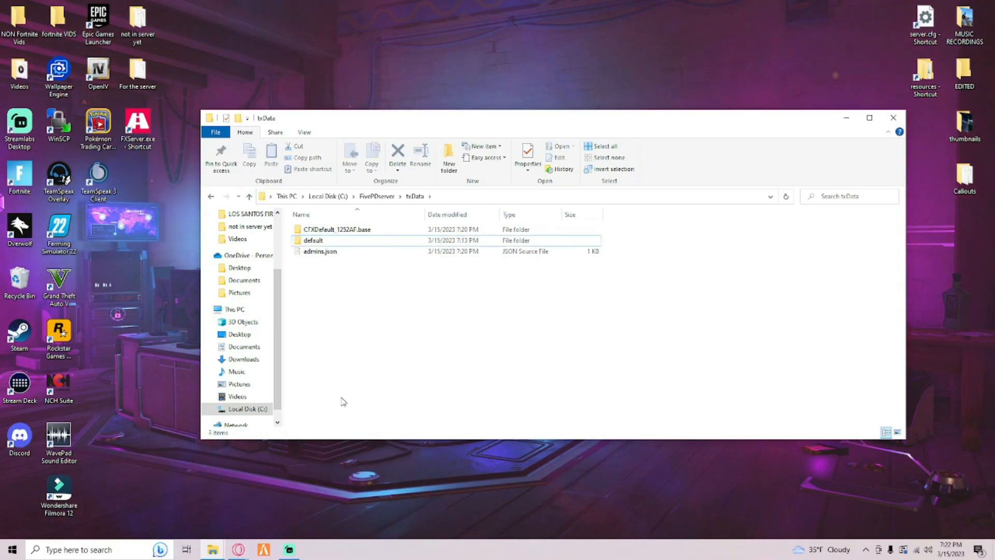
- Look through the CFXDefault_1252AF.base and FivePDserver folders and return to txData
double_click(356, 230)
key(alt+Up)
key(alt+Up)
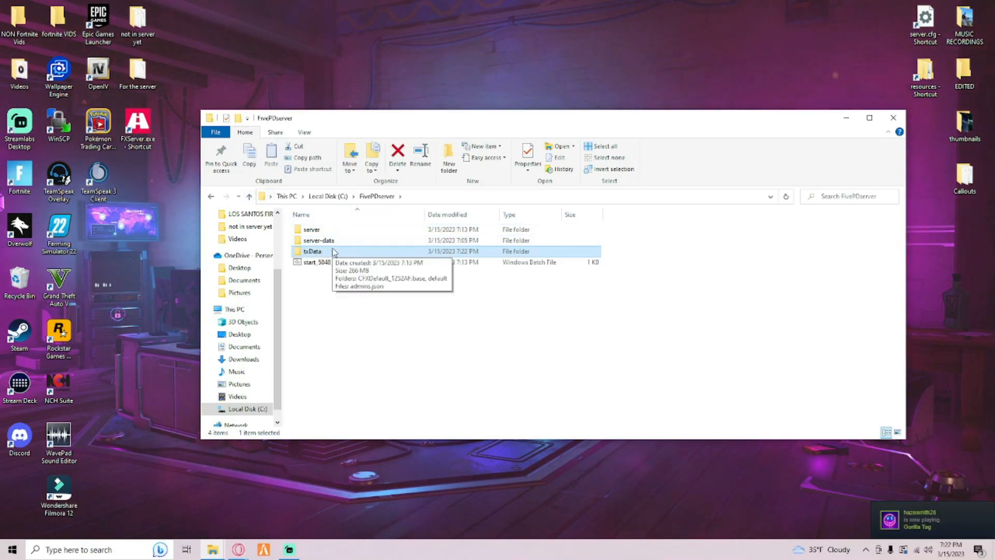
double_click(323, 254)
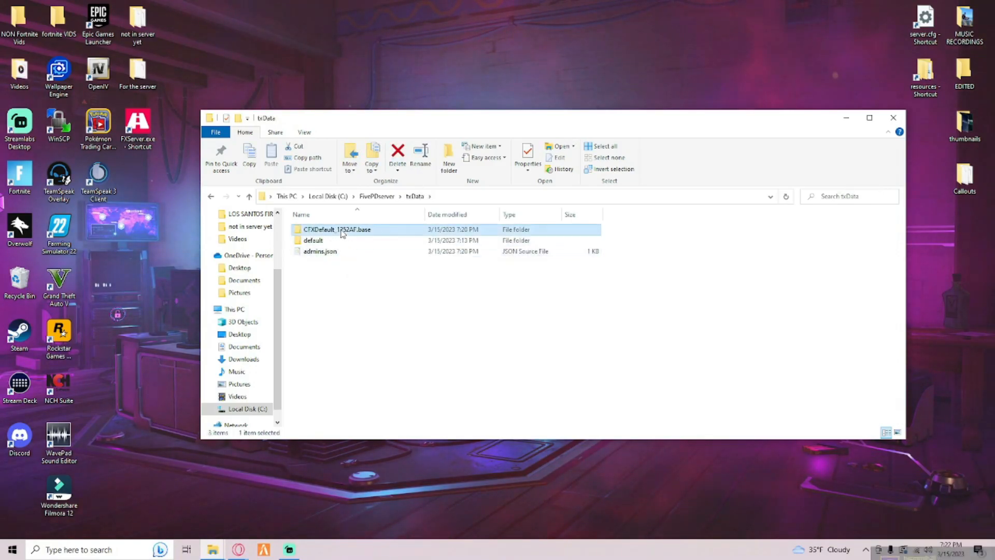
- View the resources folder inside CFXDefault_1252AF.base, close it and reopen it through its desktop shortcut
double_click(318, 231)
double_click(326, 241)
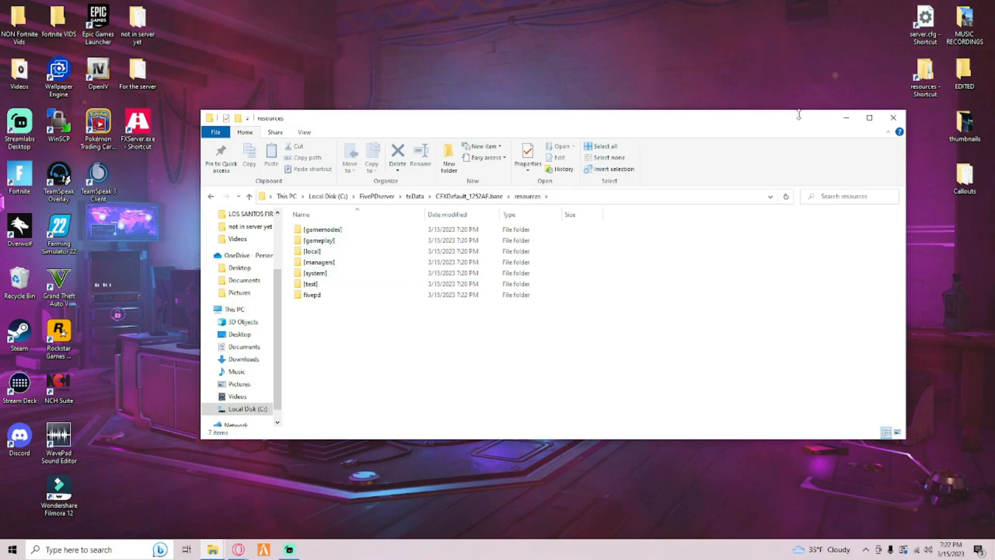
click(893, 118)
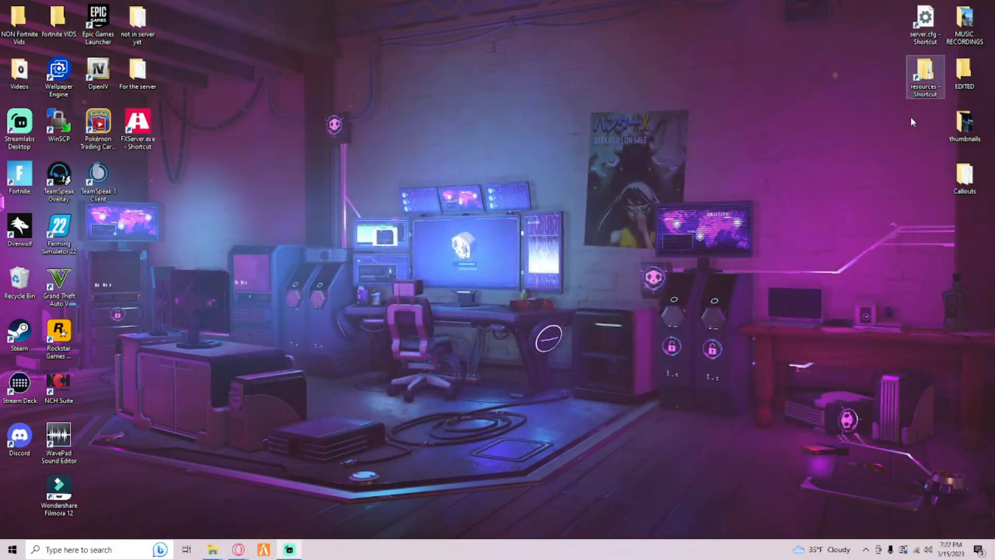
double_click(942, 63)
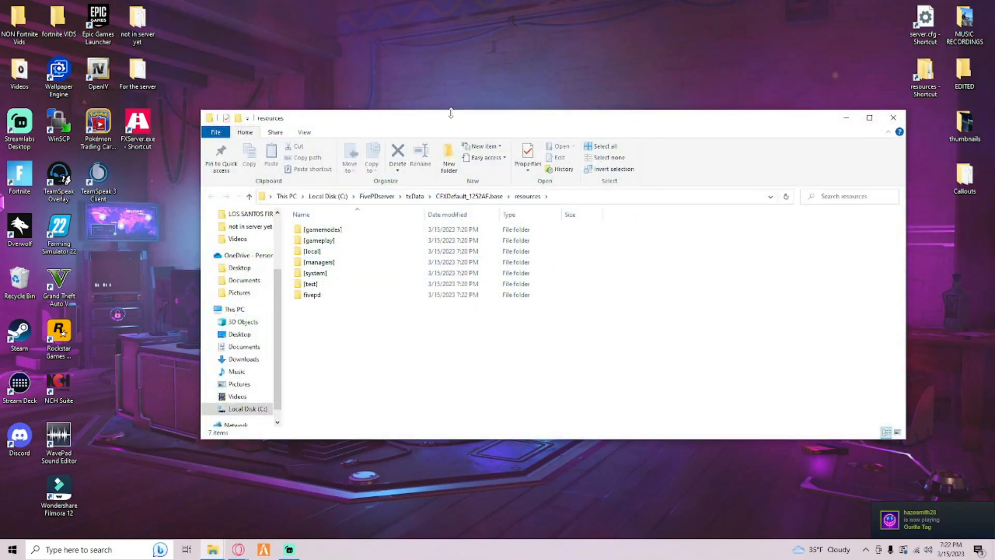
- Open the server.cfg desktop shortcut in Notepad++ and add the line "ensure fivepd" below "ensure hardcap"
right_click(925, 18)
click(896, 77)
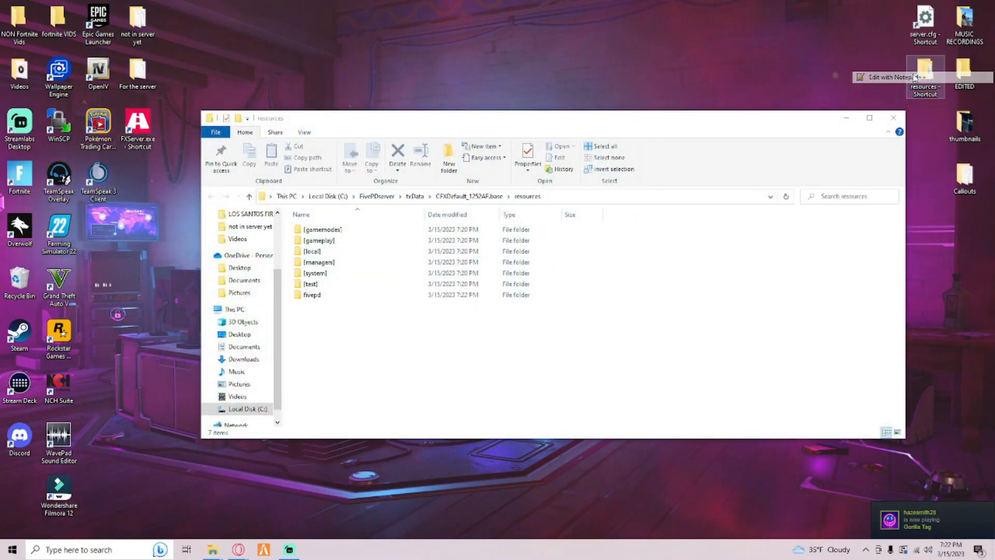
click(247, 388)
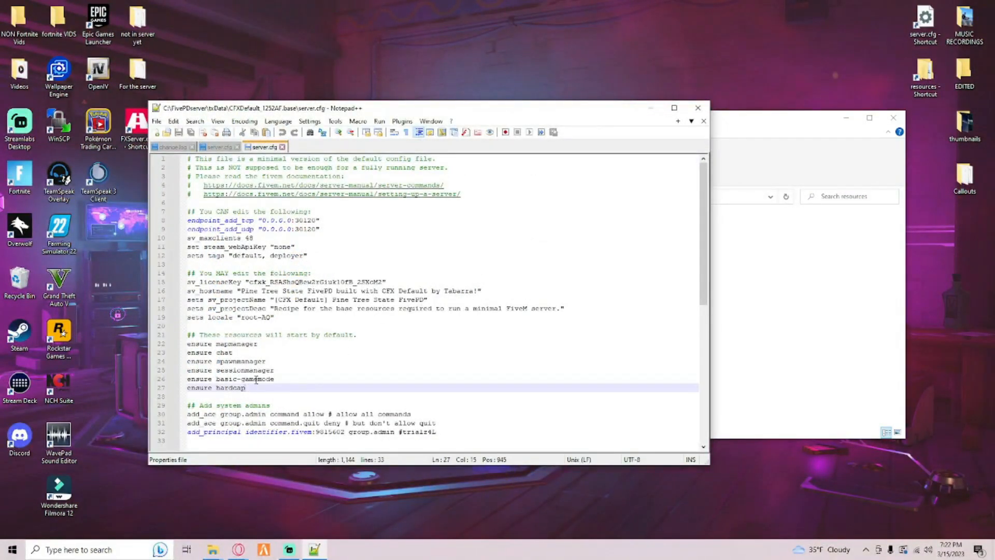
text(\)
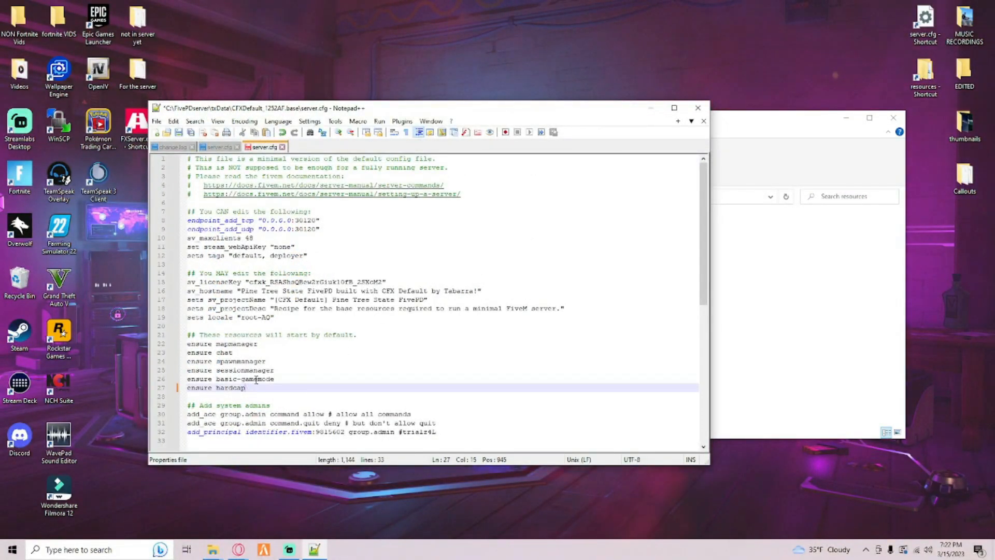
key(Return)
text(ensure)
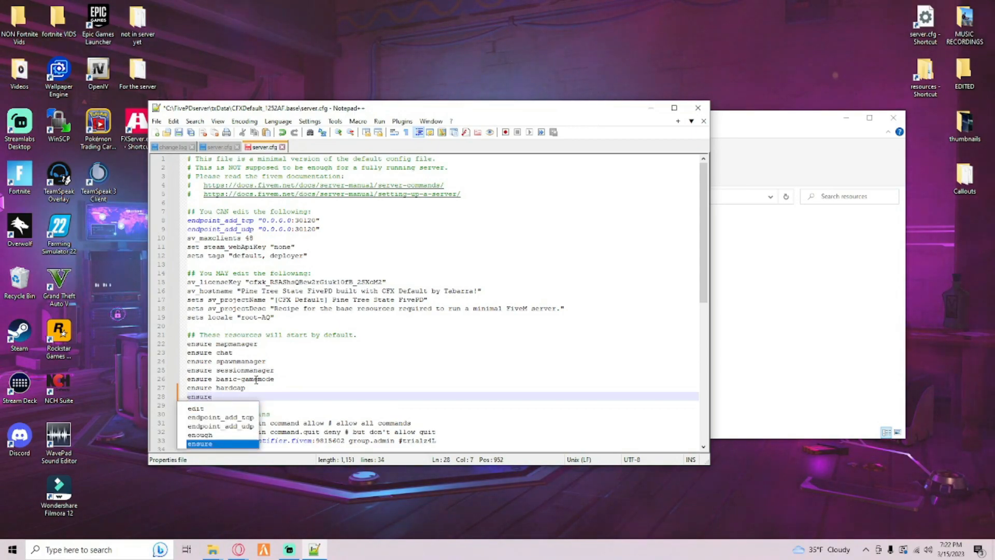
text( fivepd)
click(156, 121)
click(171, 192)
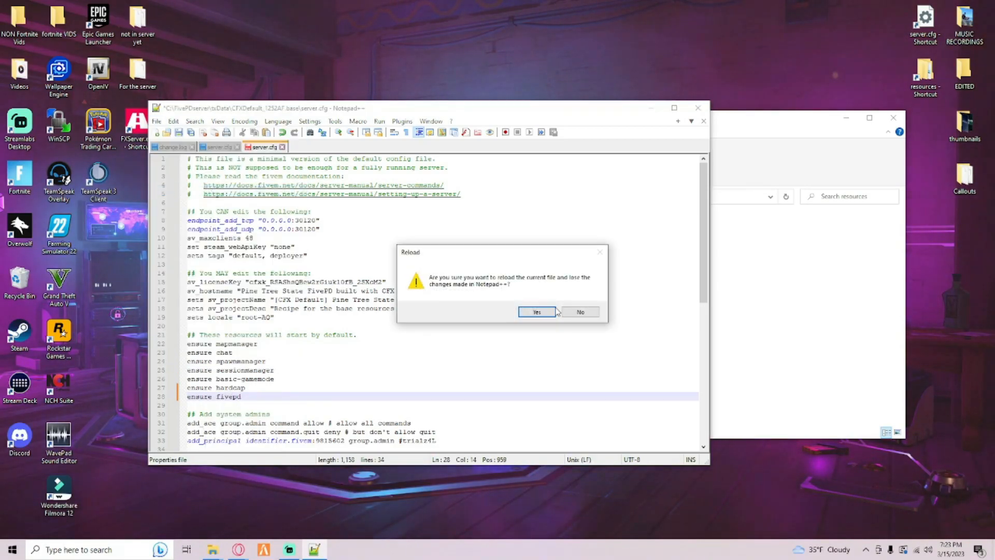
click(590, 314)
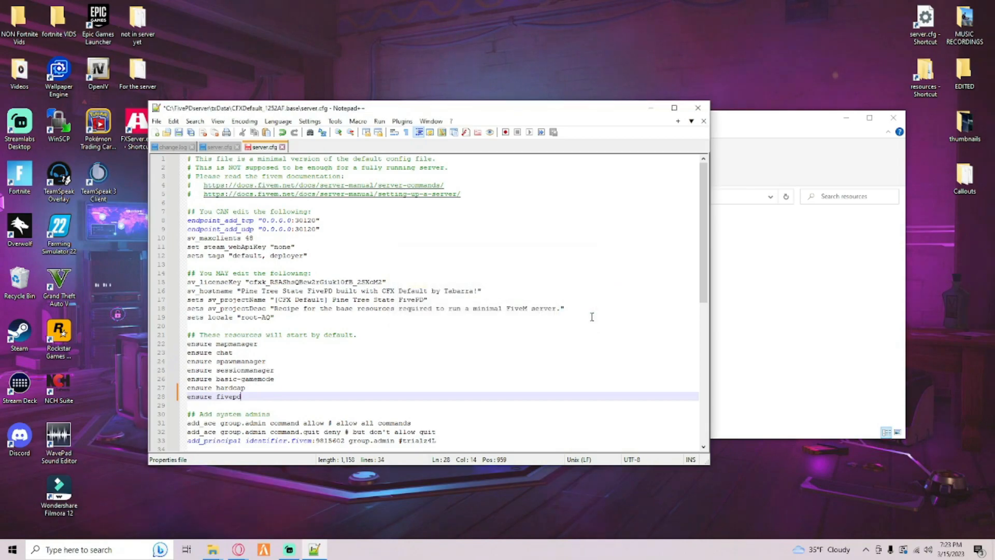
- Save the edited server.cfg and close Notepad++
click(156, 121)
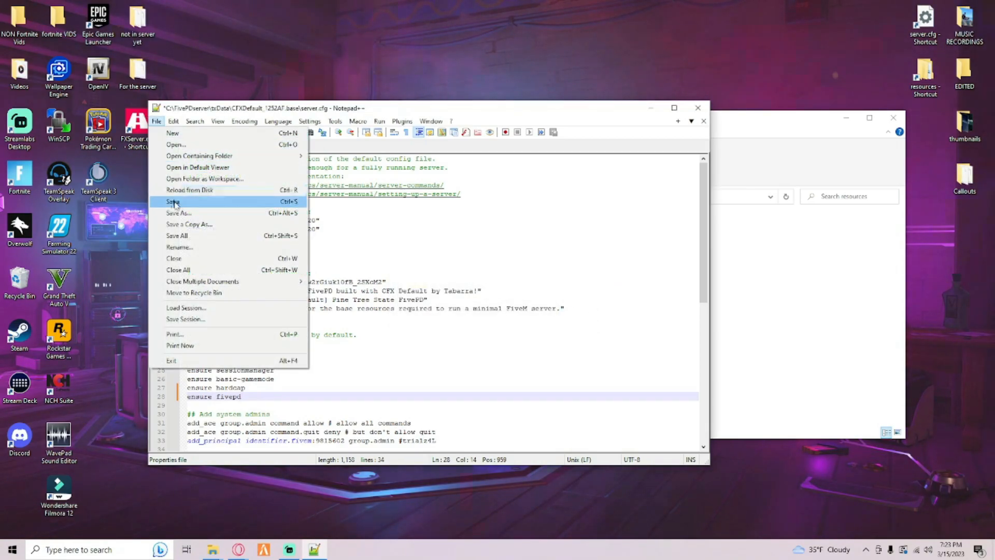
click(173, 202)
click(697, 108)
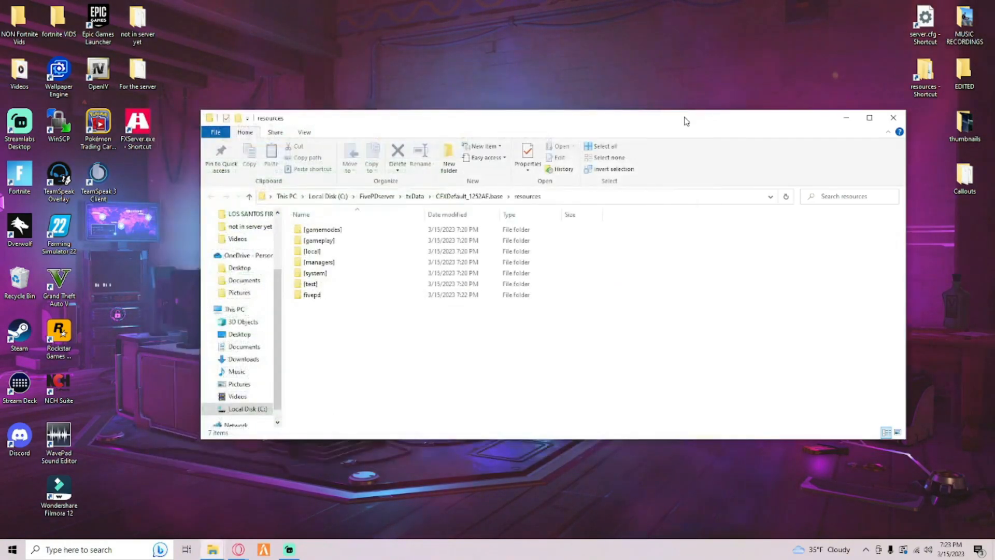
- Close the resources folder and start FXServer from its desktop shortcut, placing and enlarging its console window
click(893, 117)
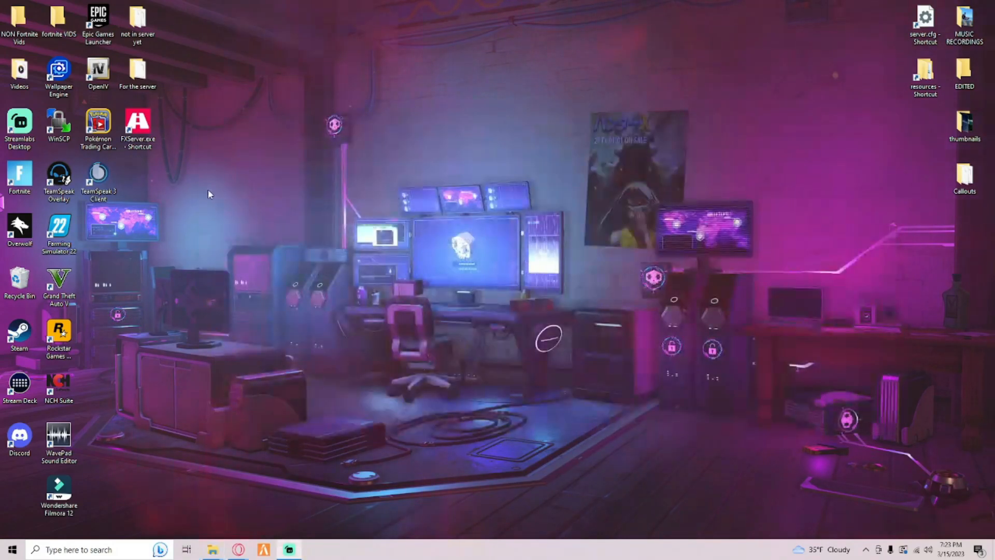
double_click(141, 144)
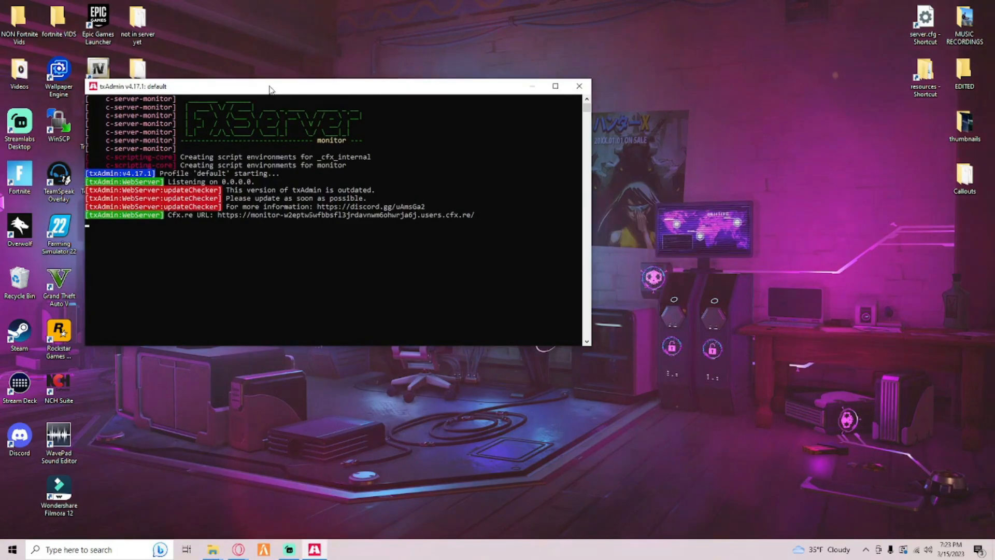
drag(284, 89, 393, 92)
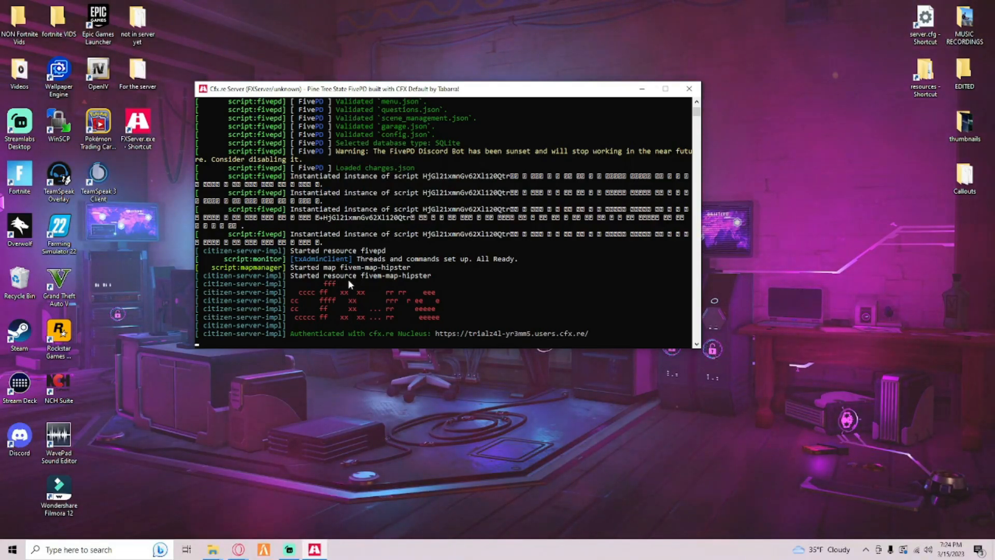
drag(370, 90, 422, 82)
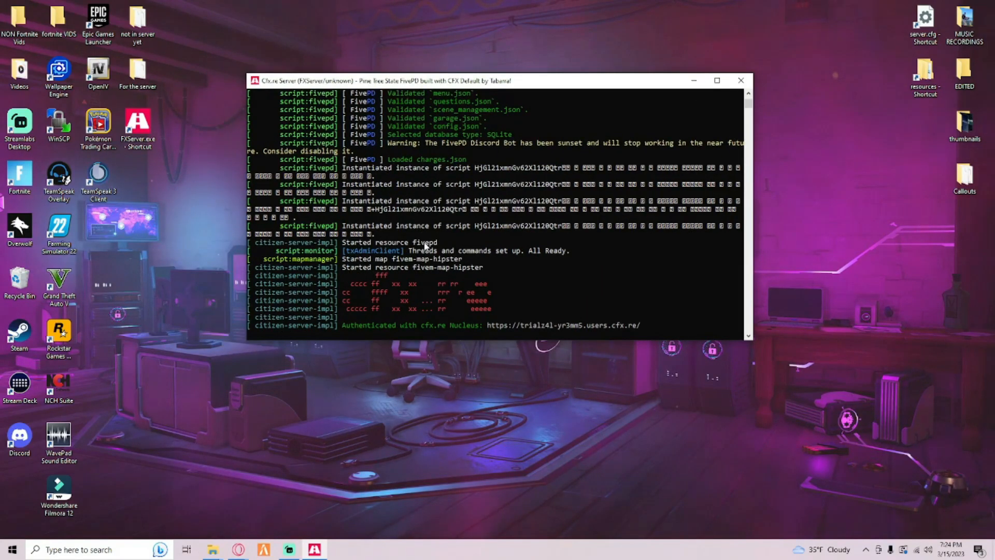
drag(439, 340, 482, 369)
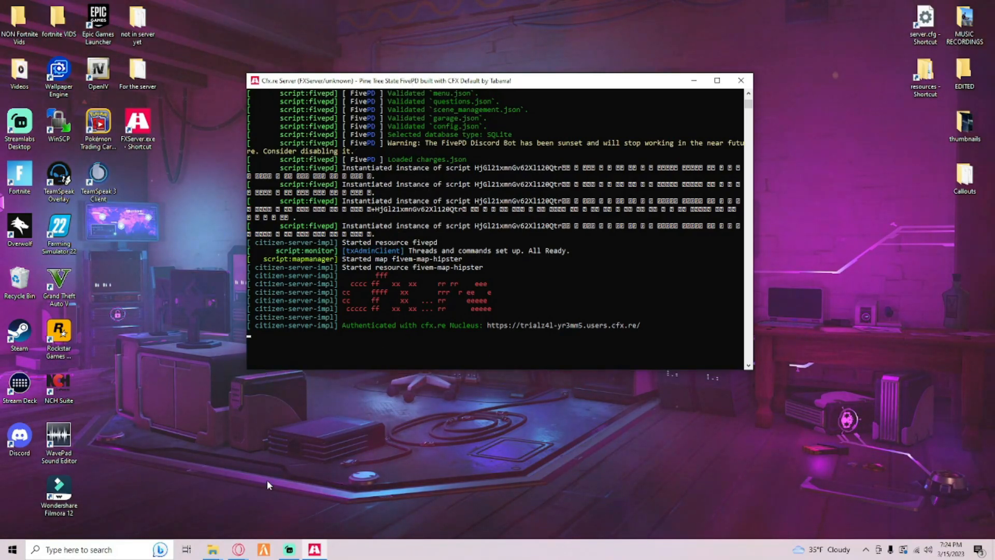
- Switch to FiveM and connect to the server DESKTOP-GOE65VV on LAN
click(272, 552)
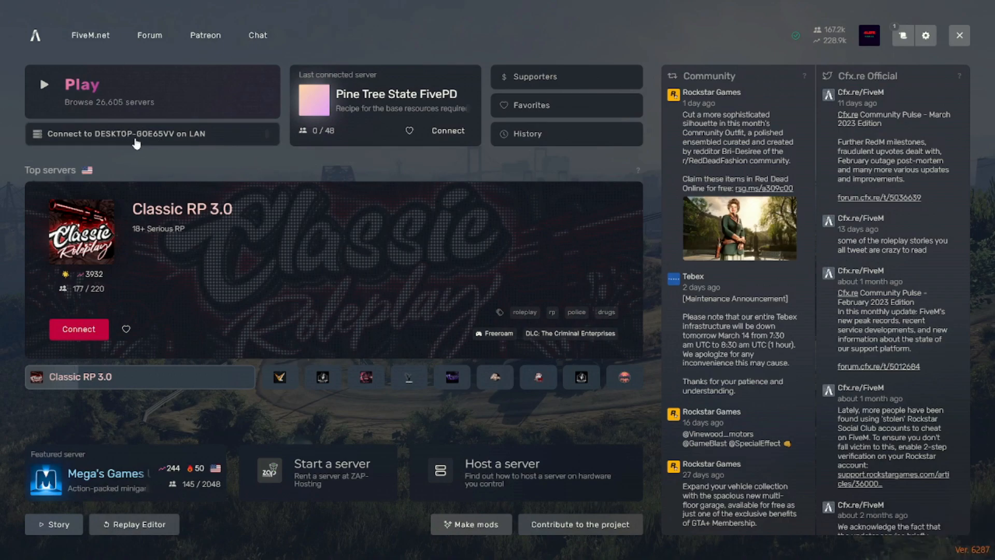
click(135, 140)
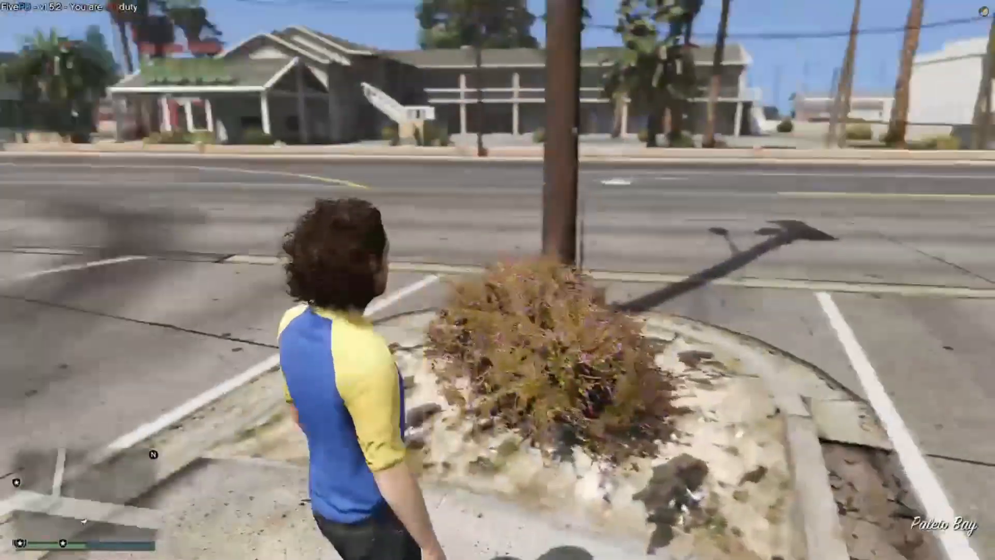
- Run the character across the road to the brick pavement beside the Clucking Bell Farms sign to try out the server
key(w)
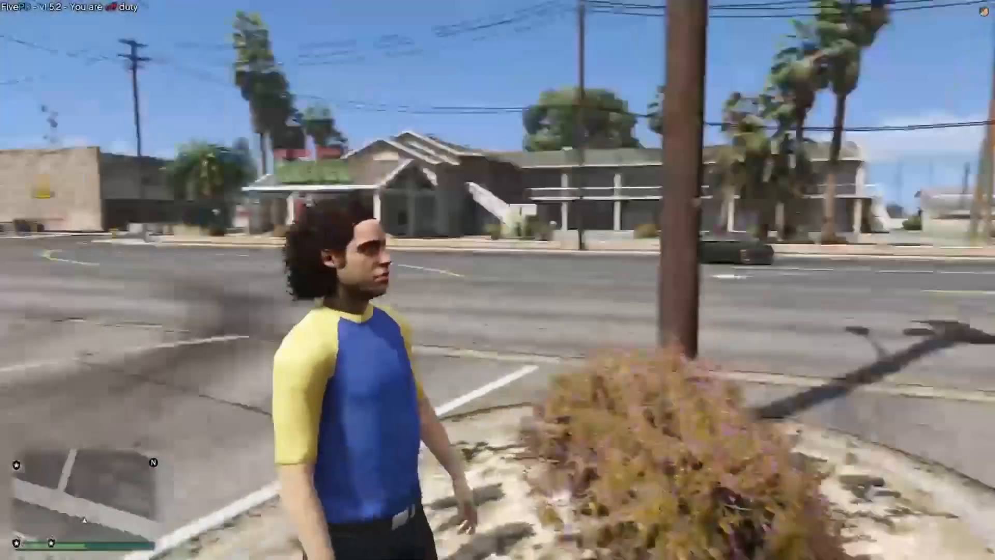
key(w)
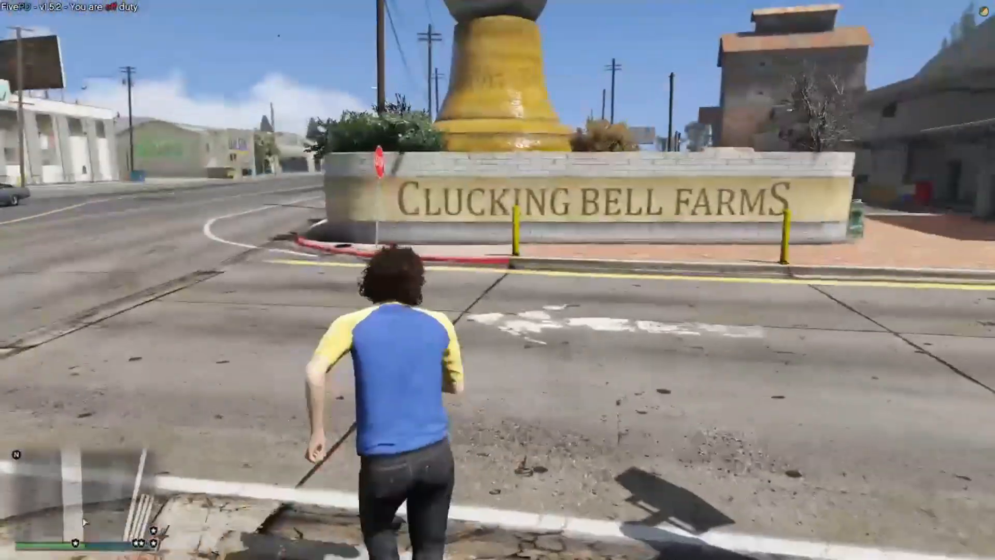
key(w)
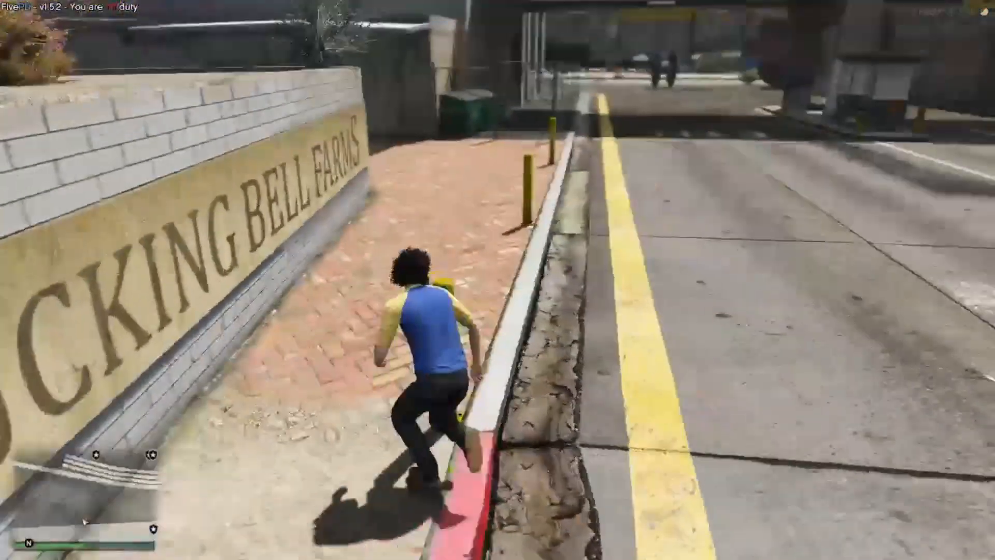
key(w)
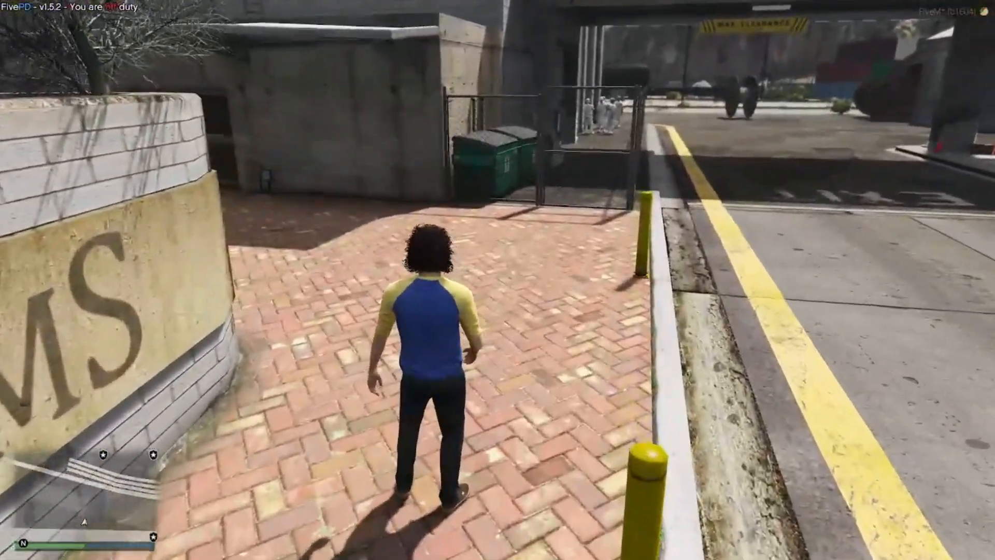
key(w)
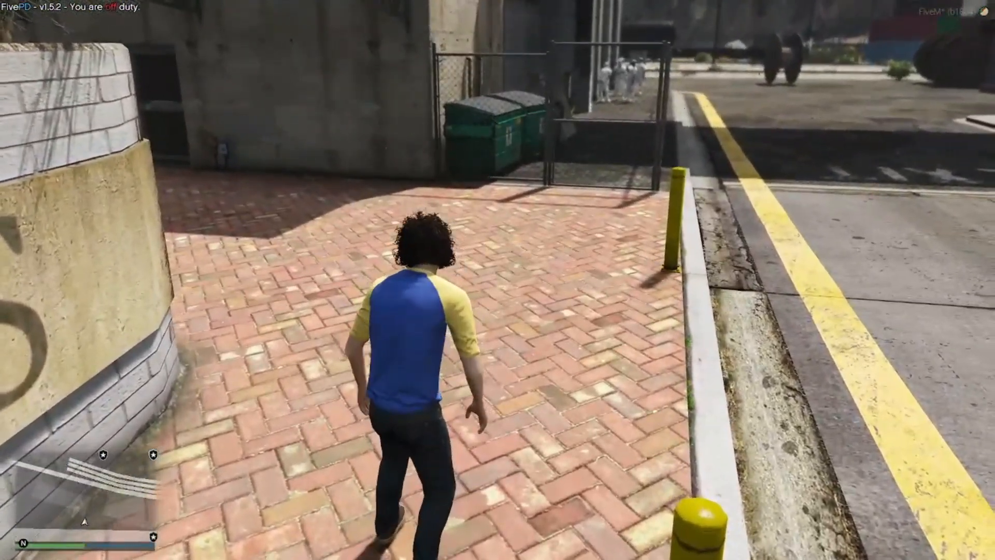
- Disconnect from the server and exit FiveM, closing the FXServer console as well
key(Escape)
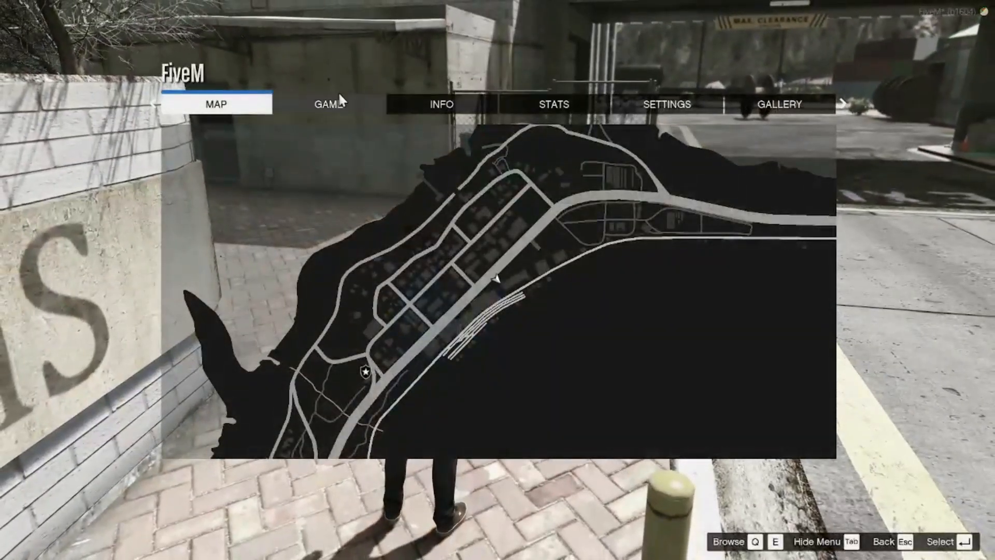
click(330, 102)
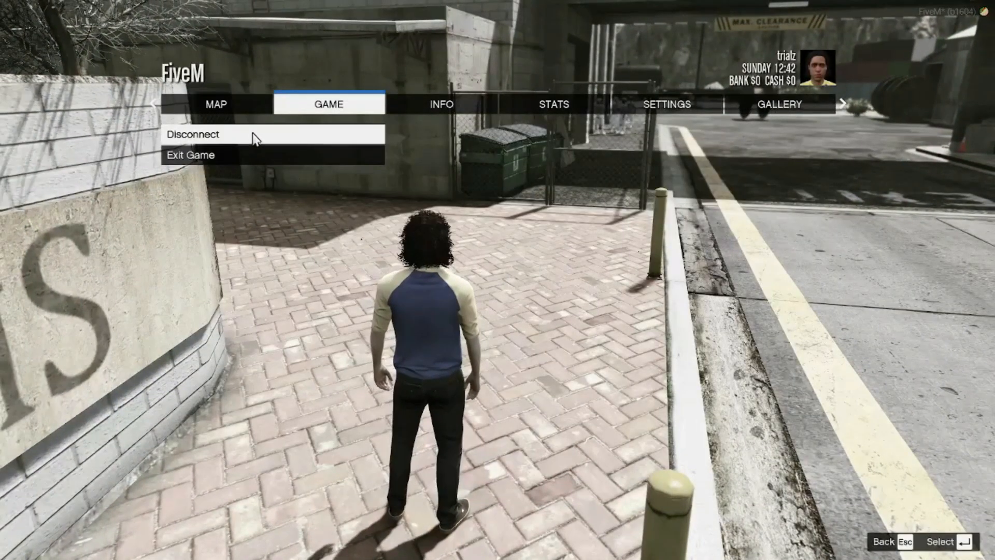
click(257, 138)
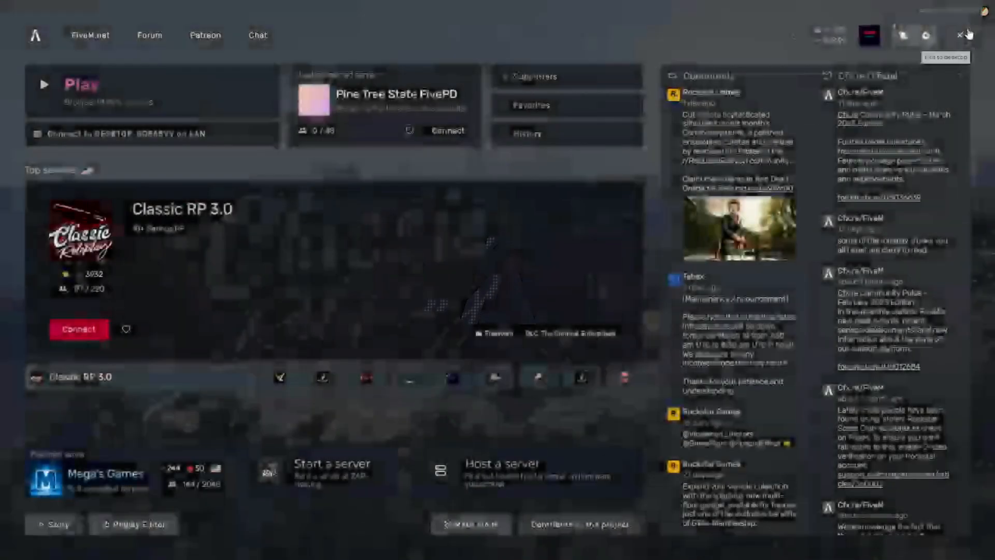
click(966, 33)
click(872, 38)
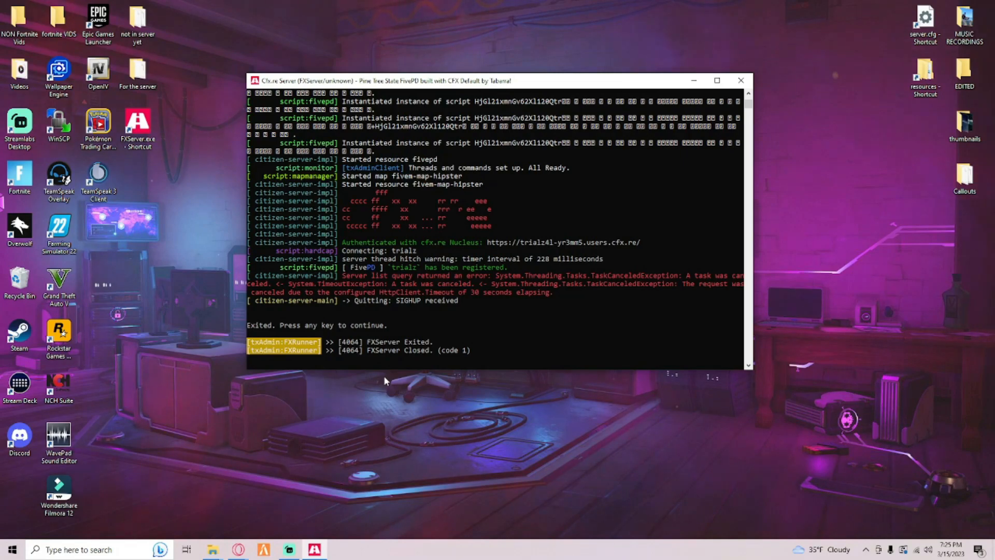
key(Return)
- View the contents of the "For the server" desktop folder and close its window
double_click(137, 73)
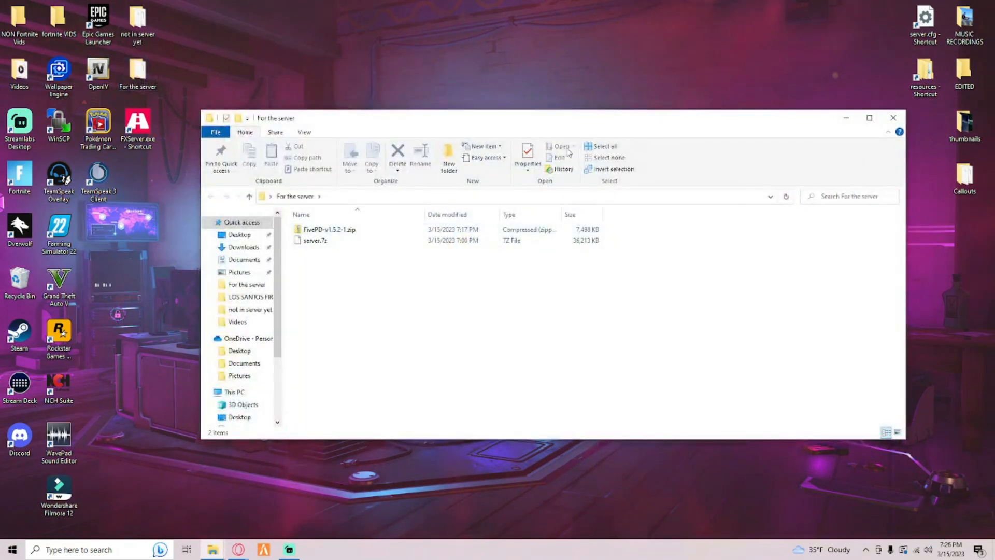
click(871, 119)
drag(297, 6, 248, 145)
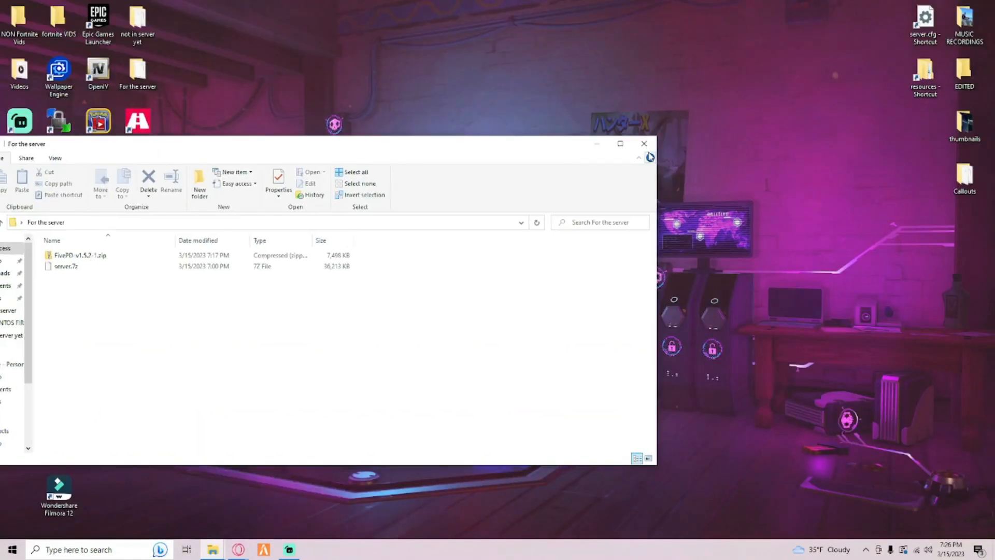
click(644, 144)
- Delete all items in the "not in server yet" desktop folder and put the folder window away
double_click(137, 21)
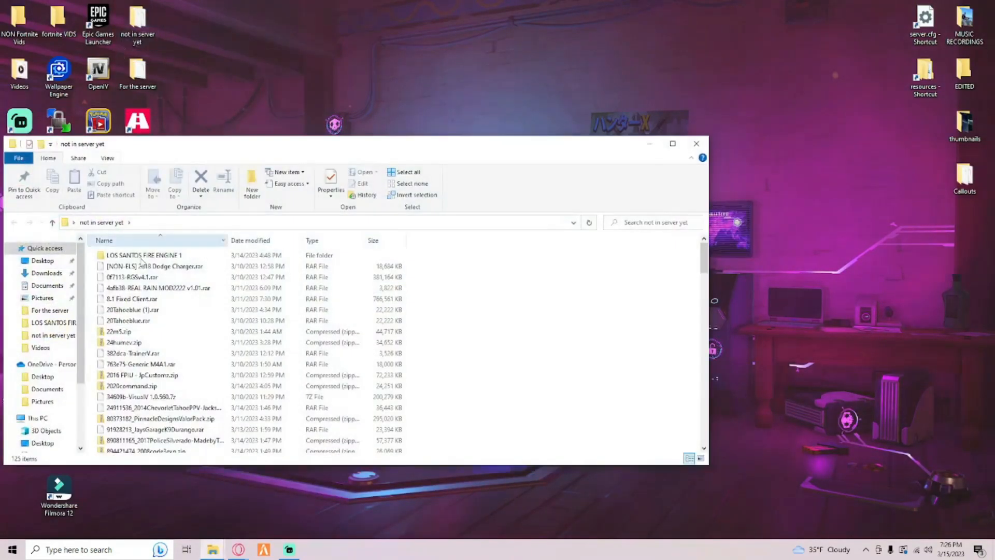
drag(704, 255, 701, 352)
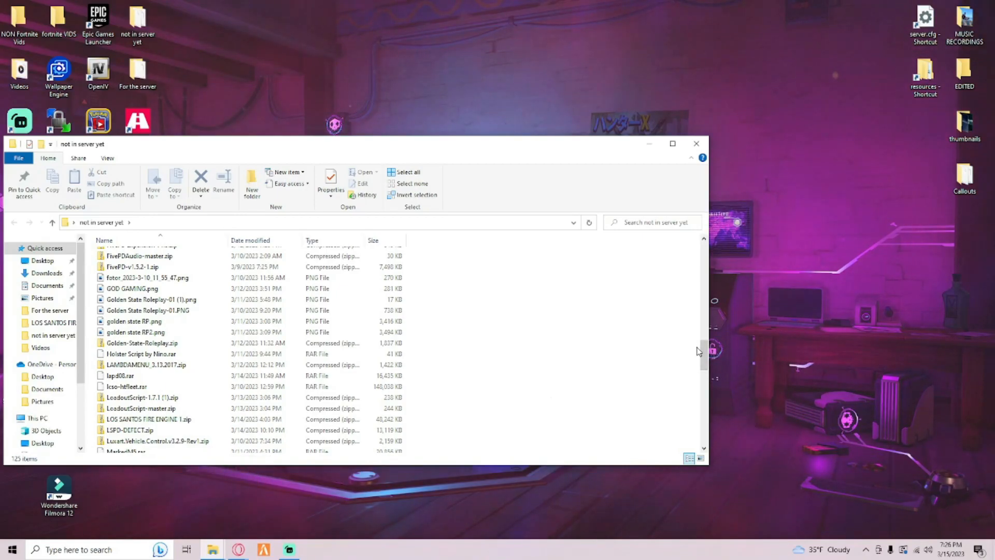
drag(707, 354, 708, 358)
double_click(237, 296)
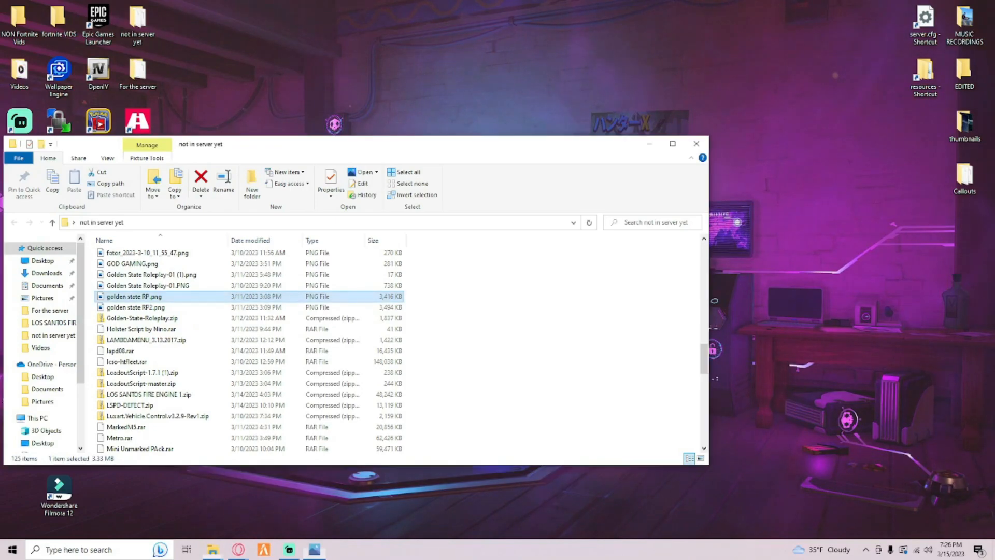
key(s)
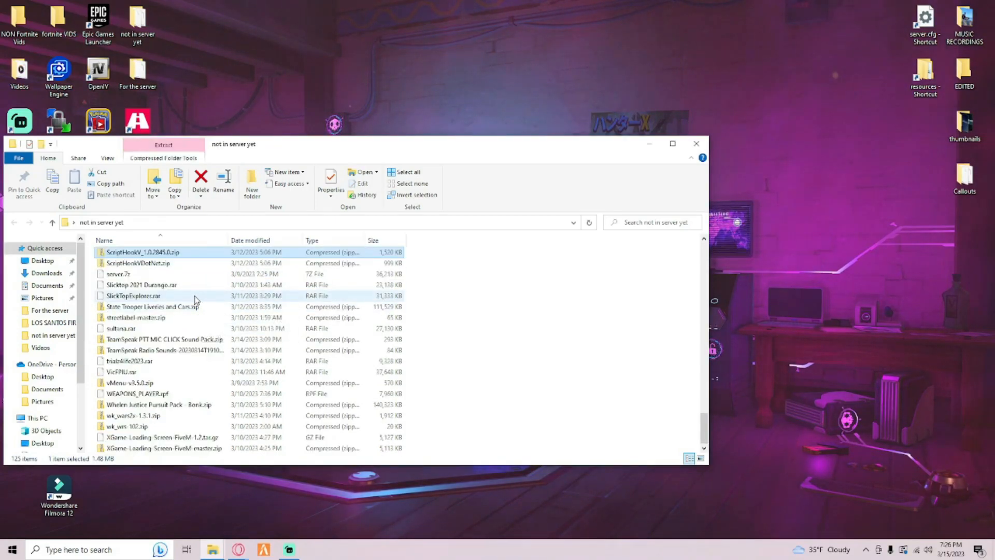
key(Home)
key(ctrl+a)
right_click(196, 299)
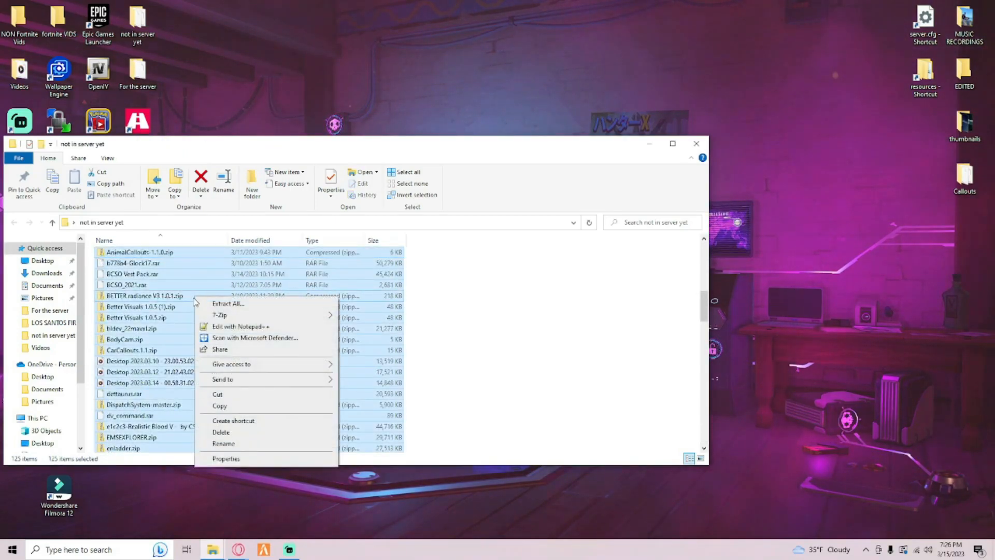
click(236, 431)
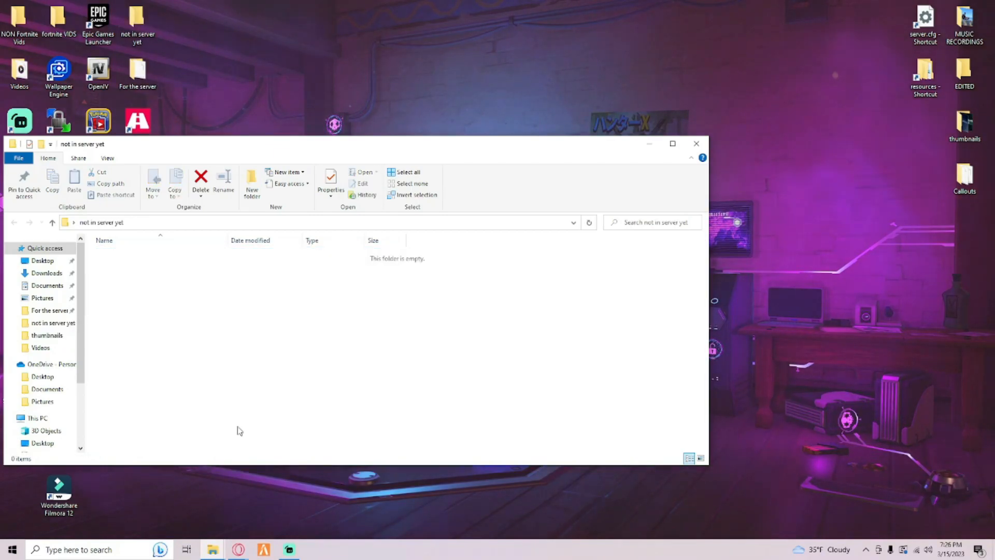
click(650, 143)
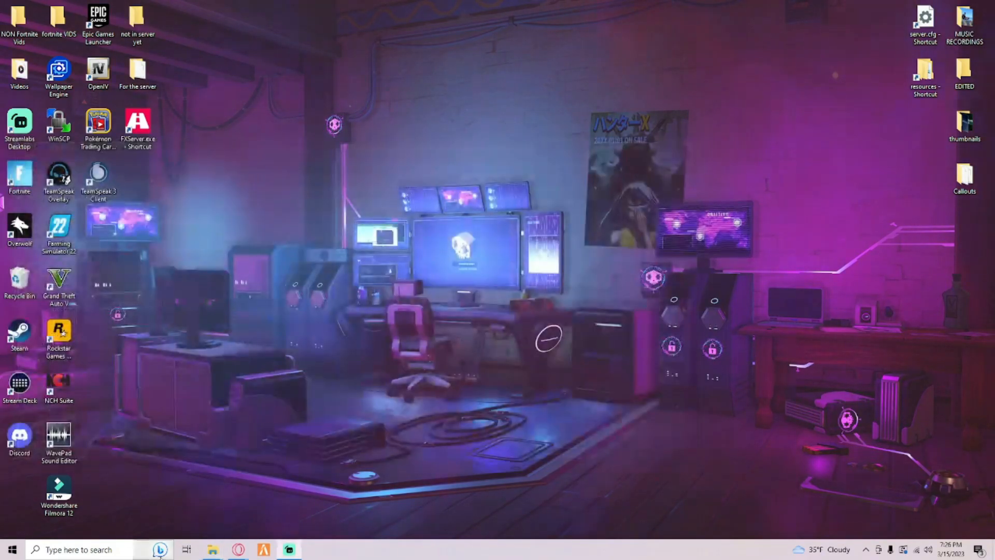
- Close the Cfx.re server key management window and switch to the txAdmin window in Opera
mouse_move(238, 551)
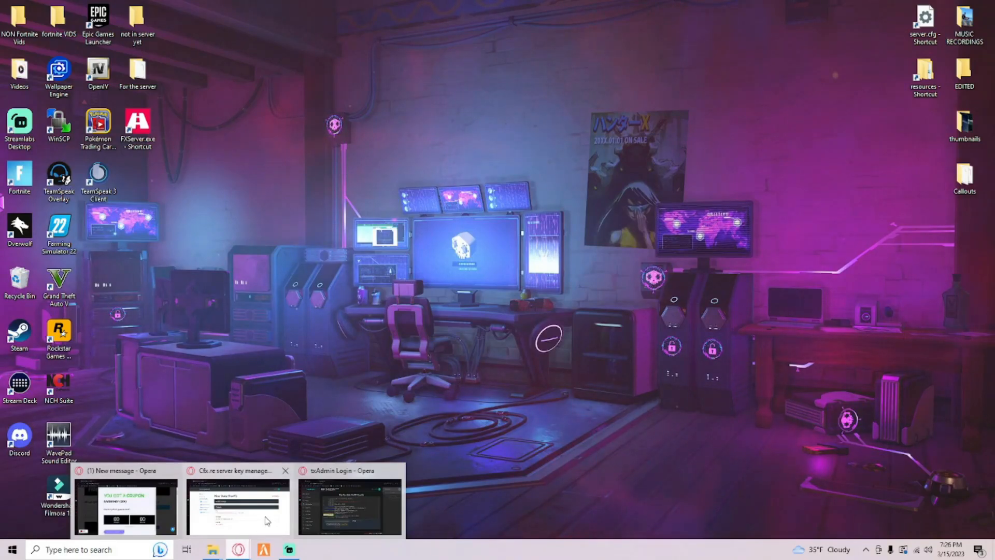
click(285, 471)
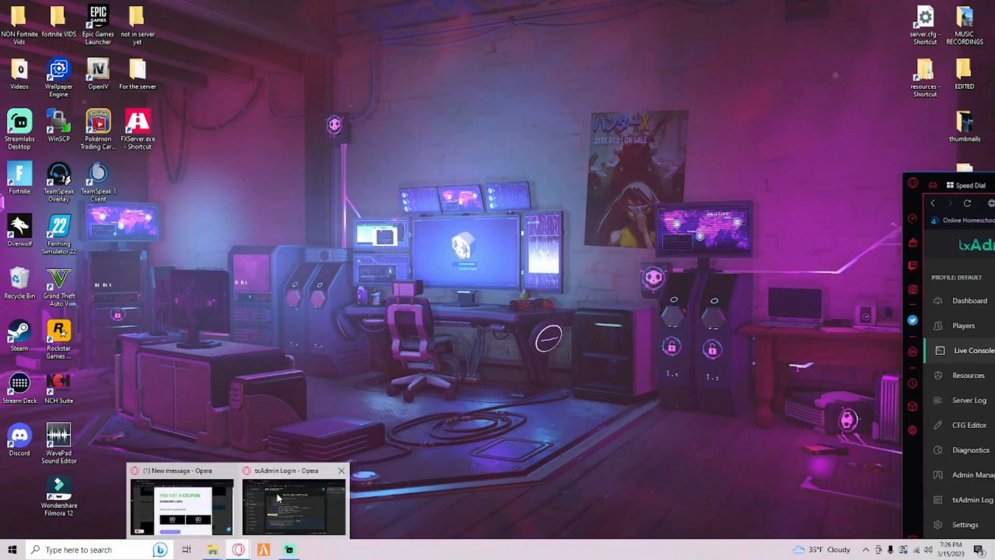
click(278, 495)
mouse_move(994, 179)
mouse_down()
mouse_move(994, 189)
mouse_move(994, 179)
mouse_up()
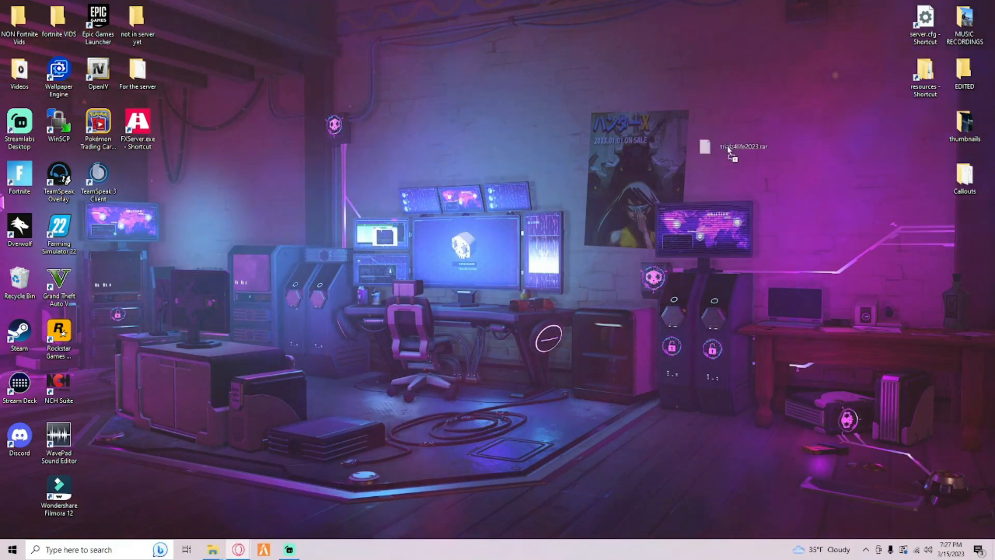
- Place the trialz4life2023.rar archive on the desktop above the wallpaper poster and select it
drag(797, 157, 622, 78)
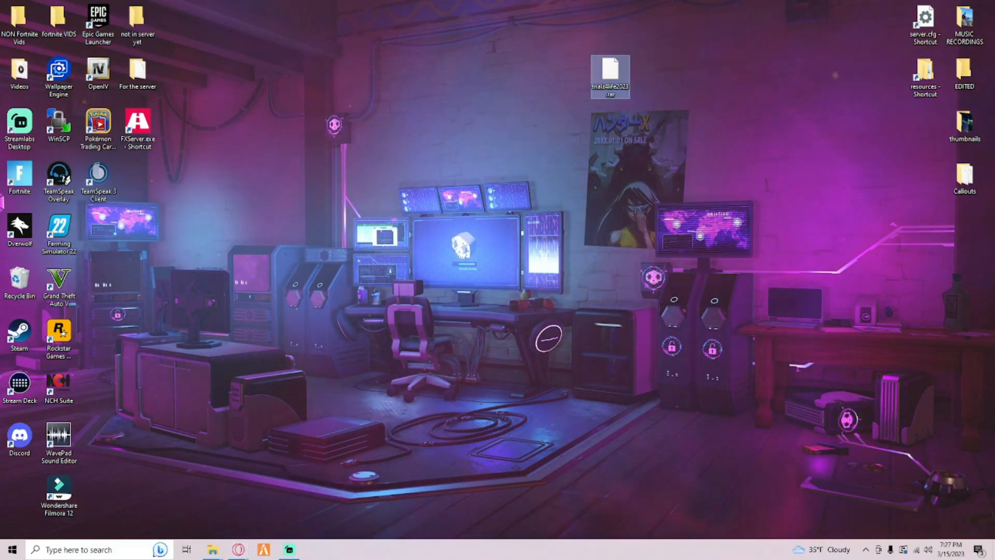
click(668, 119)
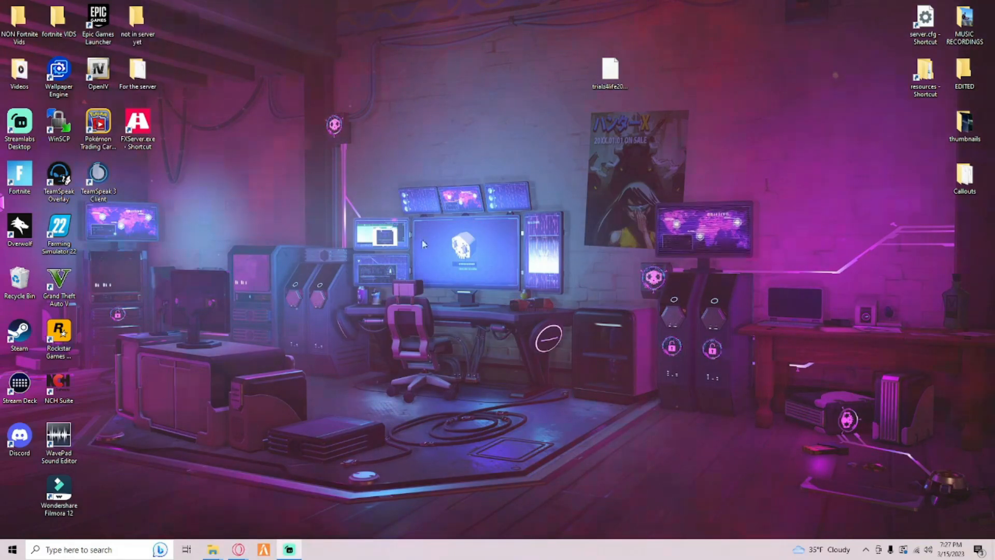
click(623, 94)
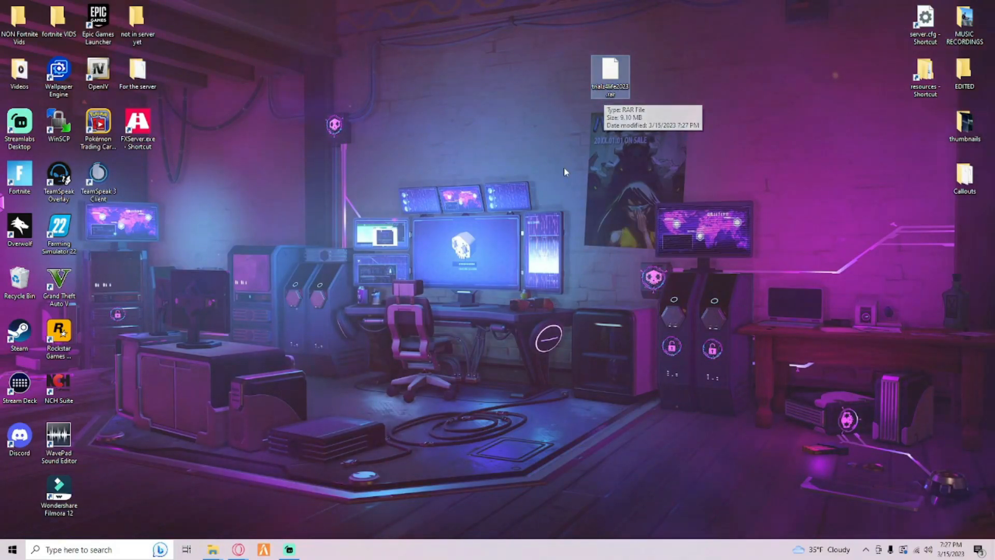
- Bring the video "Desktop 2023.03.14 - 00.58.31.02.DVR_Trim" from the Fiverr window onto the desktop and preview it in Media Player
mouse_move(246, 555)
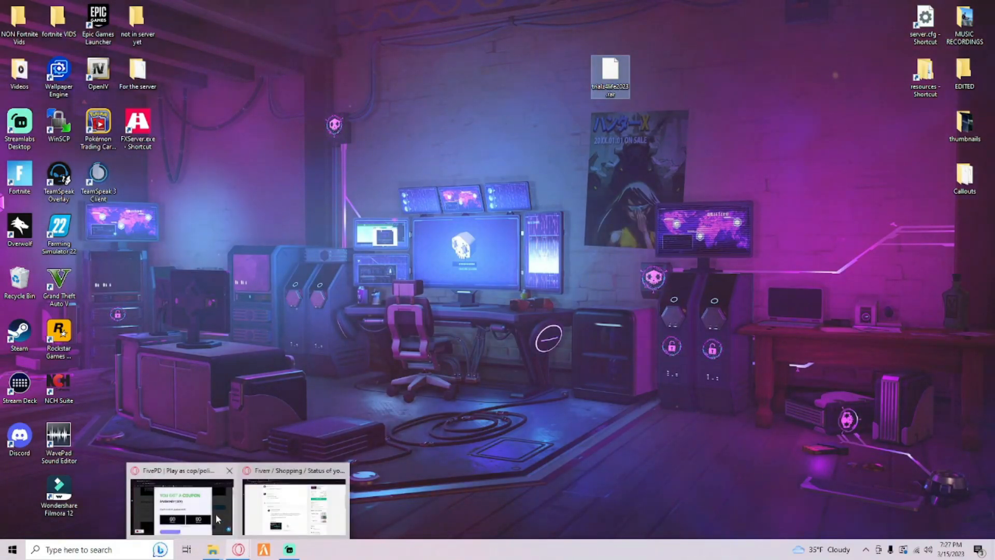
click(291, 504)
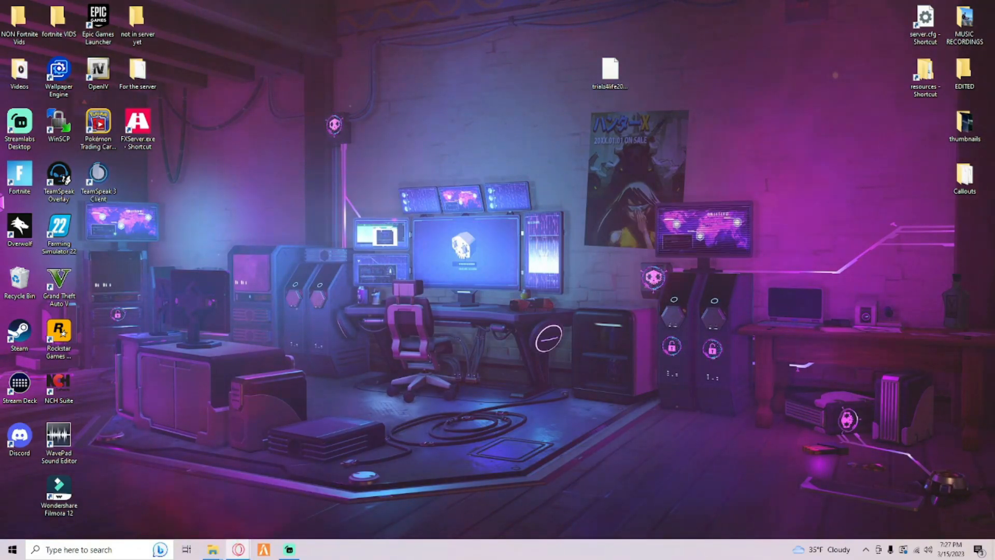
drag(505, 203, 498, 197)
double_click(491, 180)
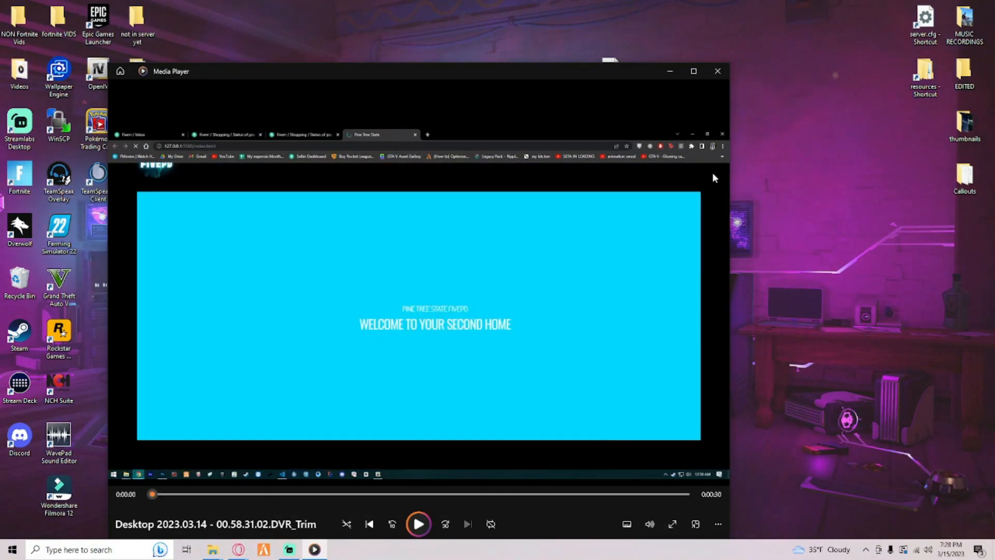
click(717, 72)
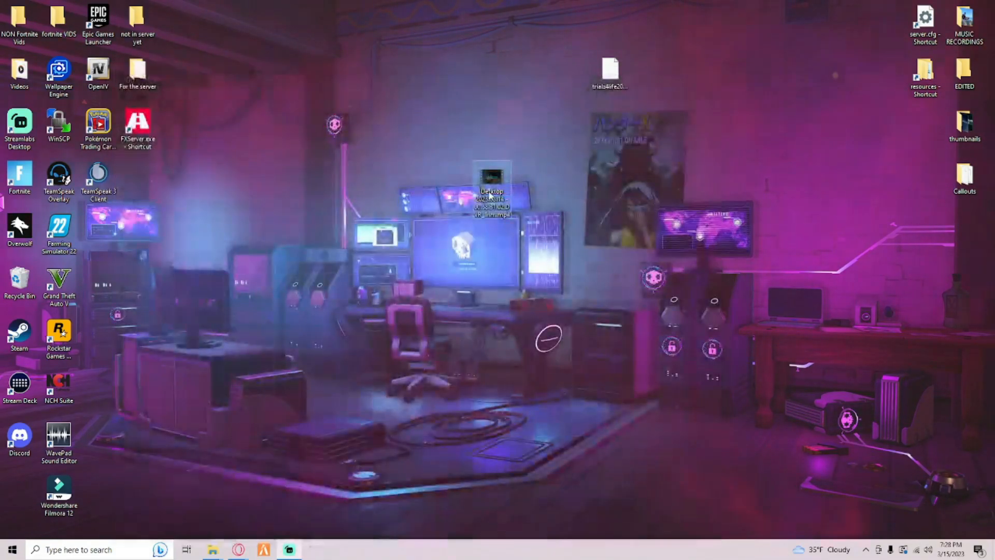
- Delete the "Desktop 2023.03.14 - 00.58.31.02.DVR_Trim" video file from the desktop
right_click(490, 195)
click(485, 201)
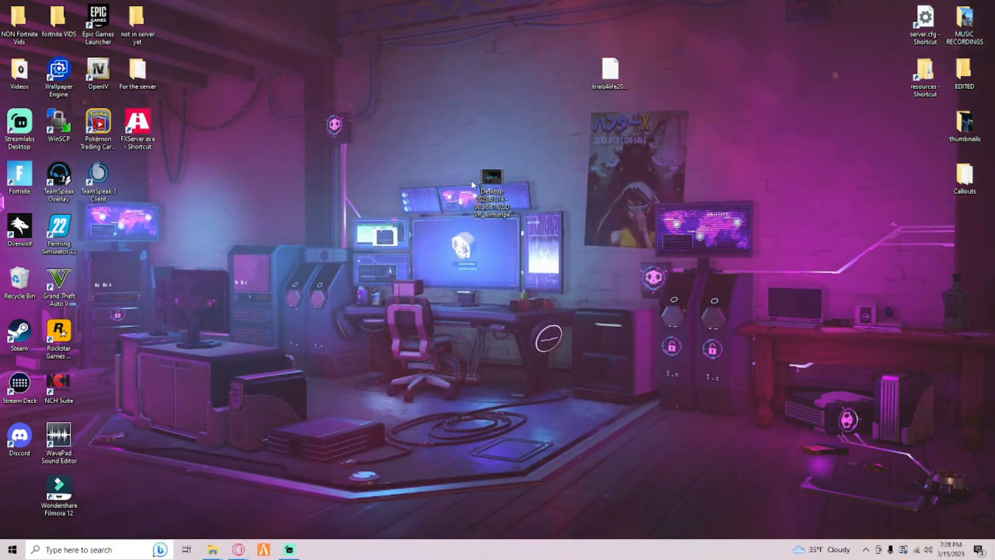
right_click(495, 190)
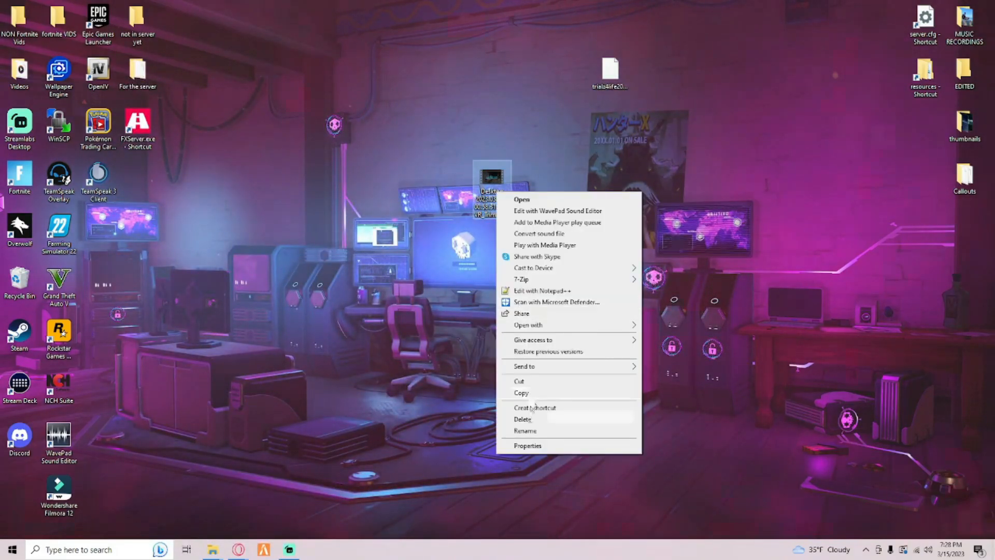
click(524, 417)
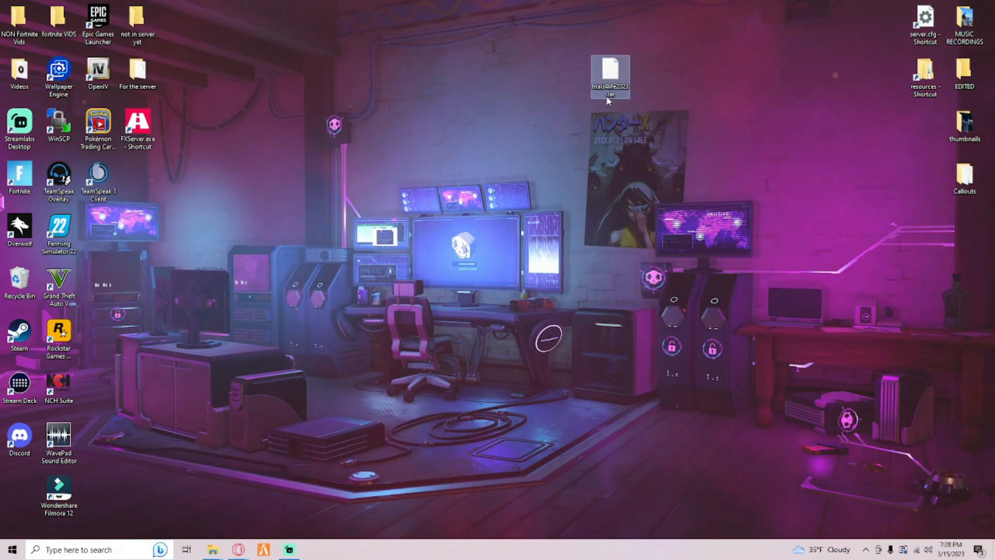
- Clear the trialz4life2023.rar archive off the desktop, check the contents of the "For the server" folder and close its window
drag(616, 75, 459, 178)
drag(401, 198, 472, 321)
double_click(139, 75)
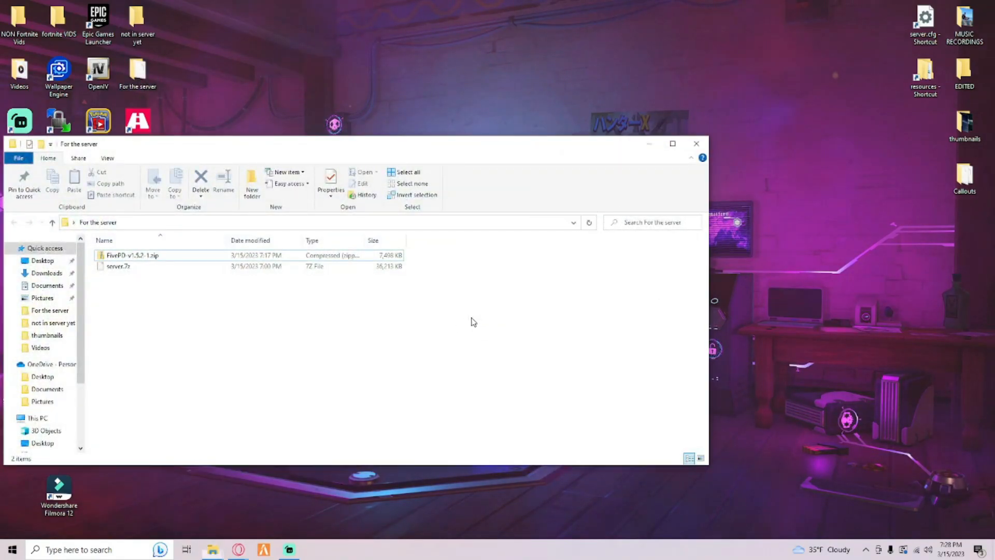
click(687, 144)
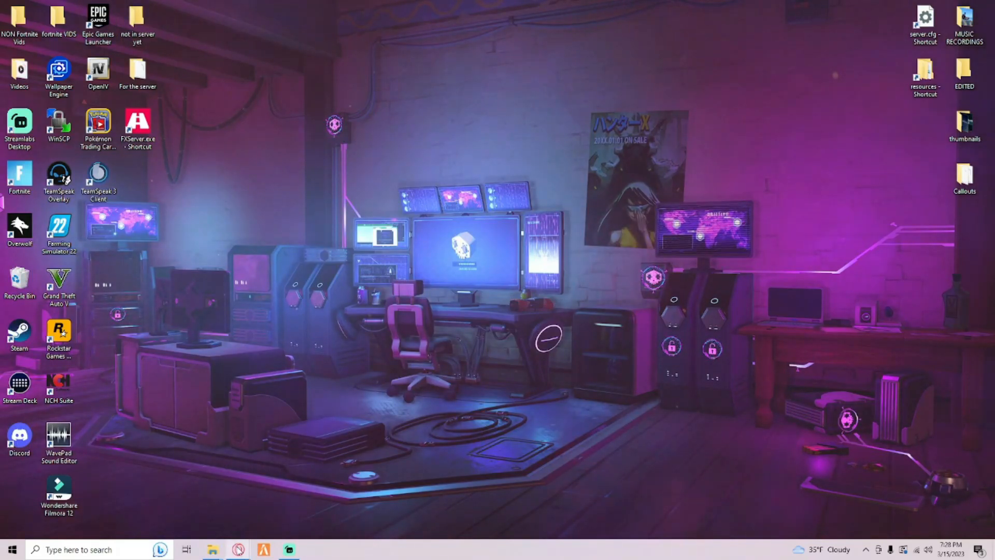
- Bring up the Opera GX window on the FivePD page and end the browser's task with Task Manager
mouse_move(239, 550)
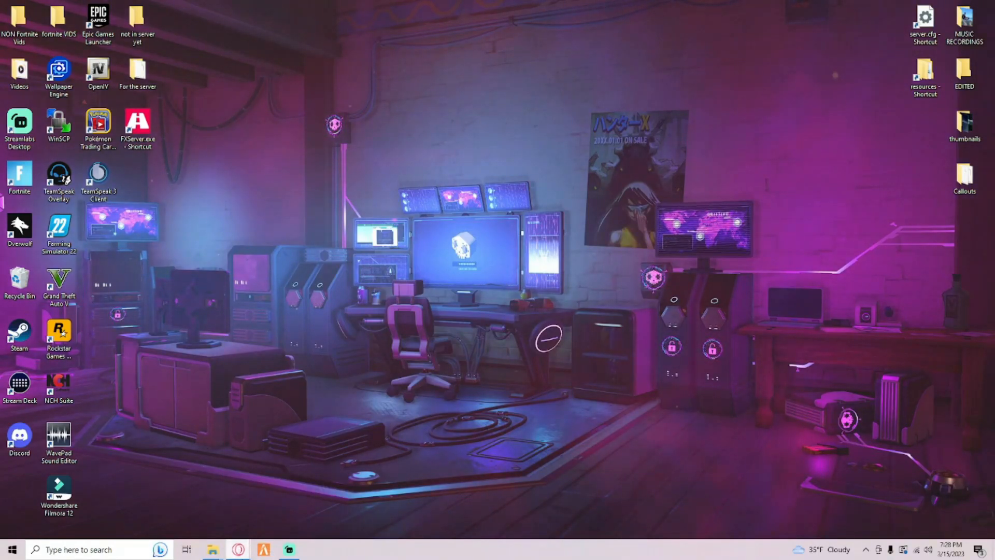
click(214, 513)
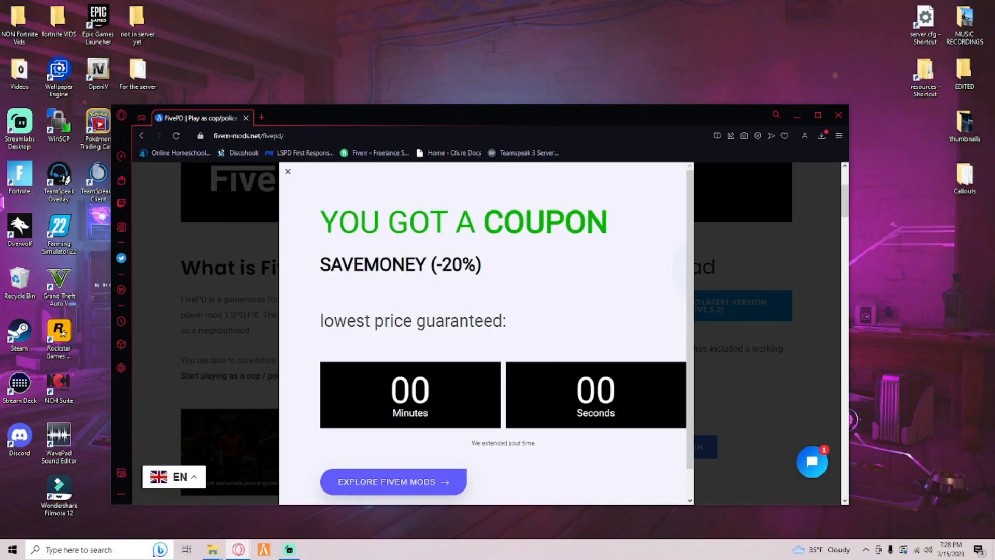
click(3, 551)
text(task manager)
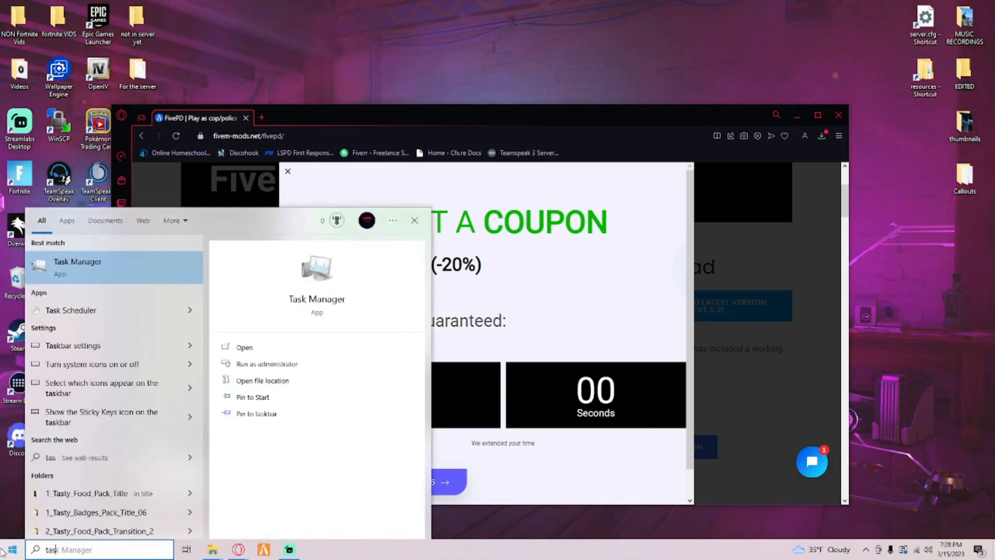
key(Return)
click(191, 133)
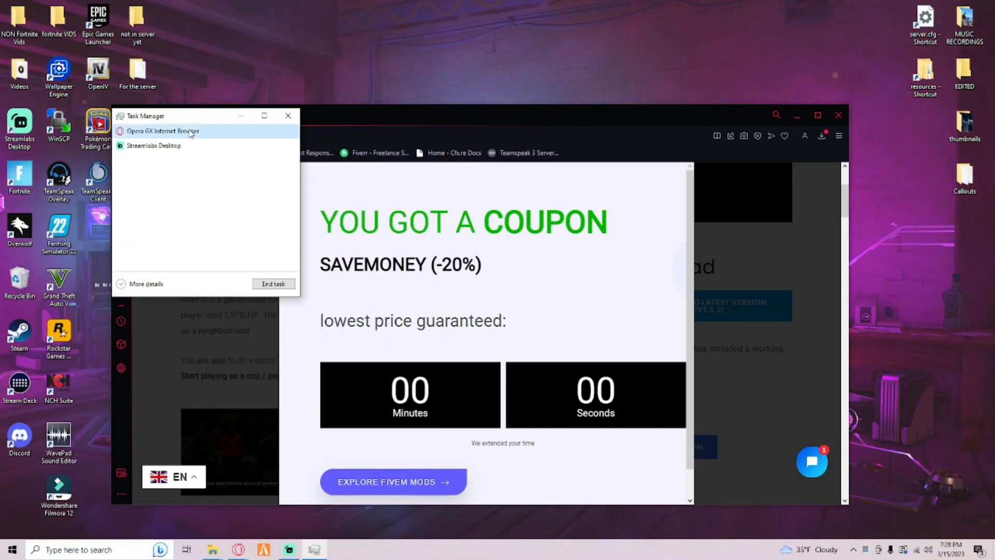
click(273, 283)
click(288, 115)
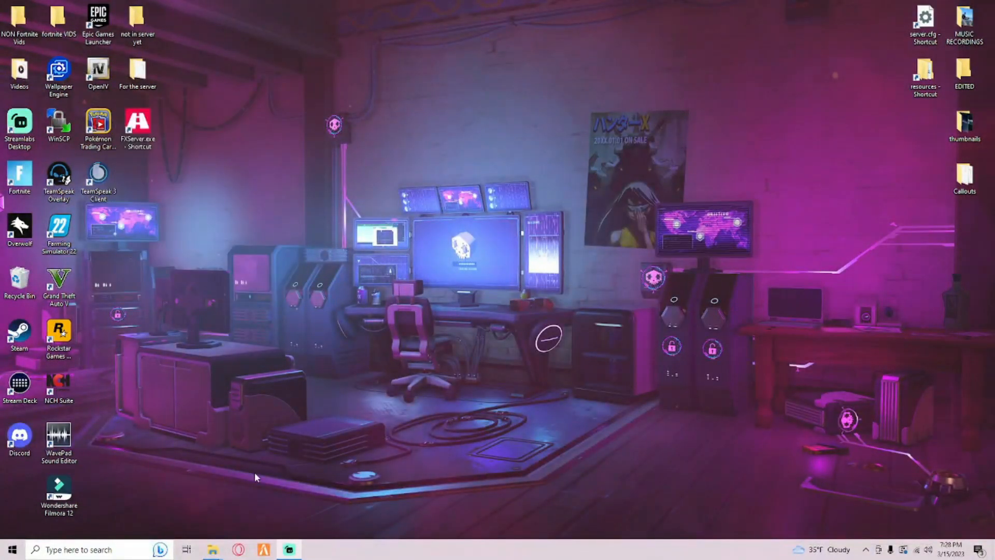
- Relaunch Opera GX, reposition its window and replace the restored FivePD tab with a new Speed Dial tab
click(238, 549)
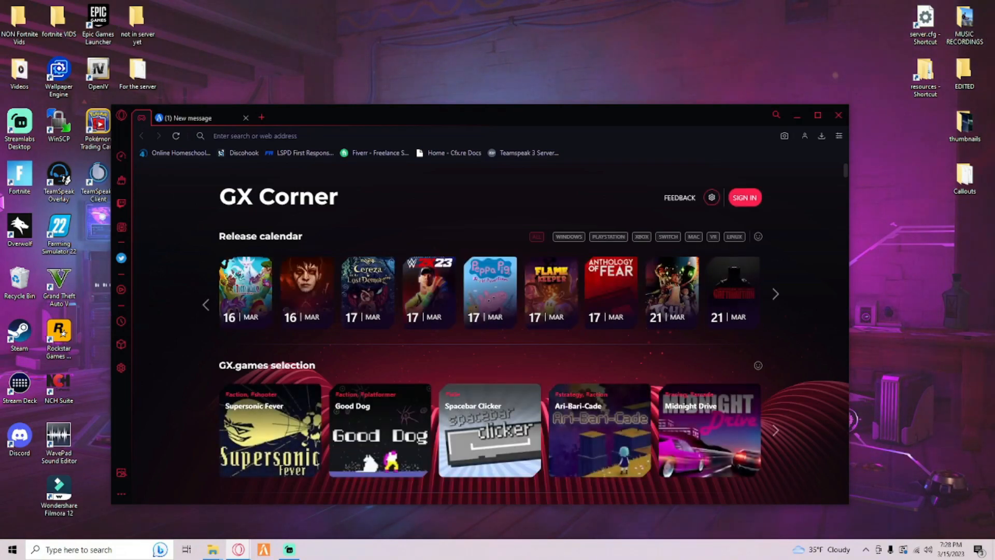
click(255, 136)
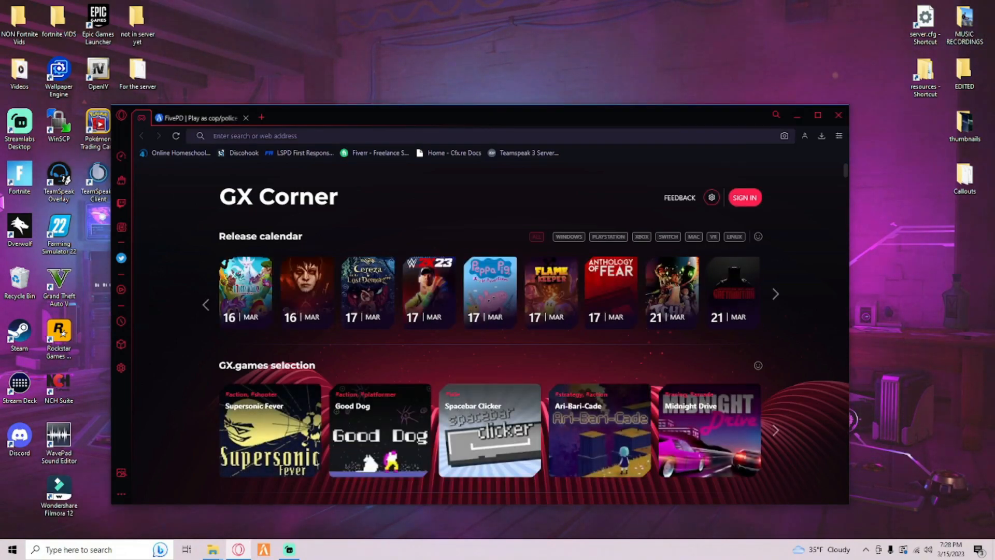
drag(331, 113, 359, 125)
click(290, 130)
click(275, 131)
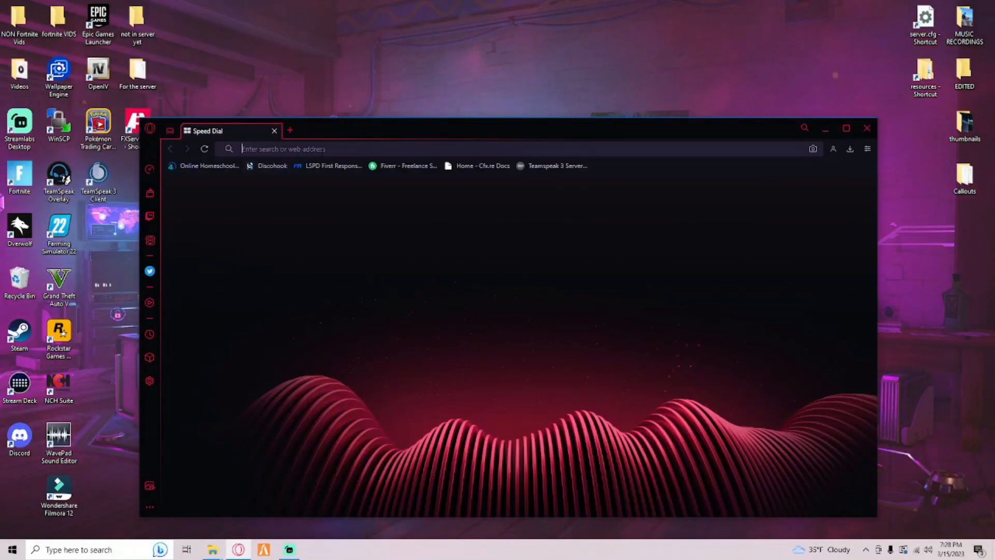
- Open the bookmarked LSPD First Response page in a maximized window and go to the GTA5 Vehicle Models category
text(ls)
key(BackSpace)
key(BackSpace)
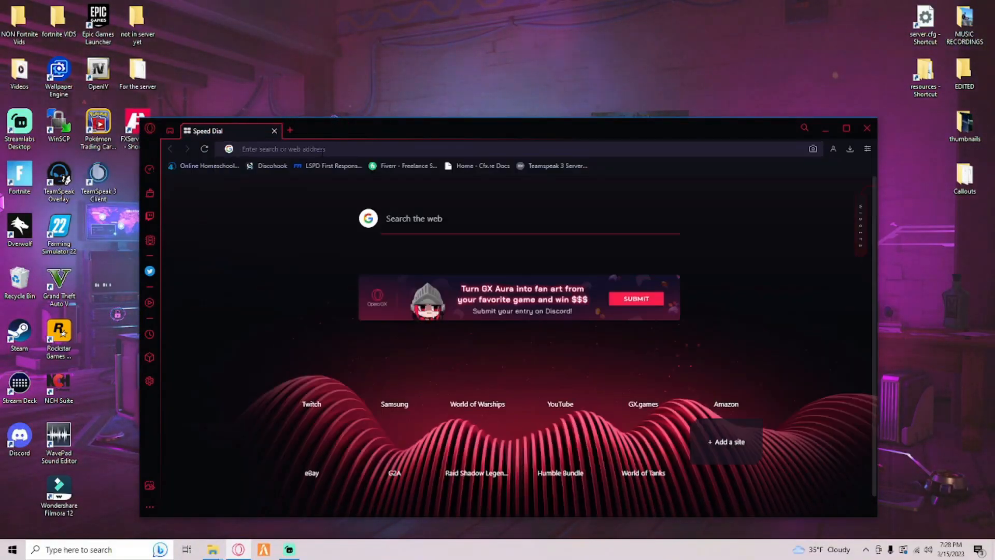
click(324, 166)
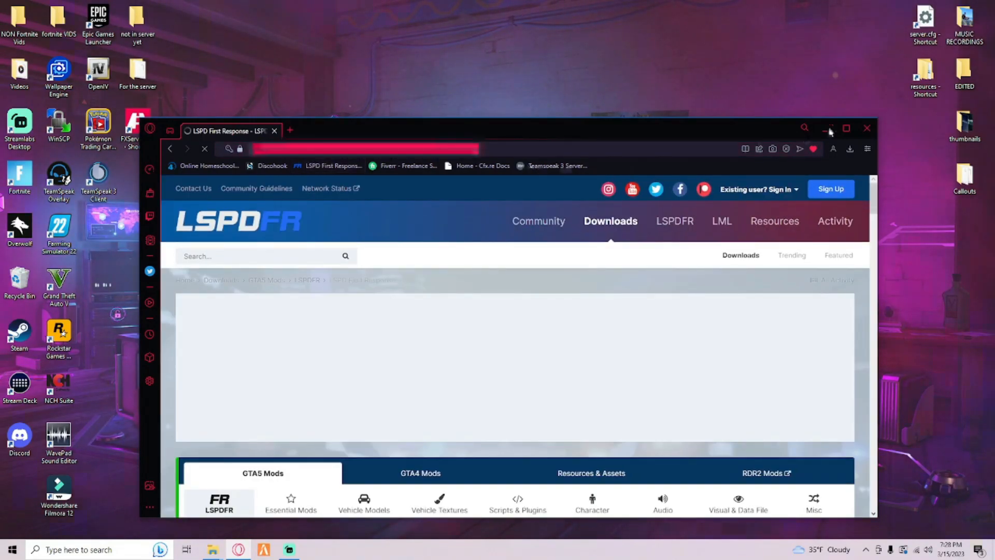
click(846, 128)
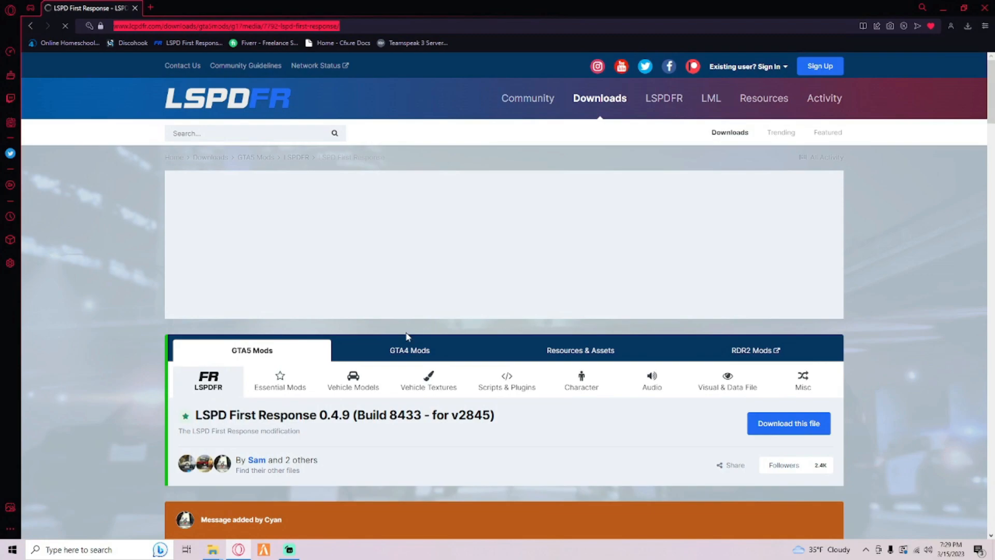
click(361, 386)
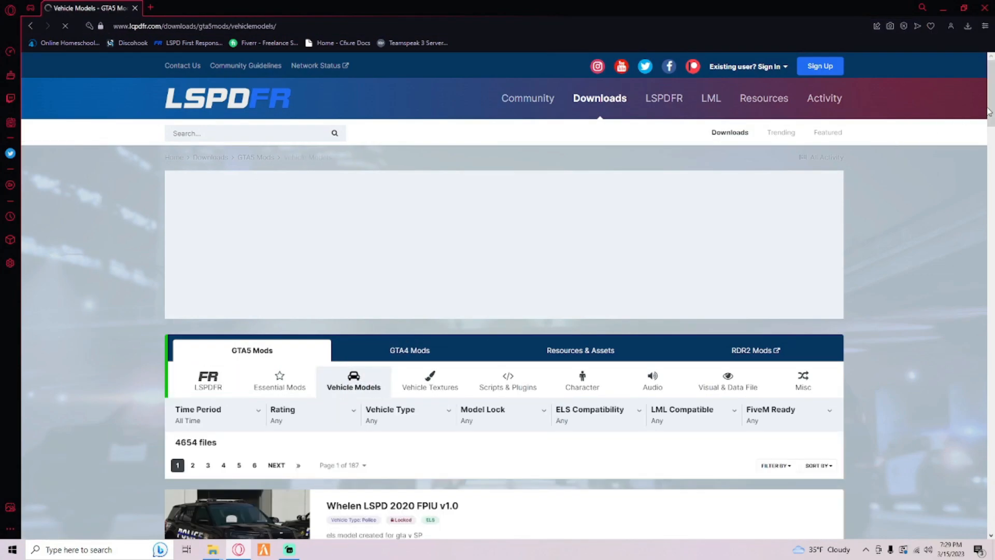
- Filter the vehicle models by FiveM Ready Yes, Vehicle Type Police and ELS Compatibility Non ELS
scroll(990, 115, down, 1)
scroll(990, 115, down, 2)
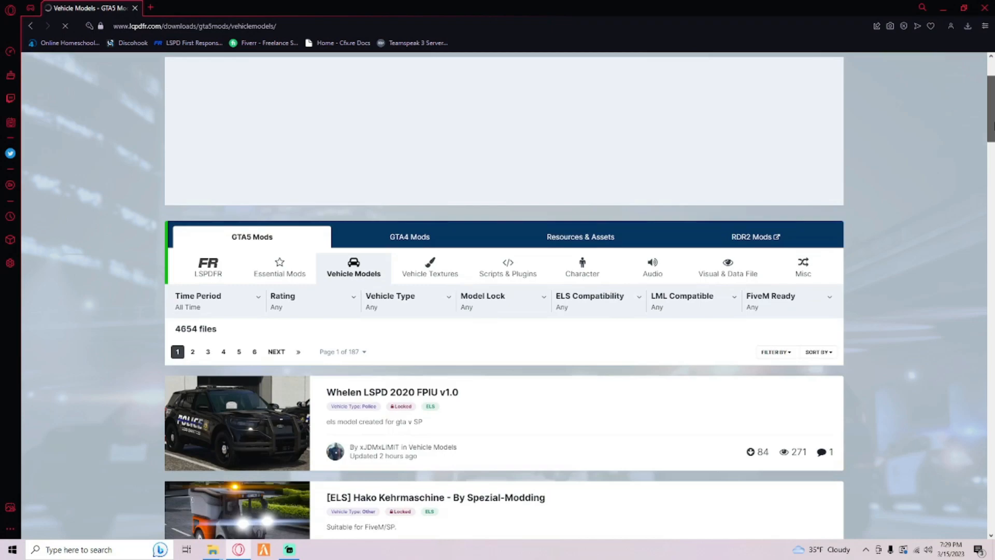
click(768, 304)
click(760, 330)
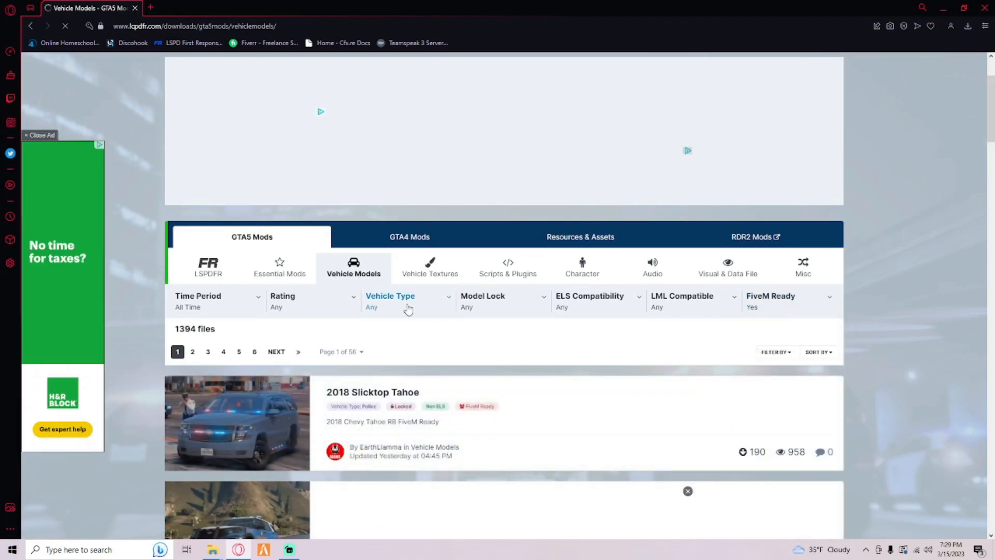
click(391, 302)
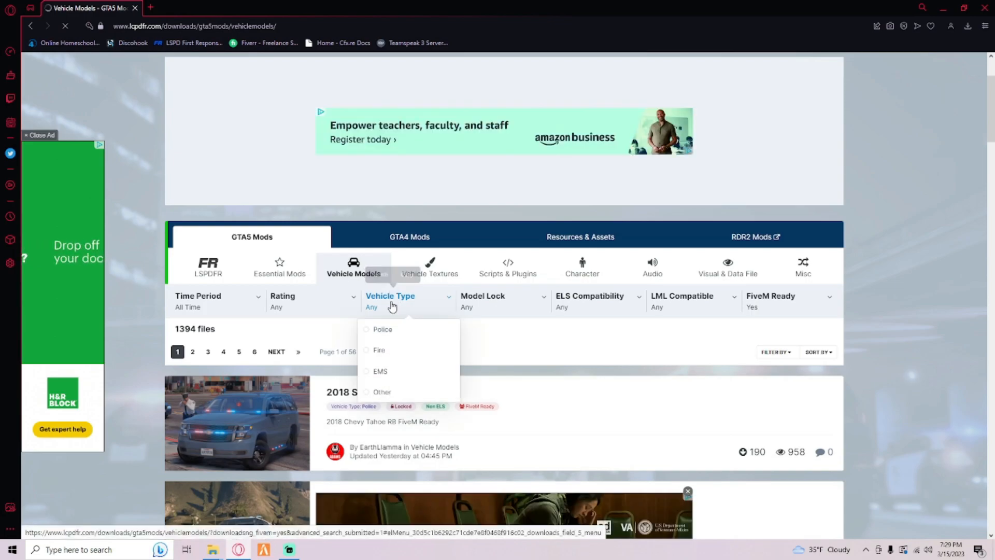
click(399, 334)
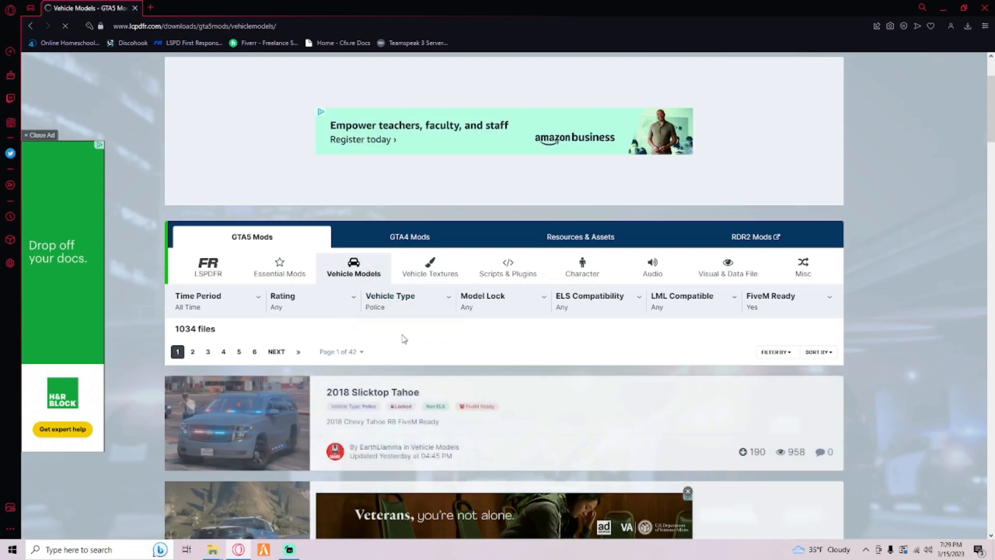
scroll(412, 337, down, 1)
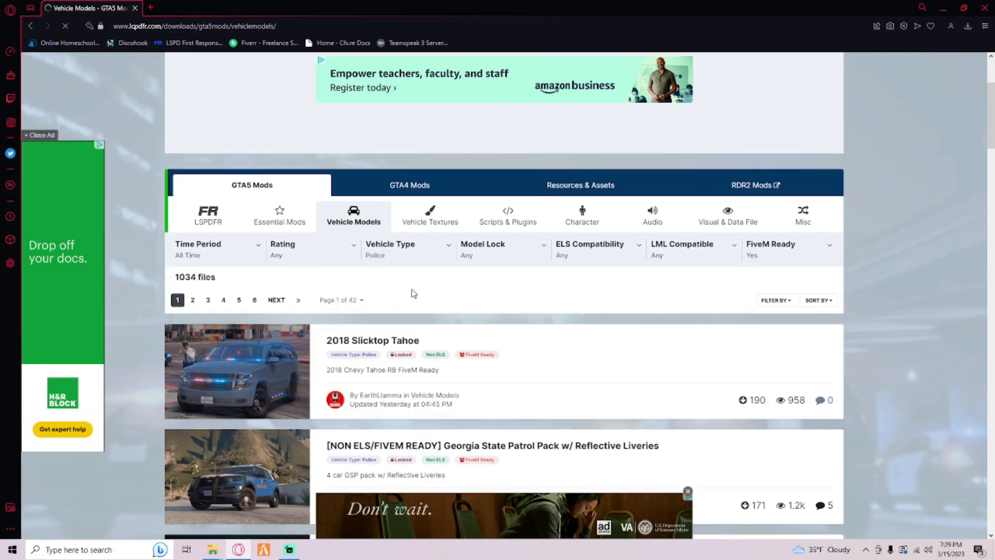
click(578, 257)
click(585, 303)
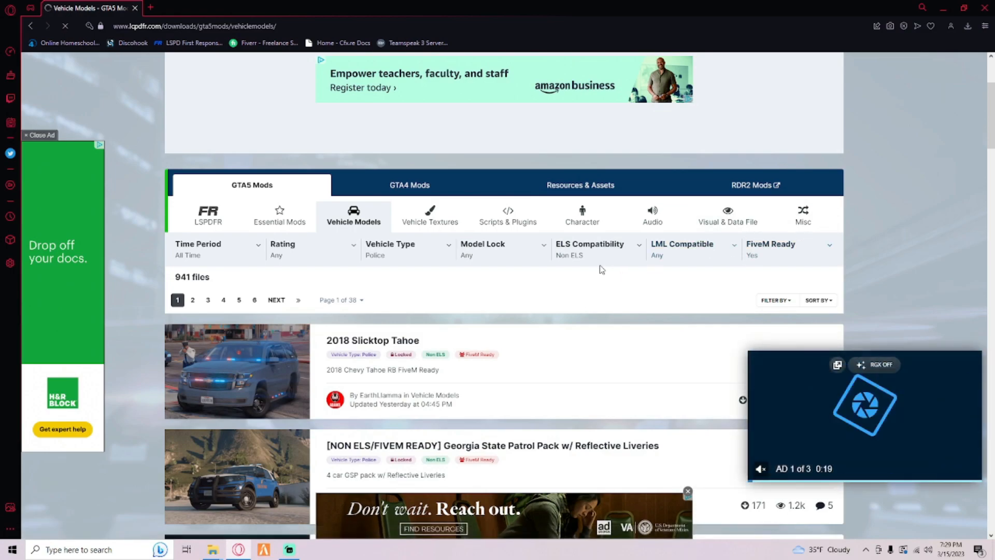
click(596, 248)
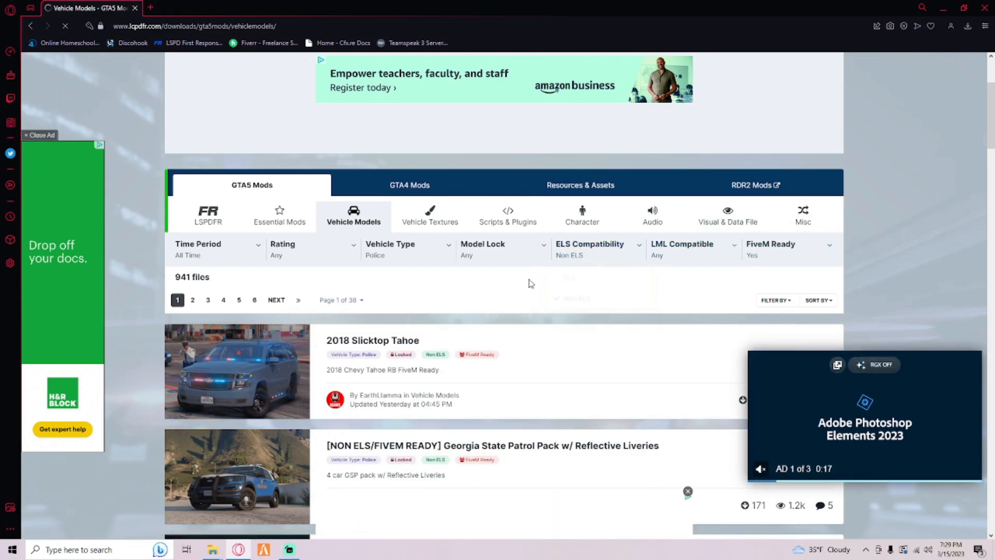
- Find the "LCSO 2013 FPIU Code 3 Mini Pack" in the filtered vehicle list and start downloading it
scroll(886, 386, down, 2)
scroll(887, 386, down, 2)
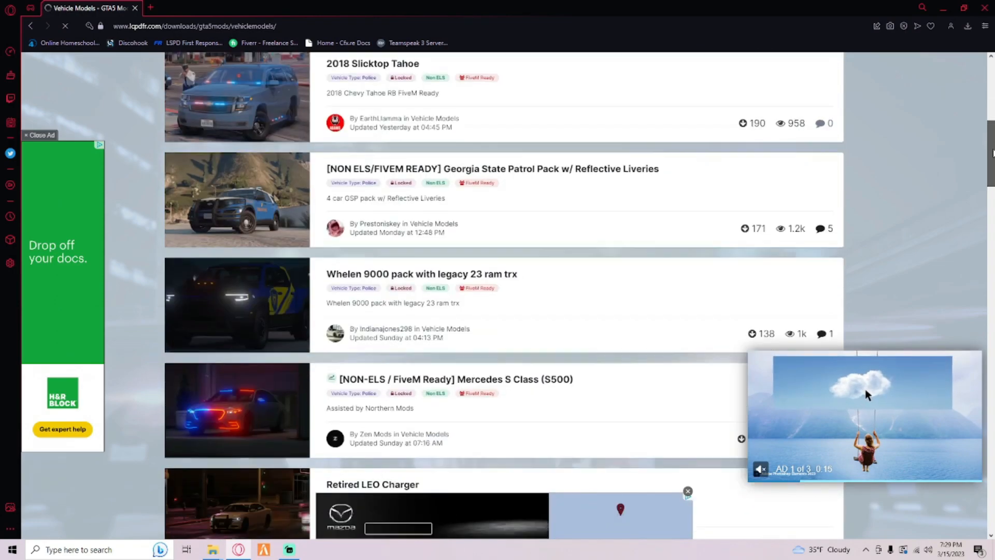
scroll(887, 386, down, 2)
mouse_move(990, 162)
mouse_down()
mouse_move(976, 331)
mouse_move(989, 224)
mouse_up()
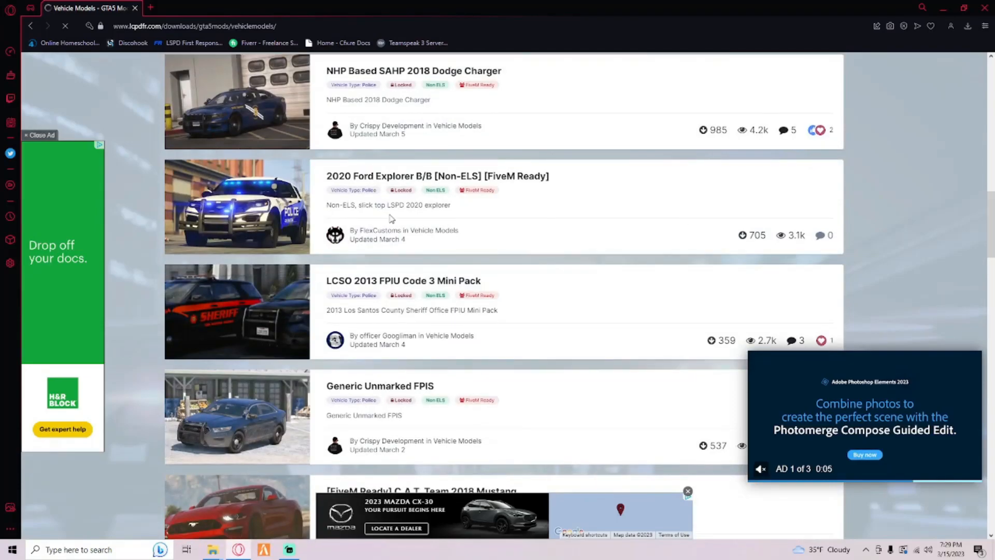
click(405, 287)
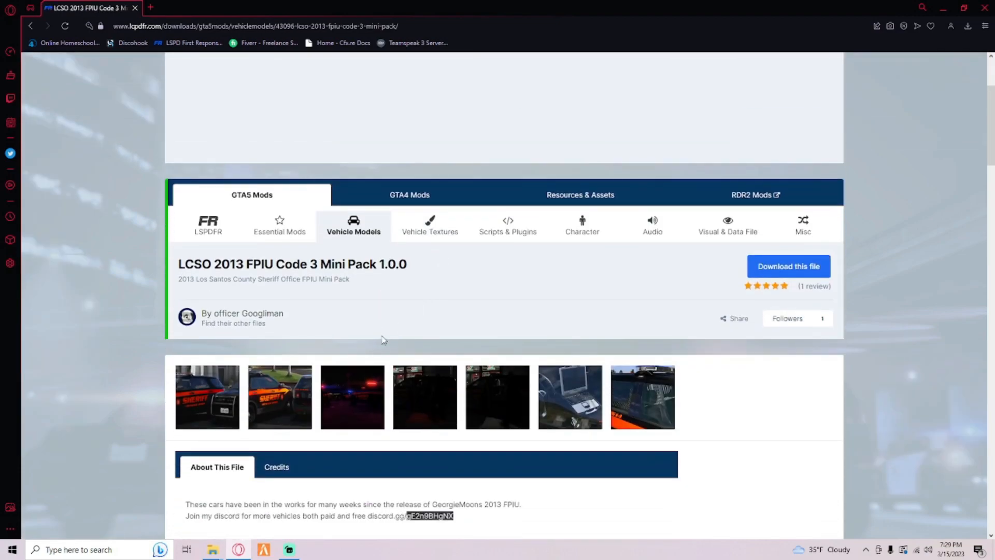
click(782, 265)
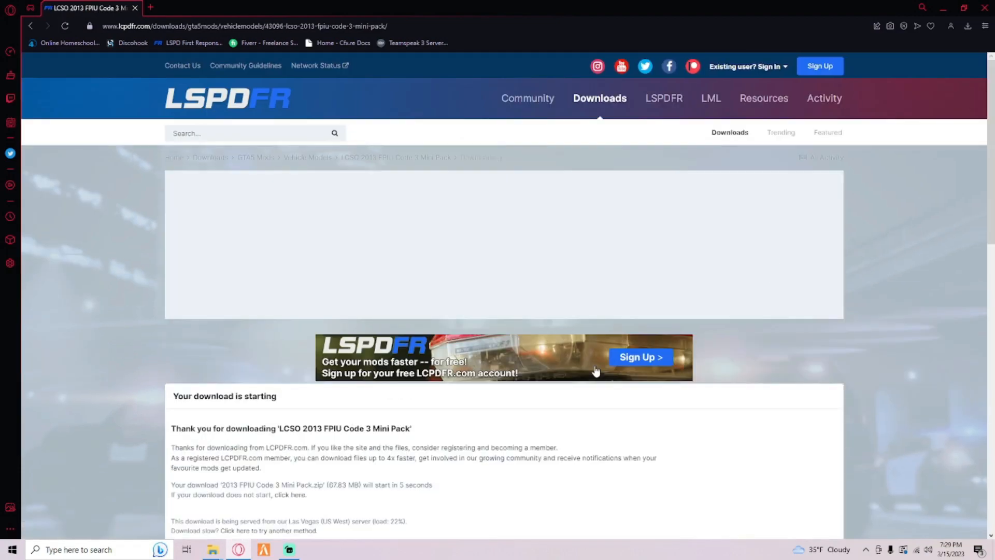
- Shrink the browser window, place the downloaded "2013 FPIU Code 3 Mini Pack.zip" on the desktop near the resources shortcut and minimize the browser
drag(492, 8, 475, 39)
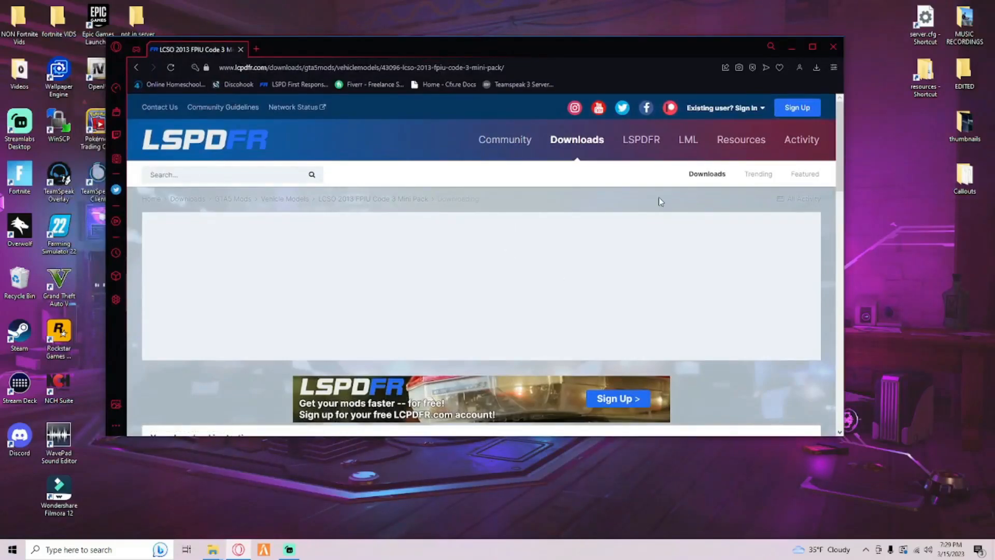
click(816, 68)
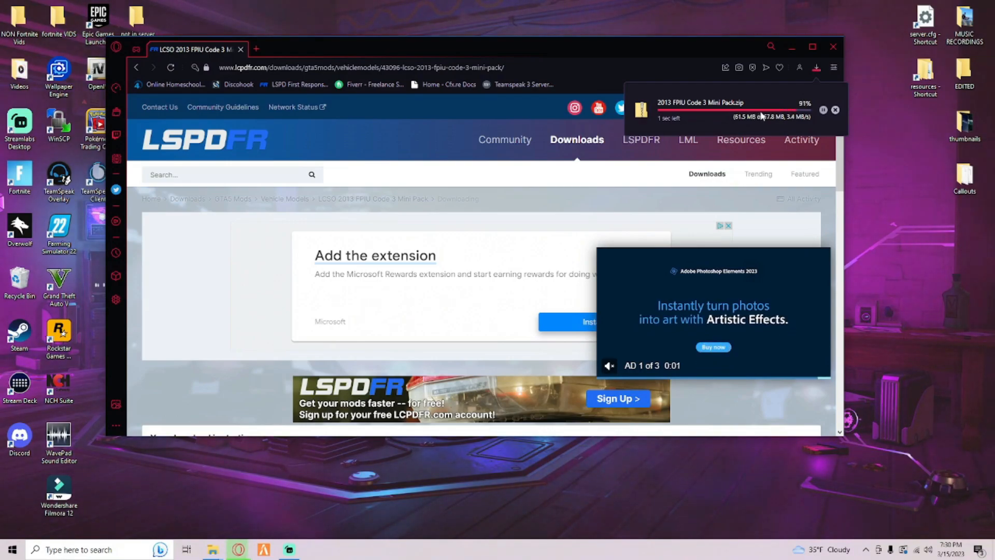
drag(742, 108, 885, 129)
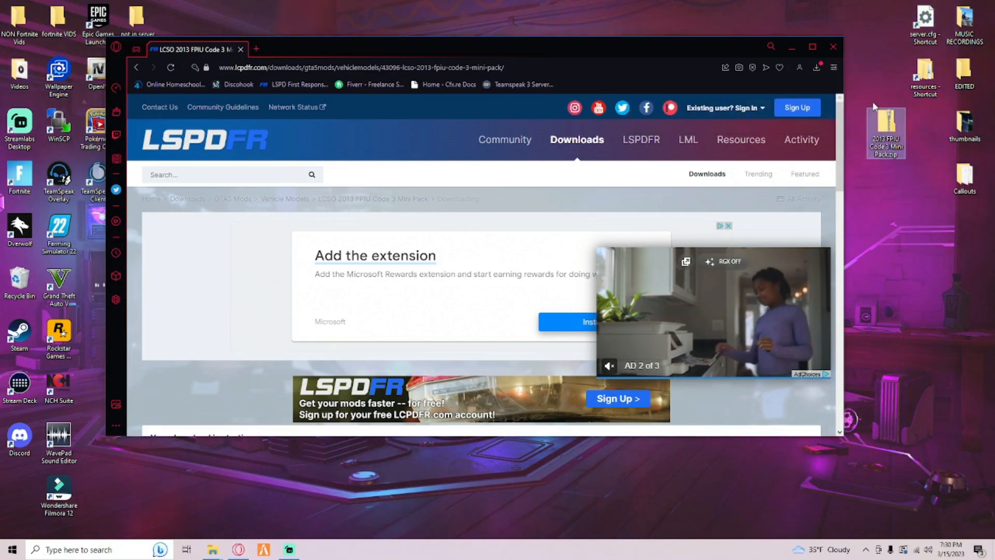
click(792, 47)
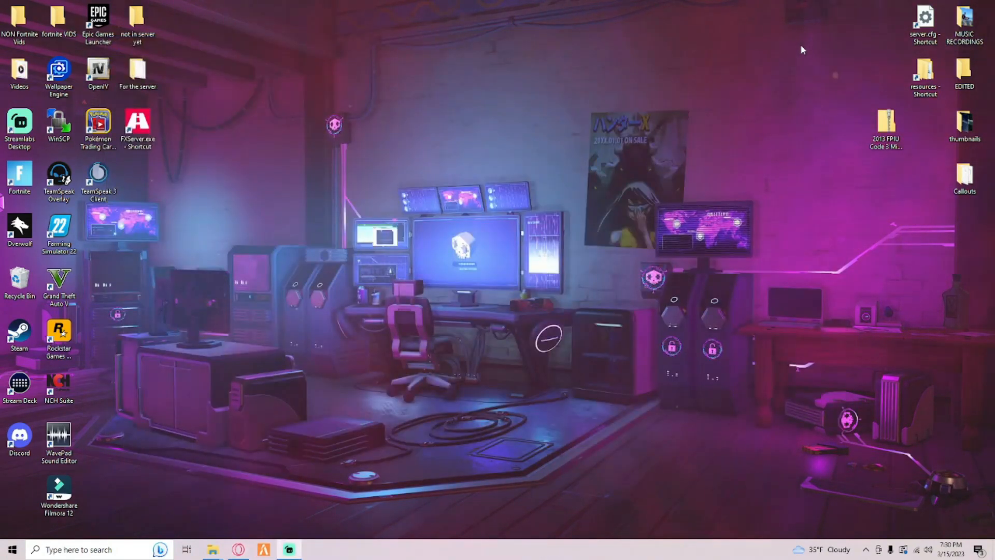
- Open the server's resources folder from its desktop shortcut and create a new folder named [Cars] in it
double_click(915, 85)
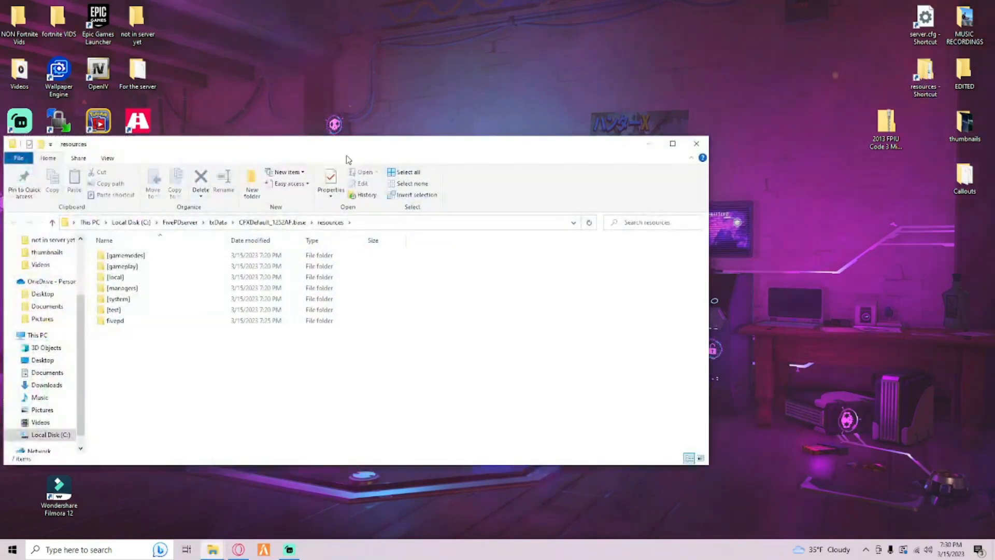
drag(323, 152, 351, 134)
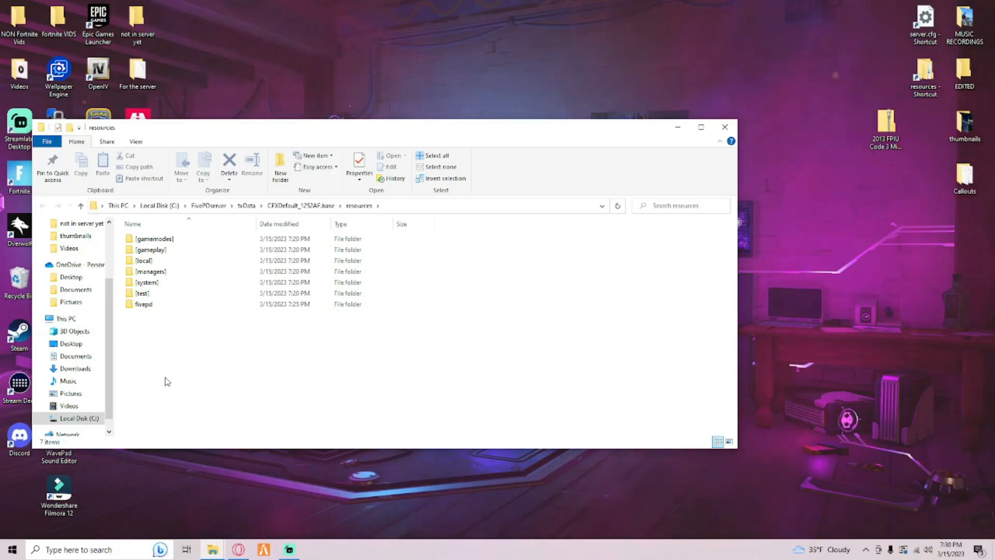
right_click(174, 355)
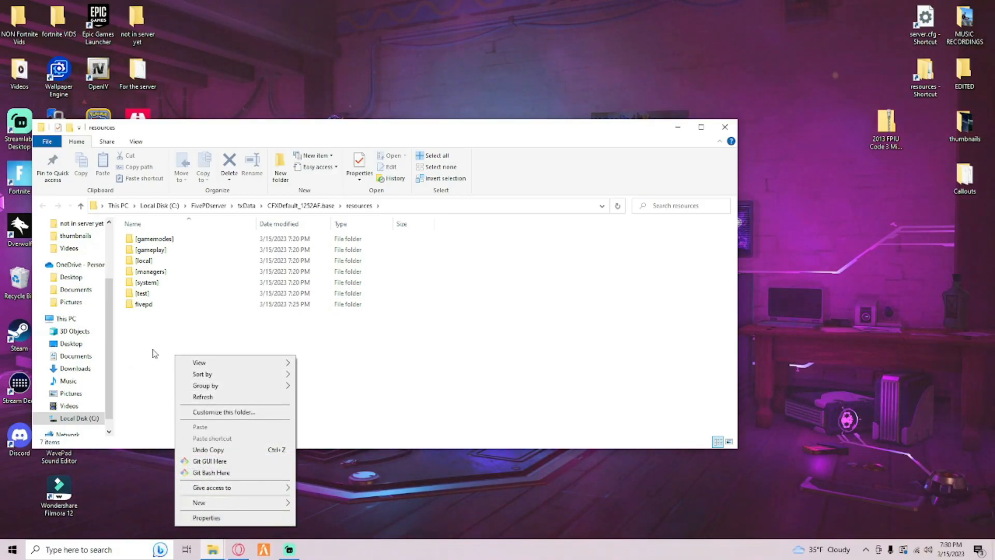
mouse_move(234, 502)
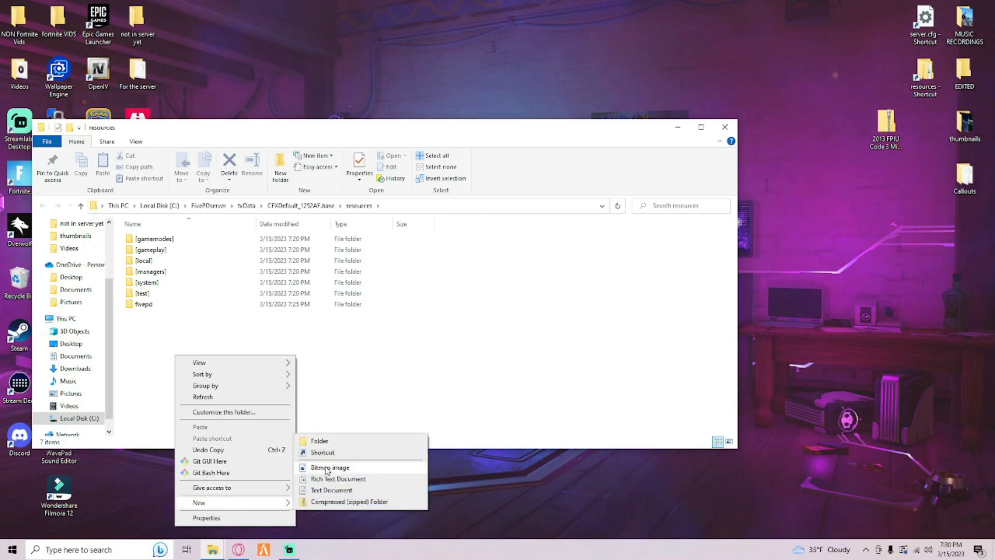
click(350, 441)
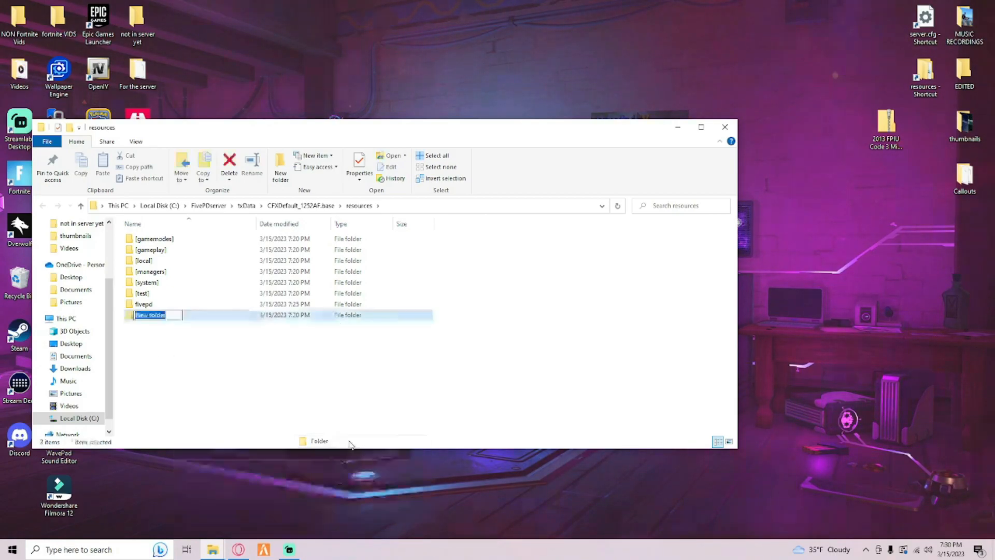
key(BackSpace)
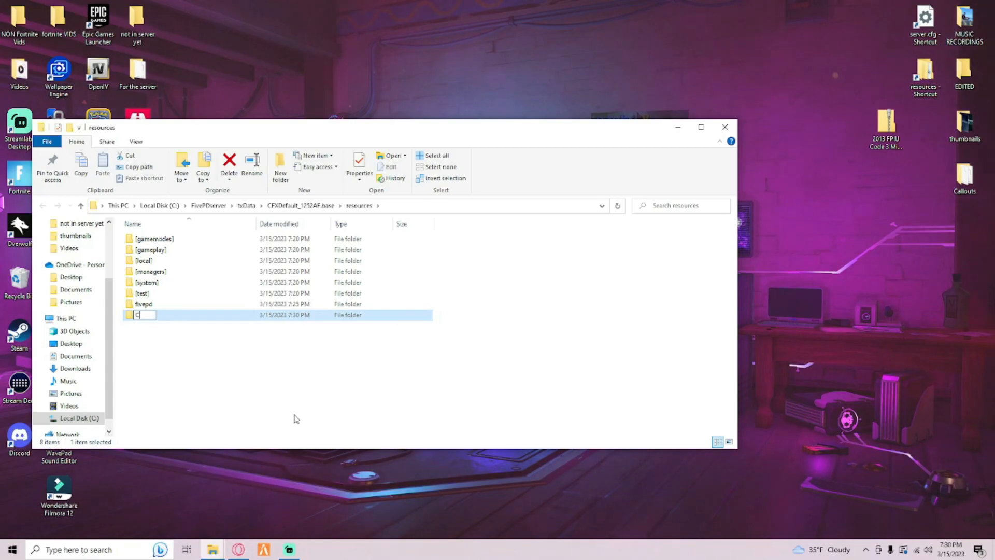
text(C)
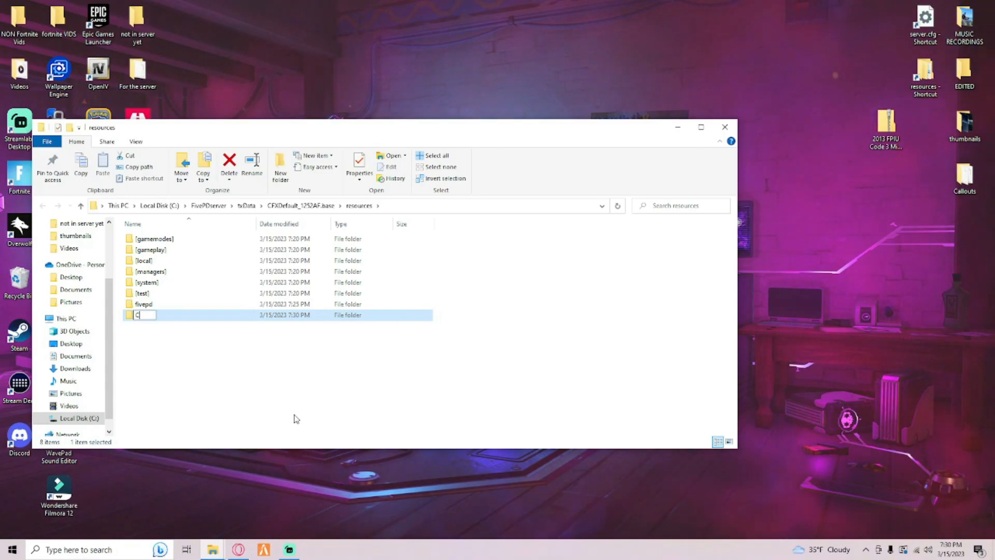
text(a)
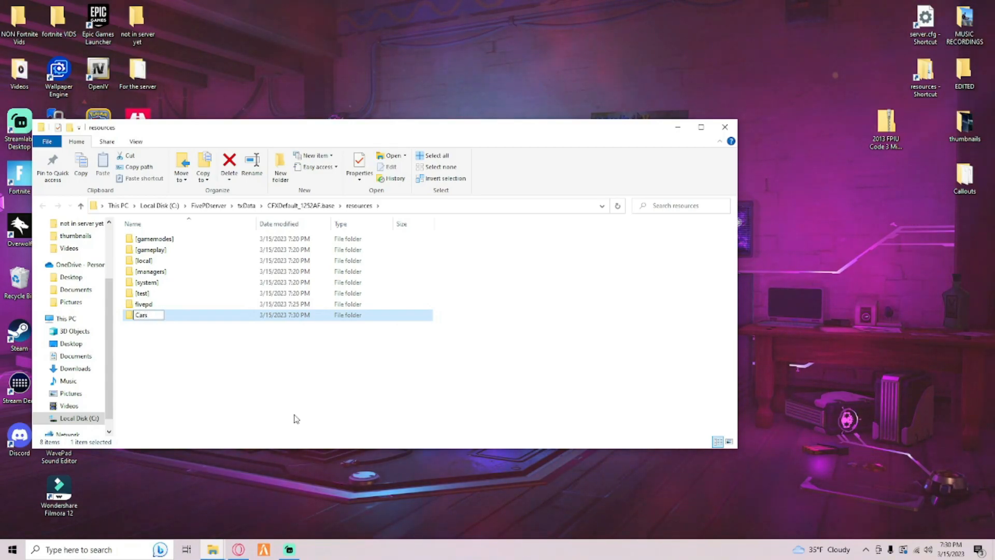
text(rs)
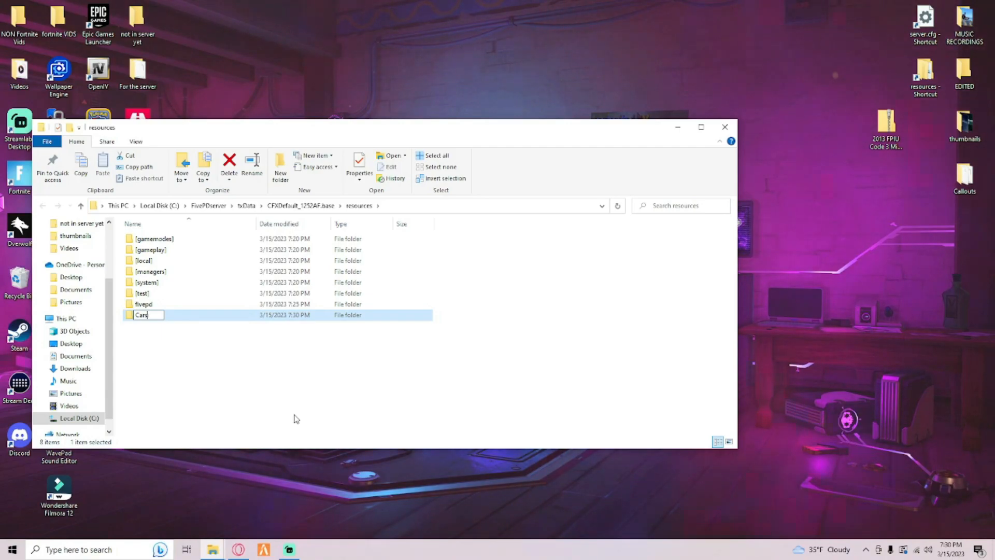
text(])
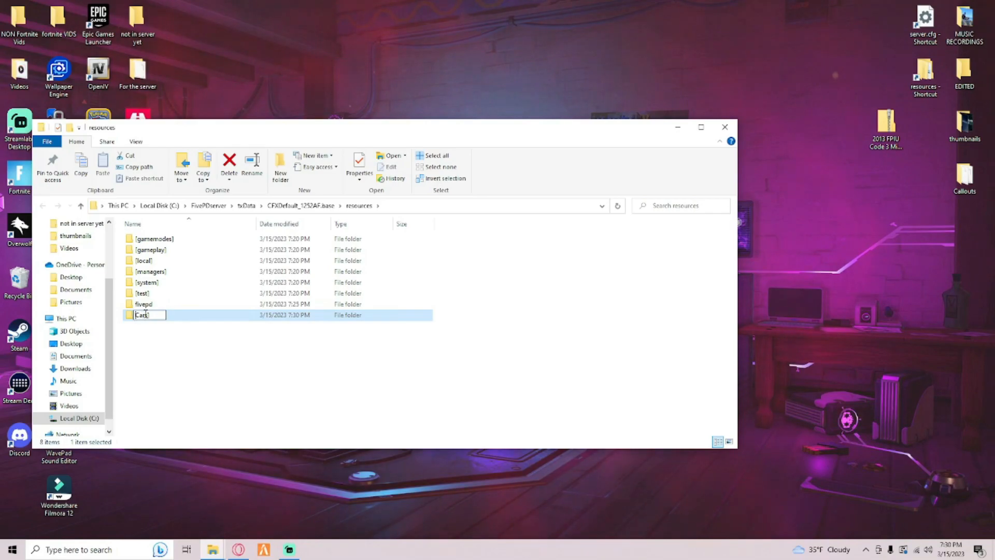
key(Home)
text([)
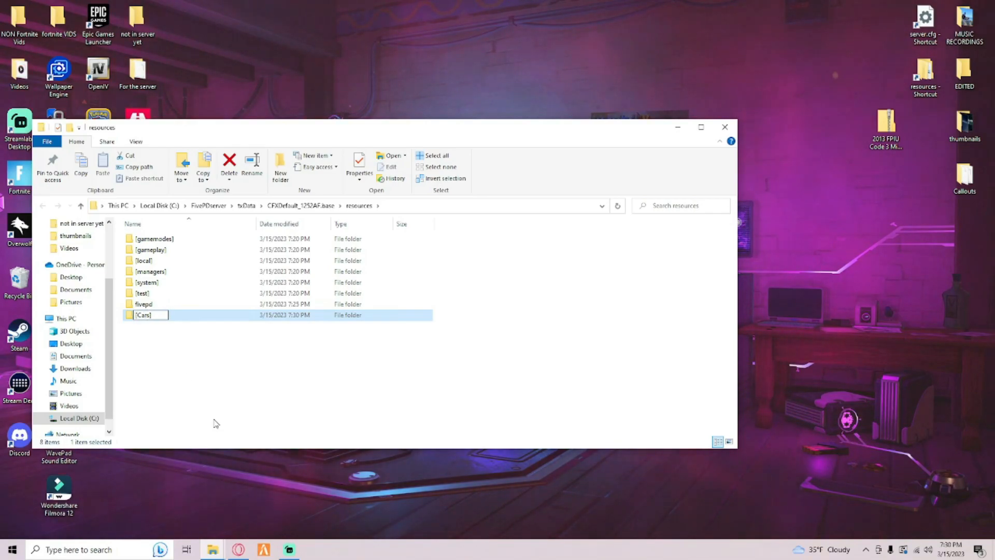
key(Return)
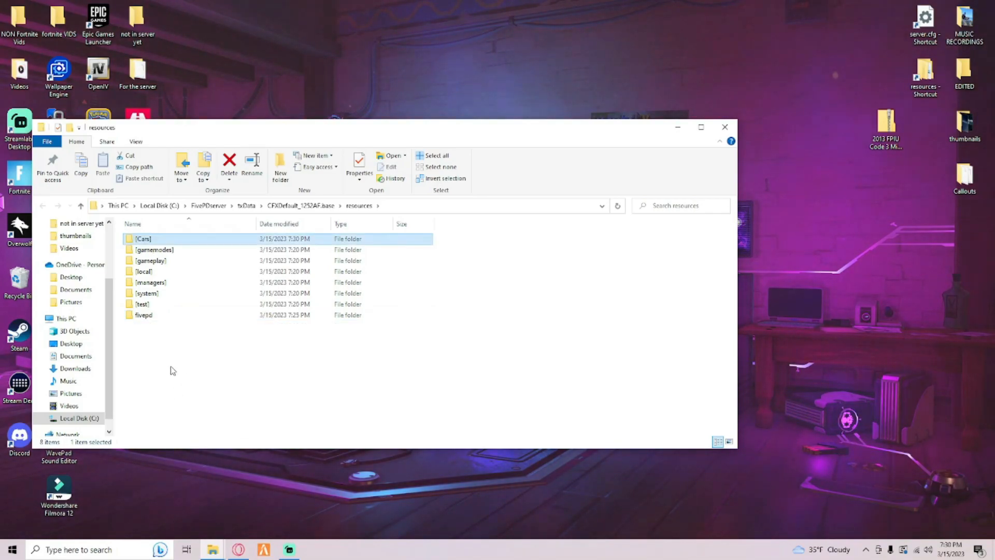
click(173, 370)
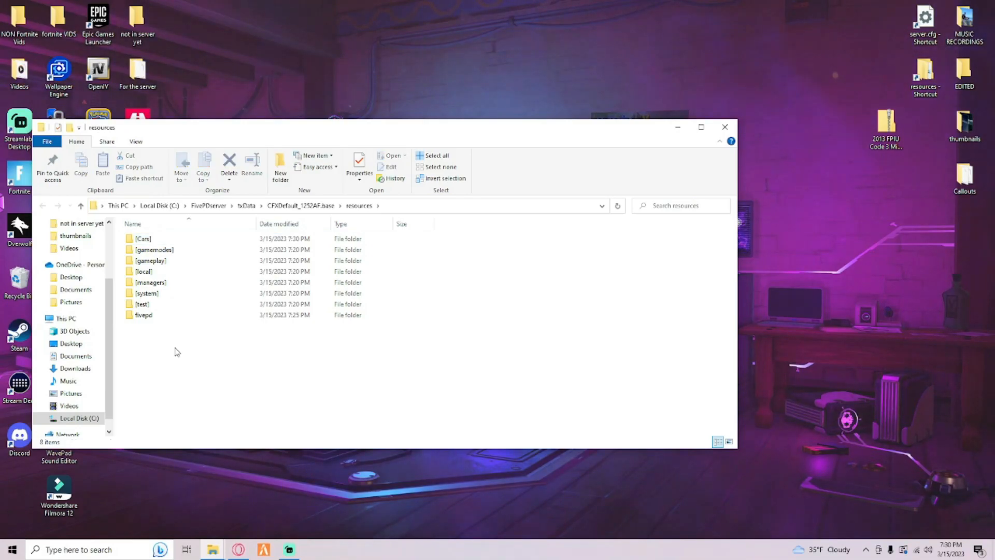
- Open the empty [Cars] folder and the 2013 FPIU Code 3 Mini Pack archive in two windows side by side
double_click(173, 240)
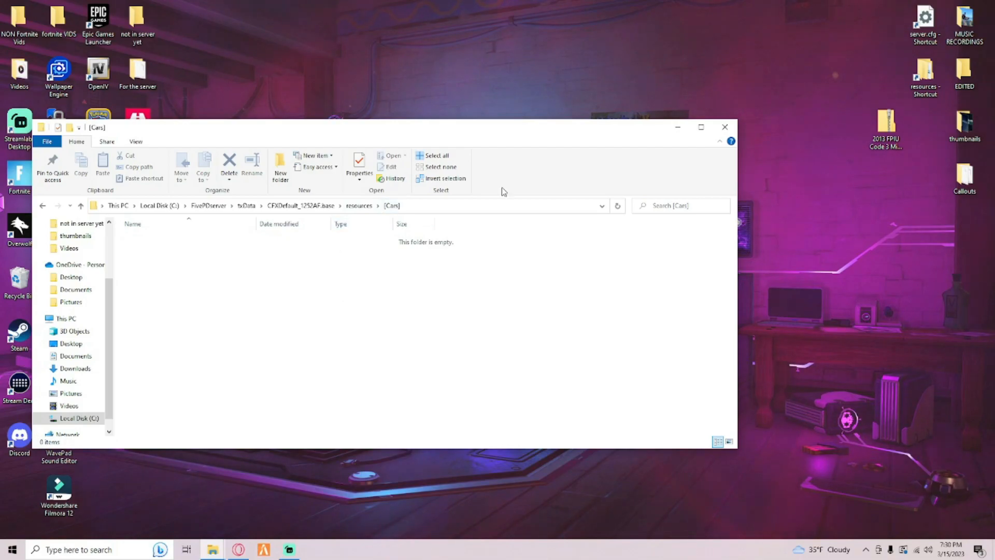
double_click(887, 129)
drag(263, 143, 564, 156)
click(266, 251)
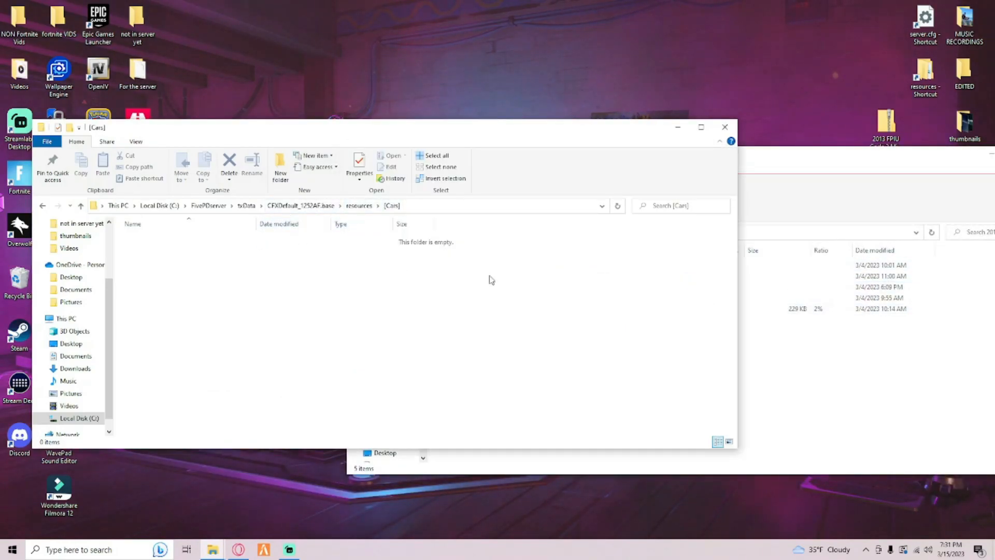
click(746, 164)
drag(346, 225, 768, 232)
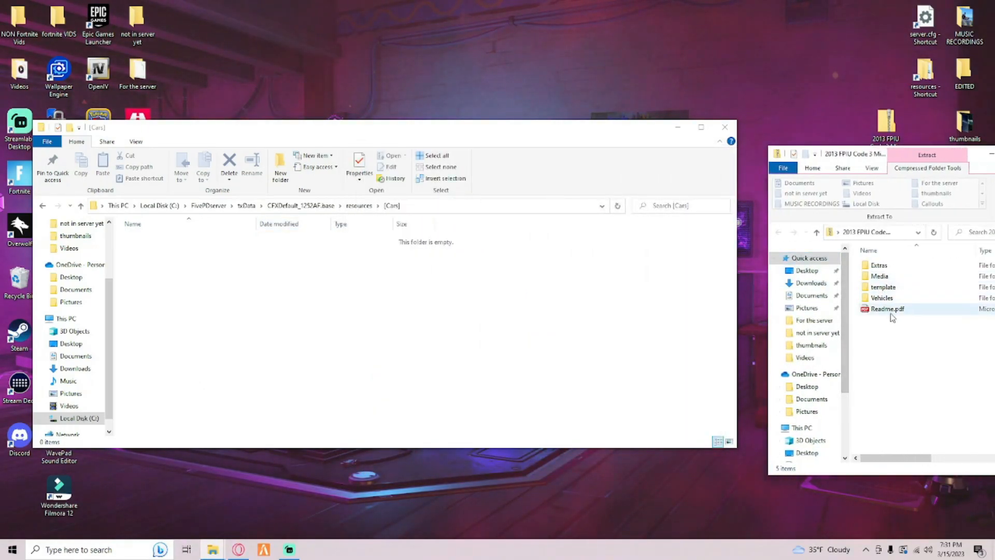
- Check the vehicle folders inside the archive's Vehicles folder and copy both 13FPIU and 13FPIUK9 into [Cars]
double_click(880, 299)
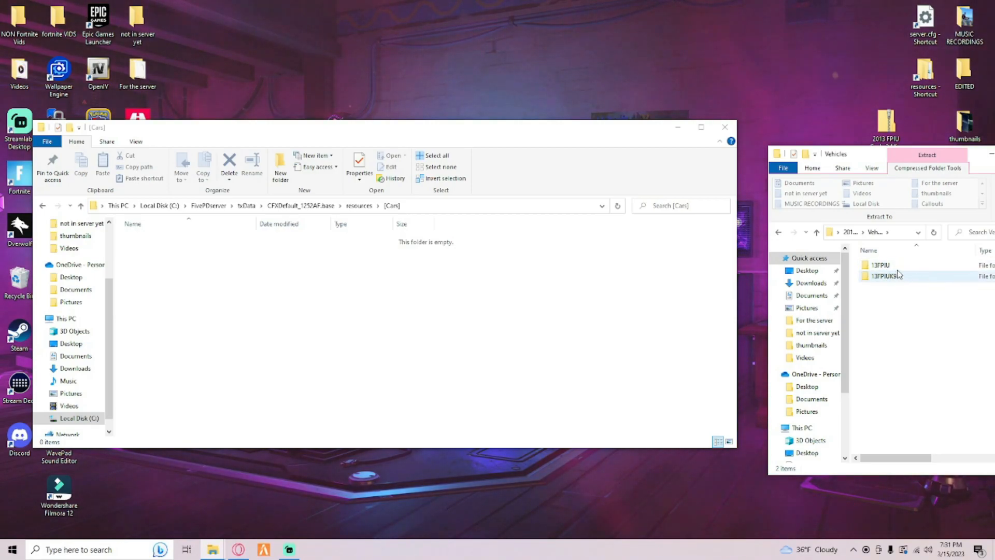
double_click(881, 264)
click(816, 232)
double_click(874, 276)
click(816, 231)
ctrl+click(891, 267)
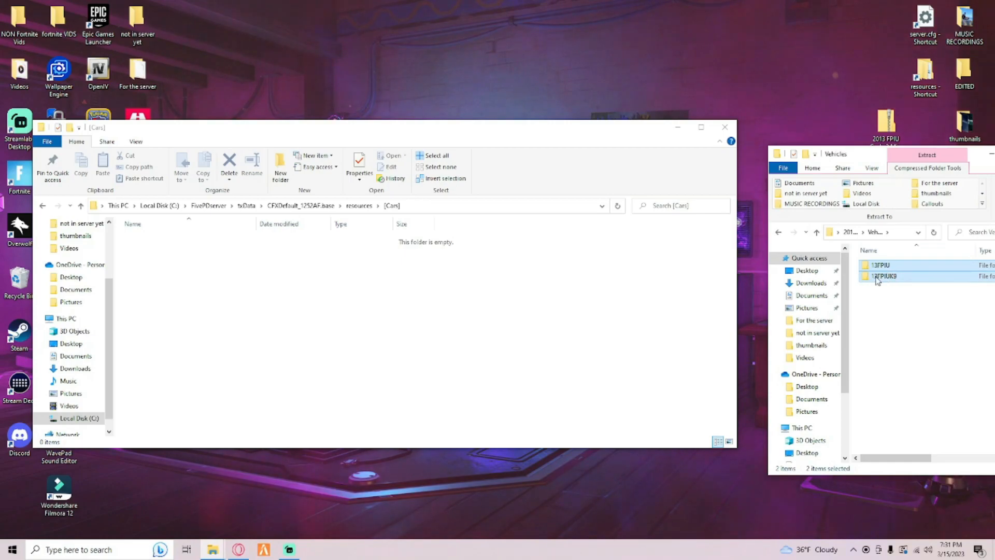
drag(879, 278, 263, 274)
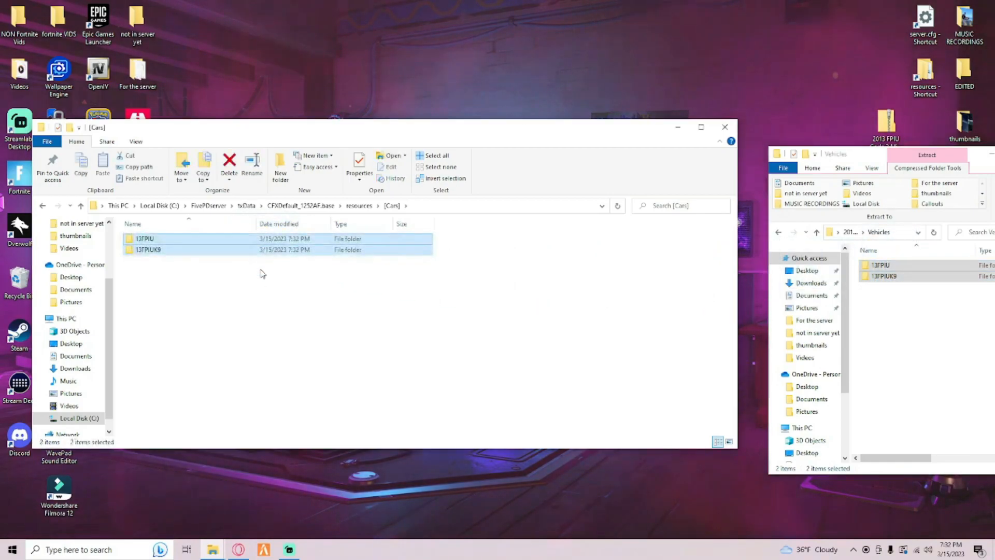
click(254, 275)
- Close the archive window and move the mini pack zip from the desktop into the "For the server" folder
drag(940, 151, 728, 161)
click(826, 170)
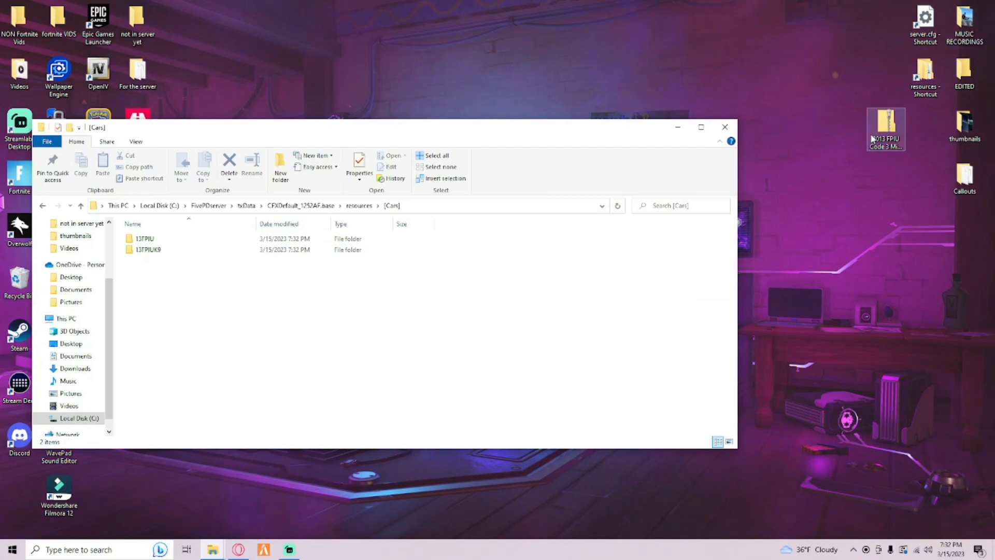
click(886, 127)
drag(881, 132, 148, 80)
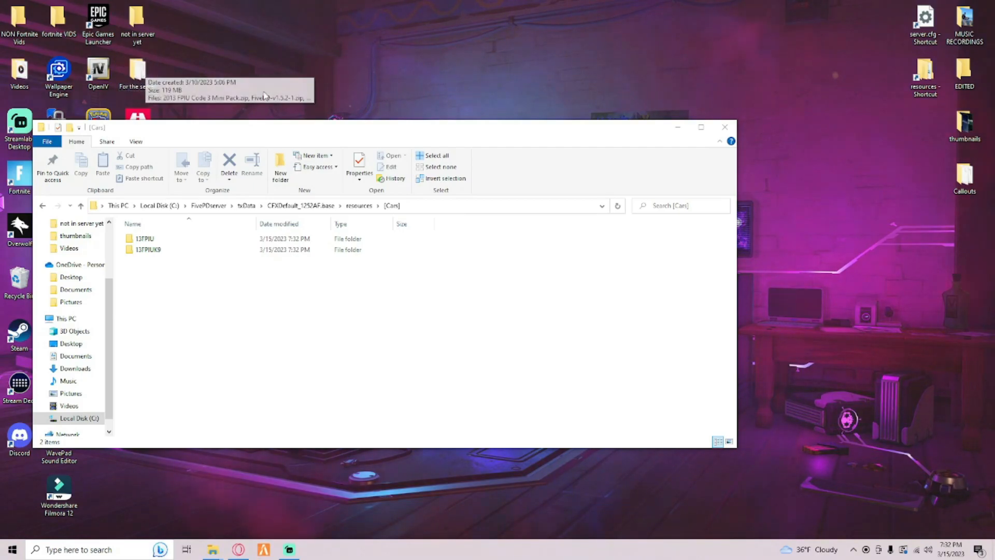
- Open server.cfg in Notepad++ and add the line "ensure [Cars]" below "ensure fivepd"
right_click(928, 38)
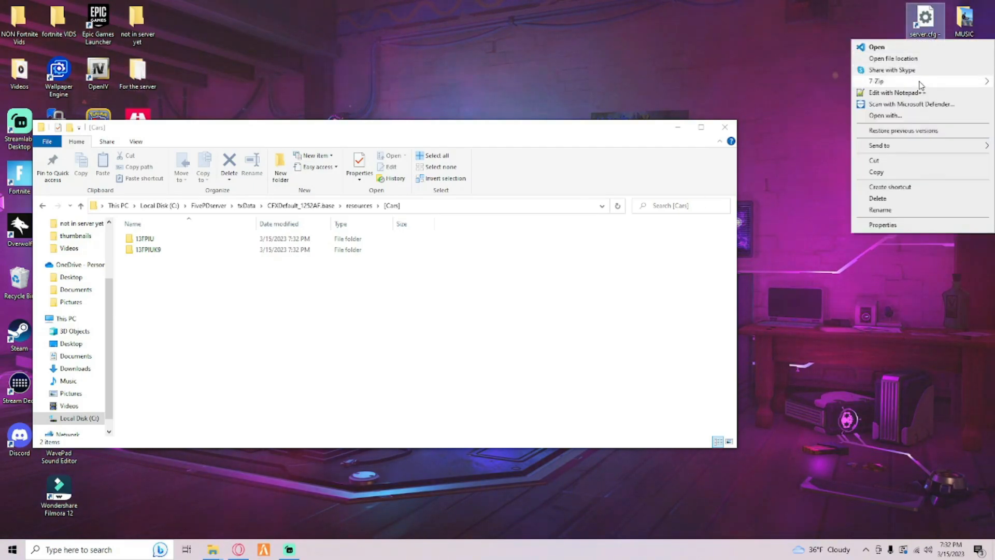
click(901, 92)
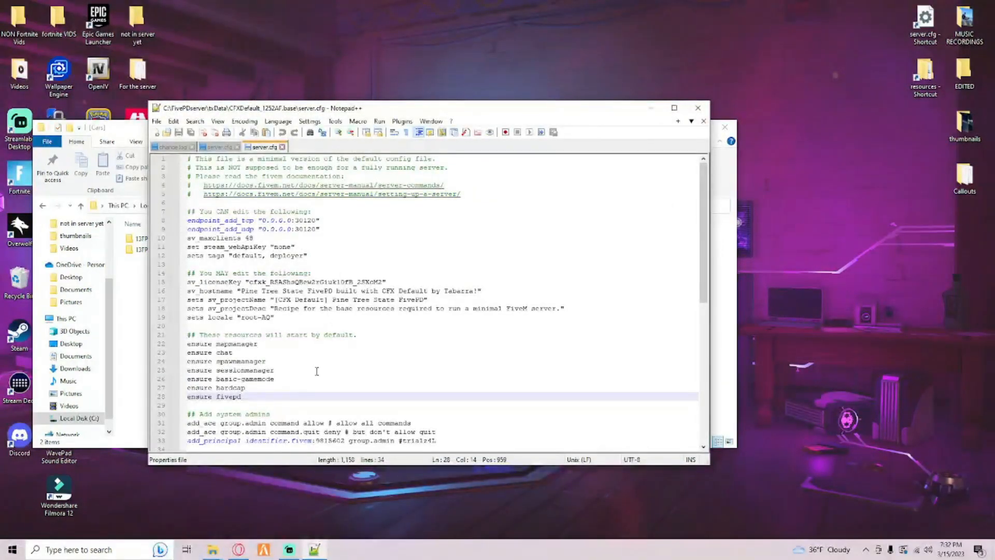
key(Return)
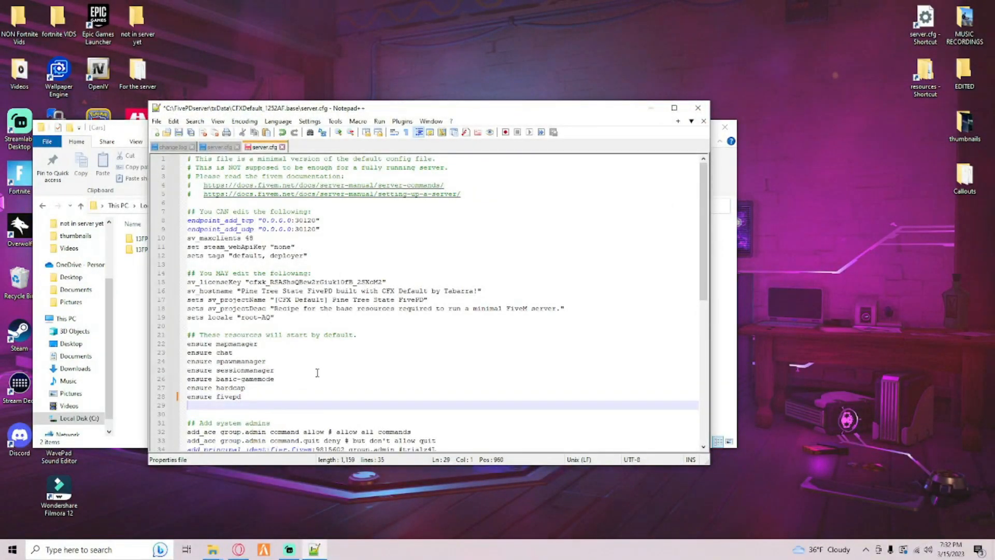
text(ensure )
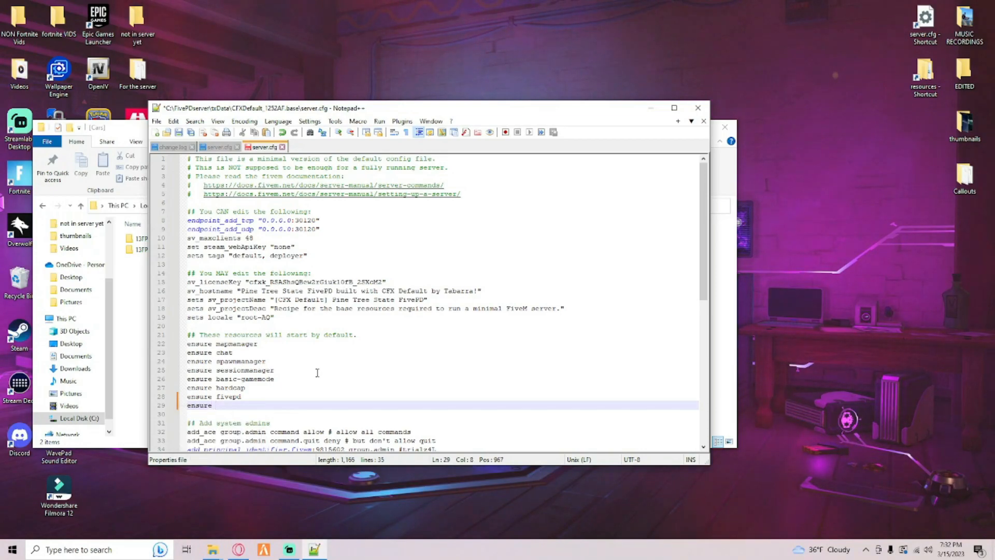
text(Cars)
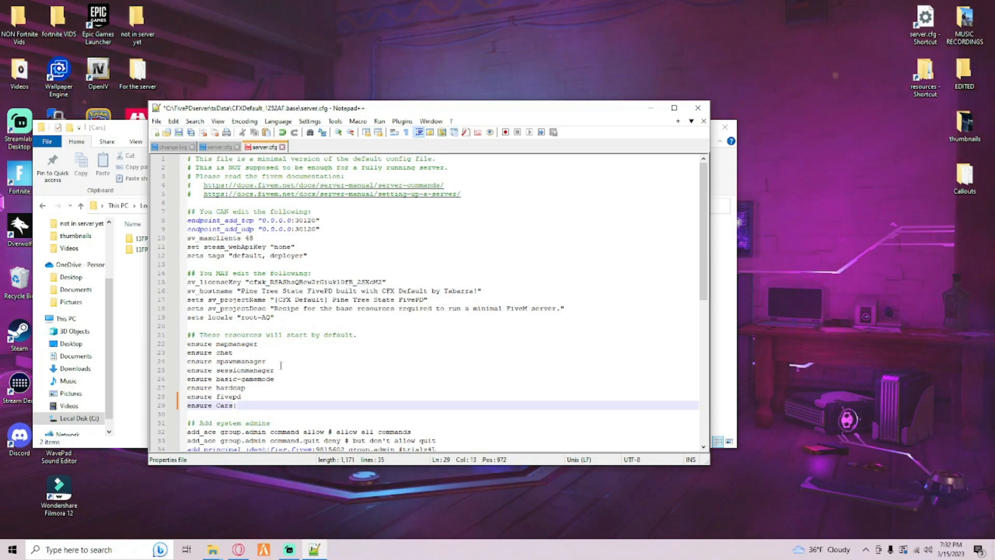
click(217, 405)
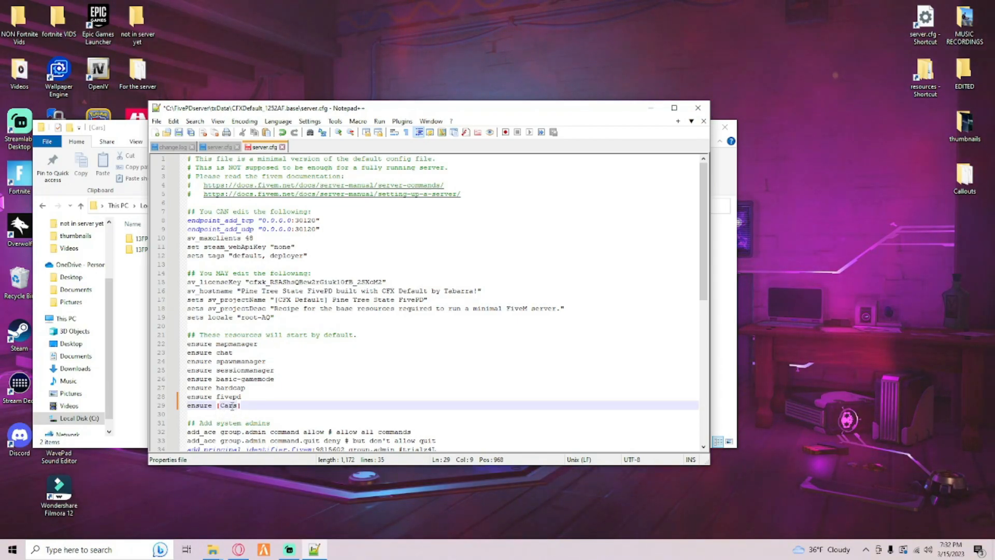
- Save the edited server.cfg and close Notepad++
drag(227, 406, 237, 407)
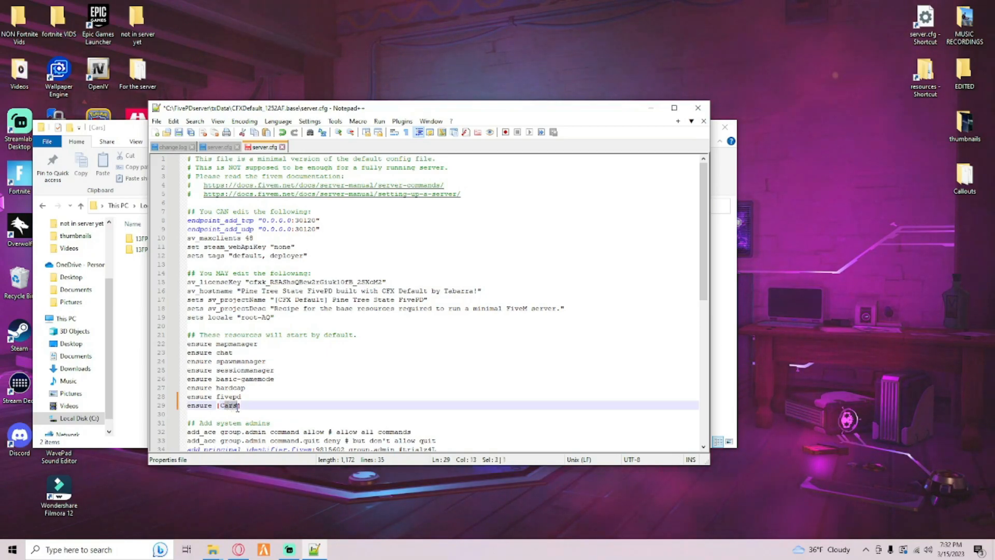
click(229, 406)
click(156, 120)
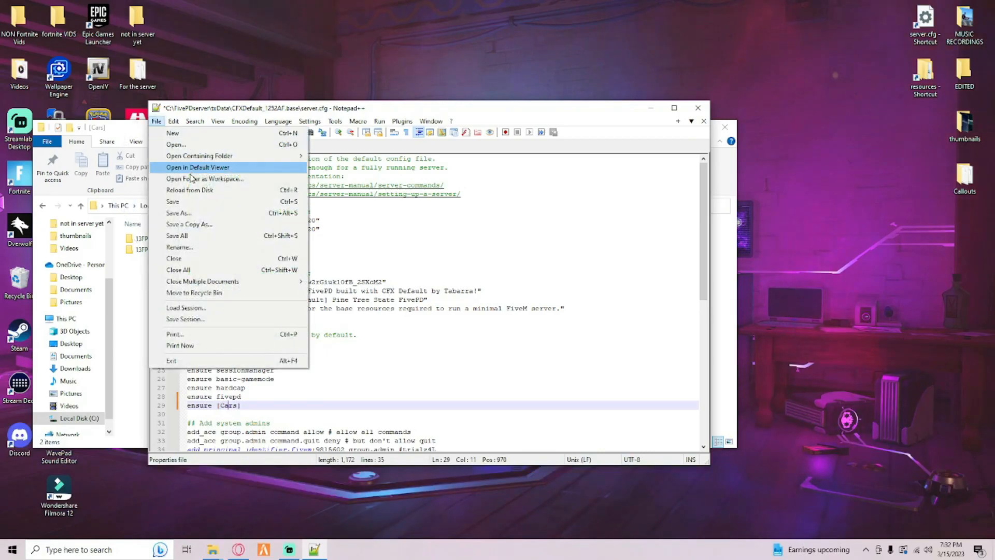
click(174, 202)
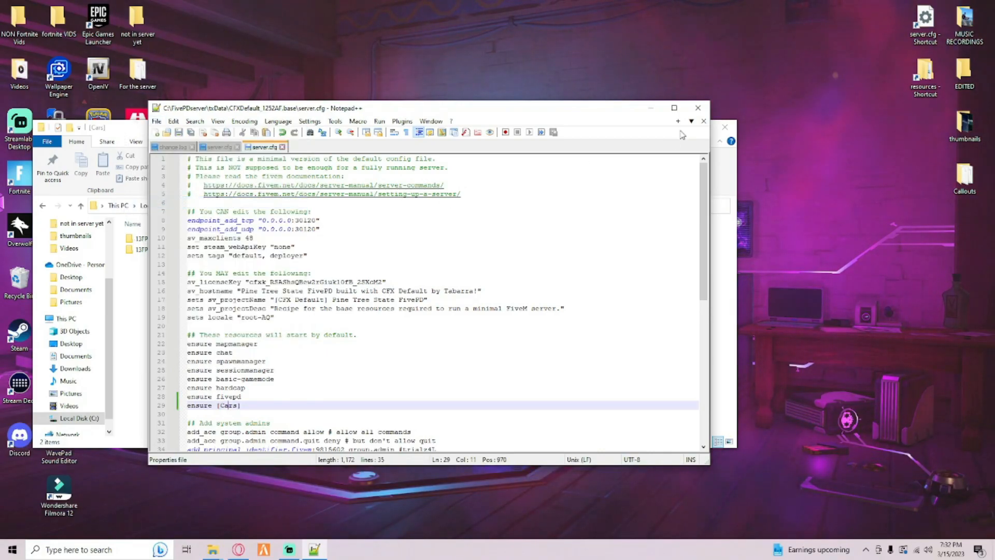
click(697, 110)
- Reposition the [Cars] folder window and close it
drag(276, 132, 400, 148)
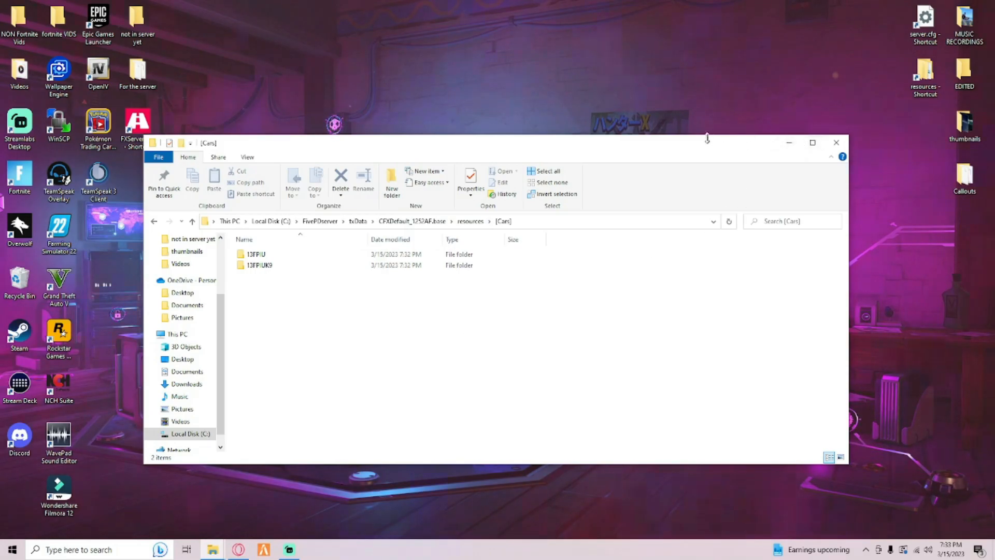
drag(712, 135, 674, 139)
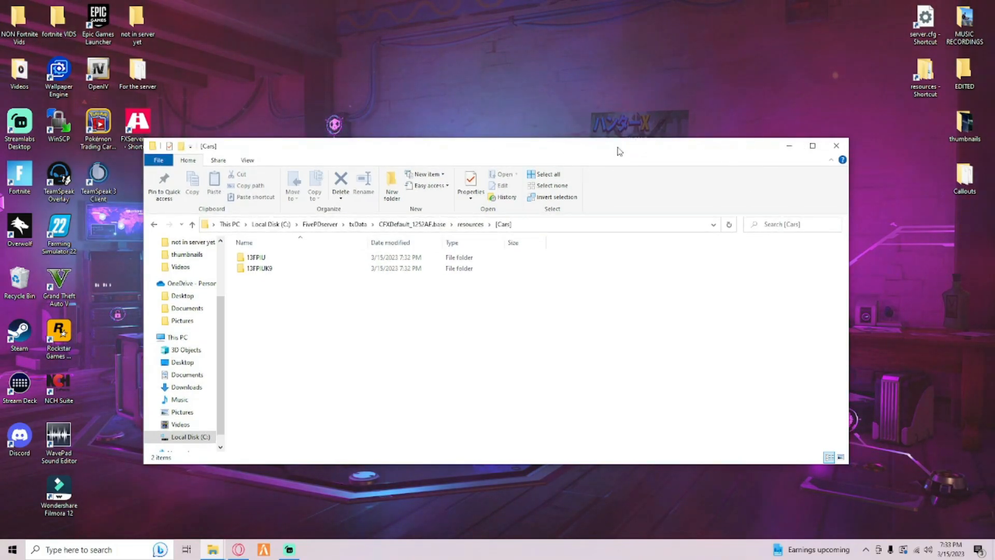
click(836, 145)
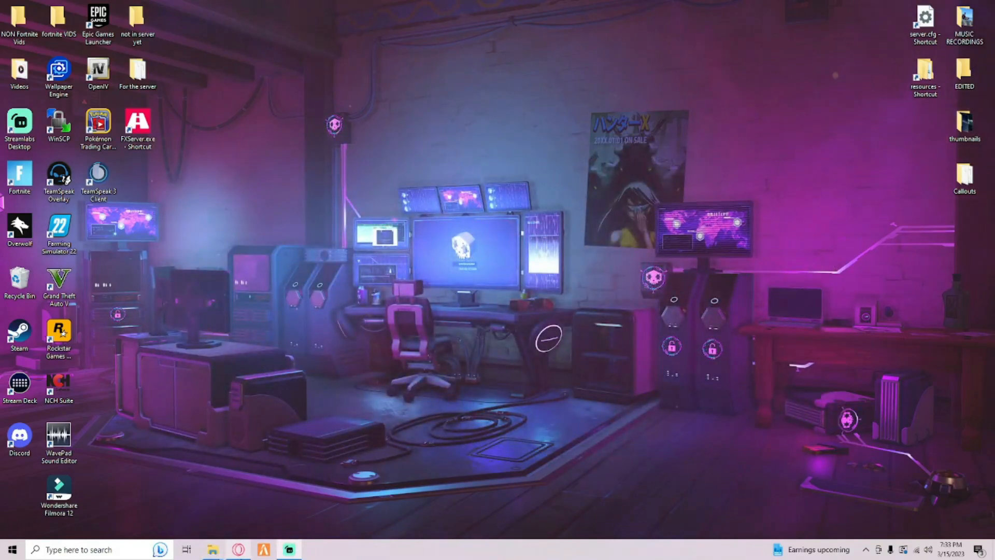
- Switch to the Opera GX browser, open a new tab and close the LCSO 2013 FPIU Code 3 download page
click(239, 549)
click(256, 51)
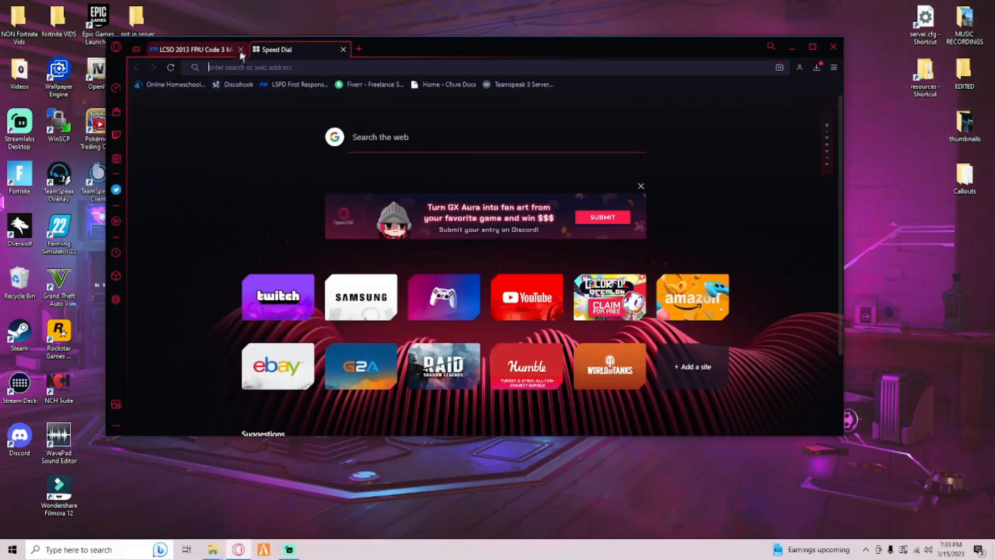
click(241, 50)
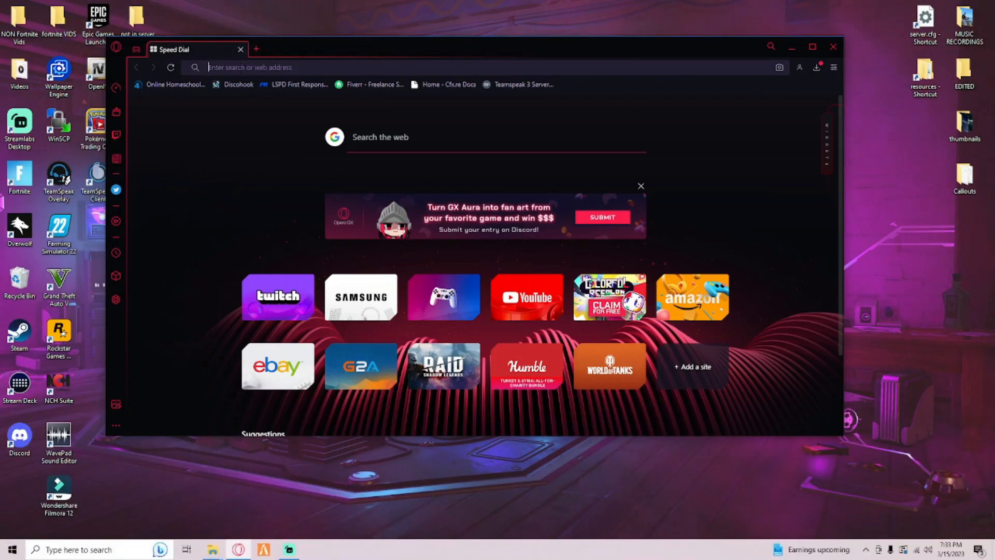
- Search the web for vmenu and open the vMenu repository on GitHub
click(240, 68)
text(vmen)
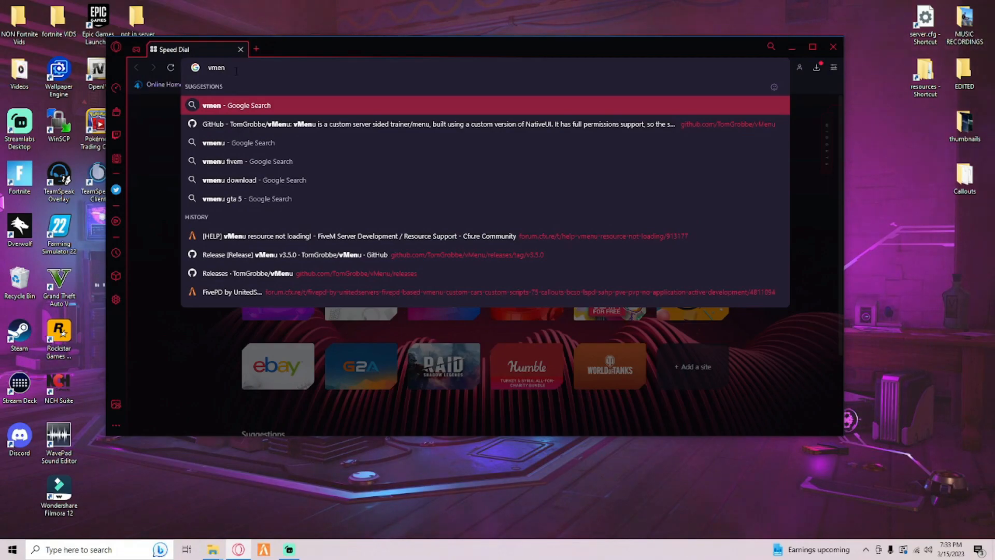
click(237, 139)
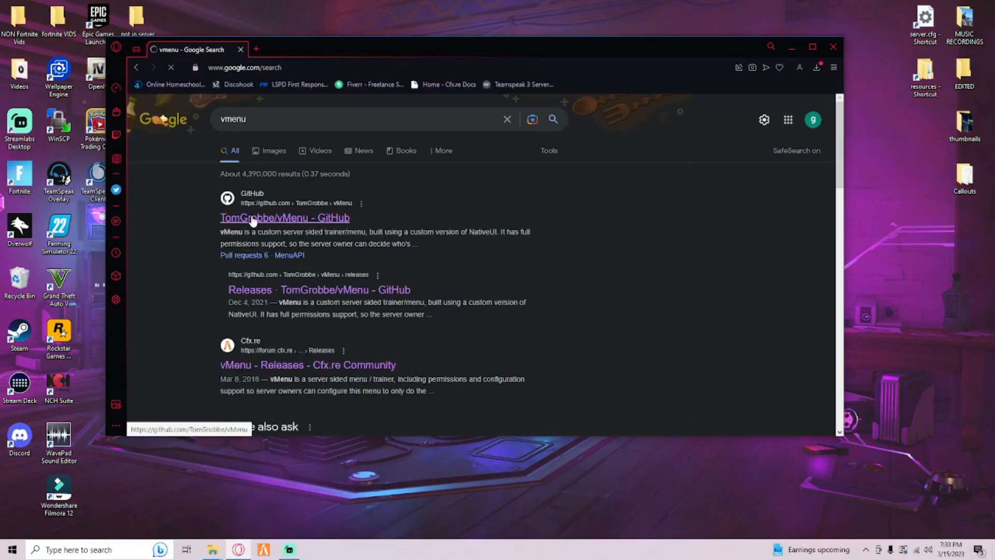
click(256, 219)
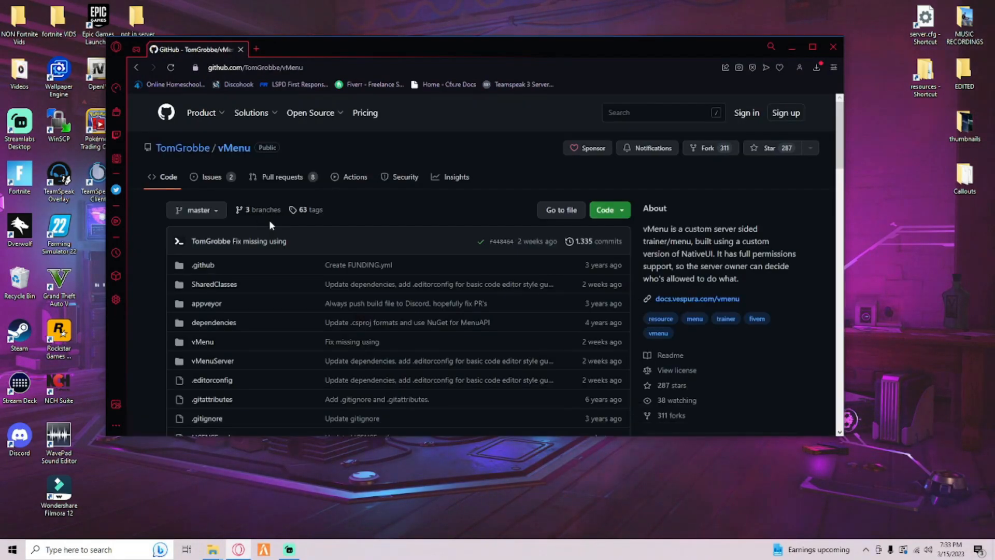
- Download the vMenu repository as a ZIP and place vMenu-master.zip on the desktop
click(603, 218)
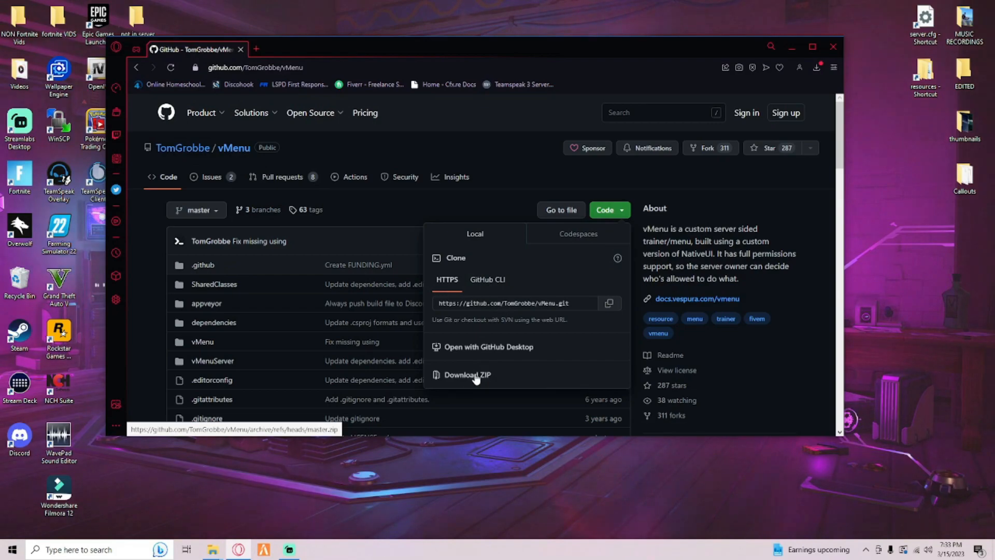
click(606, 210)
click(606, 210)
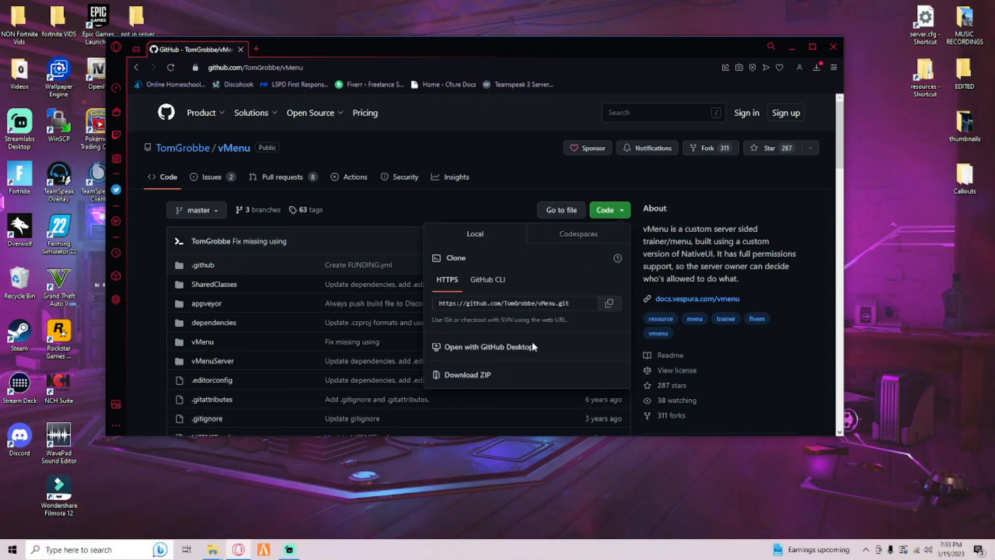
click(472, 374)
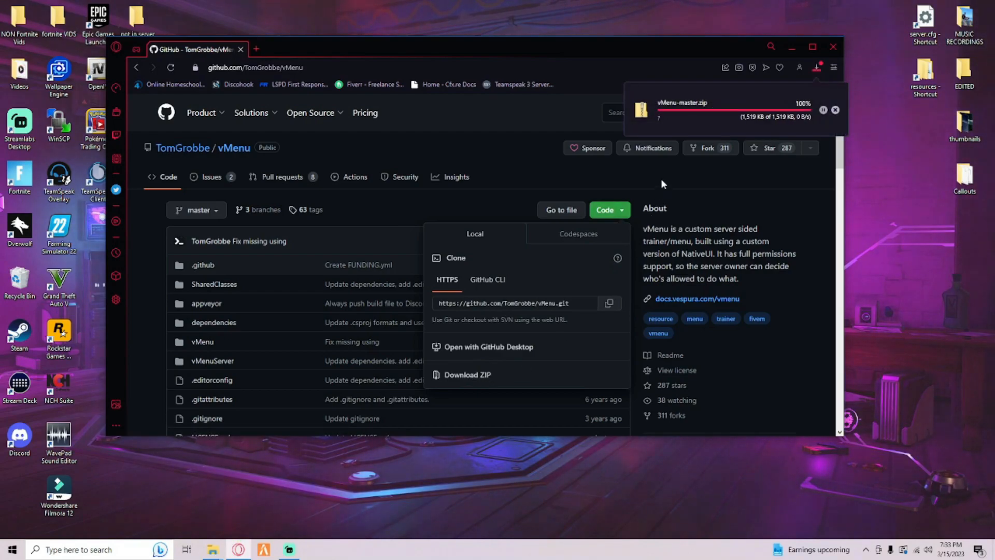
drag(669, 124, 914, 189)
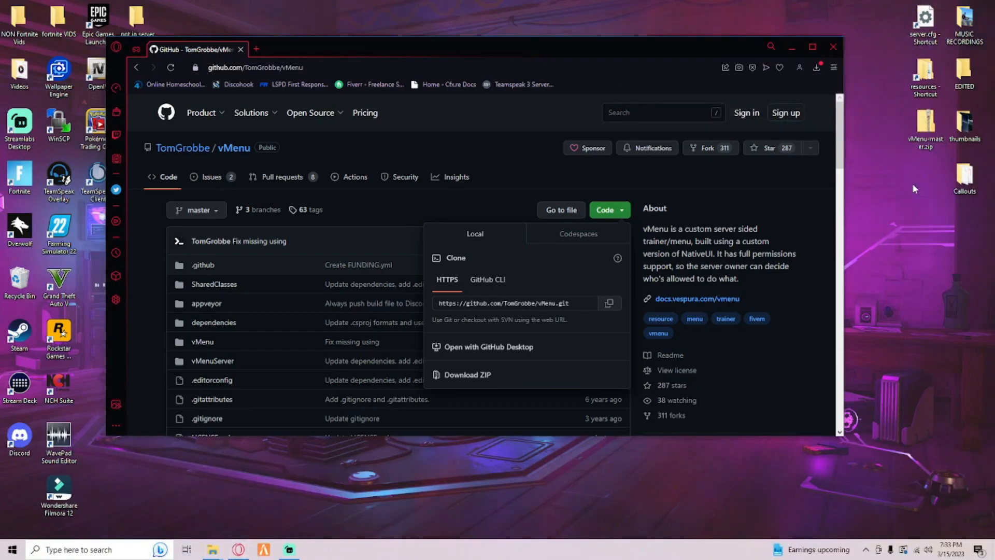
- Minimize the browser, move vMenu-master.zip to a free desktop area and open its vMenu-master folder
click(791, 47)
drag(925, 124, 767, 129)
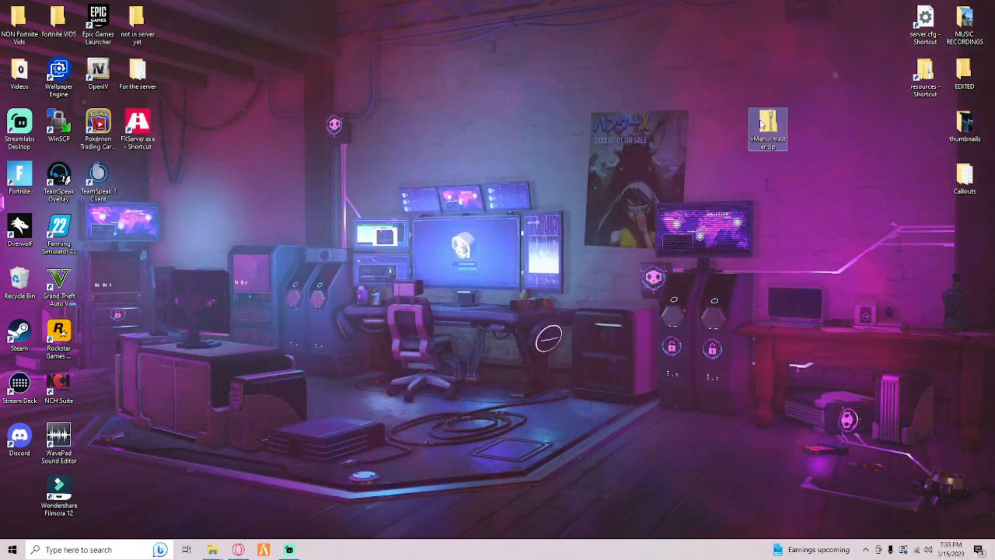
double_click(767, 122)
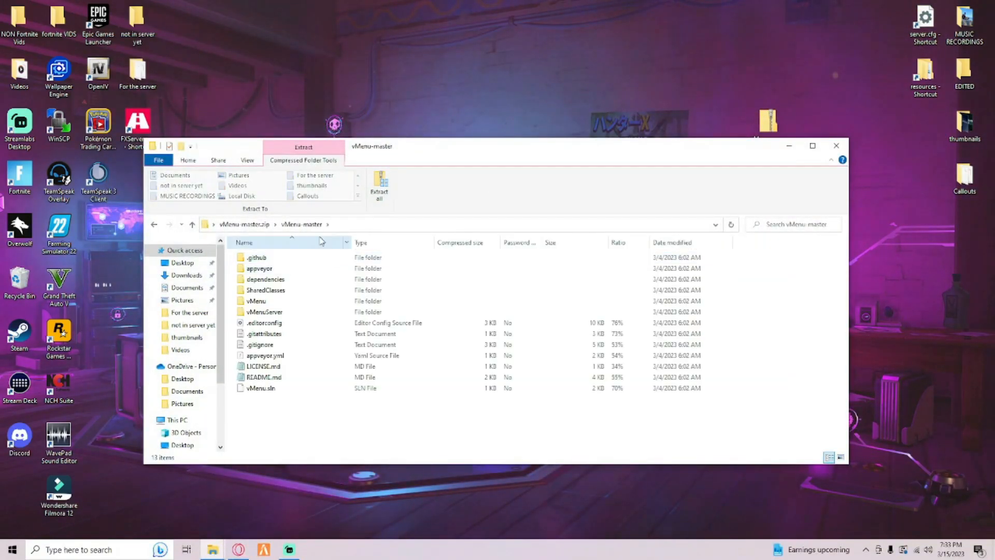
drag(423, 150, 659, 123)
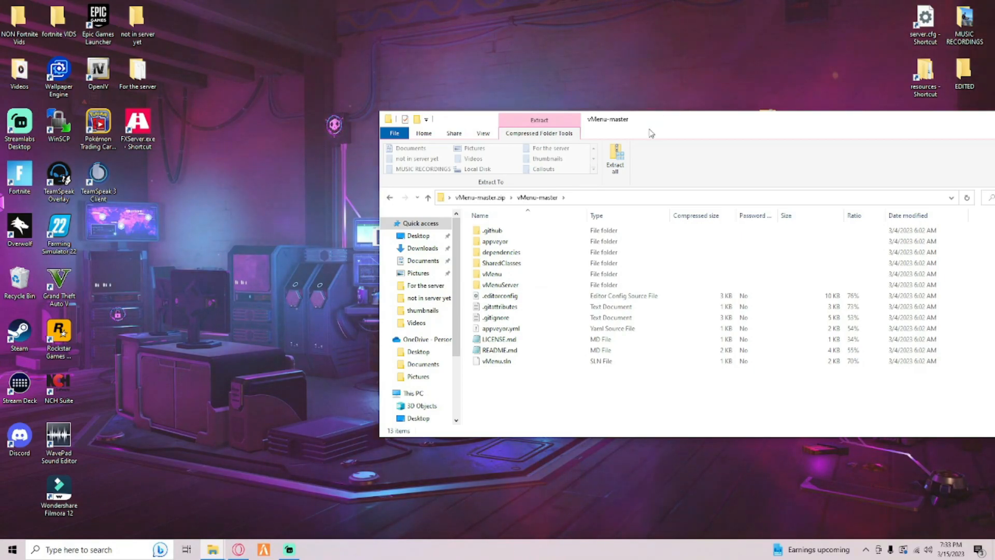
drag(649, 137, 391, 183)
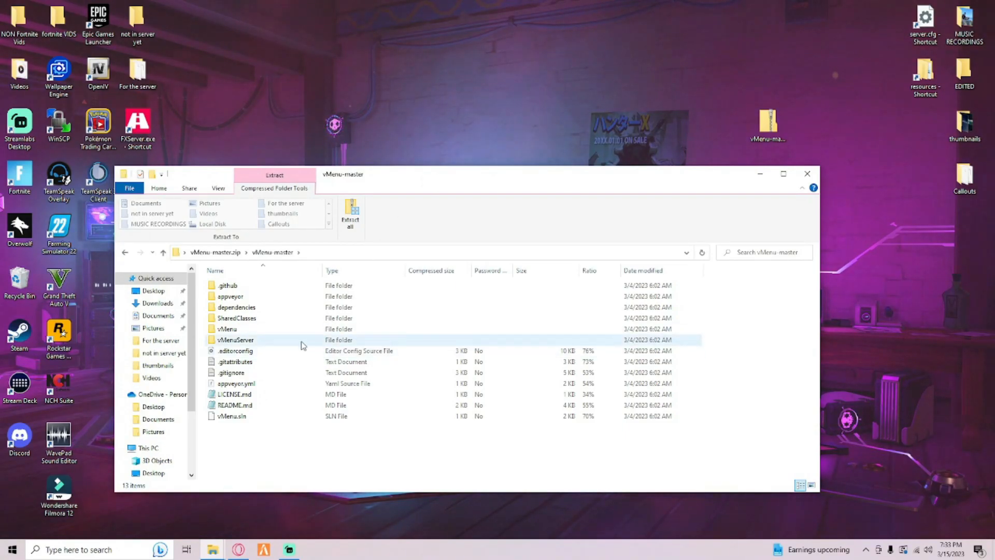
- Open the server's resources folder and arrange it beside the vMenu-master archive window
double_click(923, 72)
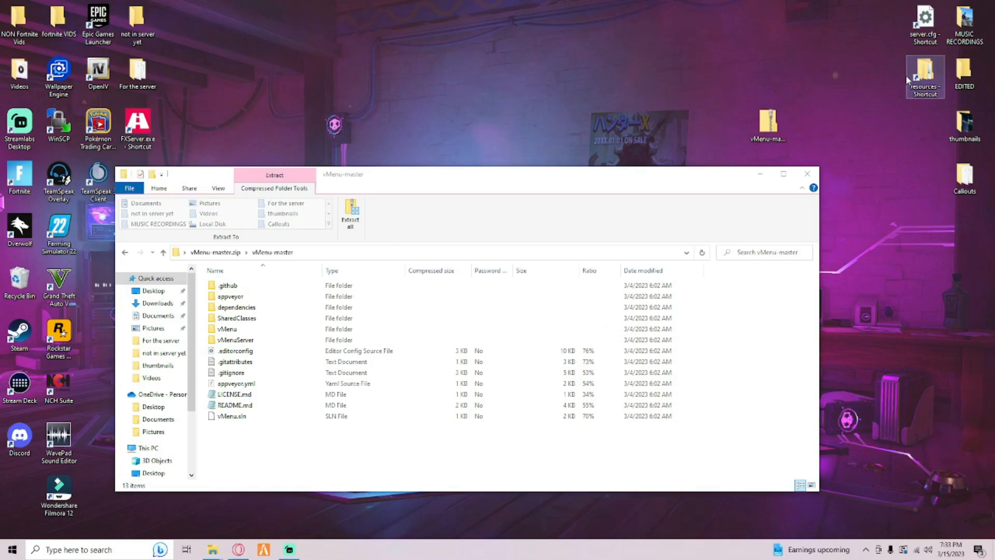
drag(125, 266, 433, 265)
drag(616, 184, 777, 164)
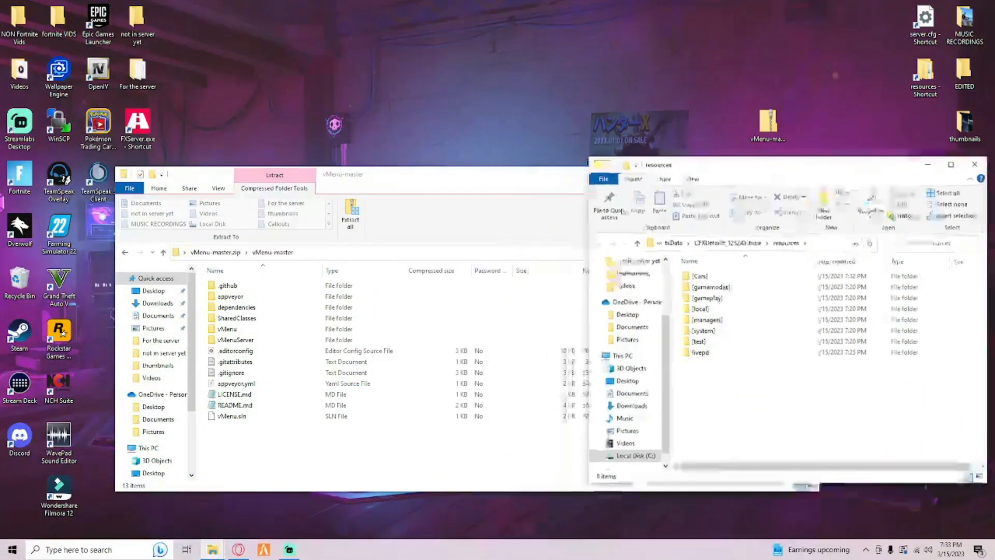
click(238, 330)
drag(414, 184, 239, 182)
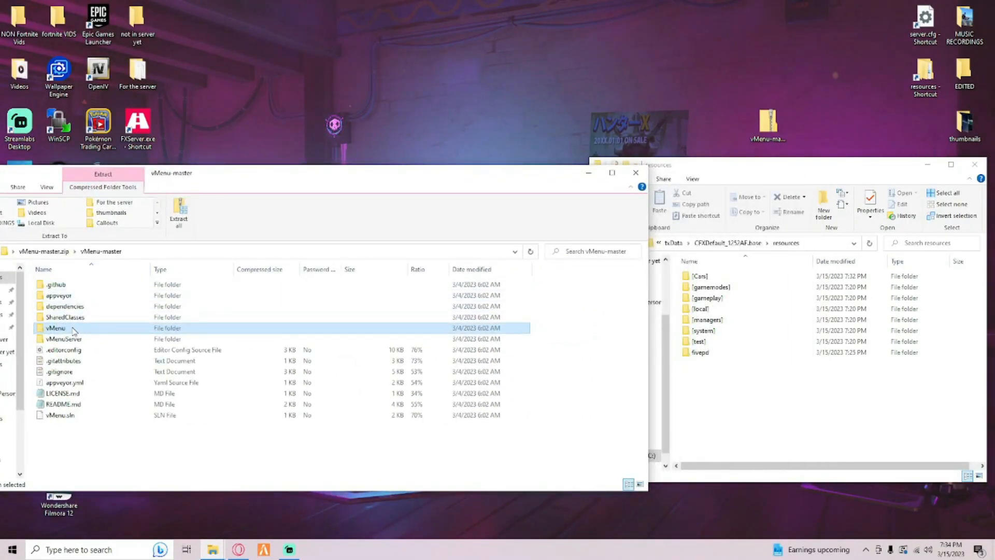
drag(73, 329, 737, 415)
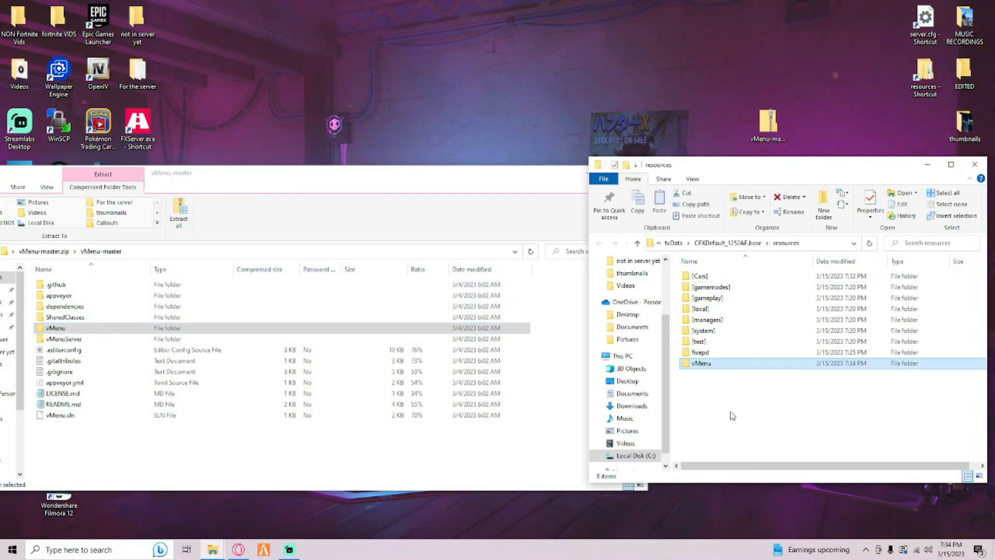
click(731, 404)
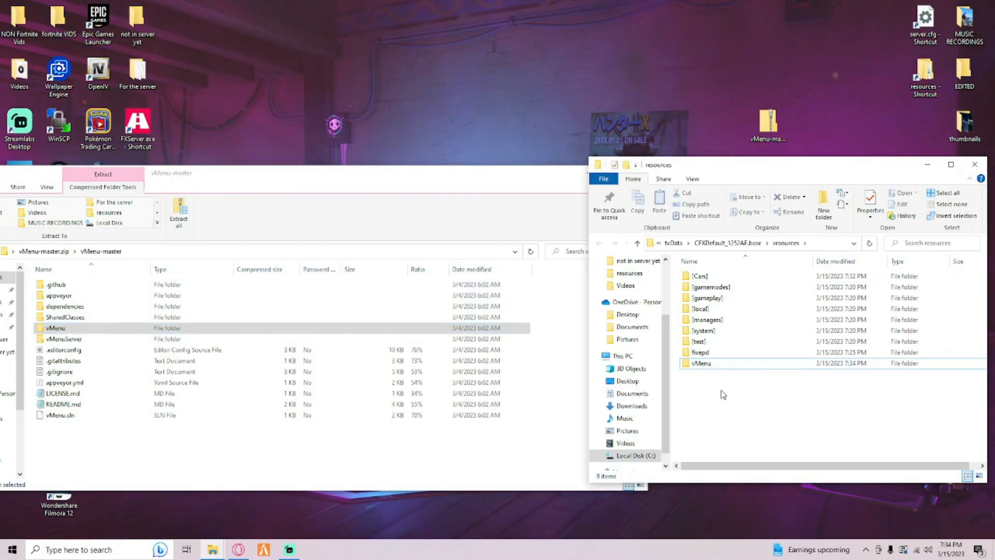
right_click(696, 366)
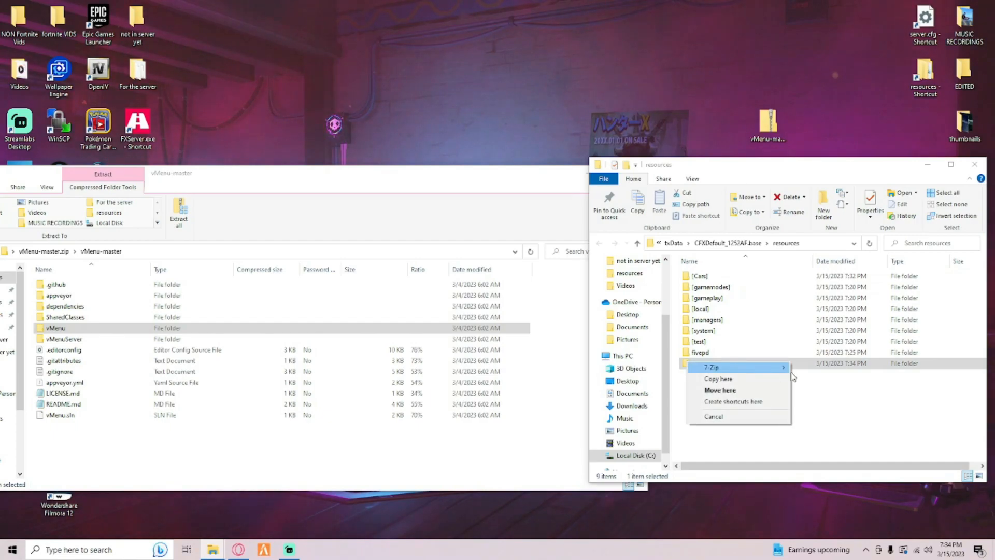
click(811, 380)
right_click(722, 364)
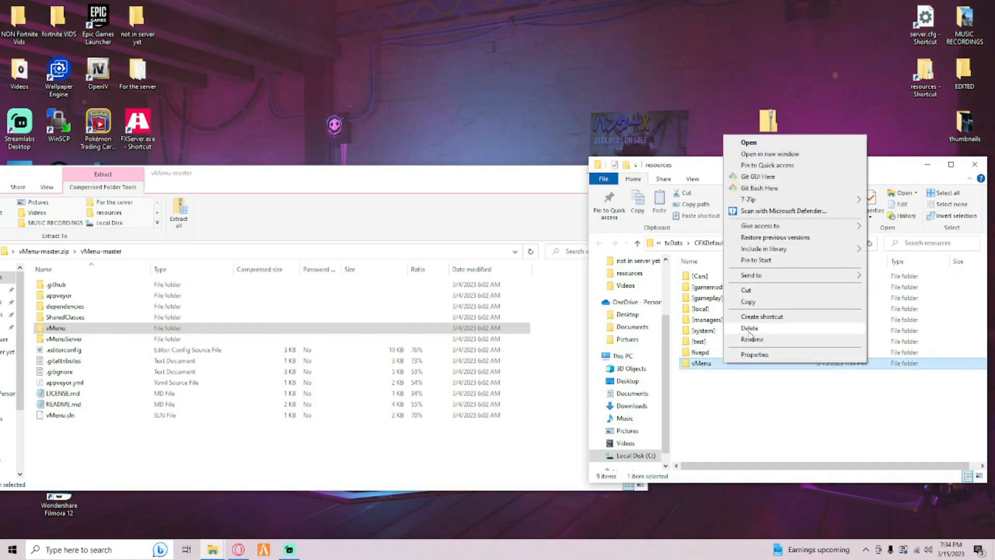
click(744, 340)
- Create a new folder named [Menus] inside the resources folder
right_click(707, 387)
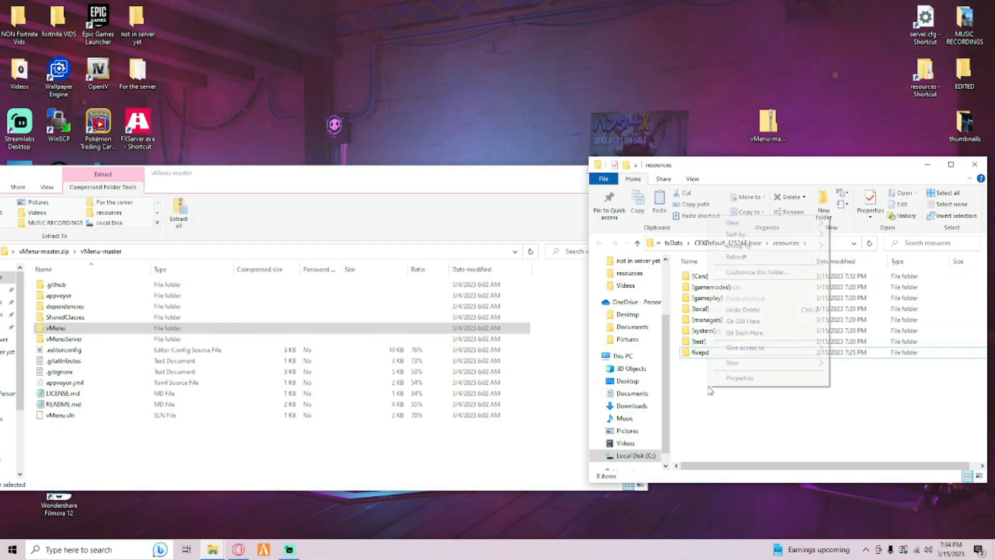
mouse_move(788, 363)
click(835, 364)
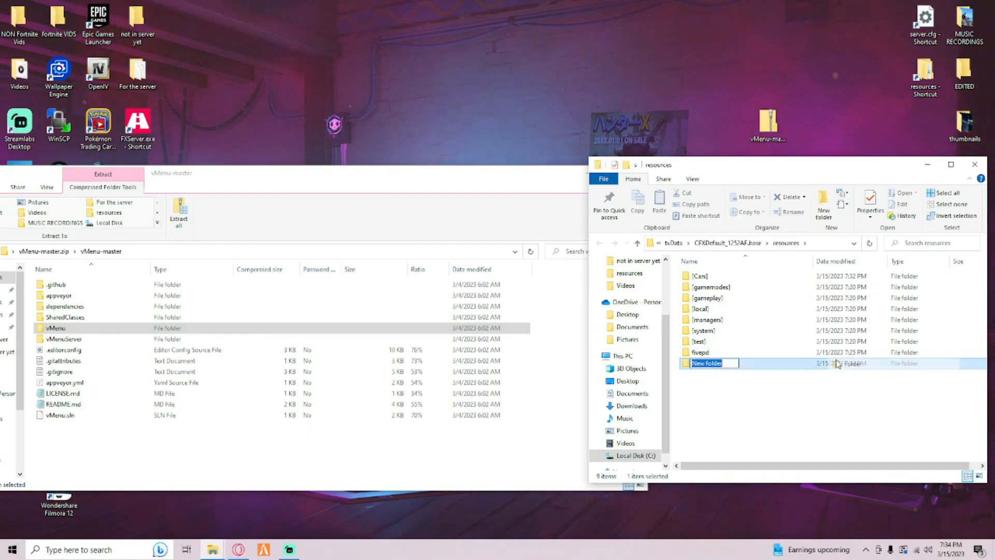
key(BackSpace)
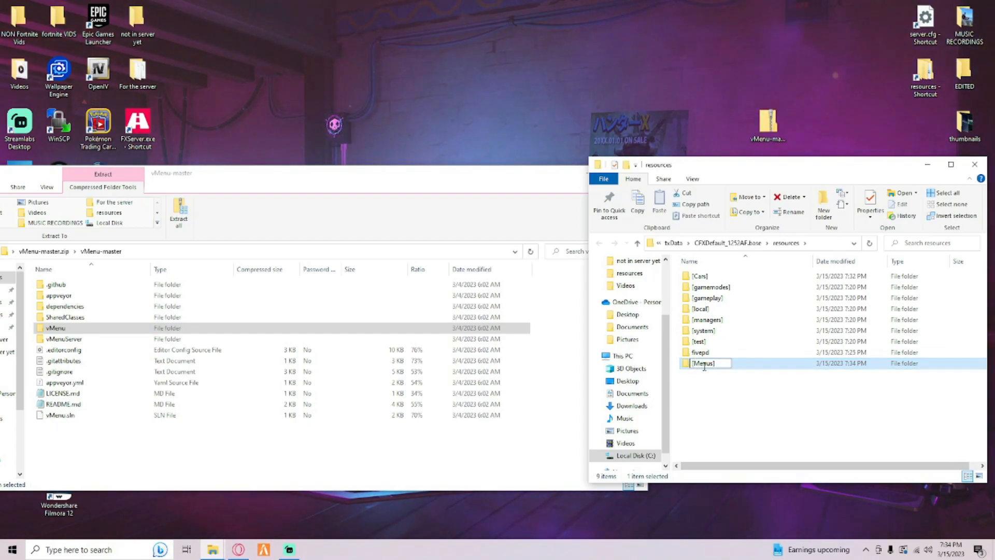
click(730, 373)
click(688, 376)
- Copy the vMenu folder from the archive into [Menus], open [Menus] and close the archive window
click(86, 330)
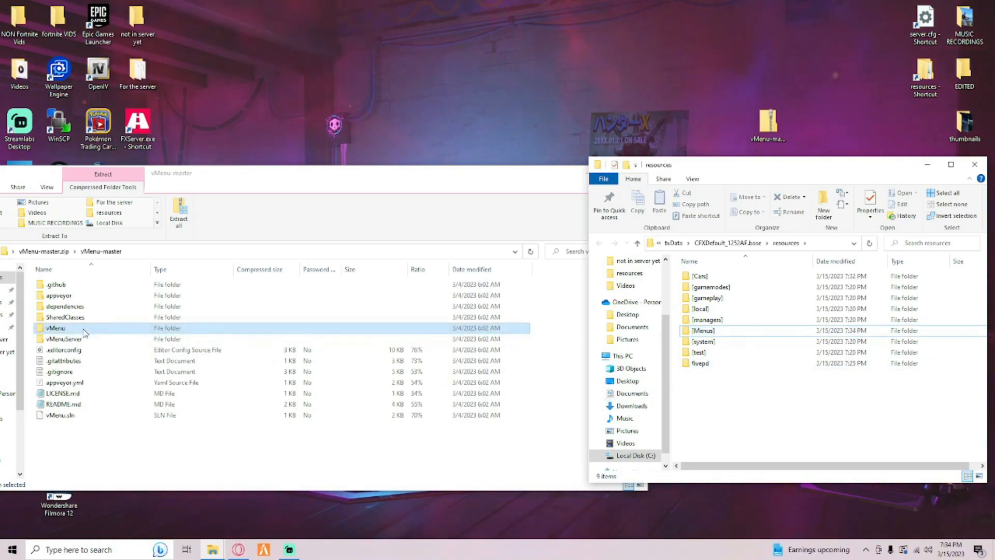
drag(94, 333, 719, 335)
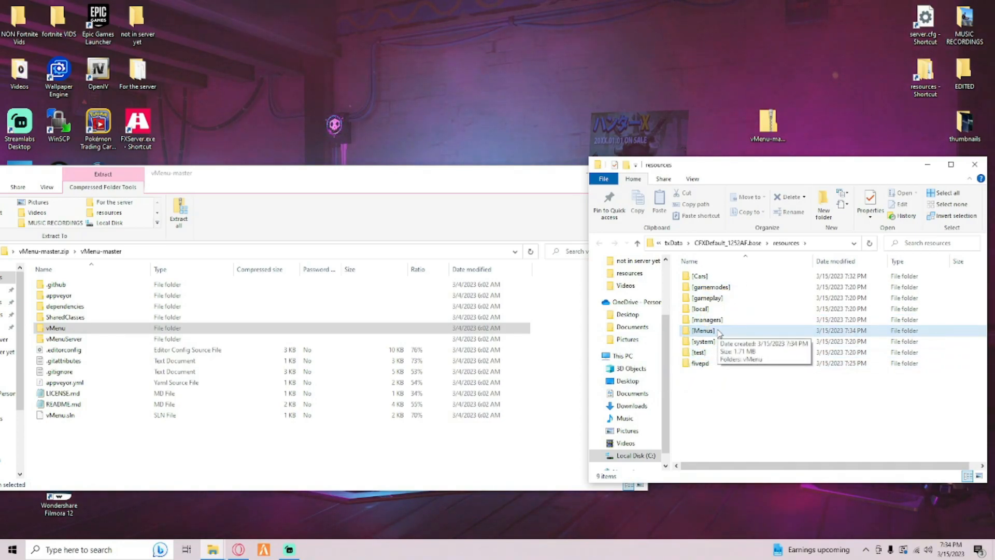
double_click(719, 332)
click(476, 189)
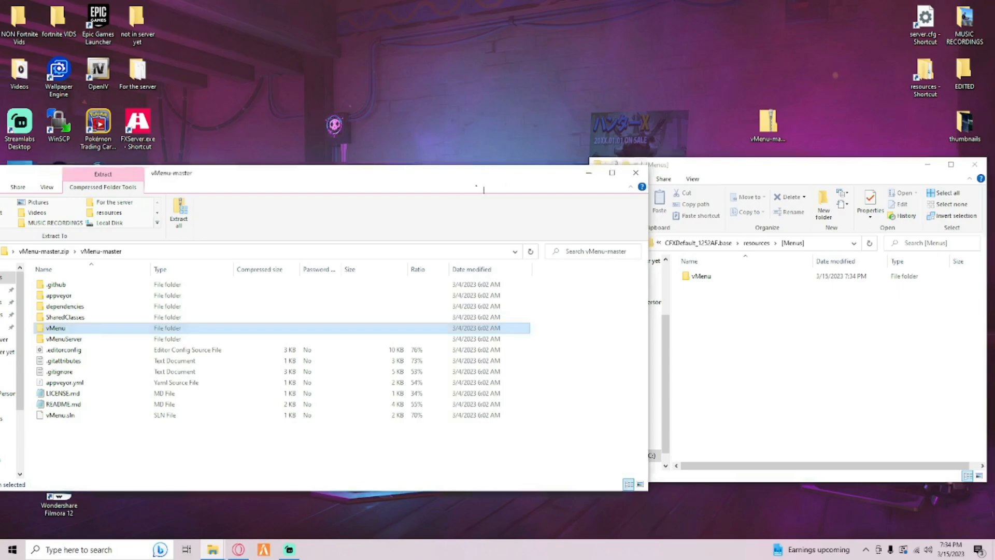
click(635, 172)
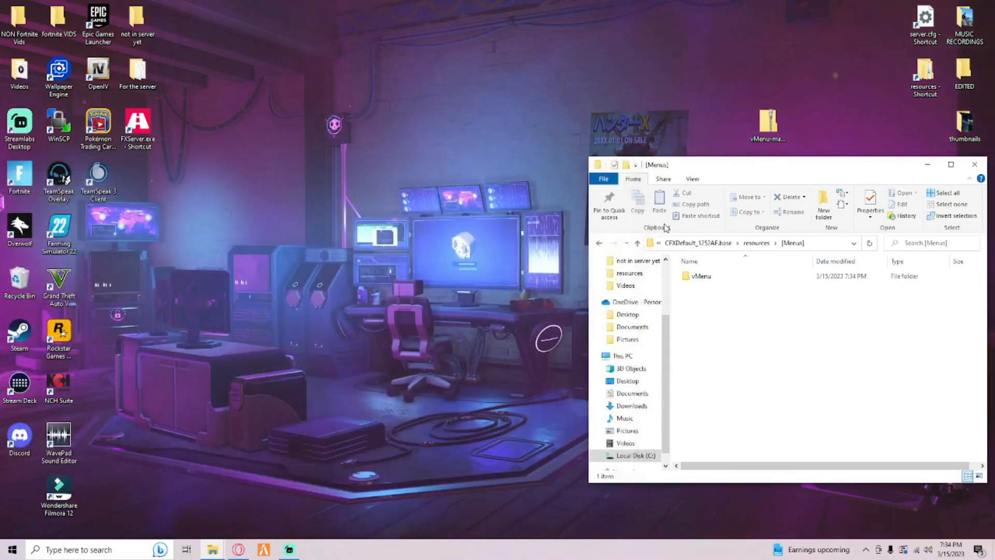
- Examine the contents of the copied vMenu folder, including its menus and data subfolders
double_click(710, 279)
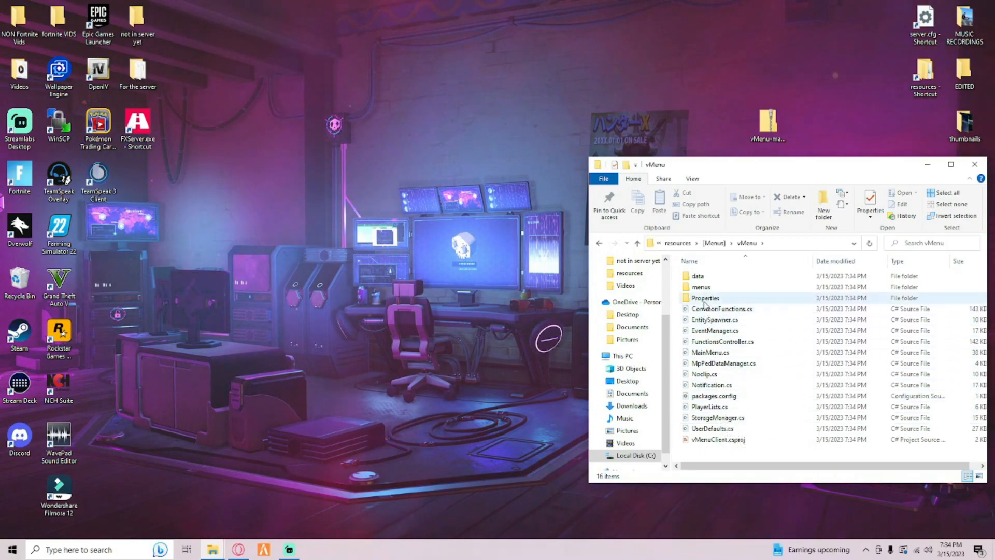
scroll(718, 428, right, 1)
scroll(718, 428, left, 1)
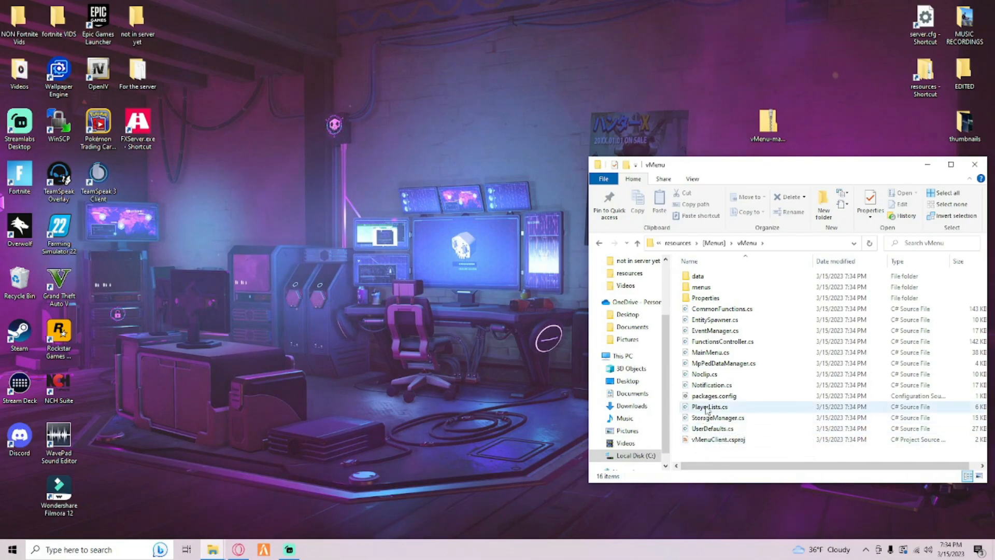
click(637, 243)
click(638, 243)
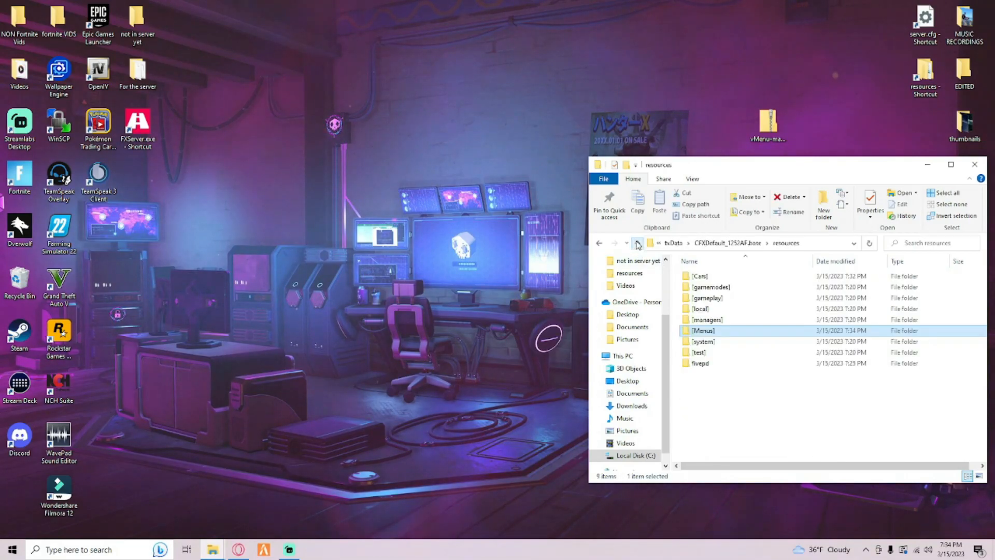
double_click(703, 330)
double_click(702, 279)
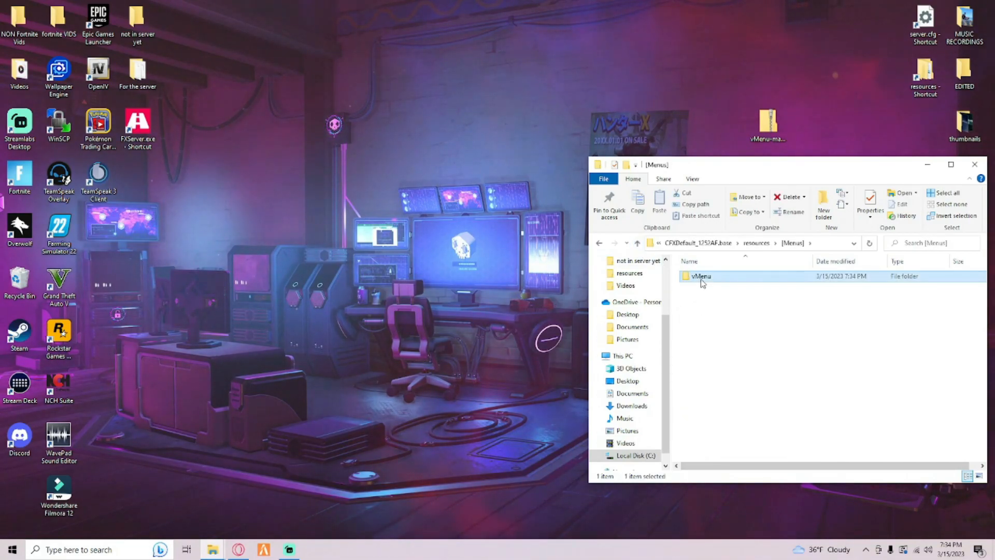
double_click(704, 287)
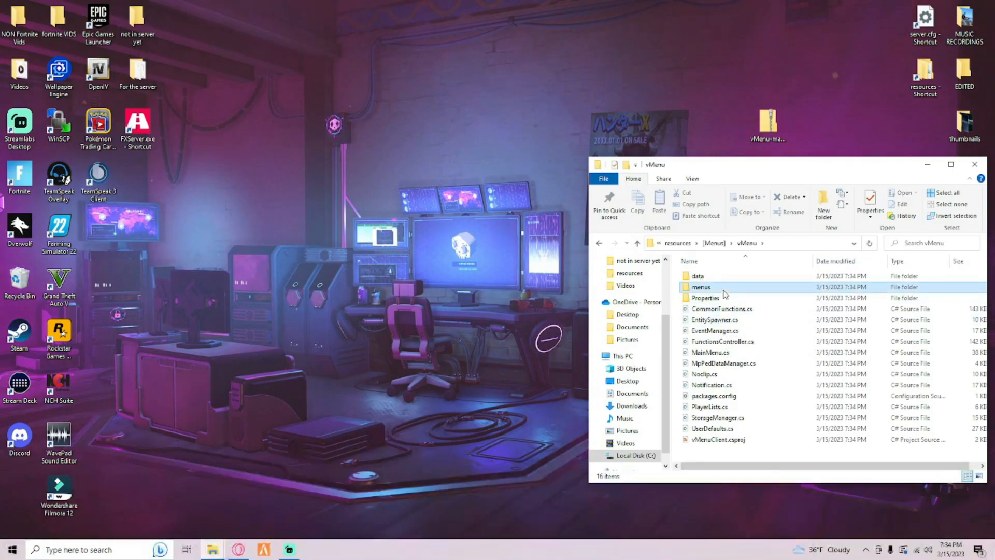
click(637, 243)
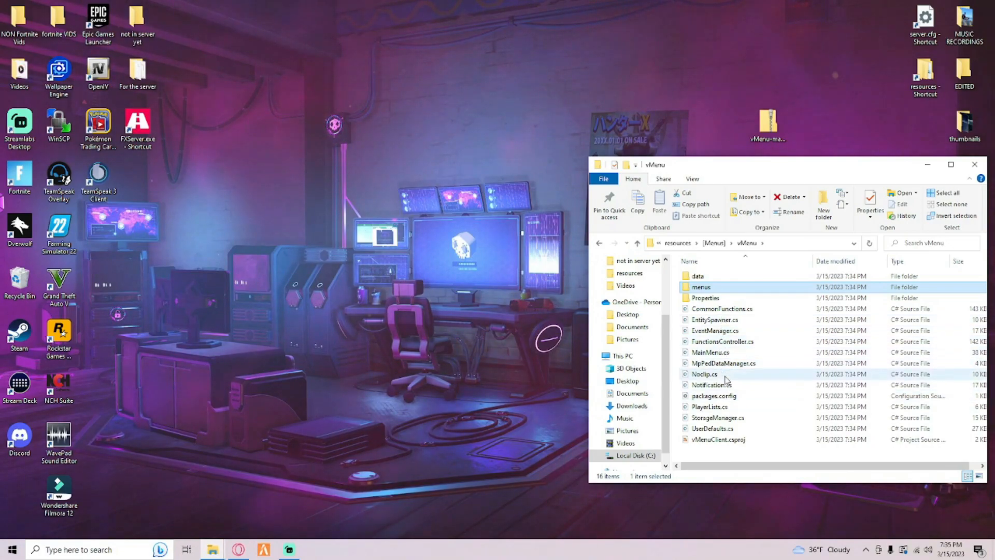
click(724, 451)
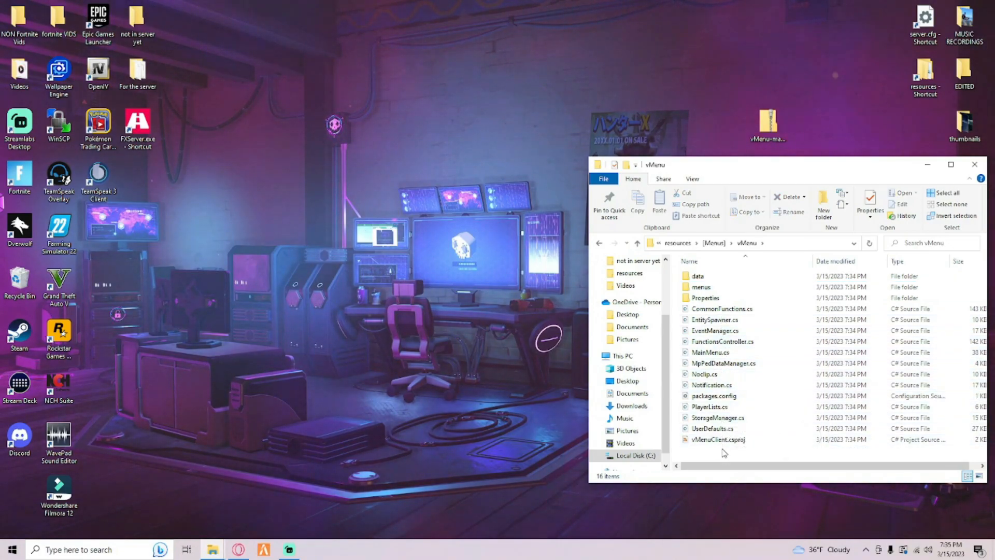
double_click(697, 276)
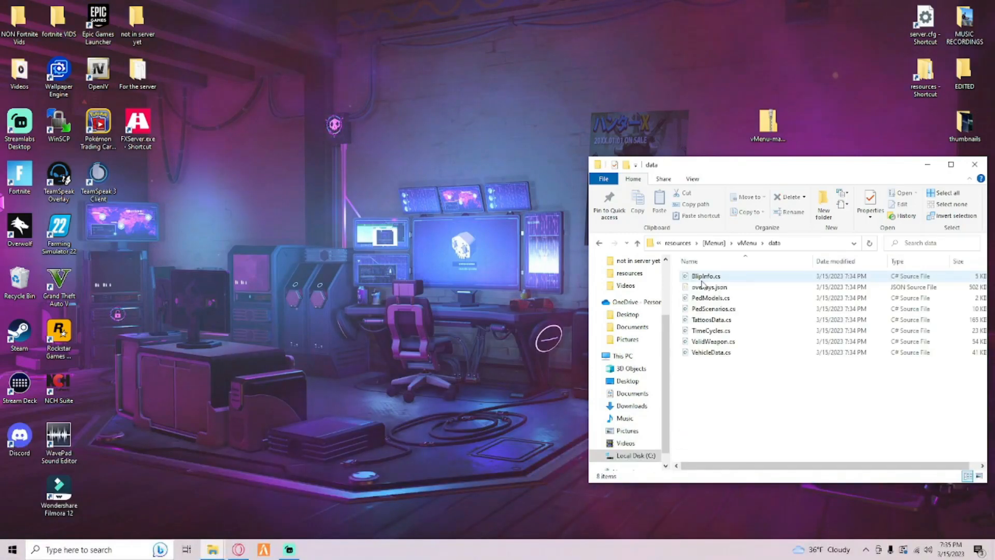
- Return to the resources folder and delete the [Menus] folder
click(637, 243)
click(637, 244)
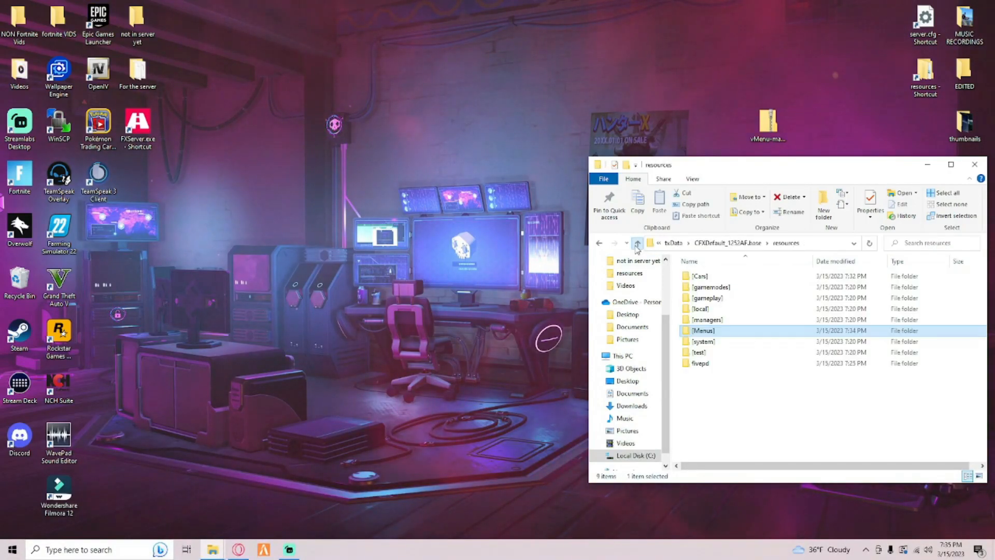
right_click(703, 338)
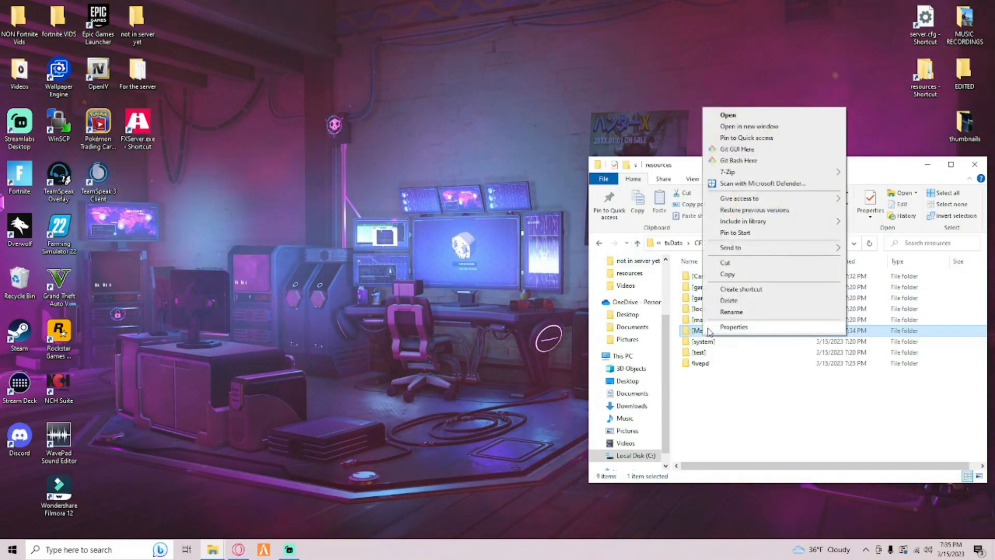
click(721, 300)
- Switch to the browser and examine the vMenu GitHub repository page, its address and its latest release, v3.5.0
click(238, 549)
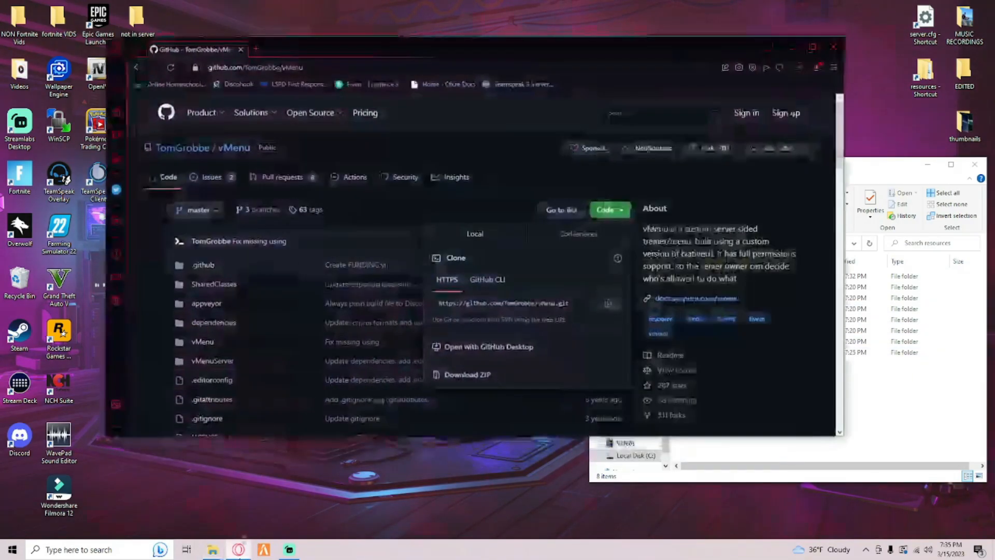
click(476, 189)
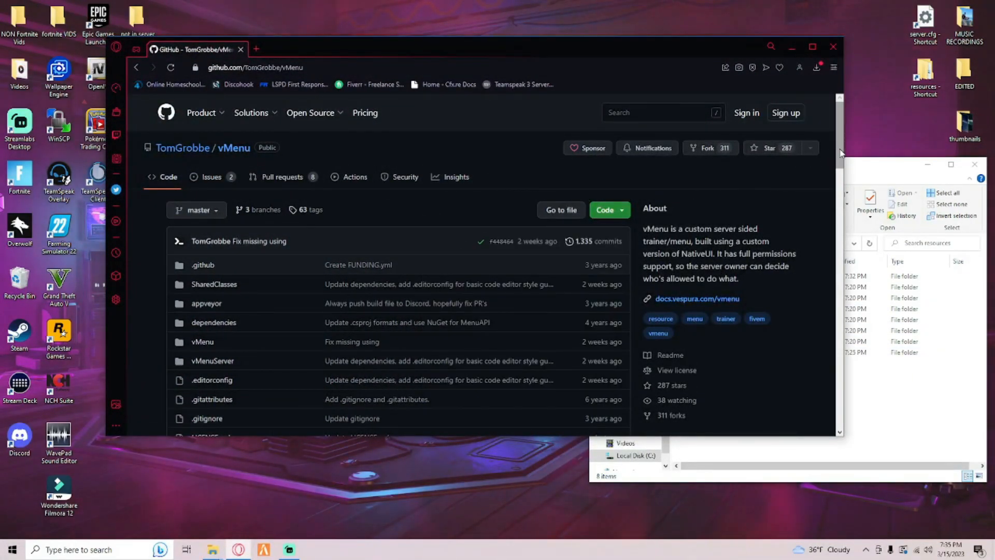
scroll(813, 192, down, 3)
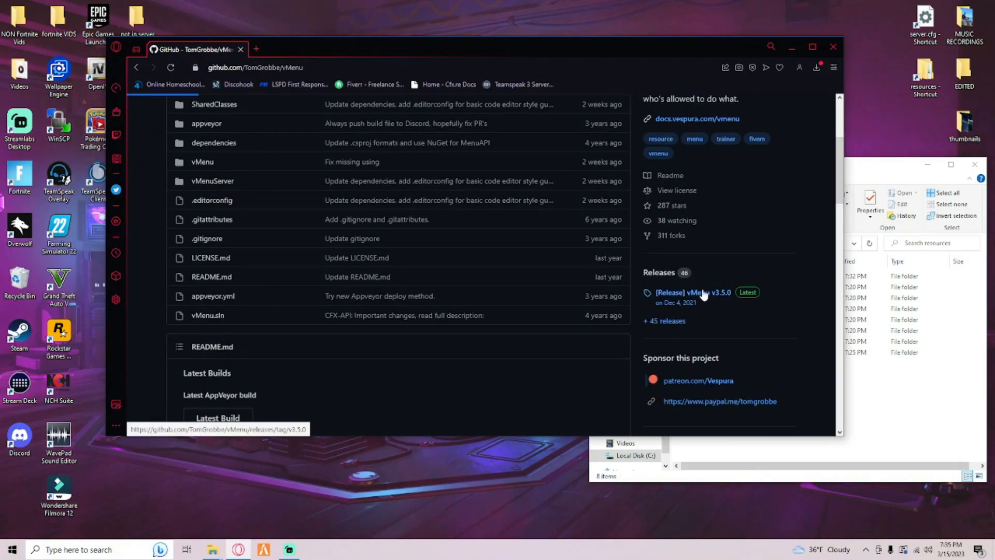
click(703, 294)
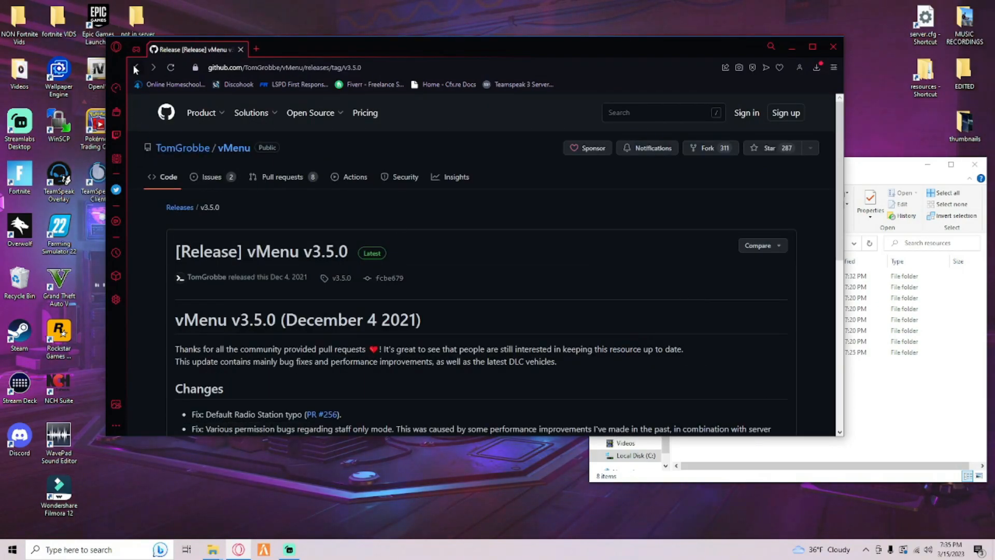
click(135, 67)
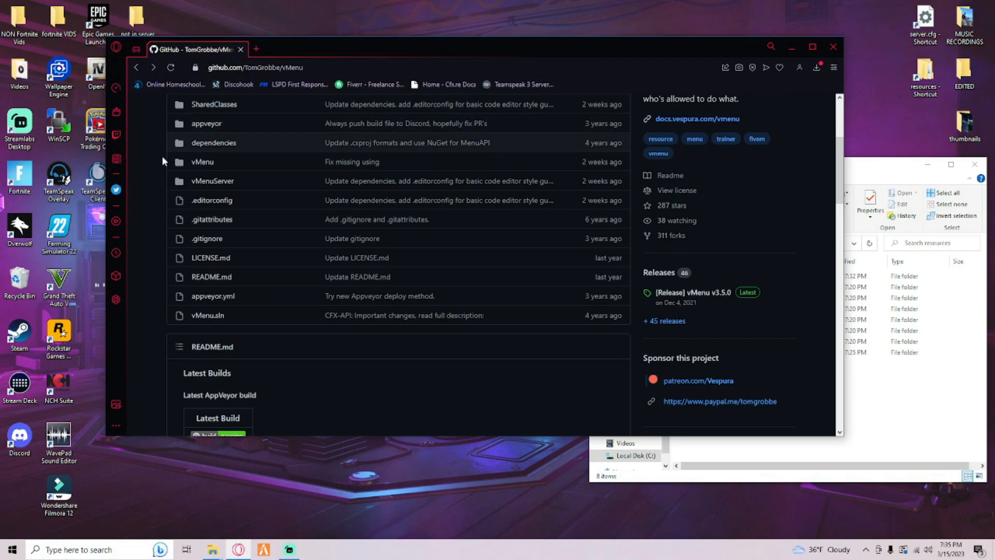
drag(303, 67, 208, 67)
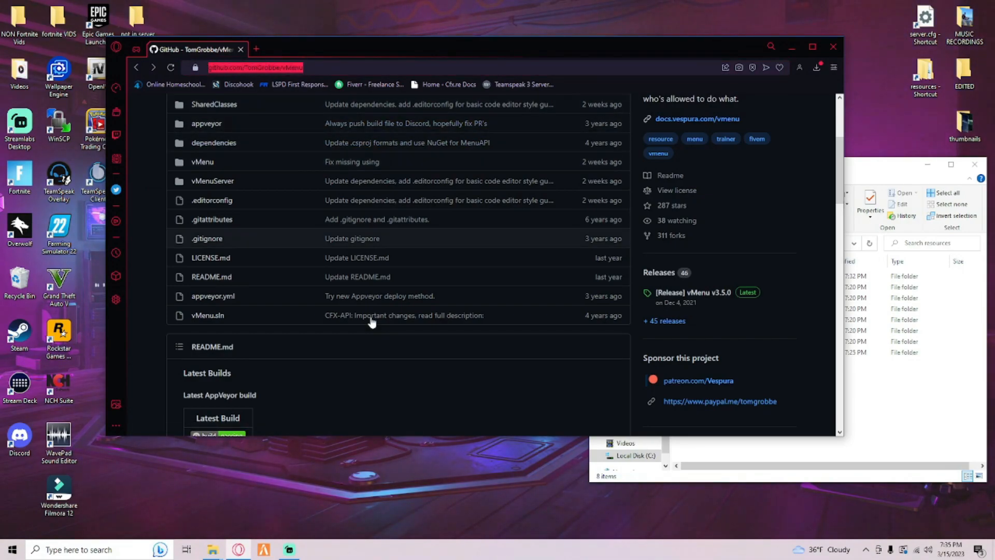
click(911, 407)
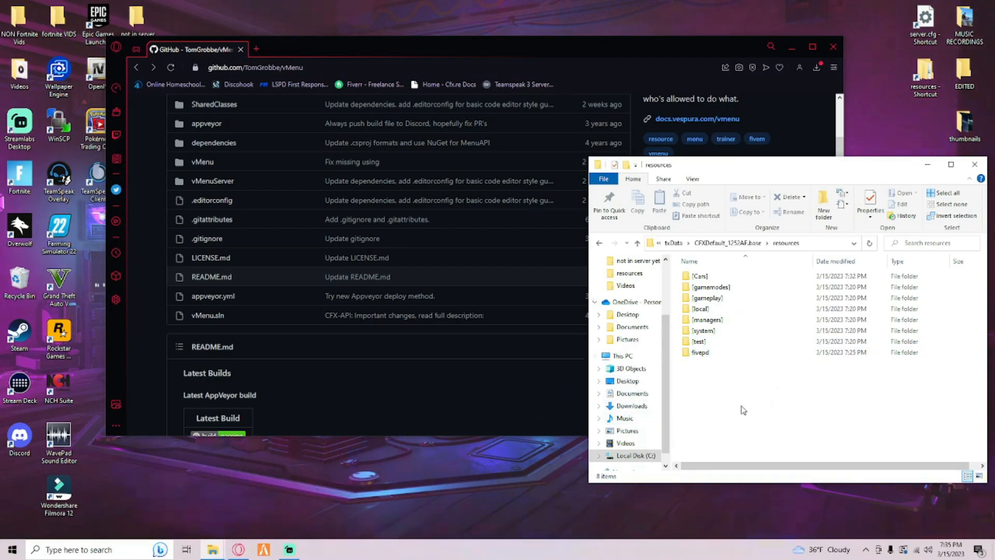
click(568, 382)
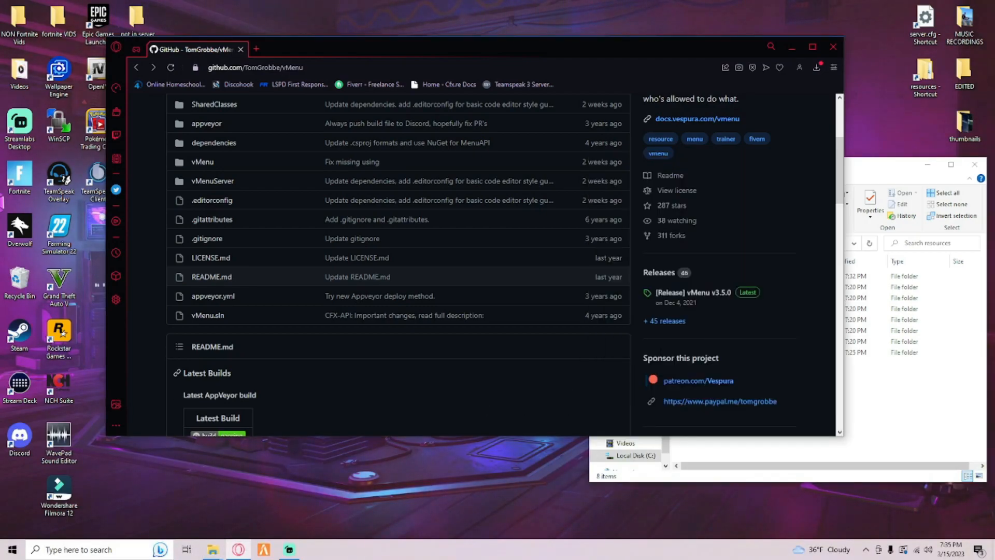
drag(840, 187, 846, 150)
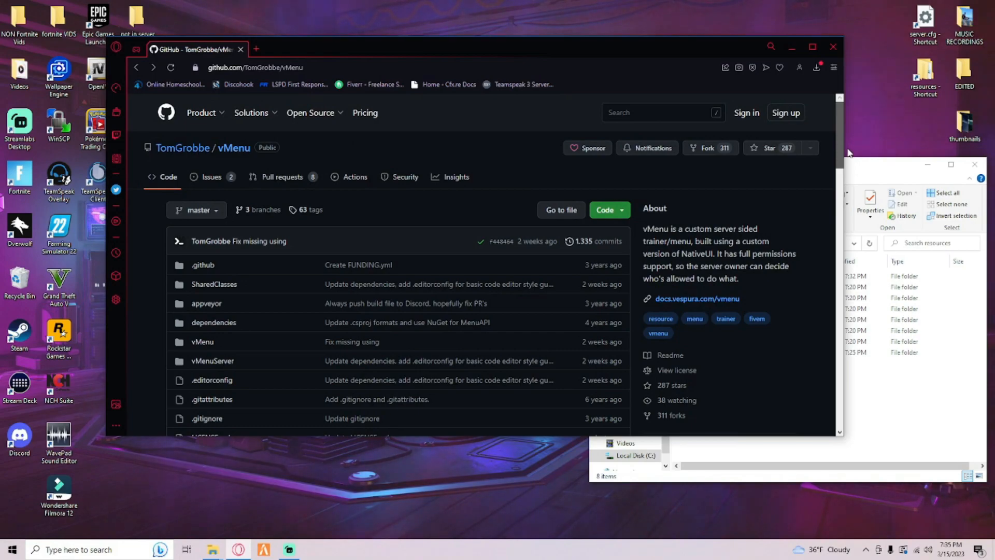
drag(848, 151, 861, 188)
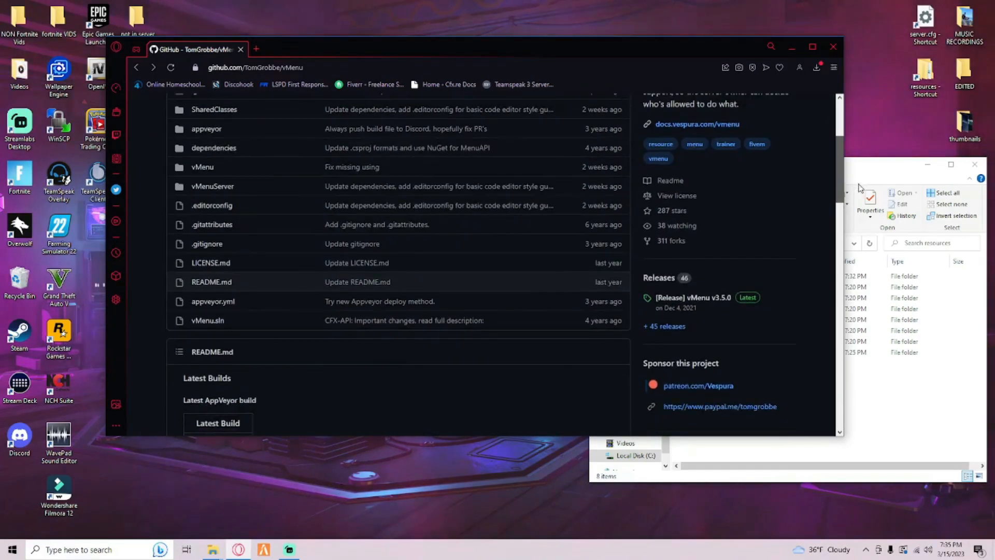
- Download vMenu-v3.5.0.zip from the assets of the vMenu v3.5.0 release and place it on the desktop
click(689, 299)
drag(839, 202, 856, 350)
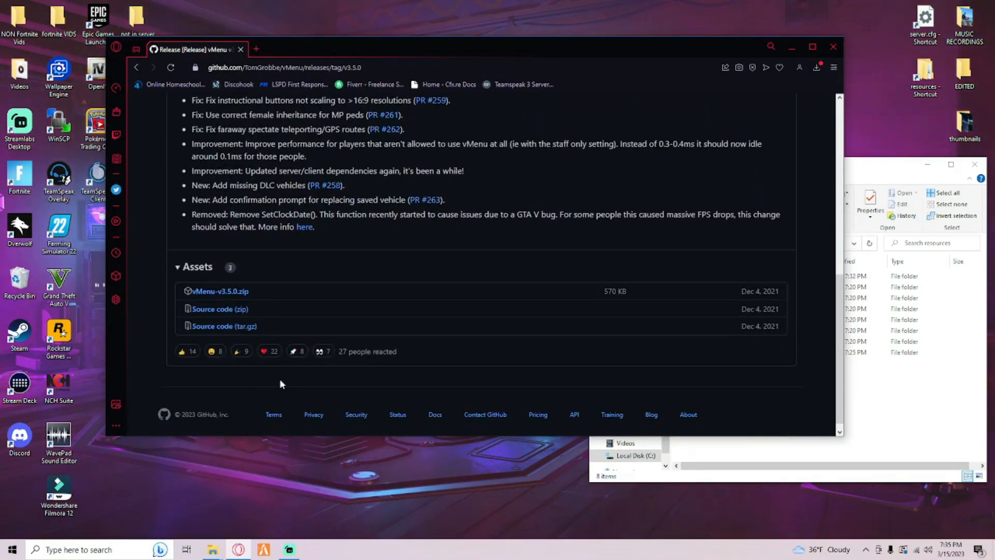
click(228, 294)
drag(679, 107, 889, 77)
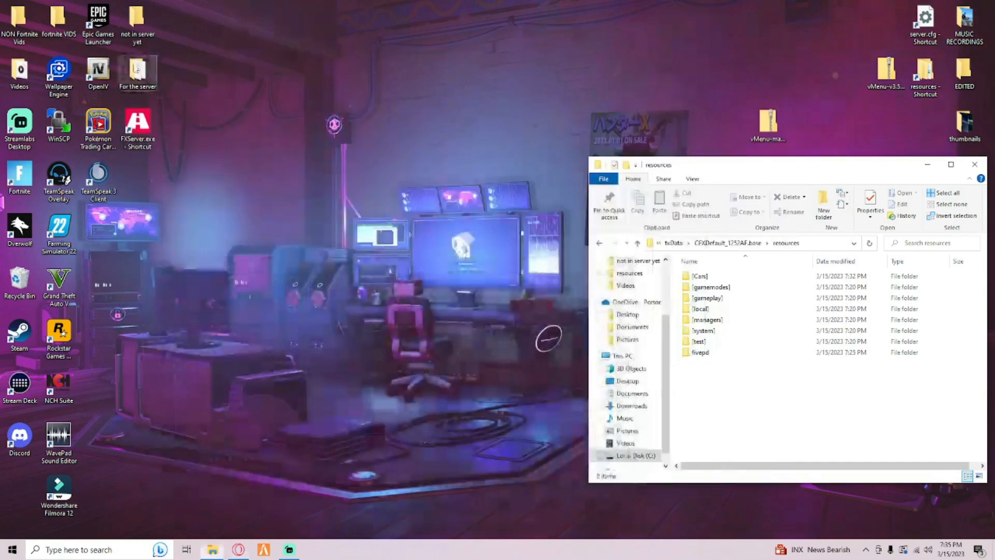
- Check the contents of the For the server folder, then clear its window and the resources window off the desktop
double_click(138, 75)
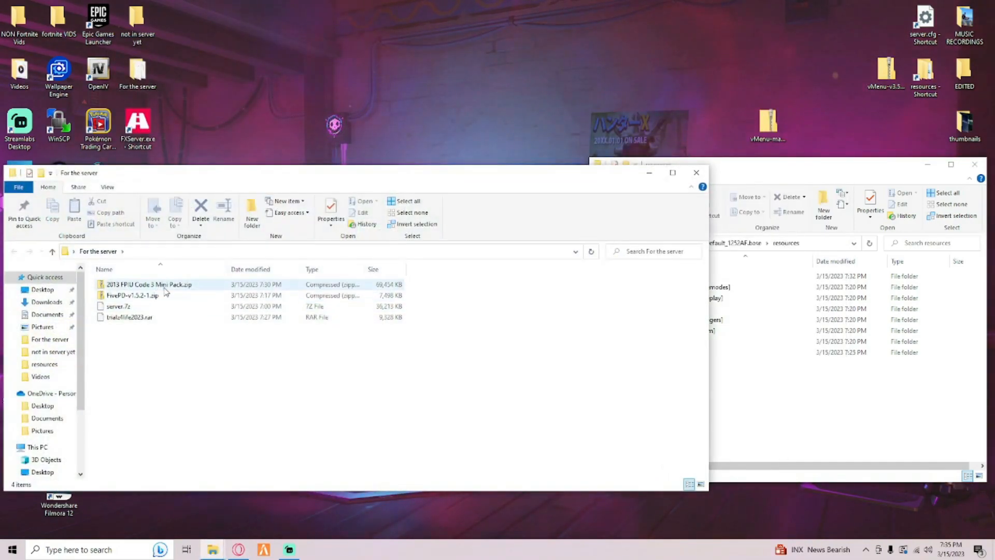
click(696, 173)
drag(791, 161, 519, 151)
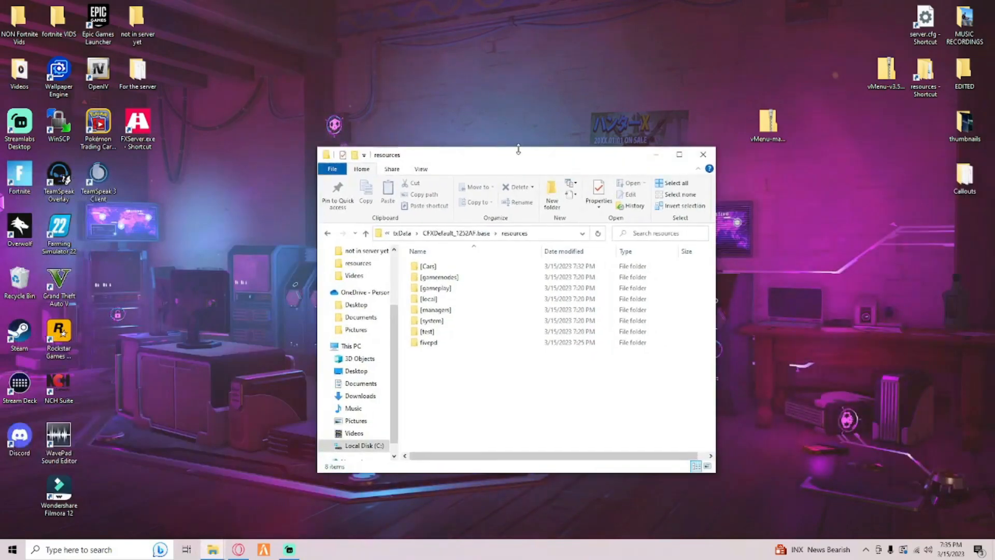
click(672, 159)
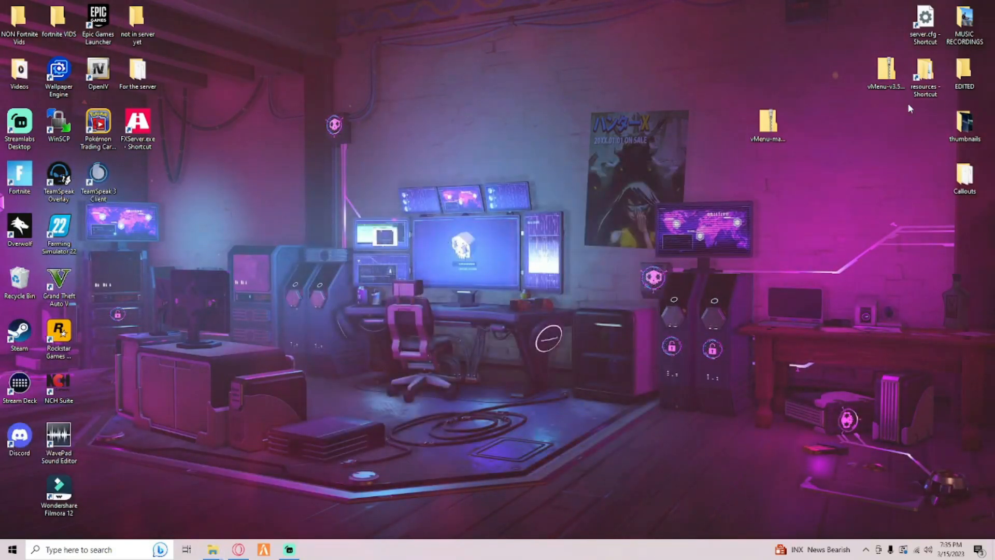
- Delete the vMenu-master archive from the desktop and move the vMenu-v3.5.0 archive beside the Callouts folder
right_click(886, 80)
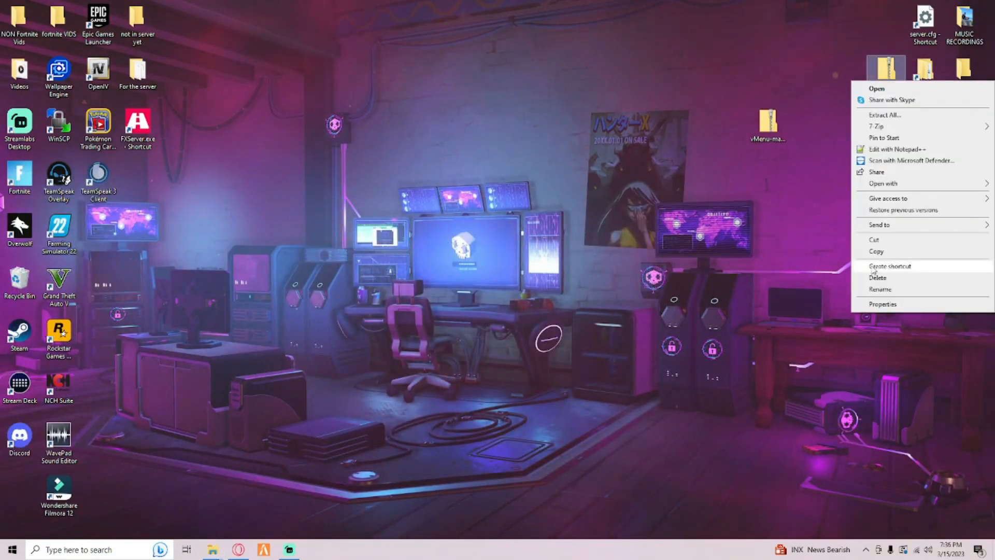
click(766, 132)
click(789, 332)
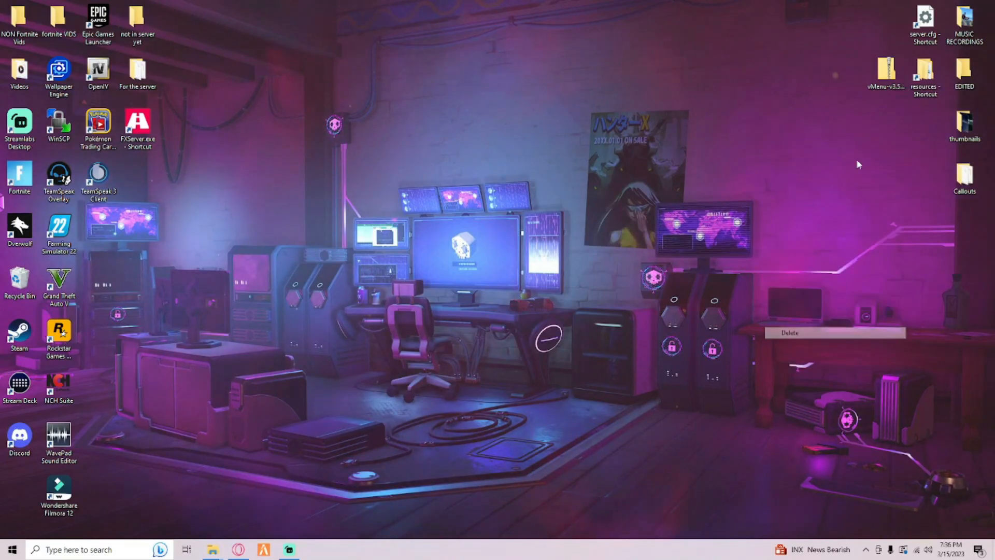
drag(870, 93, 871, 199)
- Examine the vMenu-v3.5.0 archive and its config folder, then close the archive window
double_click(885, 179)
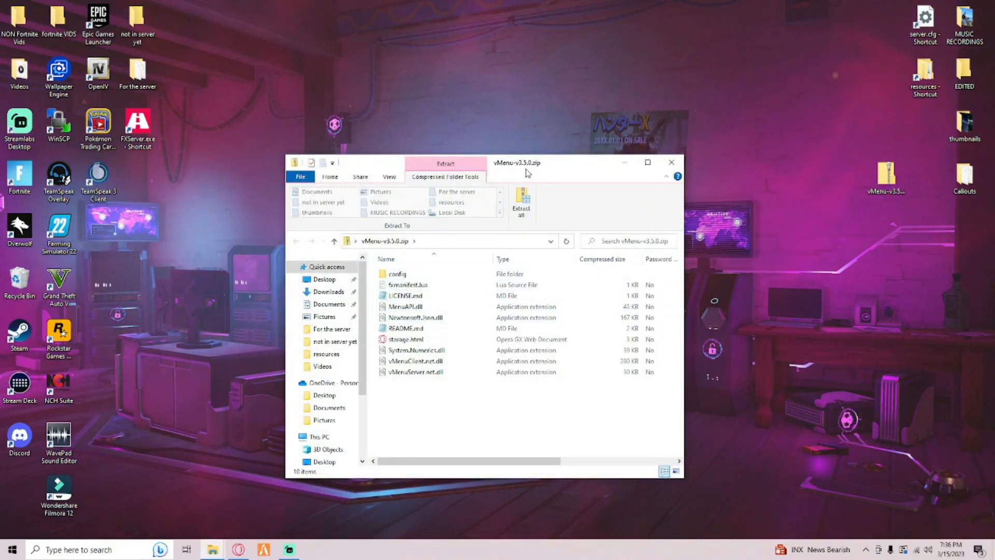
drag(527, 165, 518, 178)
click(405, 296)
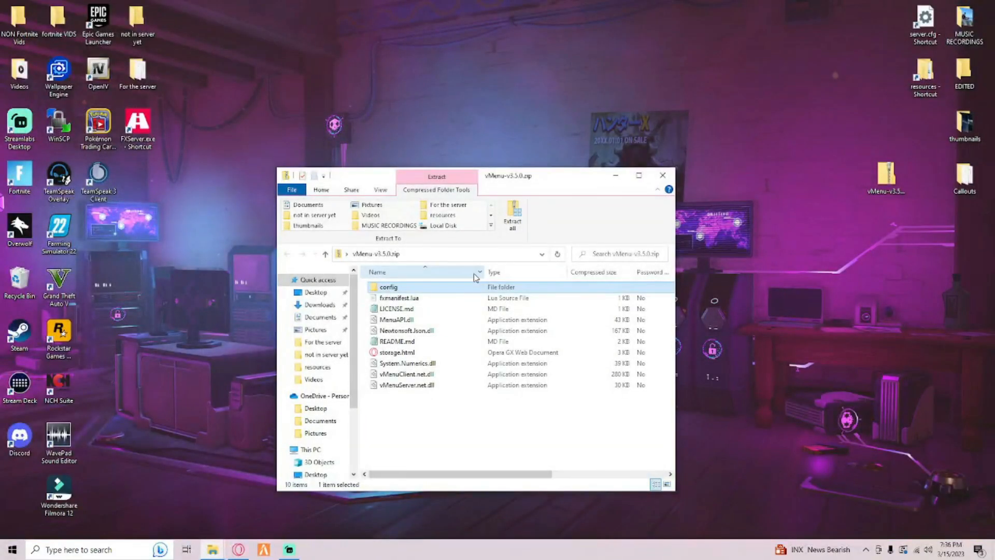
double_click(384, 287)
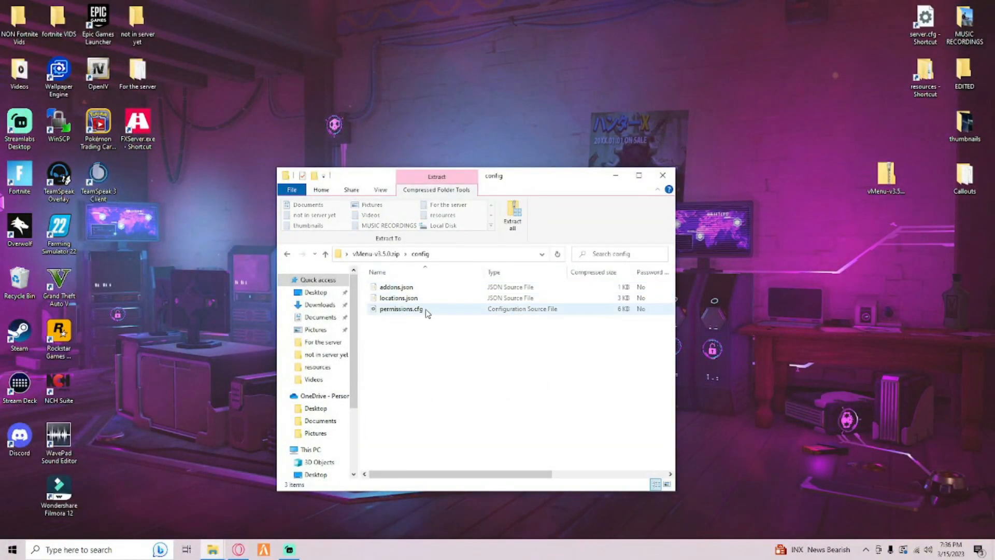
click(662, 175)
- Open the server's resources folder and create a new folder named vMenu in it
click(887, 176)
double_click(924, 73)
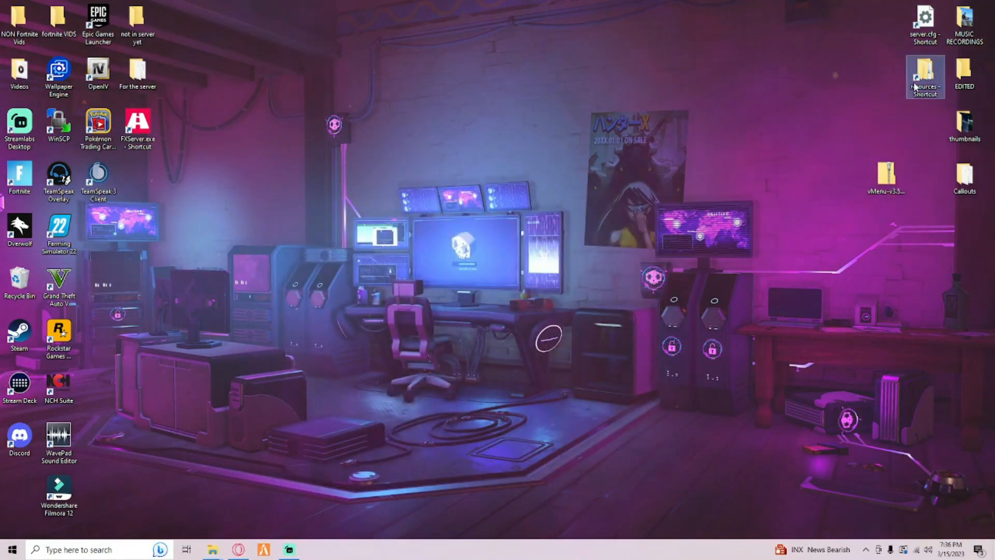
right_click(415, 325)
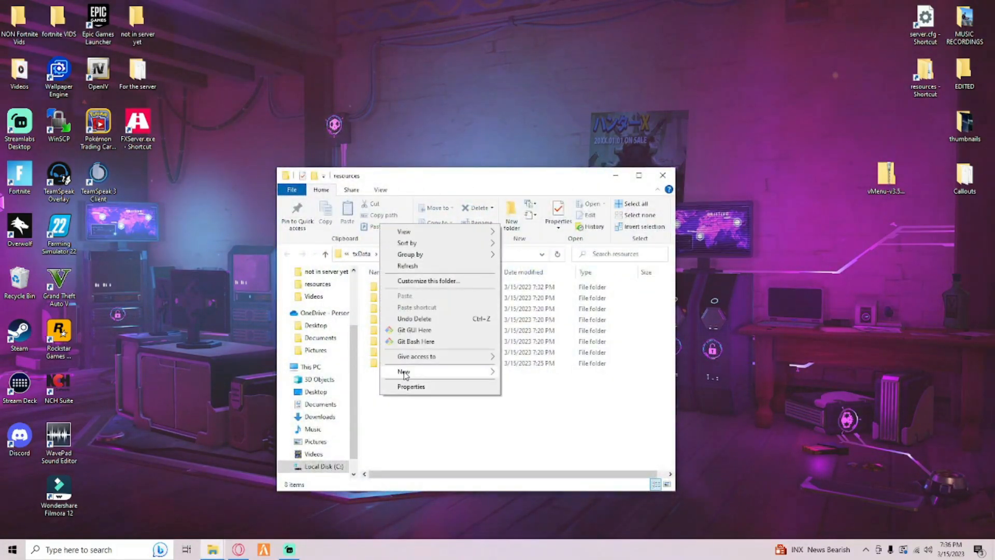
mouse_move(445, 370)
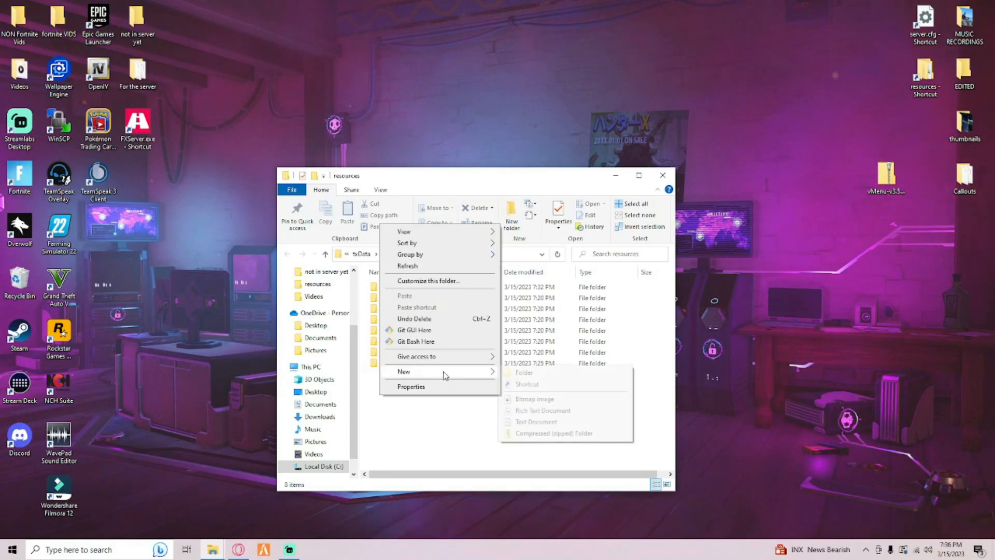
click(521, 371)
text(vMen)
key(Return)
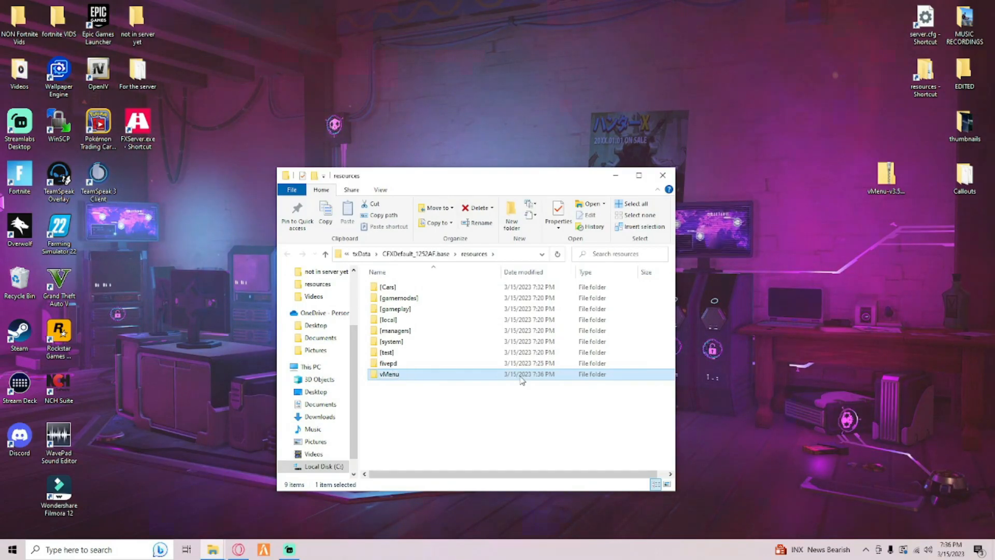
- Open the vMenu-v3.5.0 archive and arrange its window beside the resources folder
click(451, 402)
double_click(885, 176)
drag(511, 198, 801, 148)
click(694, 250)
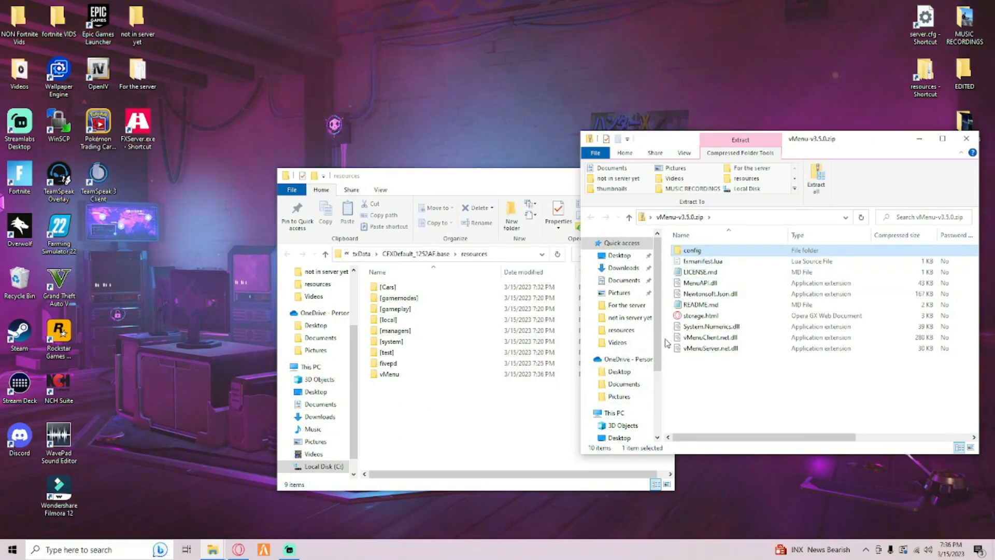
click(966, 138)
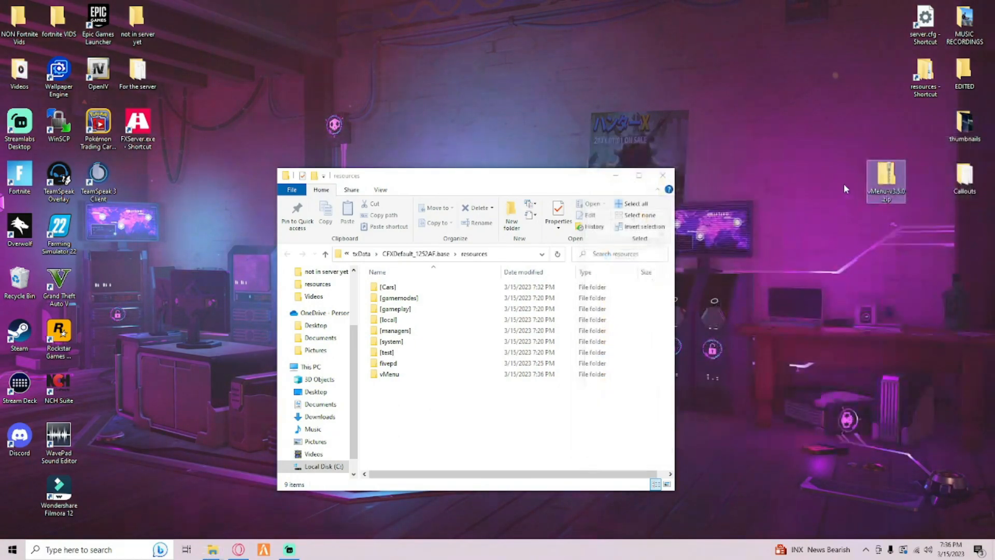
double_click(876, 186)
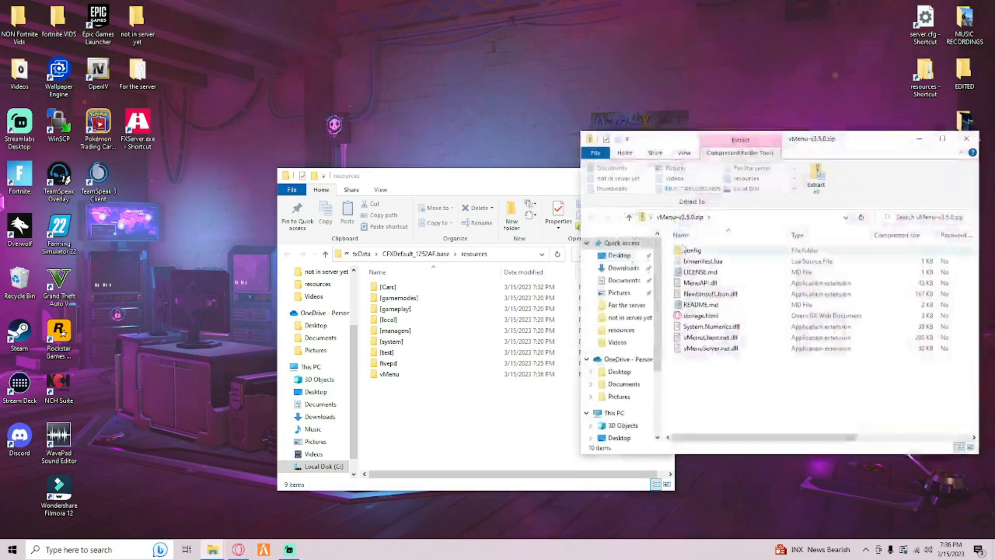
click(966, 138)
double_click(884, 185)
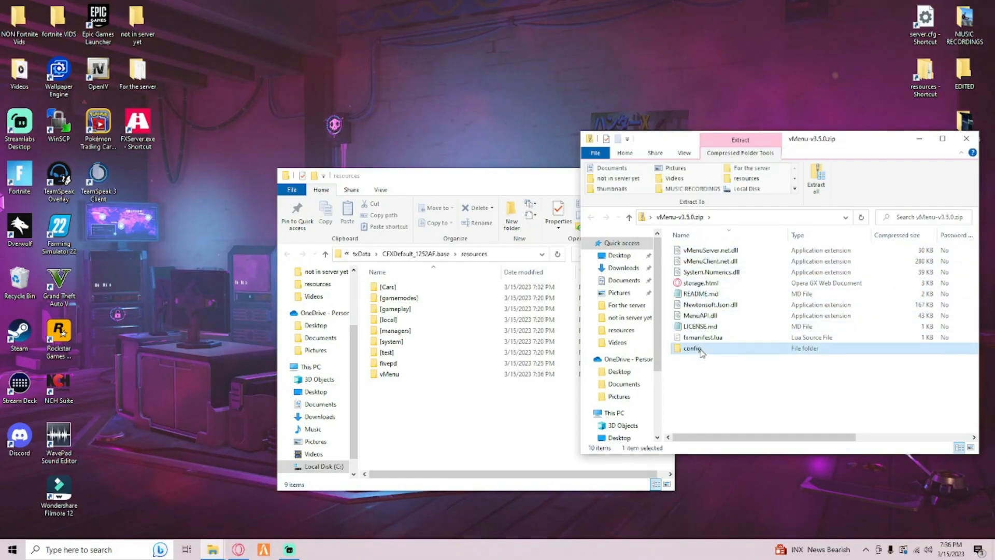
- Copy all files of the vMenu-v3.5.0 archive into the vMenu folder, open that folder and close the archive window
key(ctrl+a)
drag(738, 299, 426, 375)
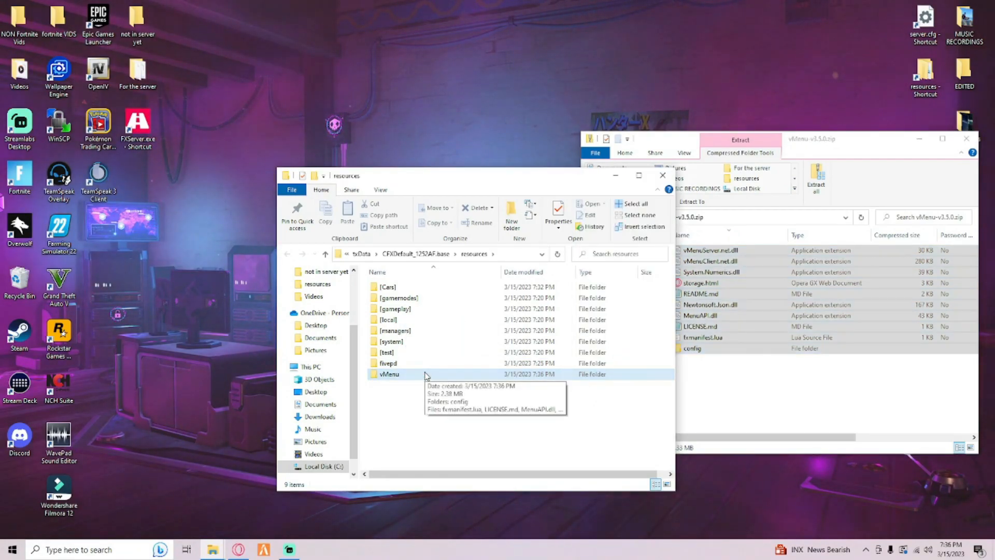
double_click(426, 375)
drag(463, 183, 308, 176)
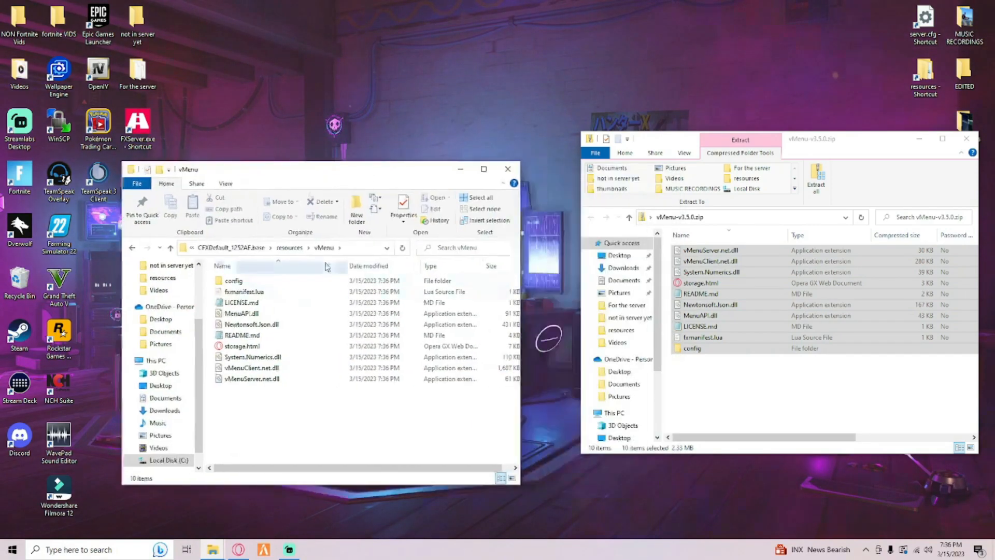
click(966, 138)
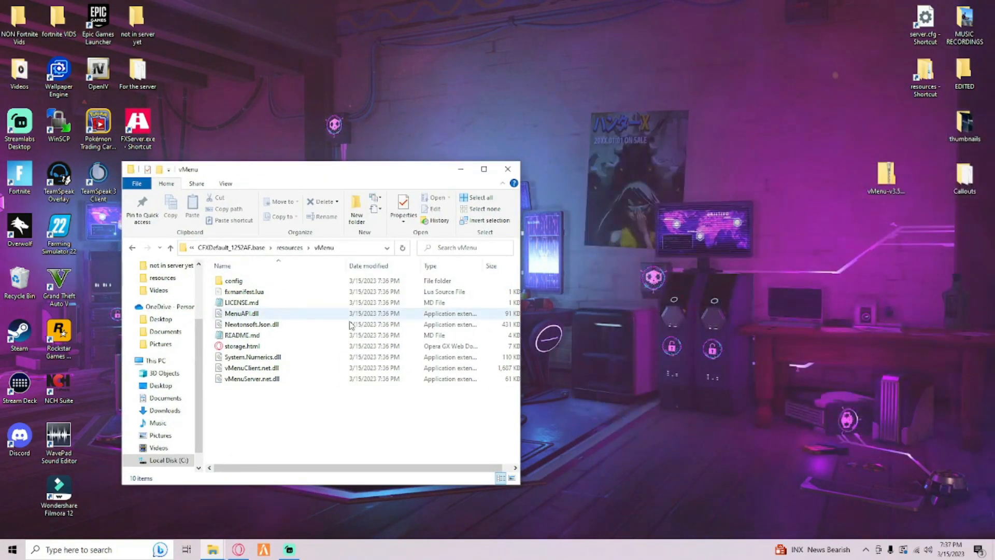
- Move permissions.cfg from vMenu's config folder into the resources folder and return to resources
double_click(248, 284)
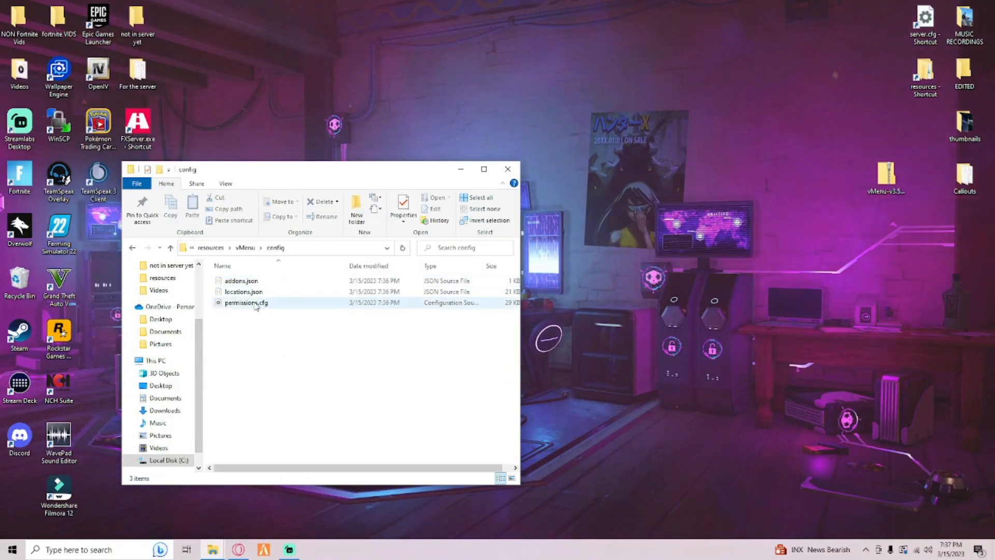
click(274, 305)
drag(281, 306, 210, 254)
click(212, 250)
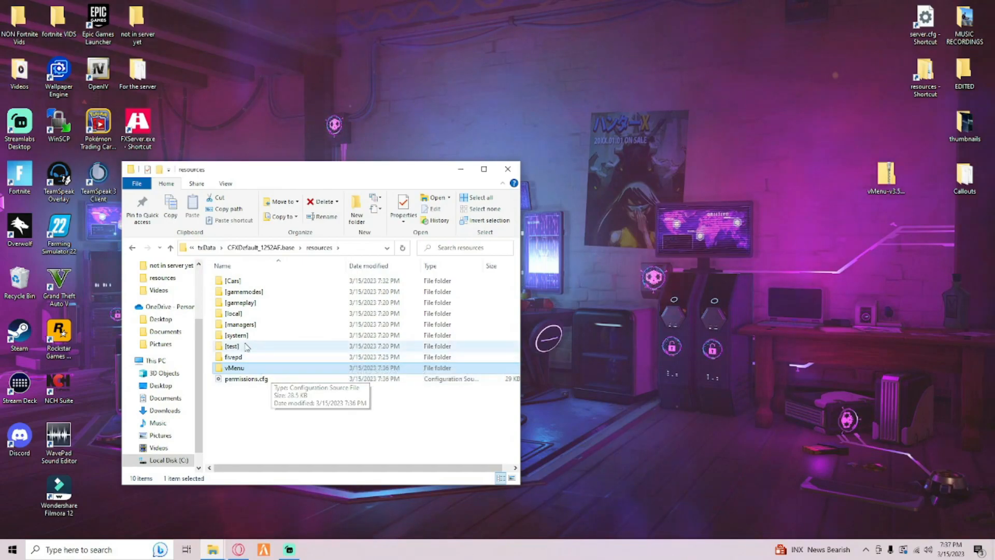
- Move permissions.cfg from resources up into the CFXDefault_1252AF.base folder and store the vMenu archive in the desktop's For the server folder
click(244, 379)
drag(259, 379, 261, 249)
click(259, 248)
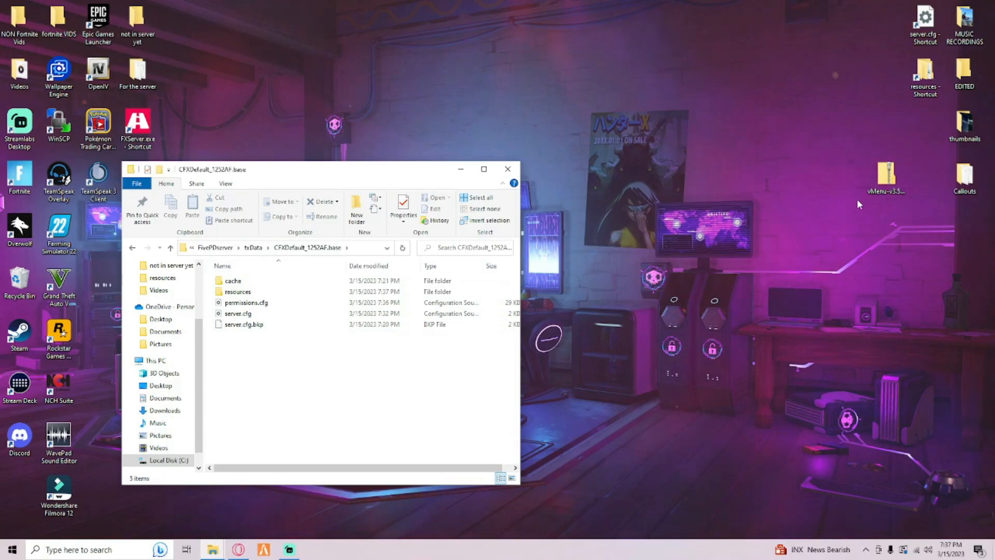
drag(884, 189, 139, 87)
drag(242, 171, 430, 168)
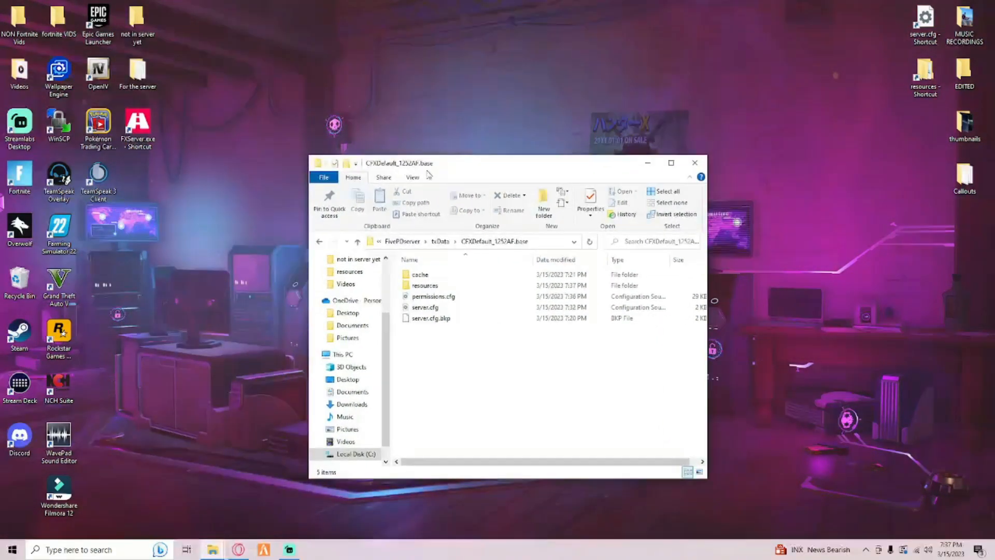
- Open server.cfg in Notepad++ and add the line "ensure vMenu" below "ensure [Cars]"
click(925, 24)
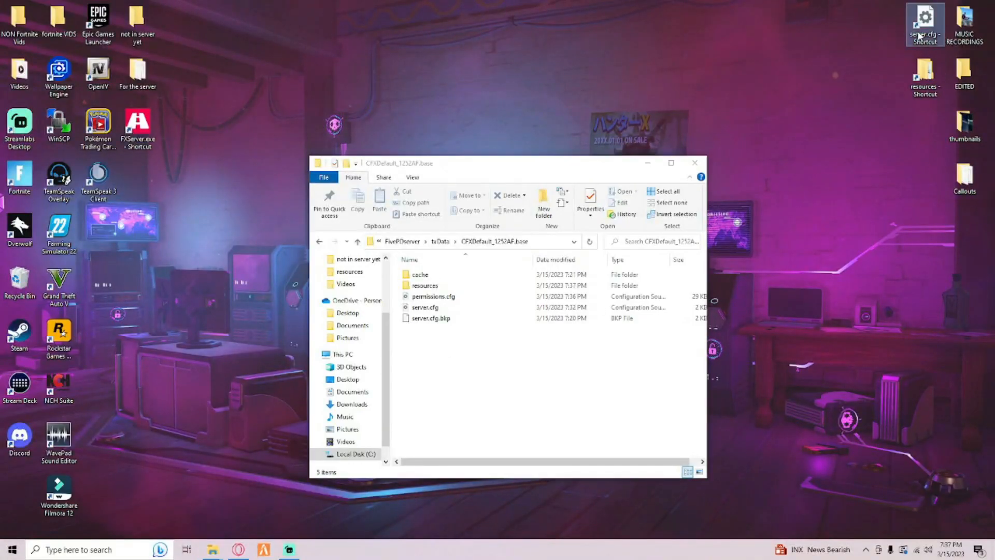
right_click(923, 21)
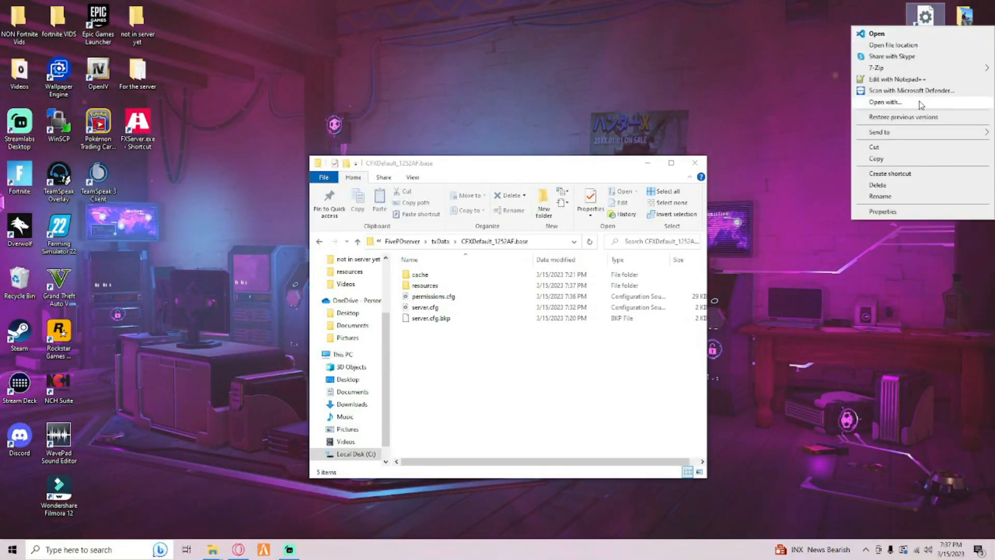
click(891, 81)
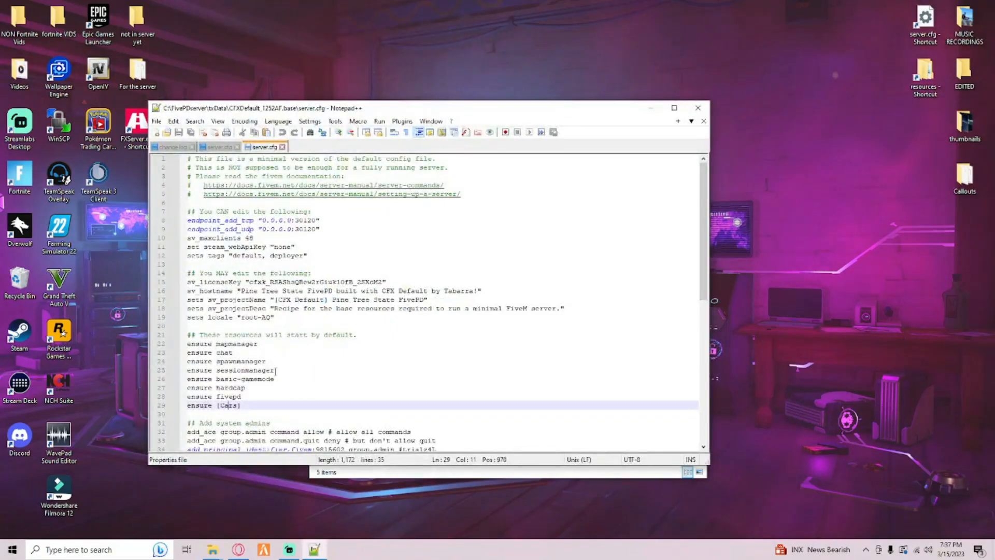
key(Return)
text(ens)
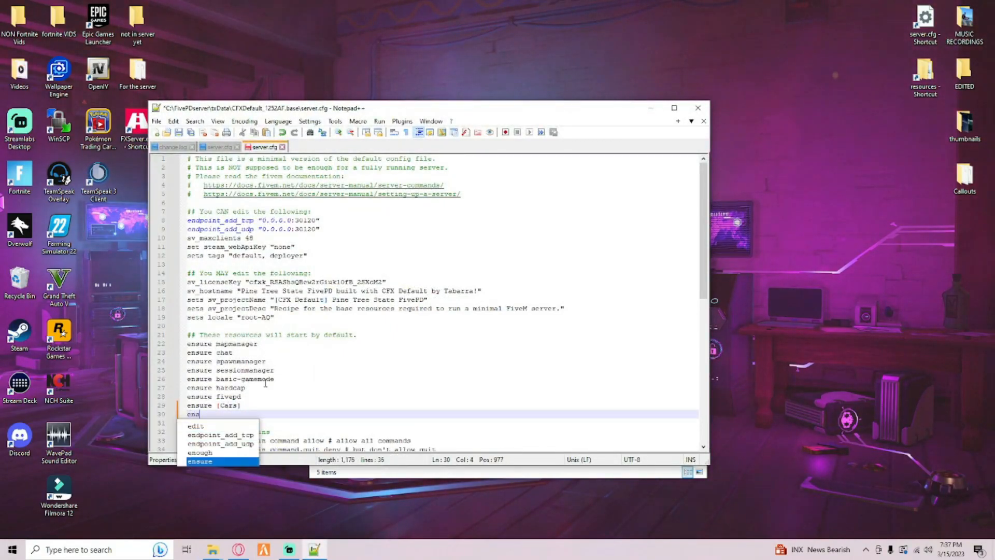
text(ure )
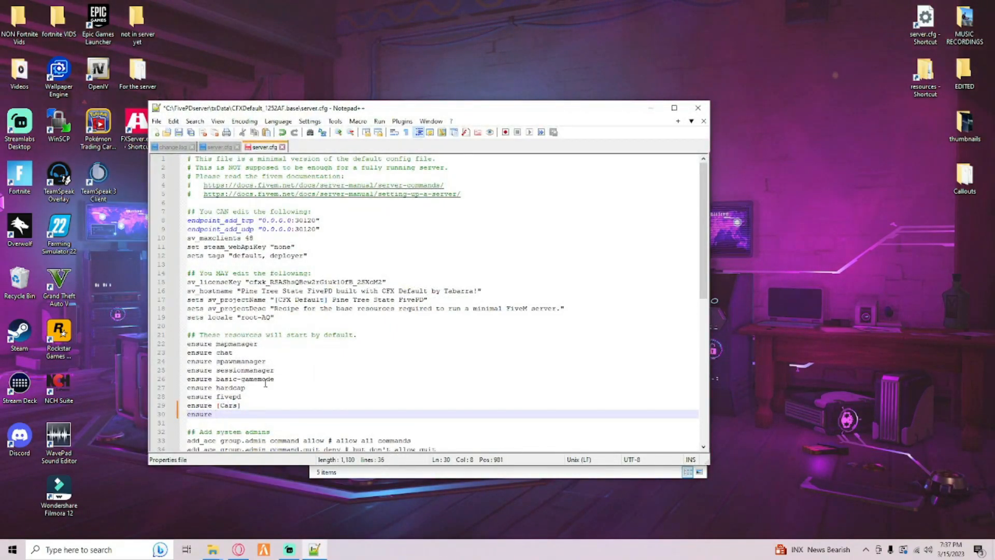
text(v)
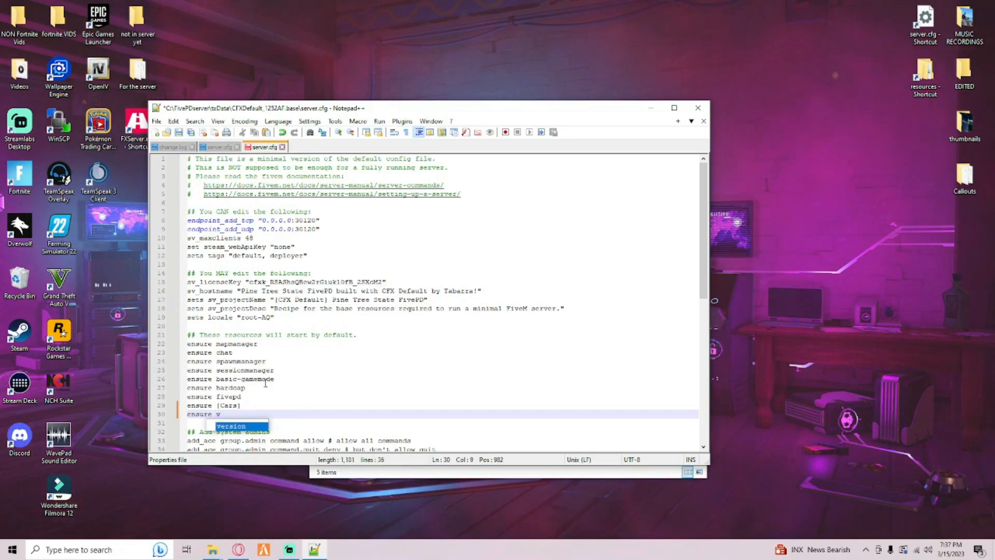
text(Menu)
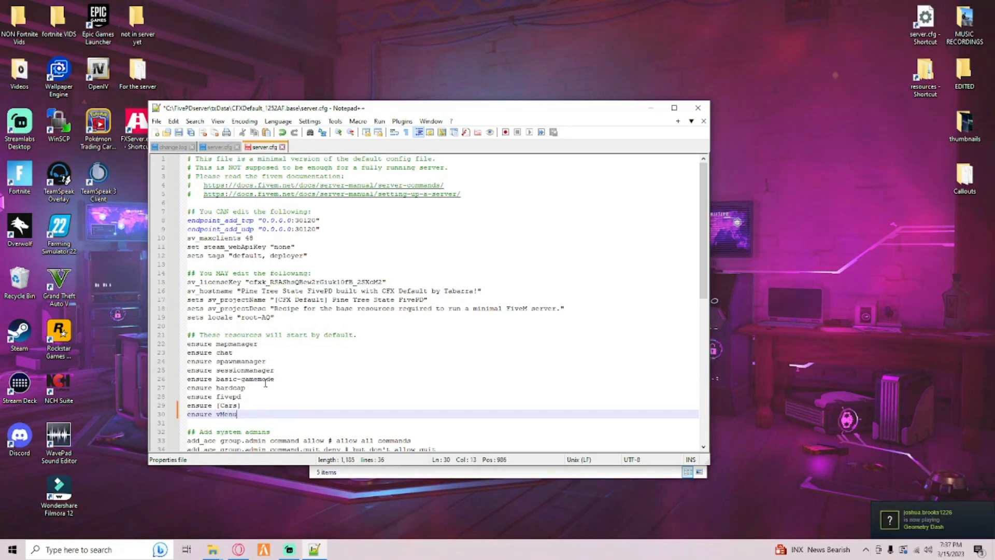
- Save and close server.cfg, and close the CFXDefault_1252AF.base folder window
click(156, 120)
click(174, 202)
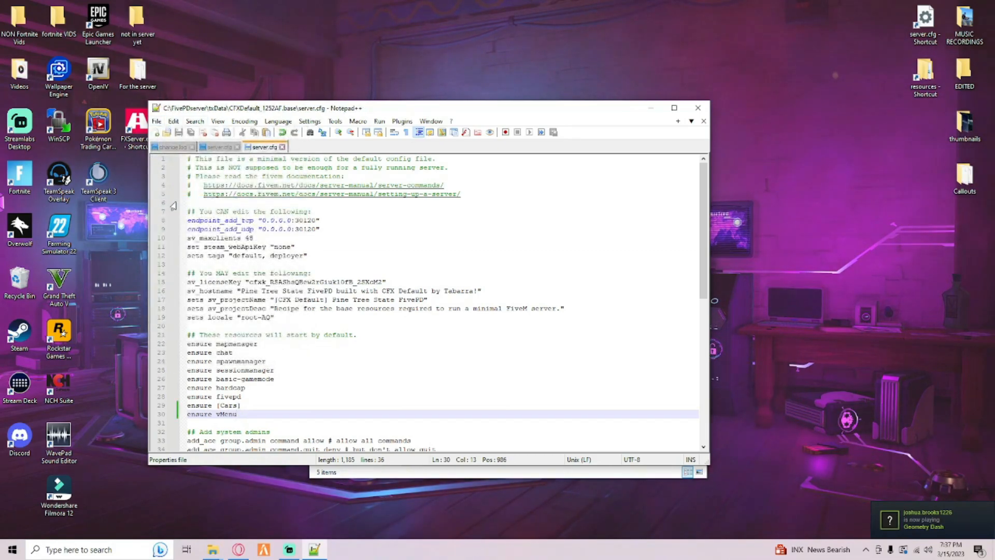
click(698, 108)
drag(479, 169, 506, 158)
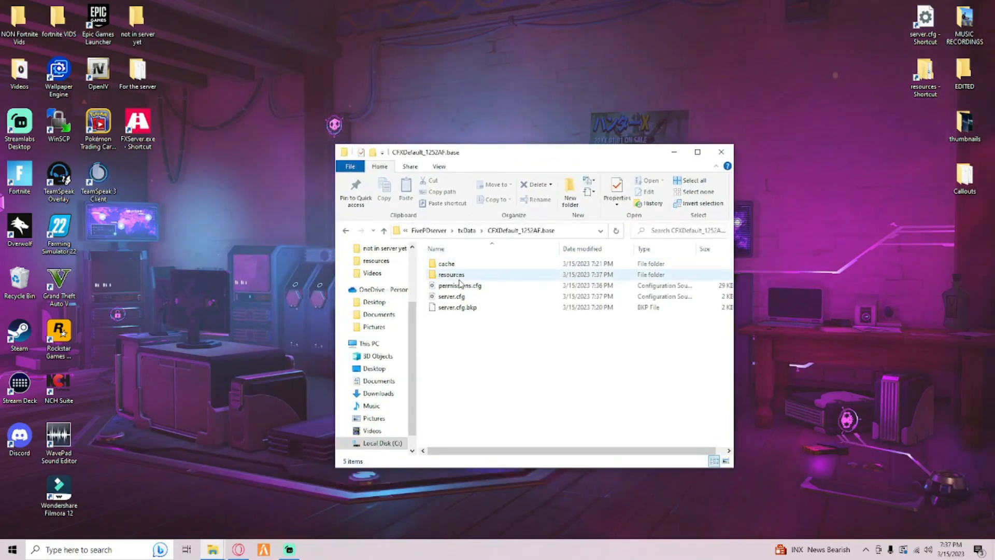
click(718, 154)
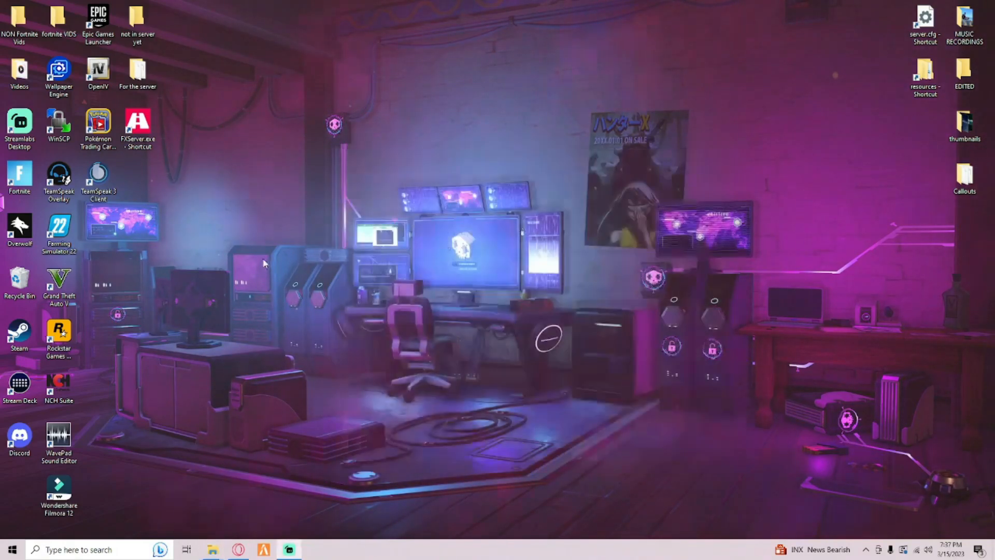
- Start FXServer from its desktop shortcut, let the server finish loading and minimise its console
double_click(133, 133)
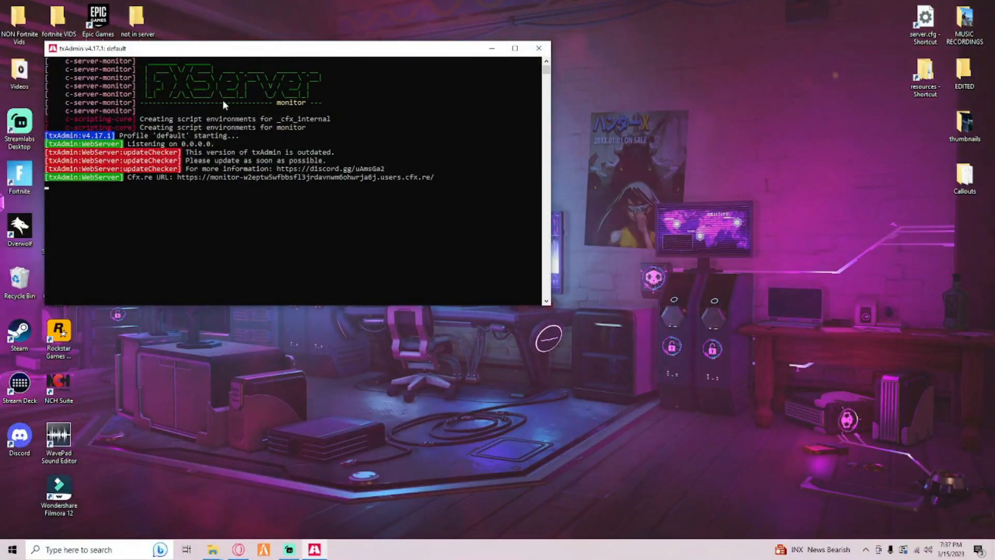
drag(223, 53, 259, 60)
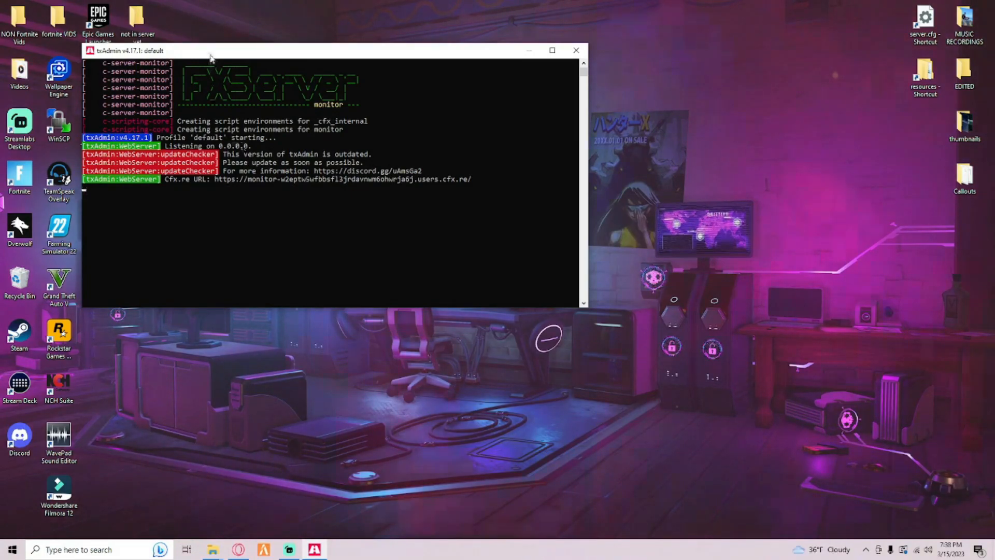
drag(212, 57, 326, 71)
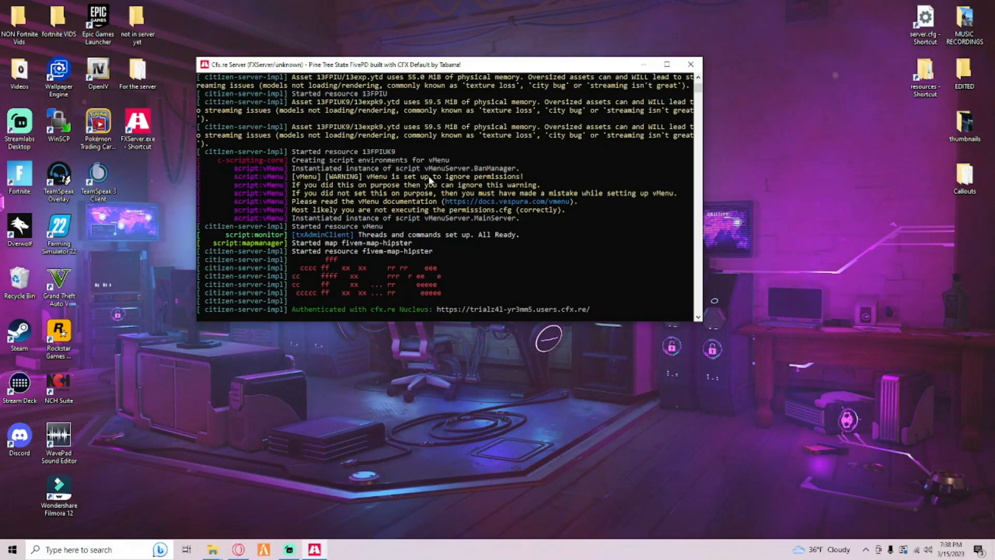
click(645, 65)
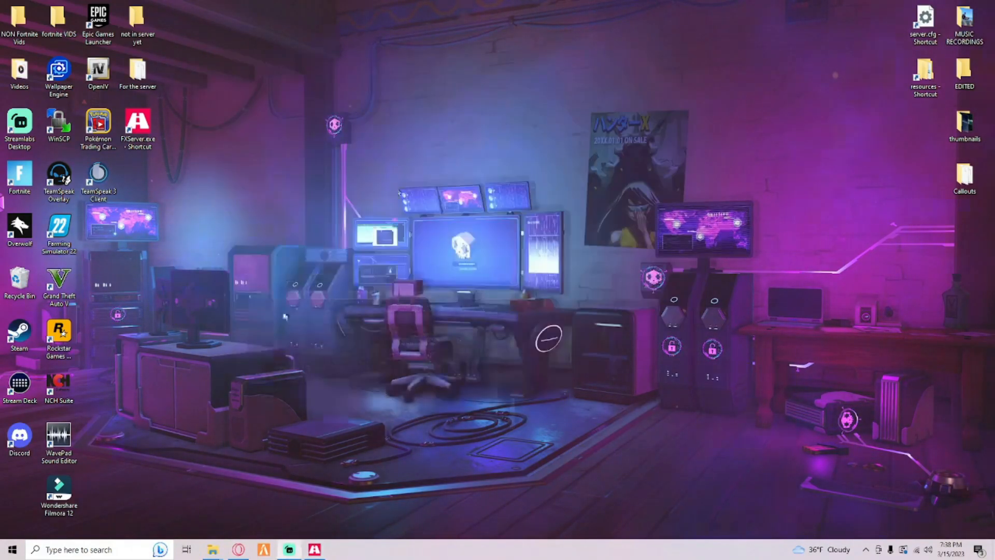
- Launch FiveM, connect to the local server on LAN, and open and close vMenu's main menu in game
click(264, 550)
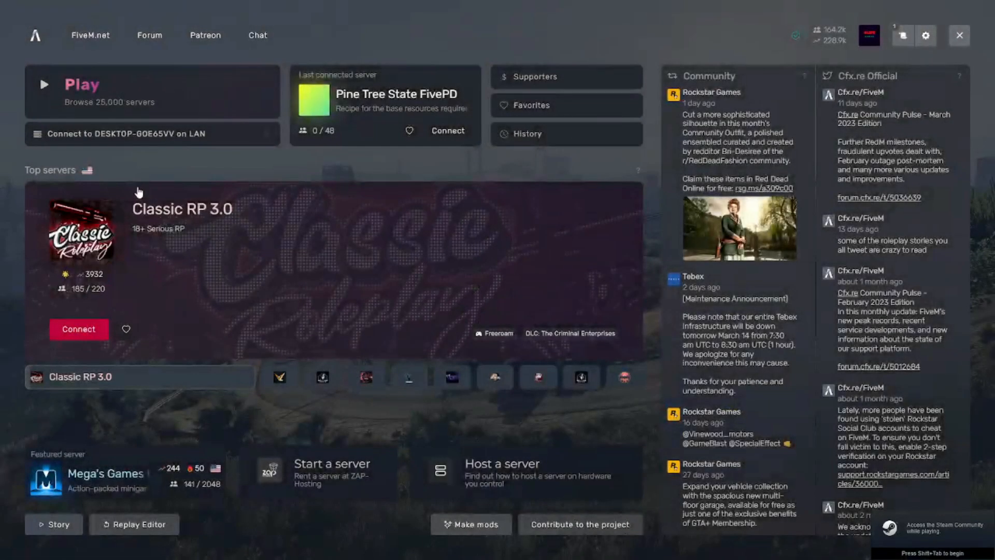
click(151, 136)
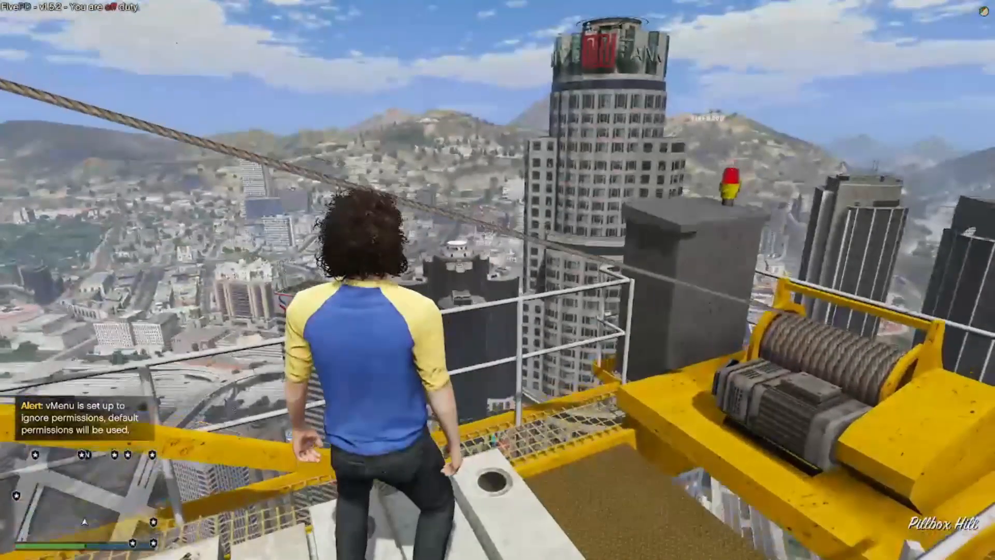
key(m)
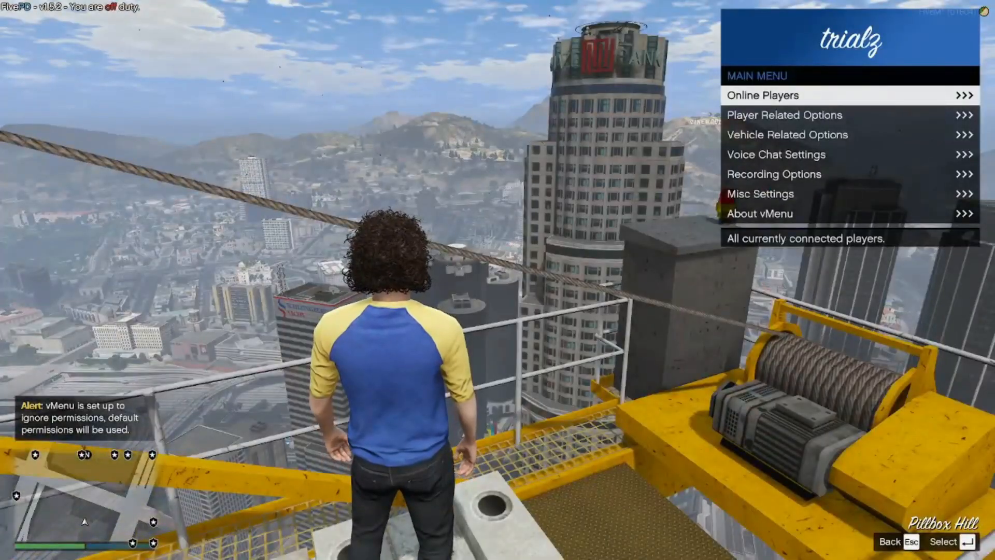
key(m)
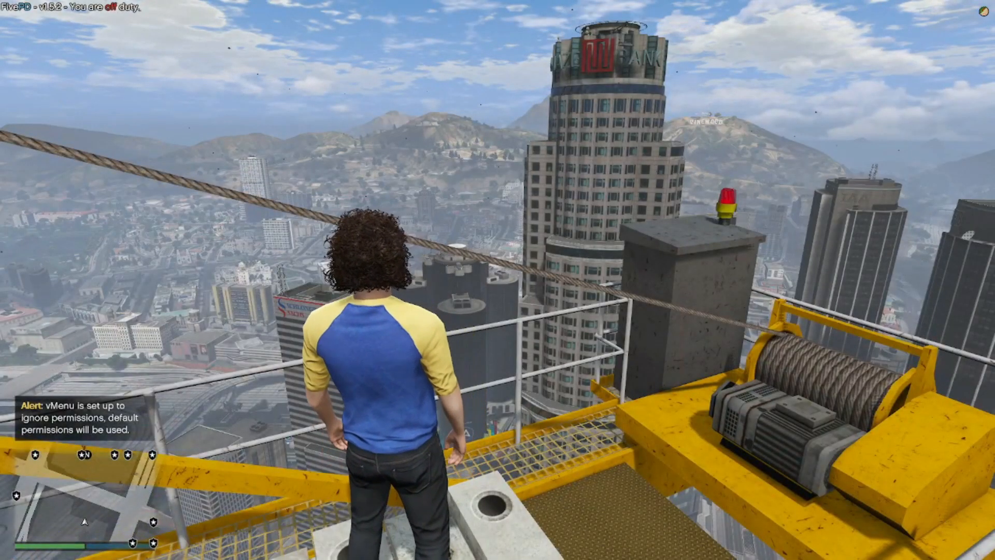
- Use the in-game menu to move the character from the Pillbox Hill rooftop to the desert roadside
key(F11)
key(Down)
key(Down)
key(Down)
key(Down)
key(Down)
key(Right)
key(Right)
key(Return)
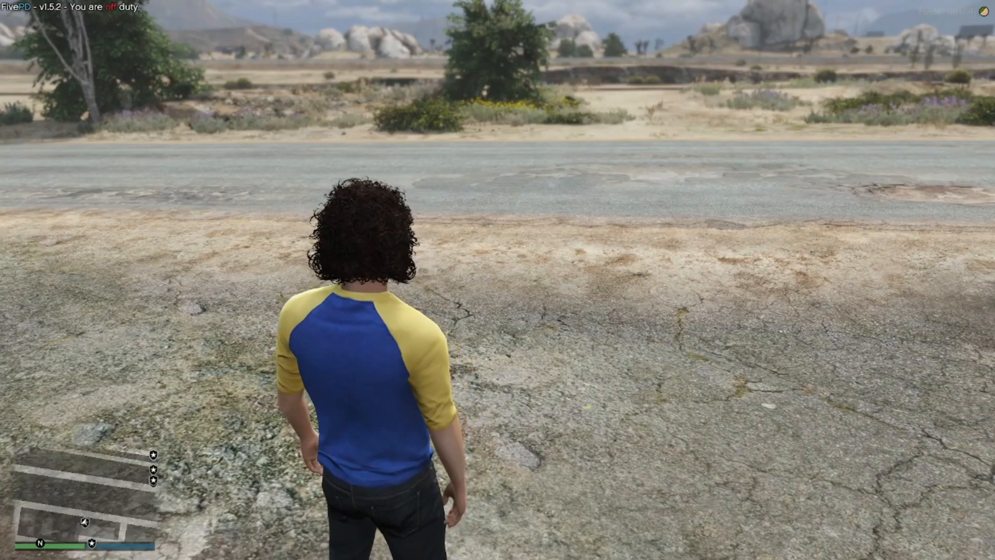
- Open vMenu's Vehicle Spawner under Vehicle Related Options and choose Spawn Vehicle By Model Name
key(m)
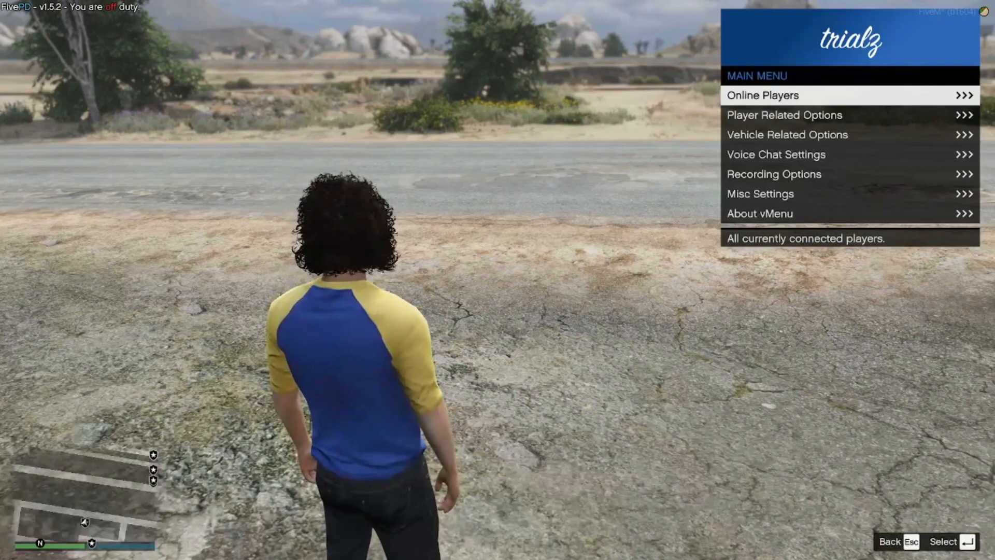
key(Down)
key(Down)
key(Up)
key(Escape)
key(m)
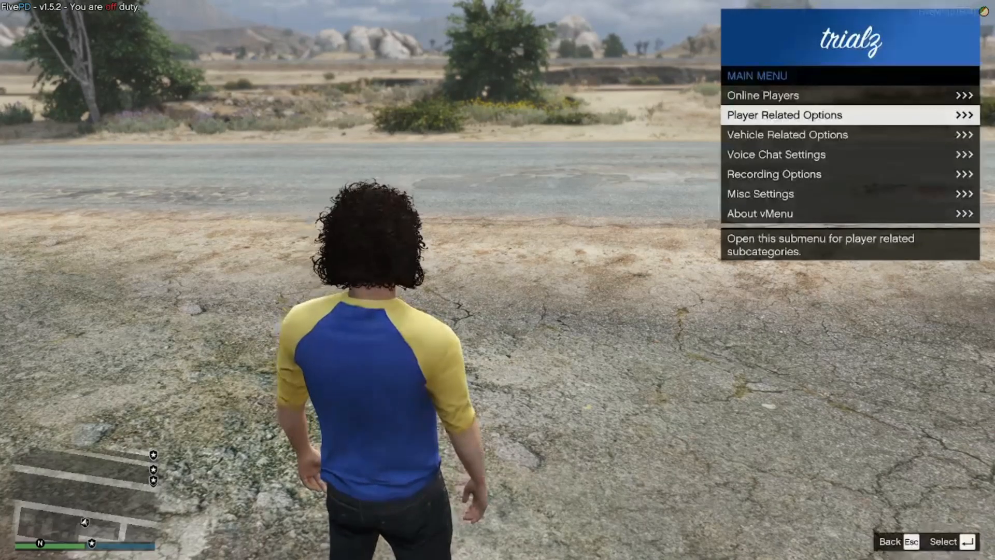
key(Down)
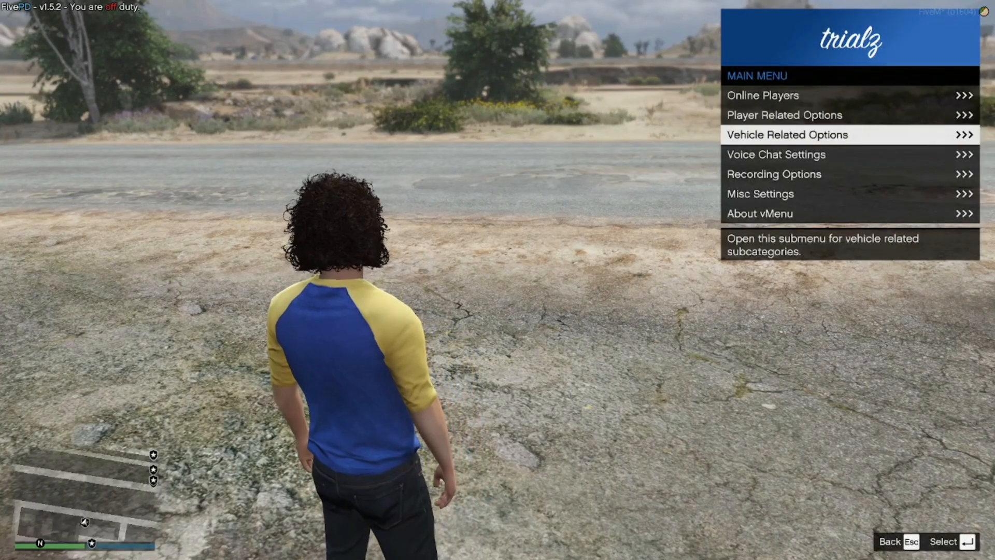
key(Return)
key(Down)
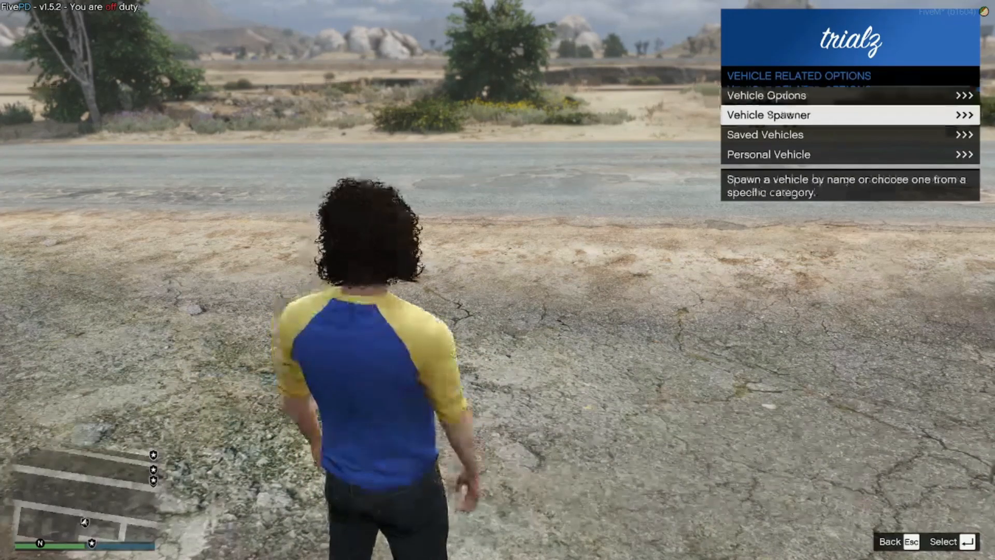
key(Return)
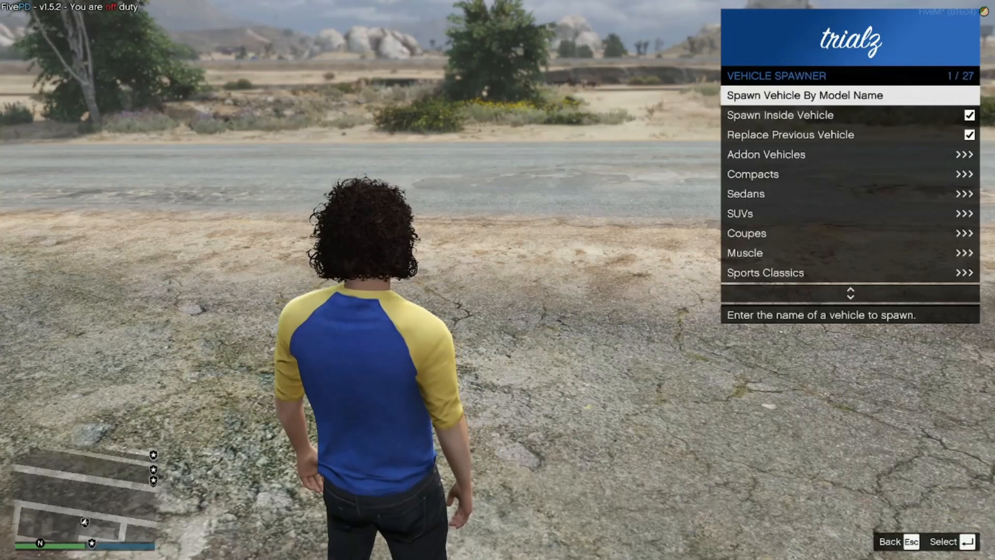
key(Return)
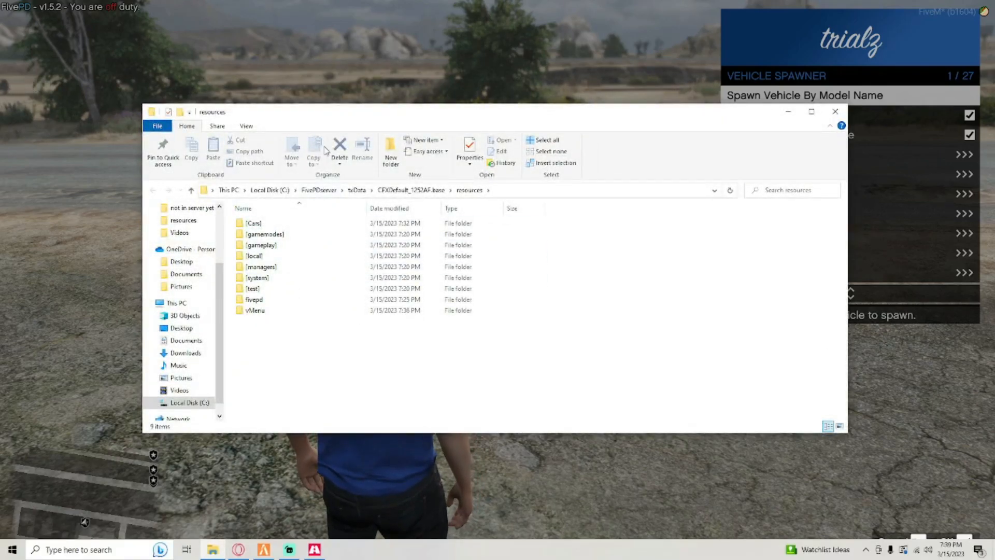
- In File Explorer, browse from This PC through Local Disk (C:), FivePDserver, txData and CFXDefault_1252AF.base to the resources folder
drag(314, 104, 302, 156)
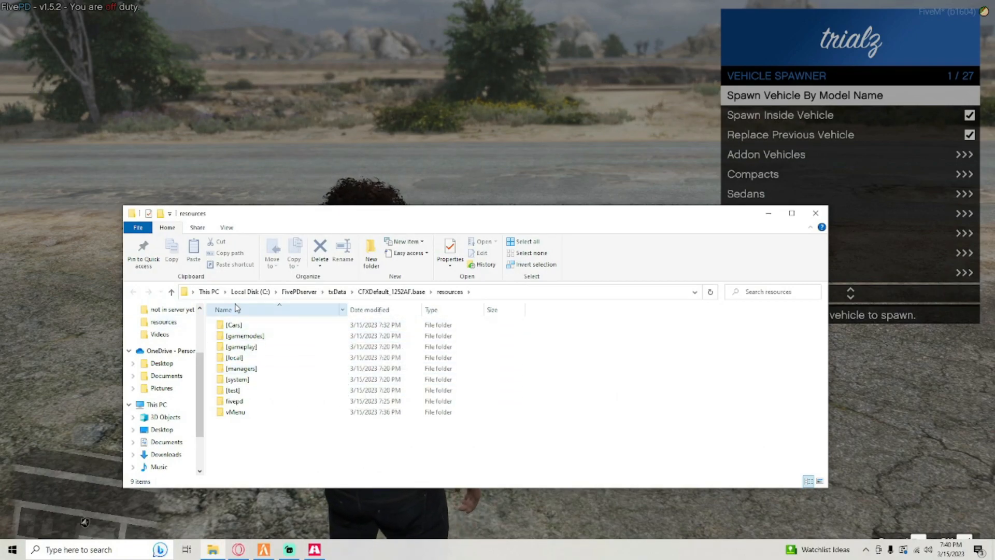
click(160, 429)
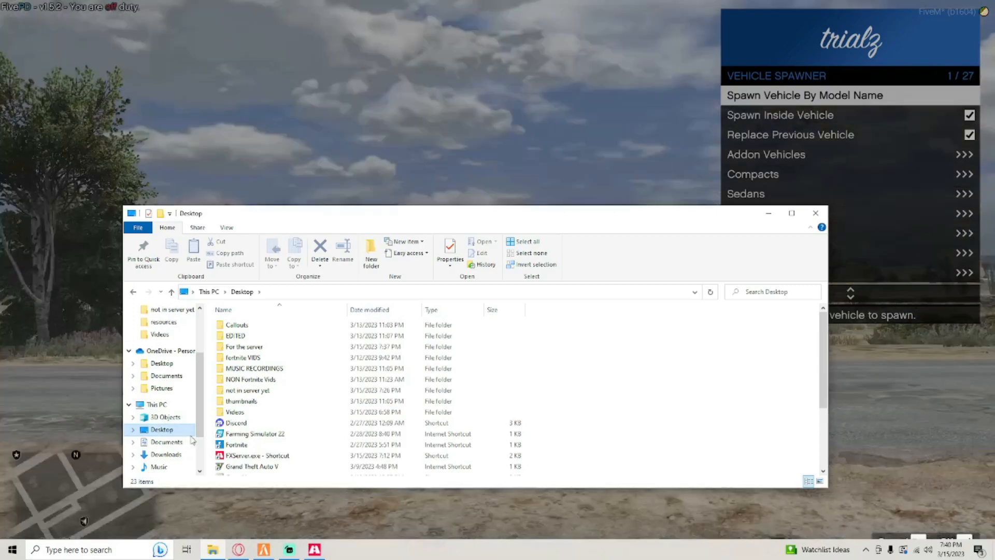
click(157, 404)
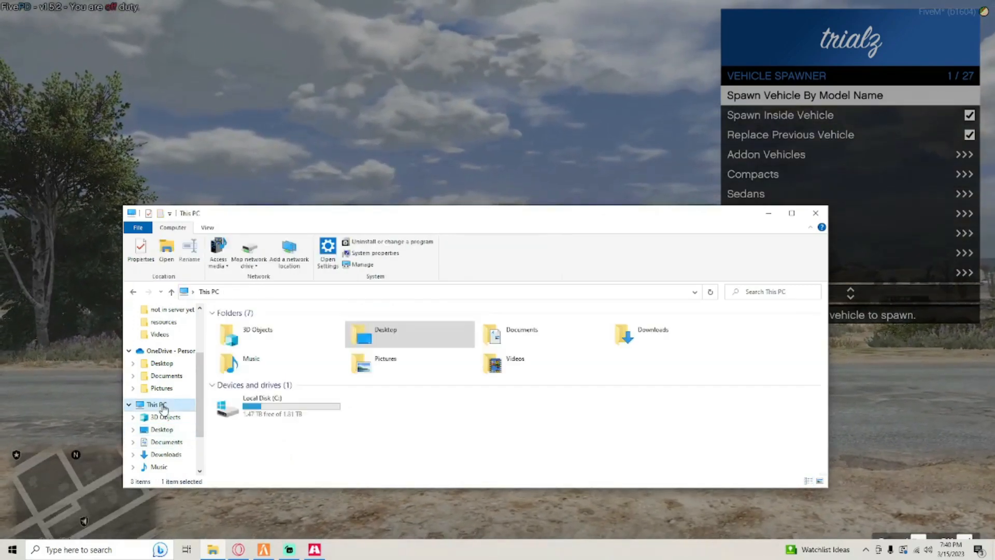
double_click(250, 412)
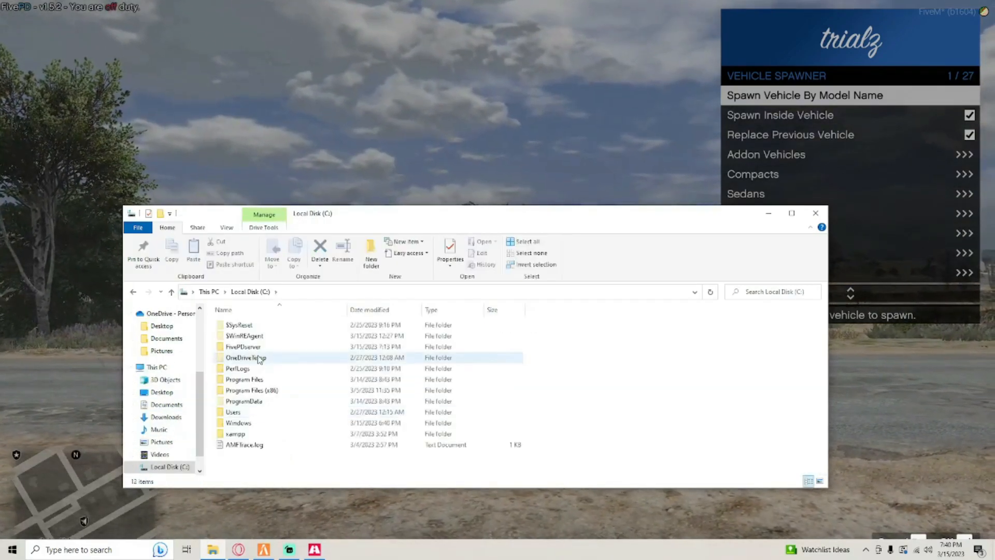
double_click(244, 347)
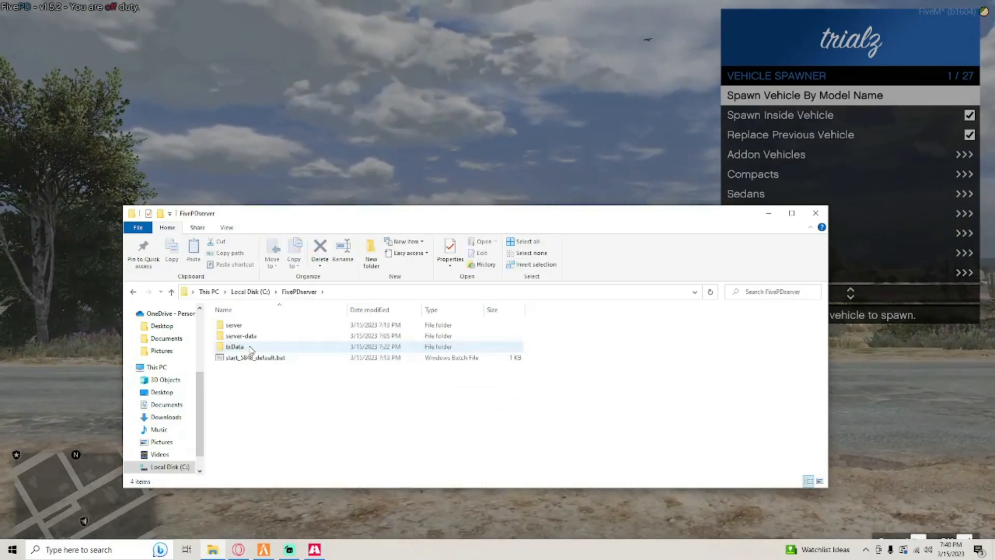
double_click(254, 348)
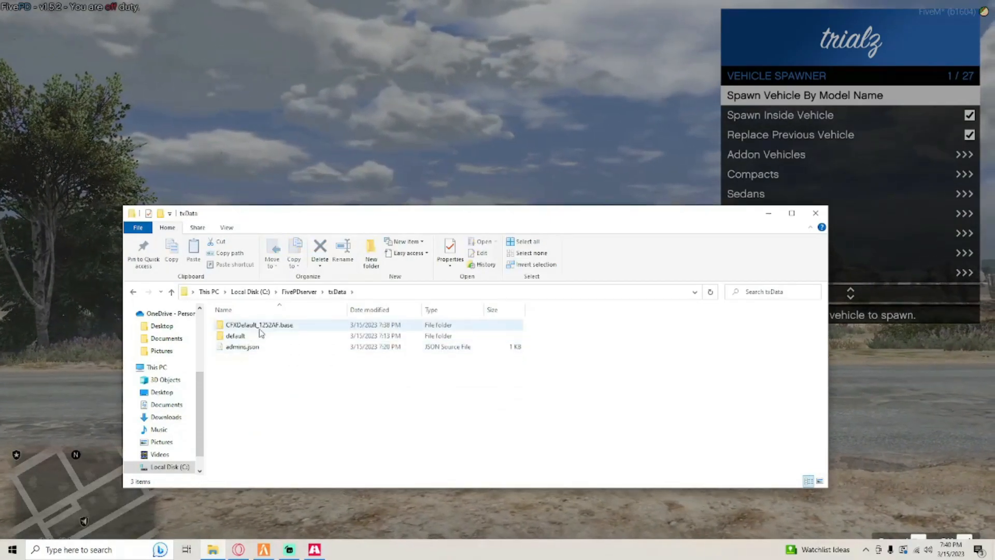
double_click(245, 326)
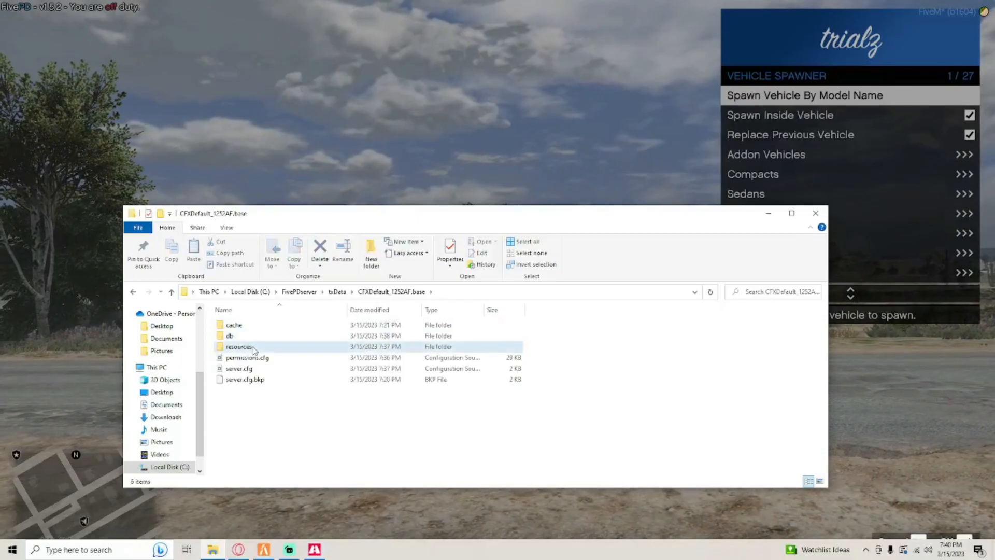
double_click(253, 347)
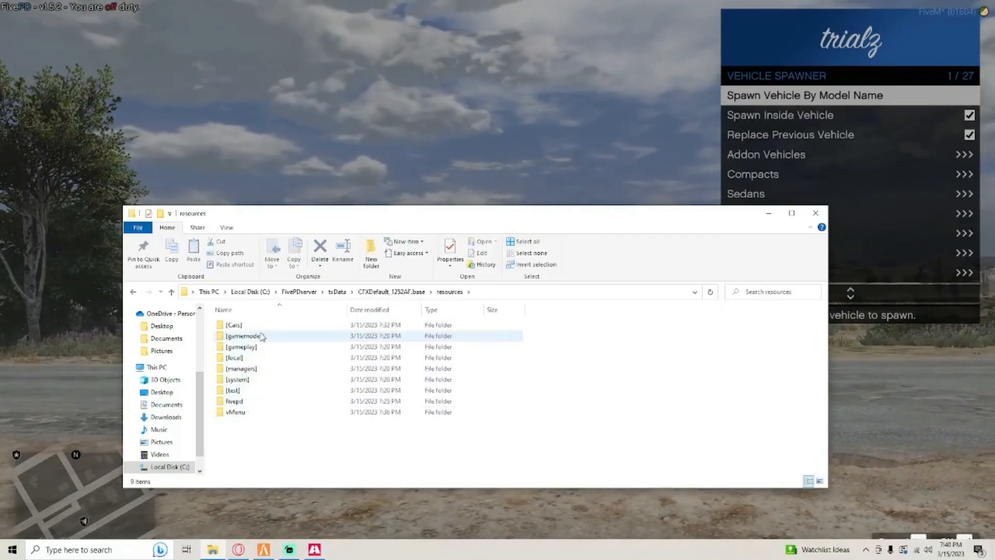
- Open the [Cars] resource folder and try to spawn a vehicle in game using the folder name 13FPIU
double_click(234, 325)
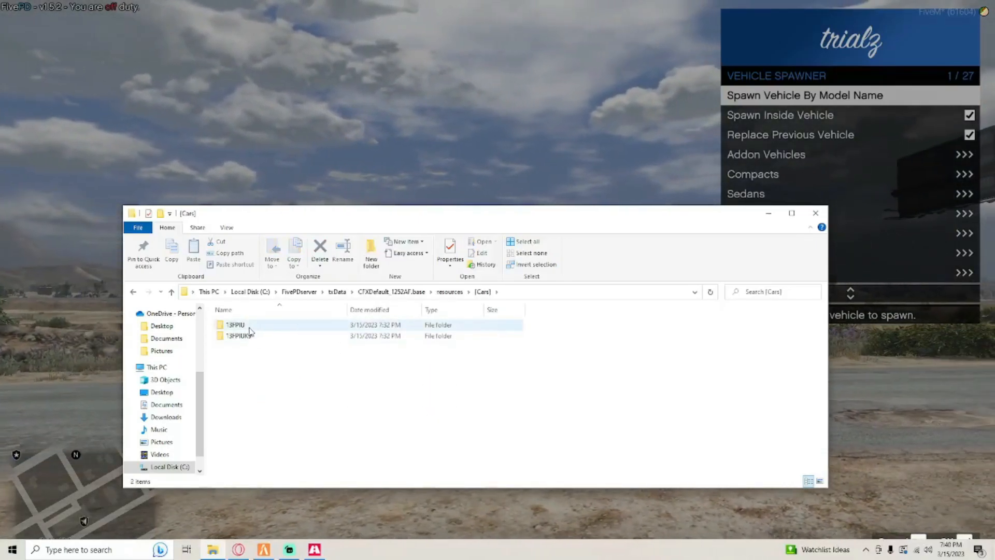
drag(296, 216, 271, 258)
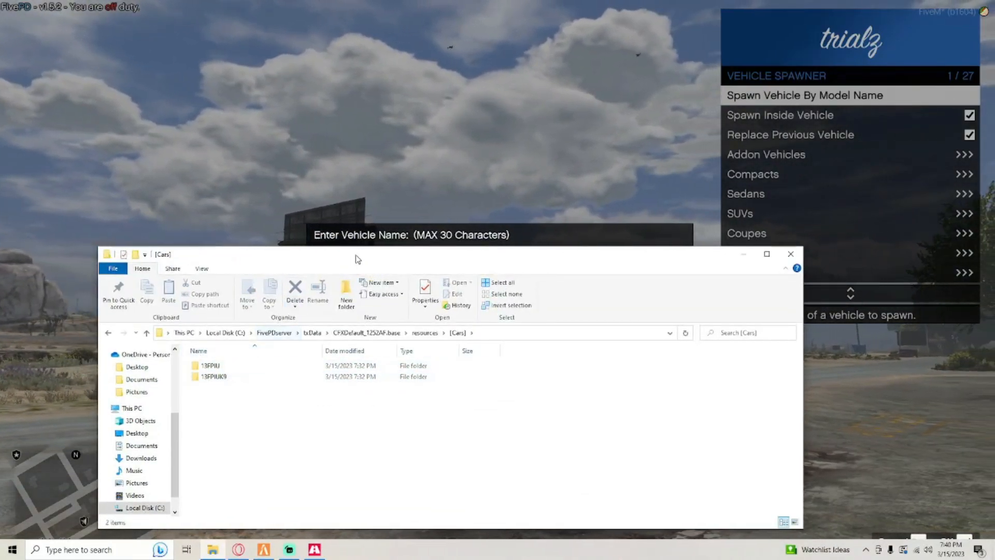
click(395, 230)
text(1)
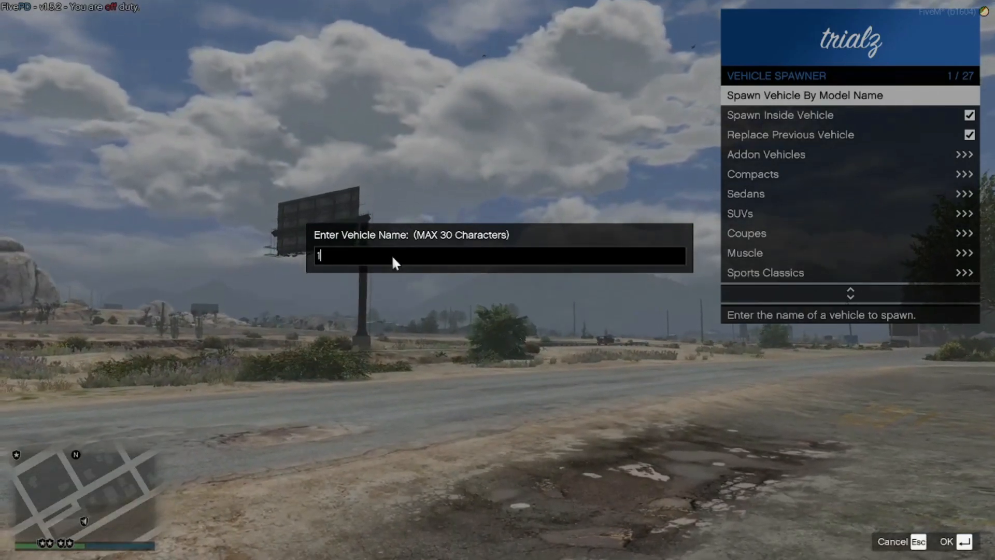
text(3FPIU)
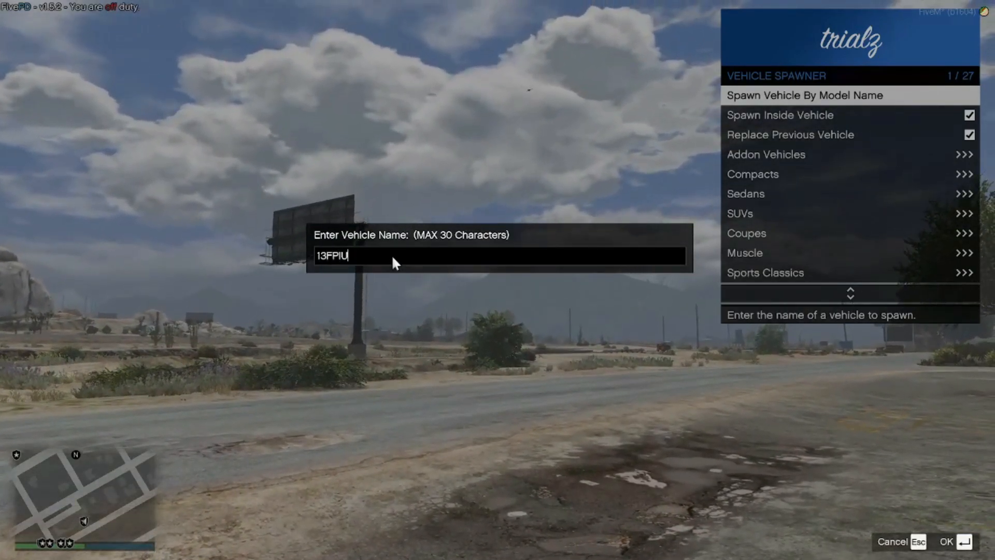
key(Return)
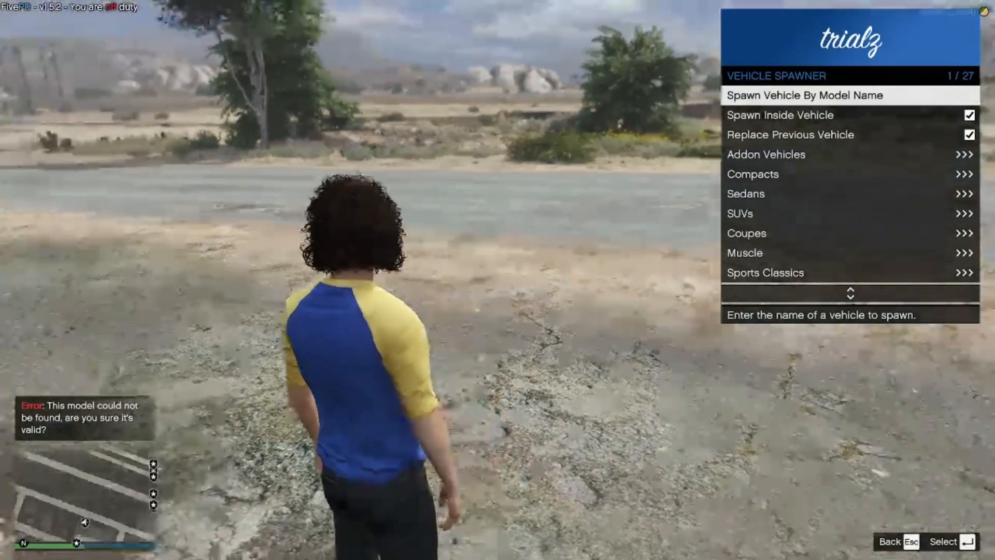
- Inspect the stream folder inside the 13FPIU car resource to find the vehicle's actual model name
key(alt+Tab)
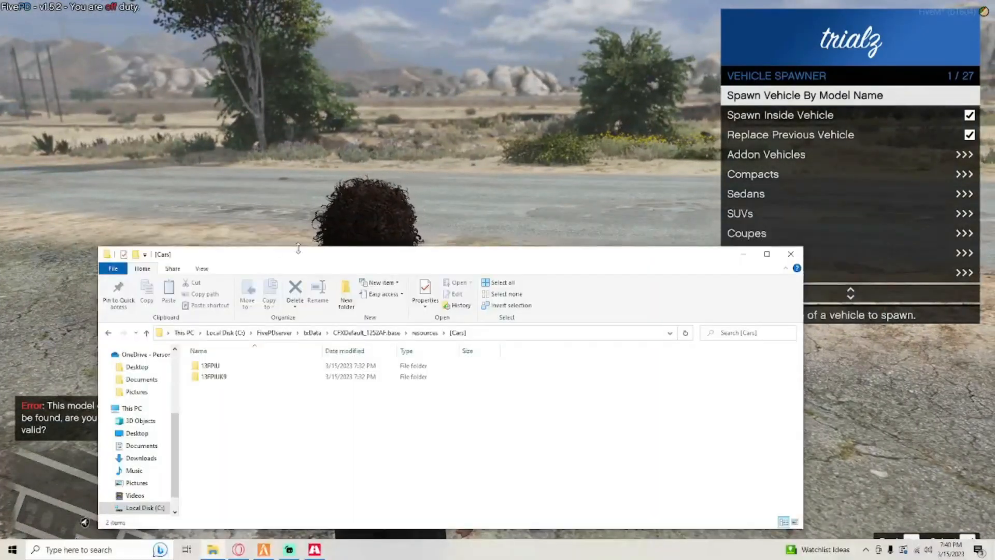
double_click(239, 369)
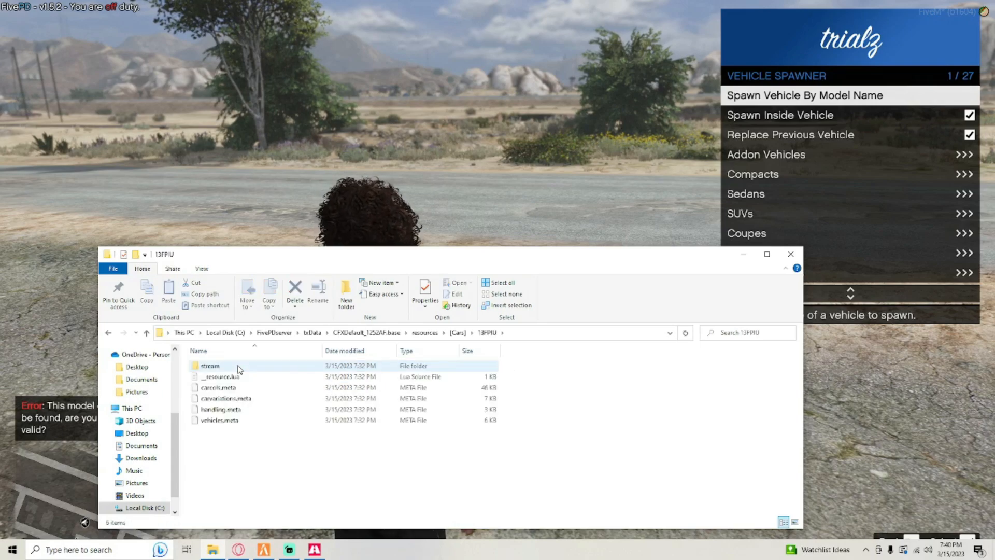
double_click(239, 366)
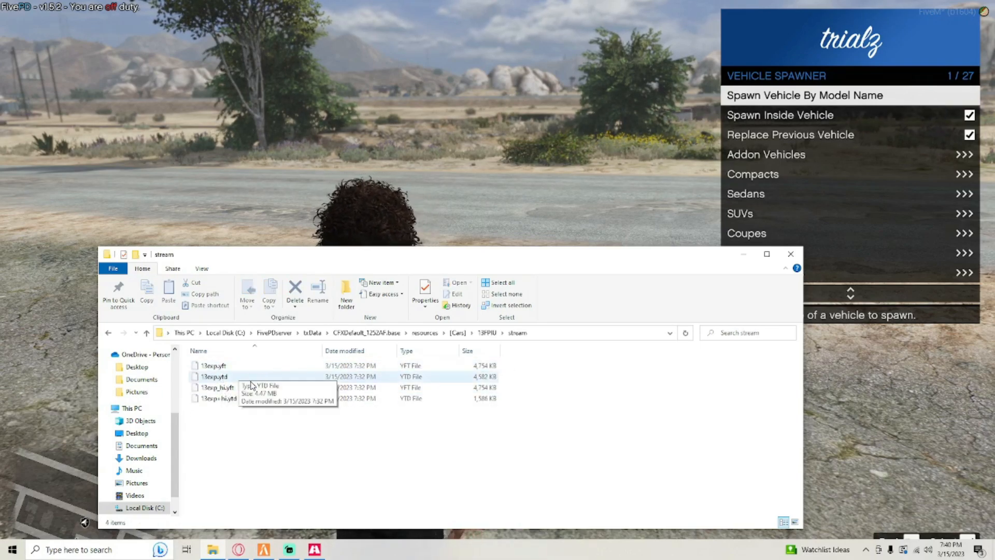
click(147, 333)
click(146, 334)
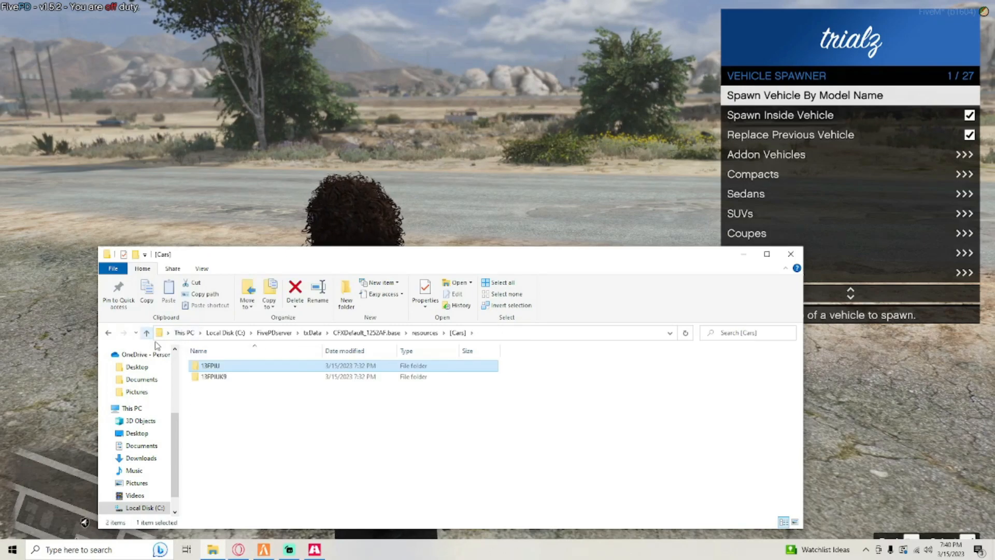
click(197, 402)
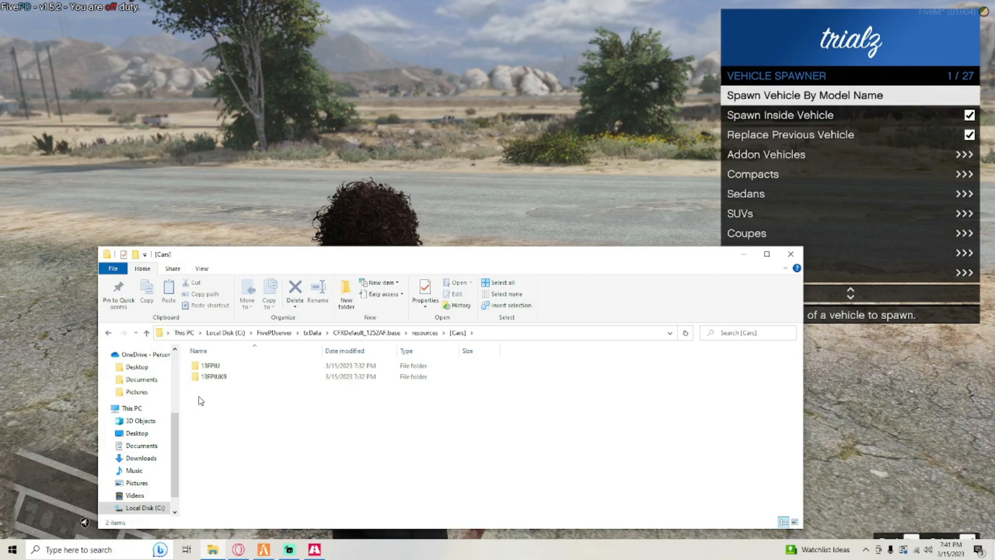
double_click(251, 369)
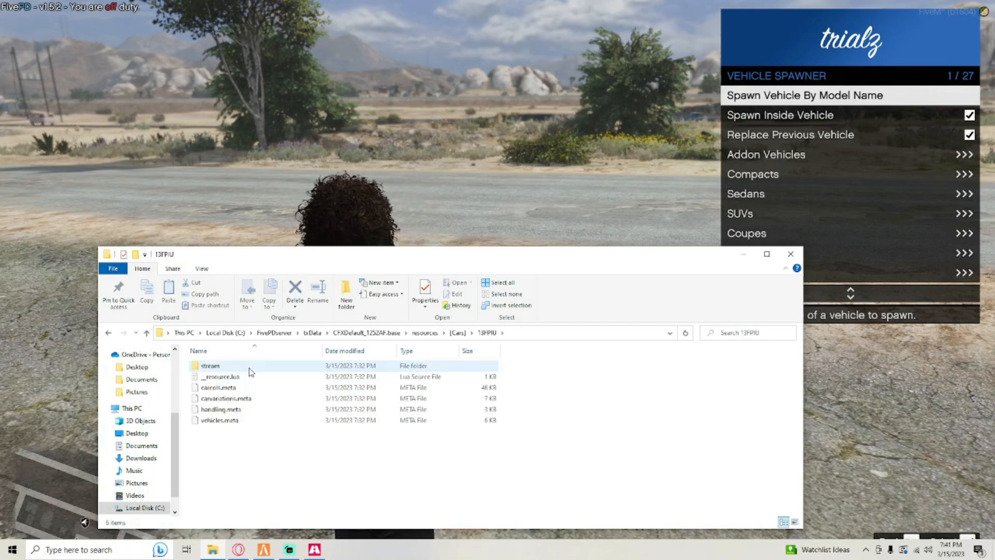
double_click(234, 367)
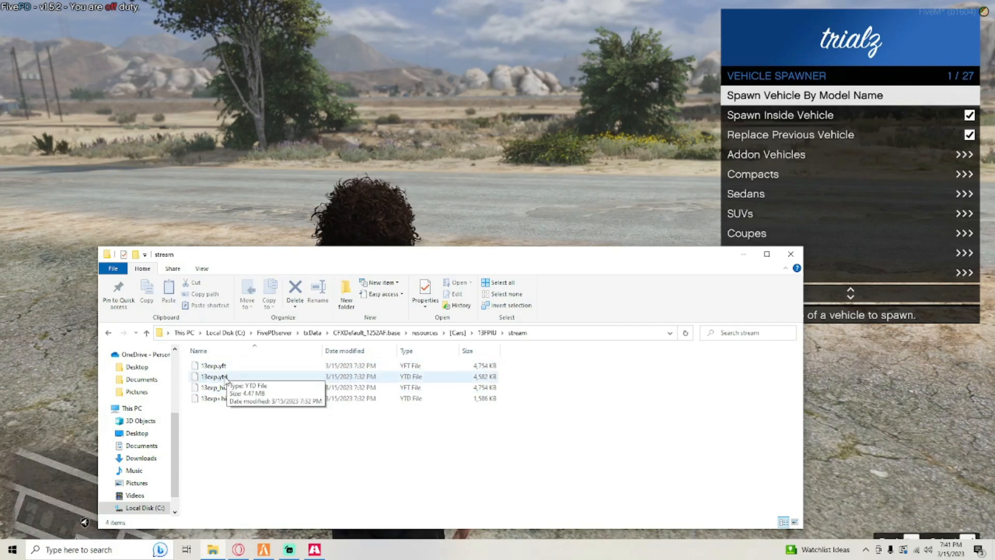
- Back in FiveM, spawn the add-on vehicle by the model name 13exp
click(369, 196)
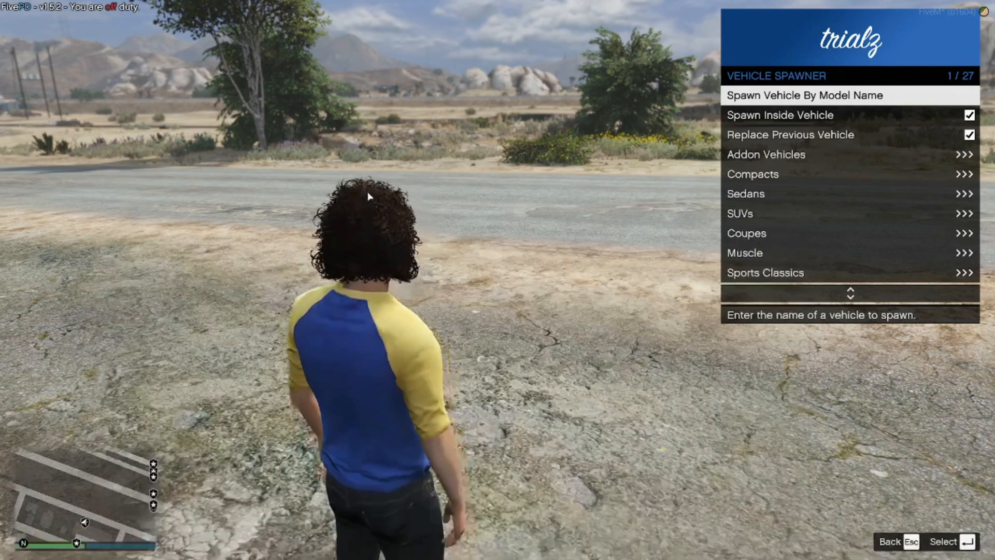
key(Return)
text(13)
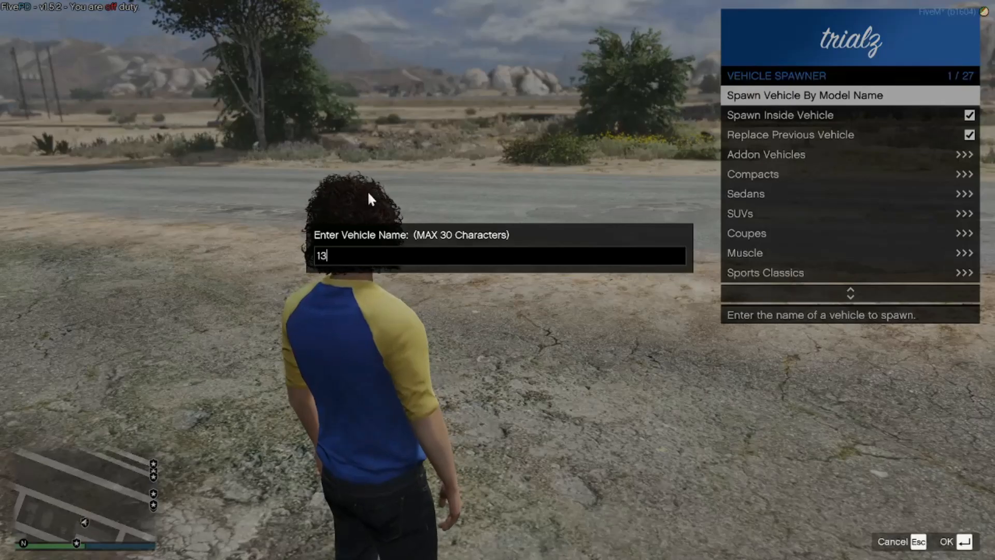
text(xp)
key(BackSpace)
key(BackSpace)
text(exp)
key(Return)
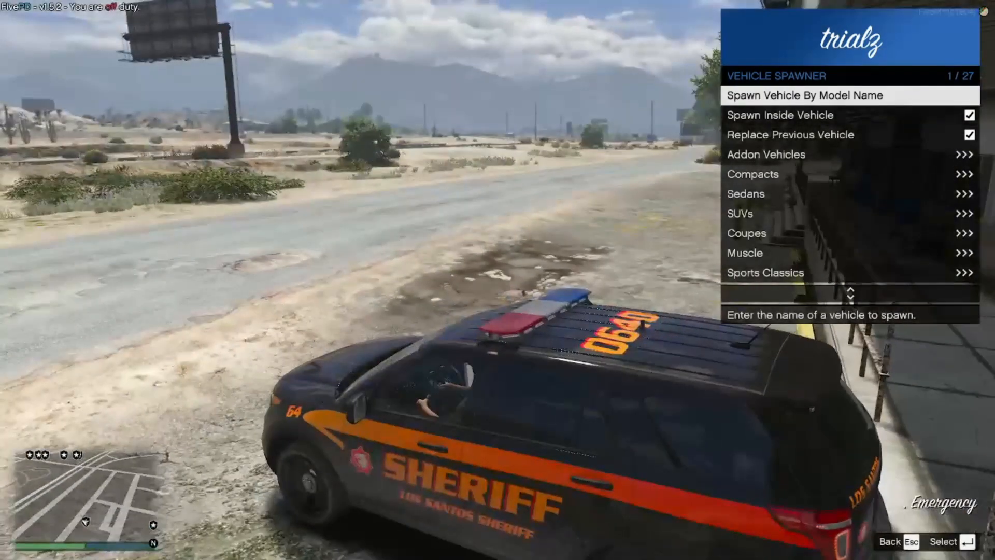
- Get out of the spawned sheriff SUV, close vMenu completely, and get back into the vehicle
key(f)
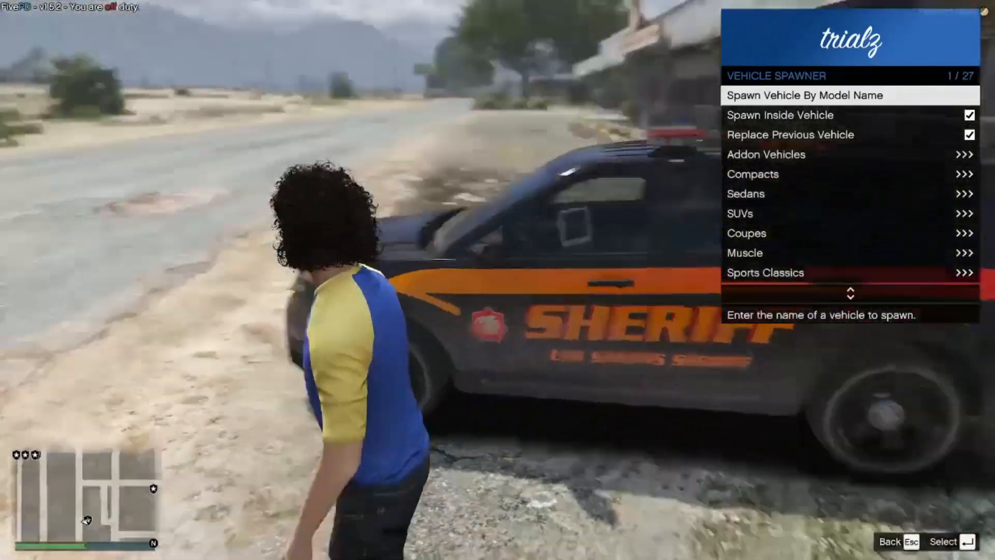
key(Escape)
key(Escape)
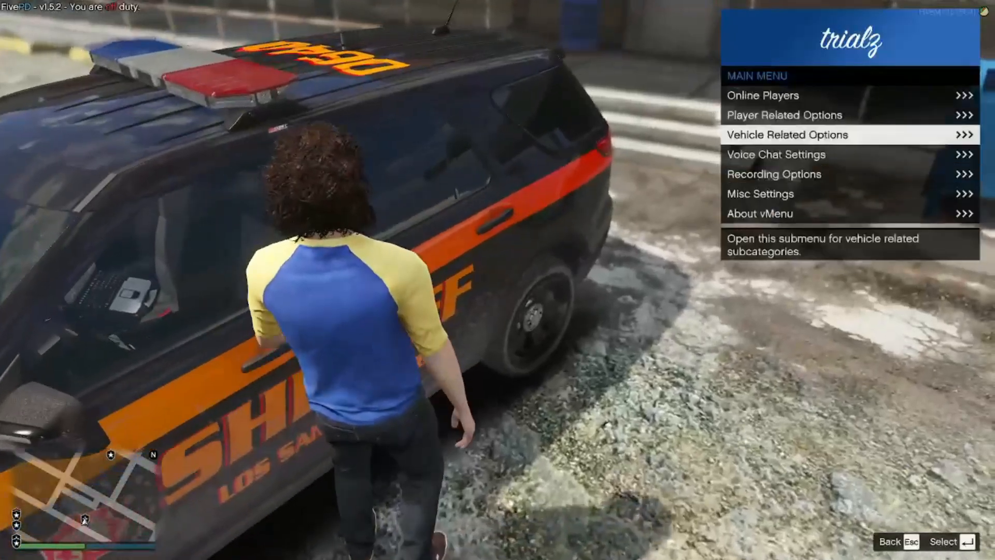
key(Escape)
key(f)
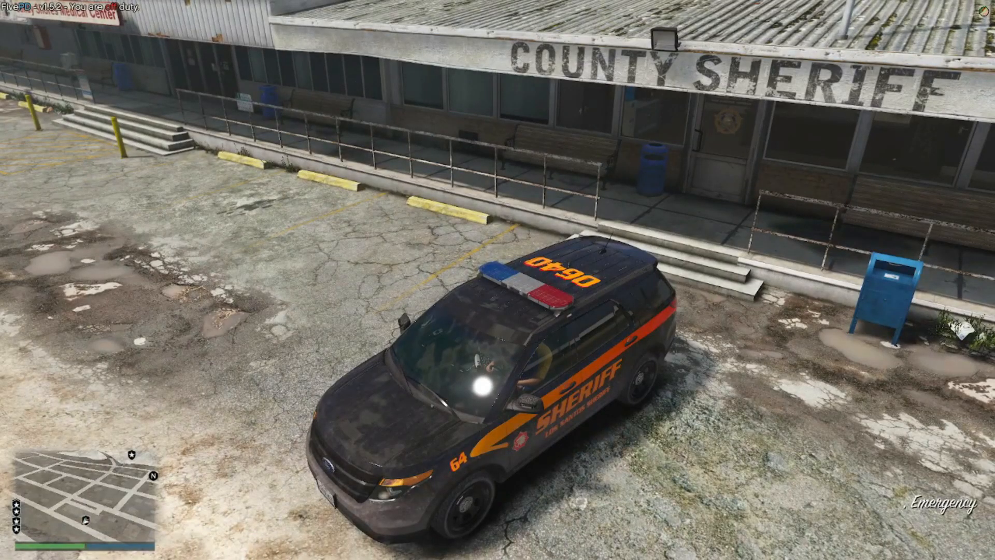
- Test the sheriff SUV with its emergency lights on and cycle its radio from Worldwide FM to Blue Ark
key(q)
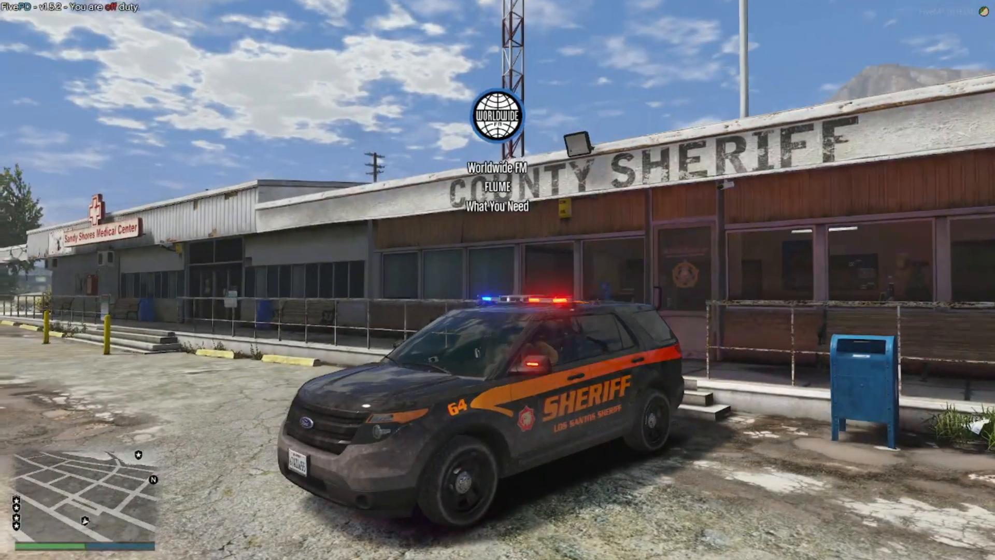
key(q)
key(q)
key(q)
key(q)
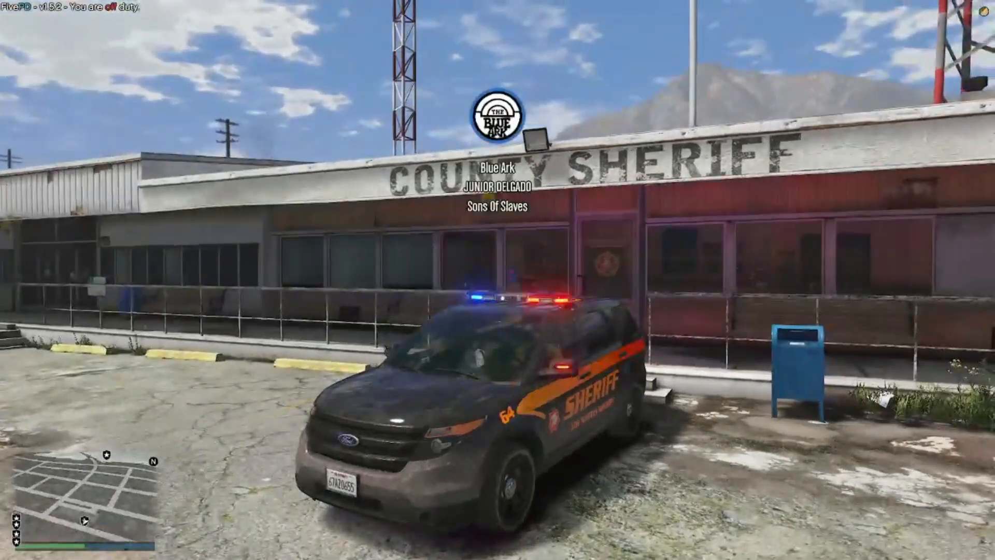
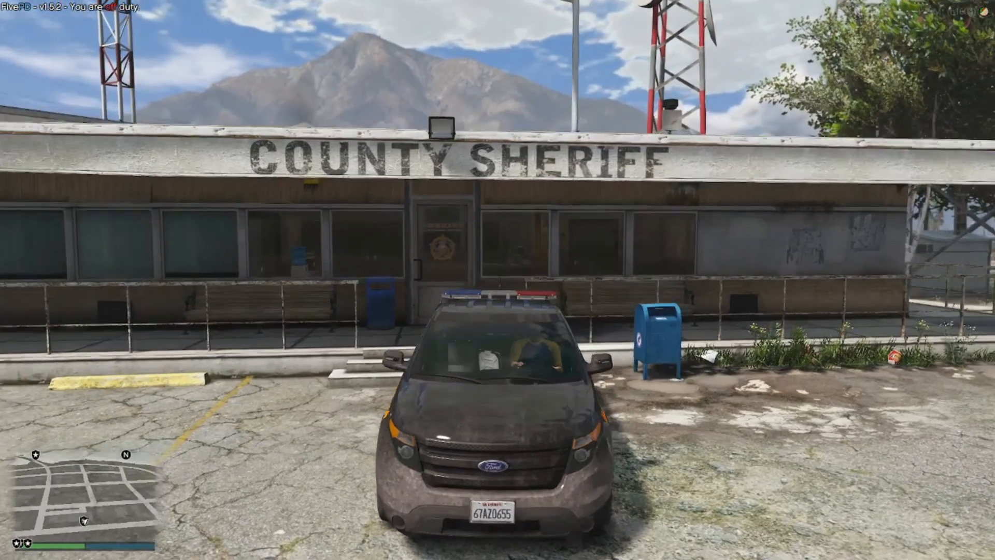
- Leave the server through the game's pause menu, exit FiveM to the desktop, and close the File Explorer window
key(Escape)
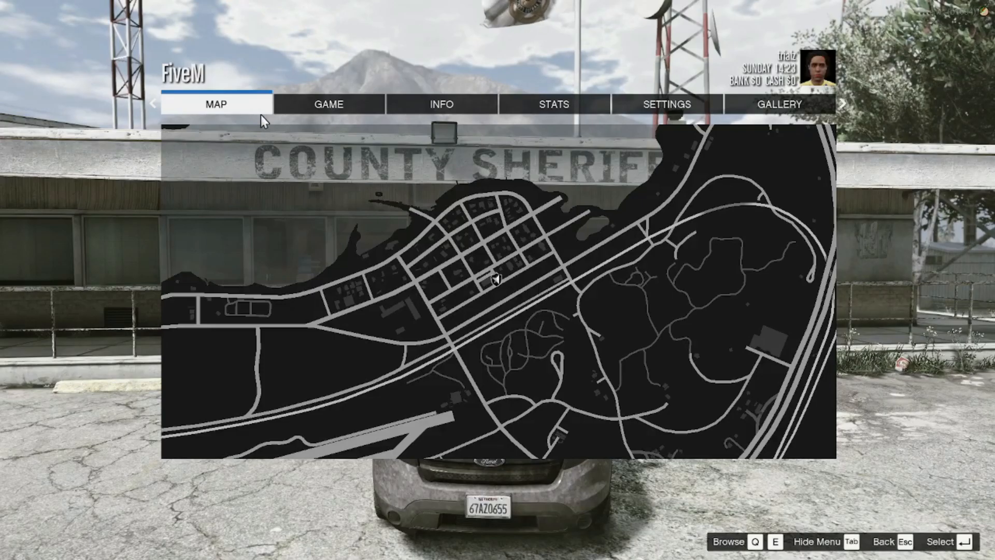
click(268, 104)
key(Escape)
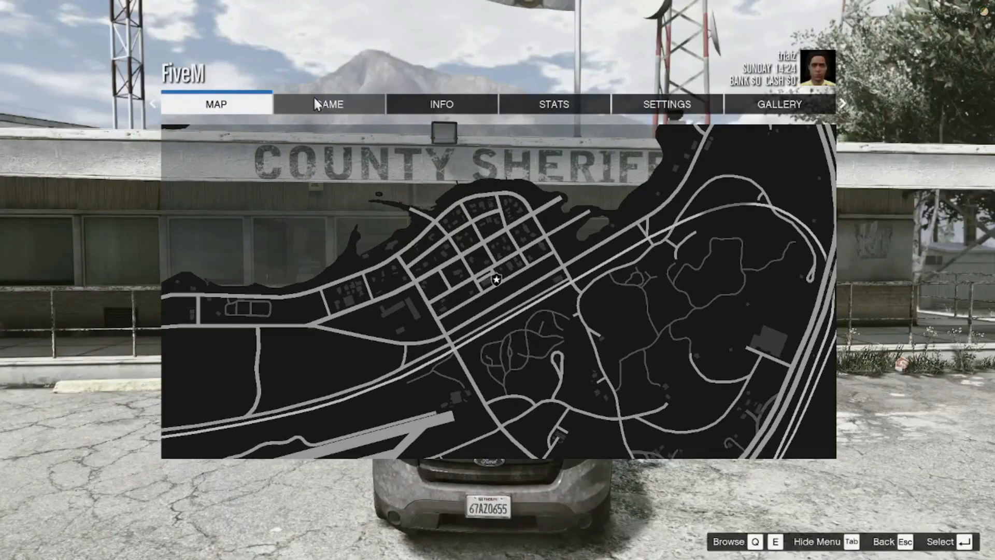
click(312, 98)
click(305, 134)
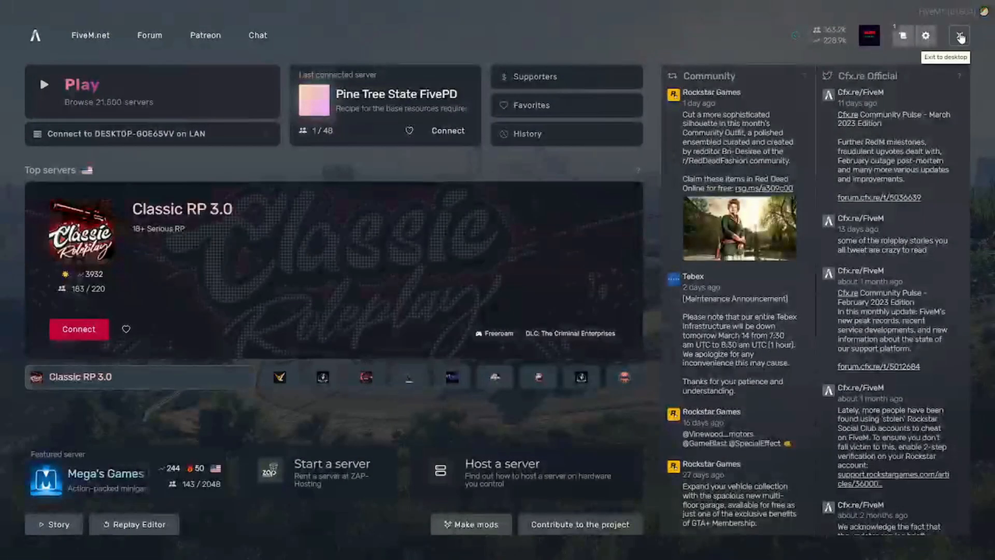
click(981, 34)
click(865, 37)
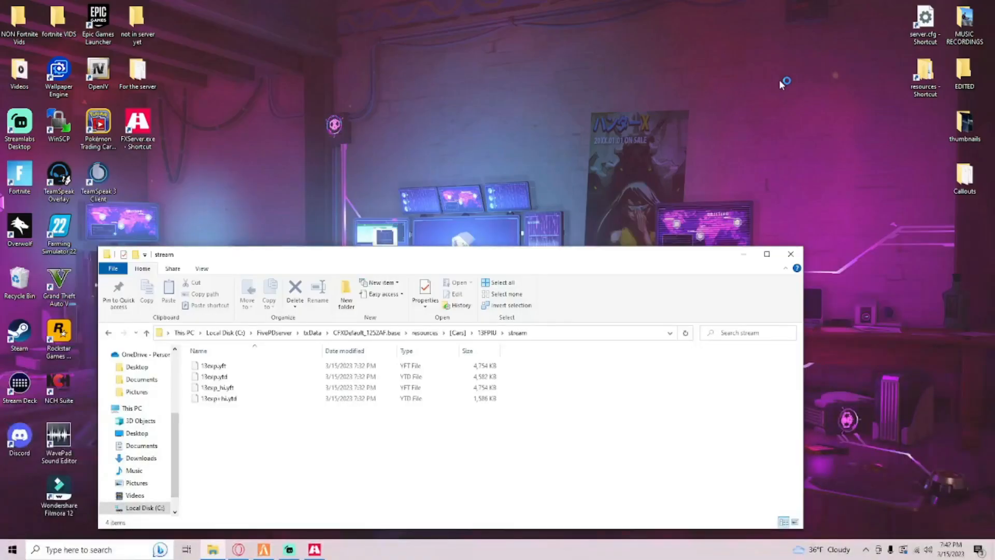
click(788, 256)
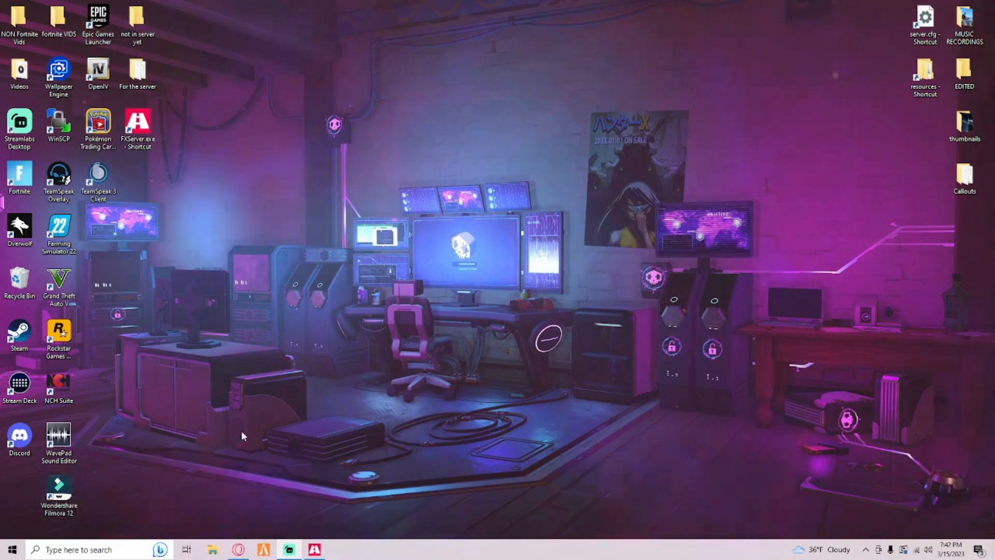
- Switch to the Opera browser, replace the vMenu page with a new tab, and open the Luxart Vehicle Control v3.2.9 release page
mouse_move(238, 549)
click(216, 525)
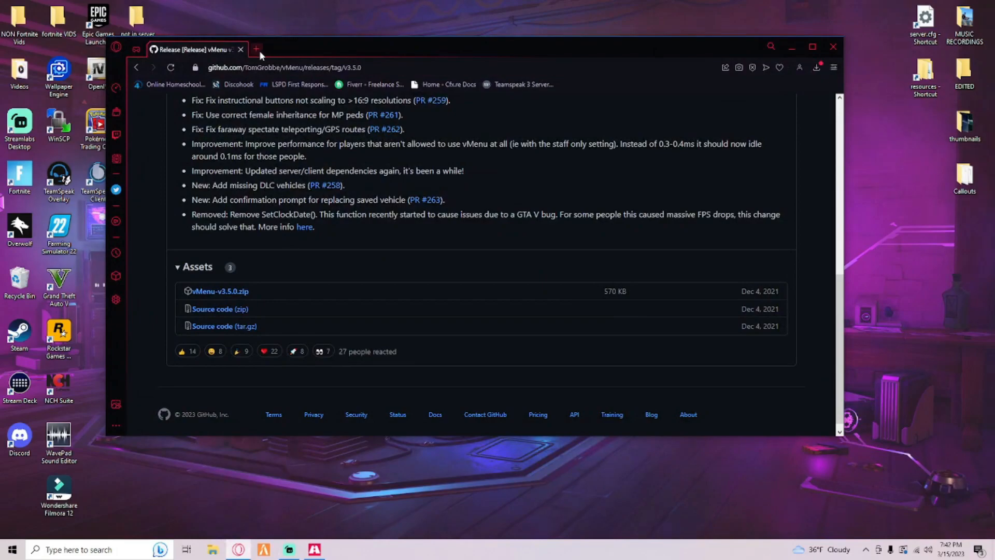
click(257, 49)
click(240, 49)
text(l)
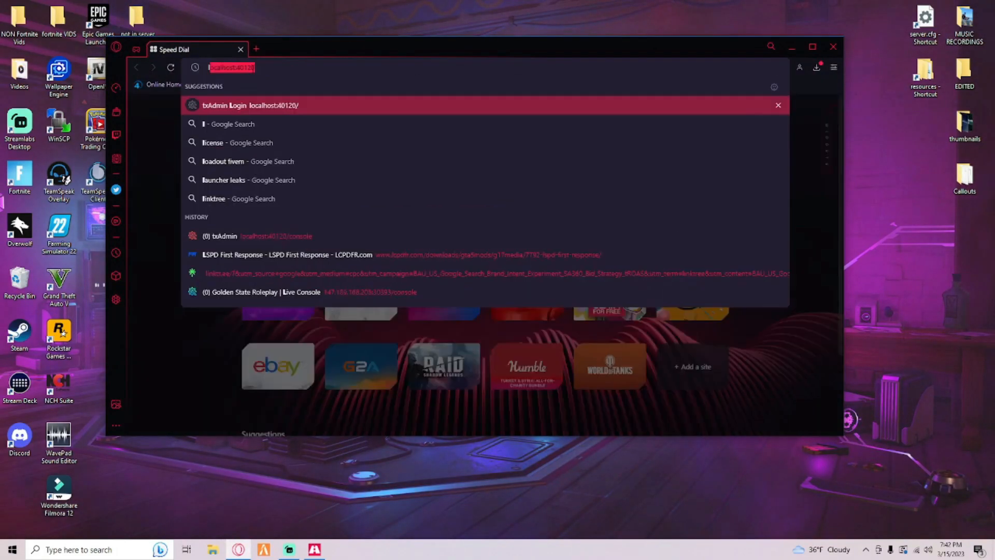
text(ux)
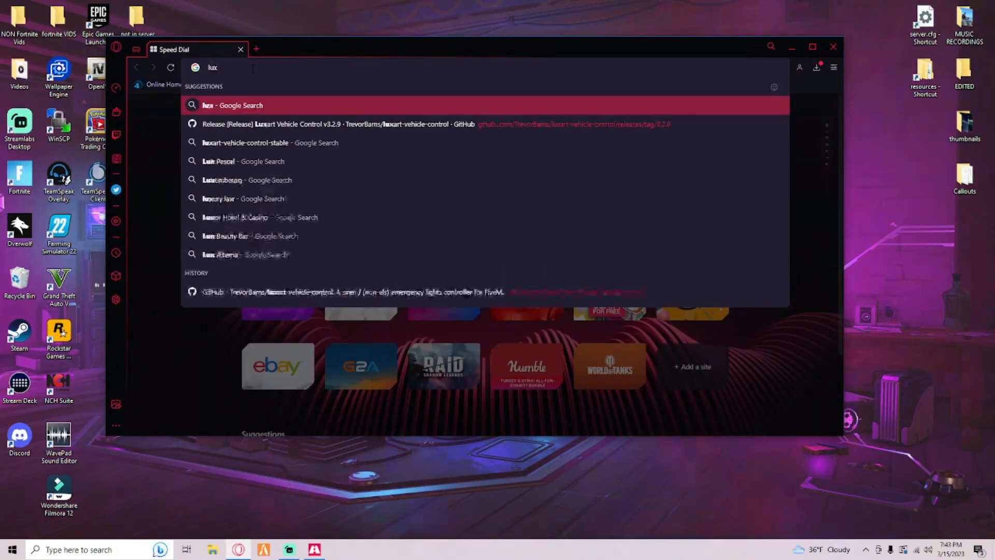
click(264, 125)
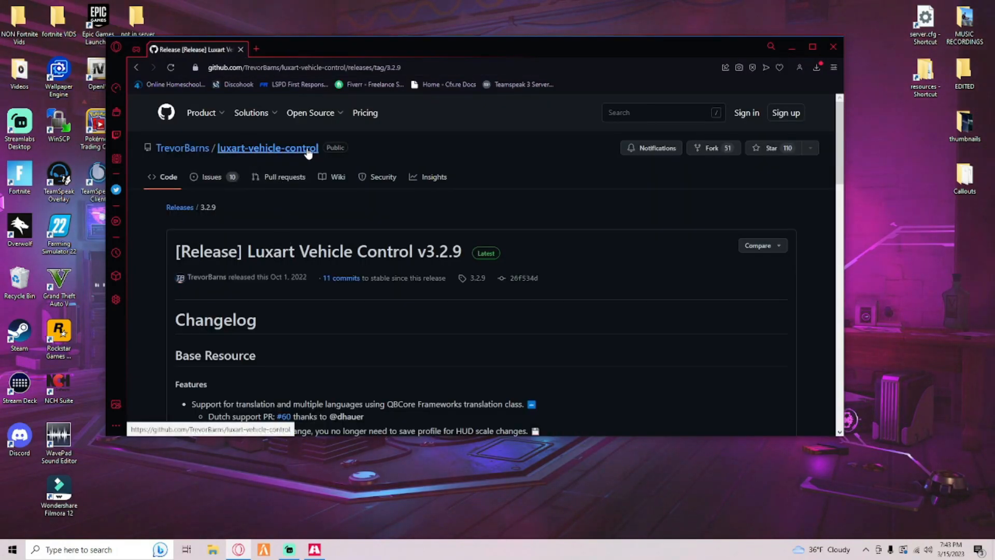
- Download Luxart.Vehicle.Control.v3.2.9-Rev1.zip from the release's assets
mouse_move(296, 147)
mouse_down()
mouse_move(218, 148)
mouse_move(296, 154)
mouse_up()
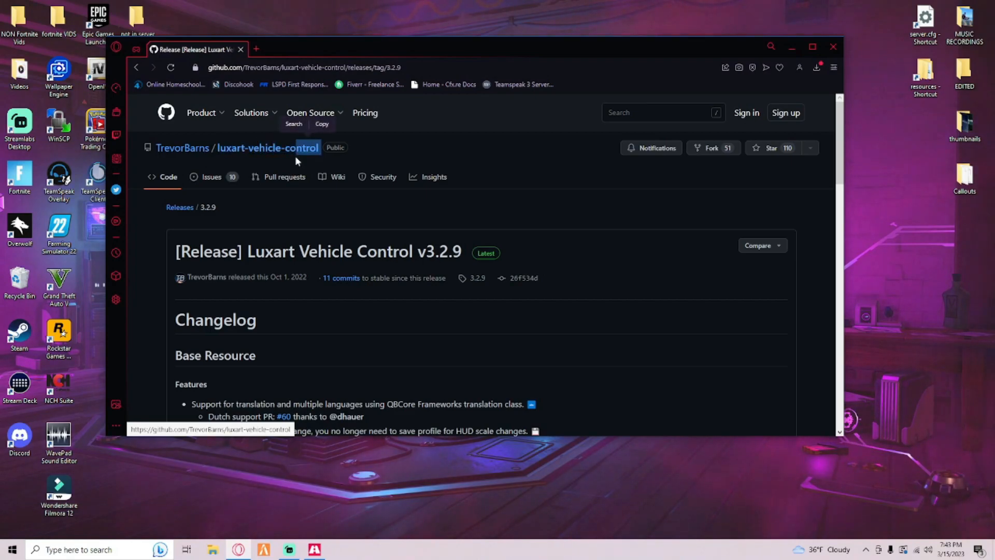
click(308, 198)
scroll(307, 198, down, 1)
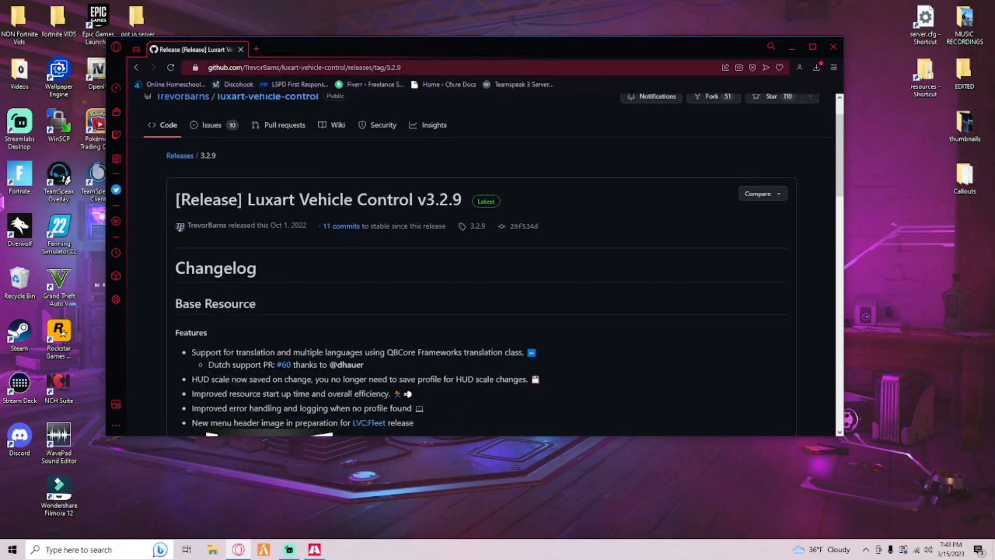
scroll(455, 264, down, 1)
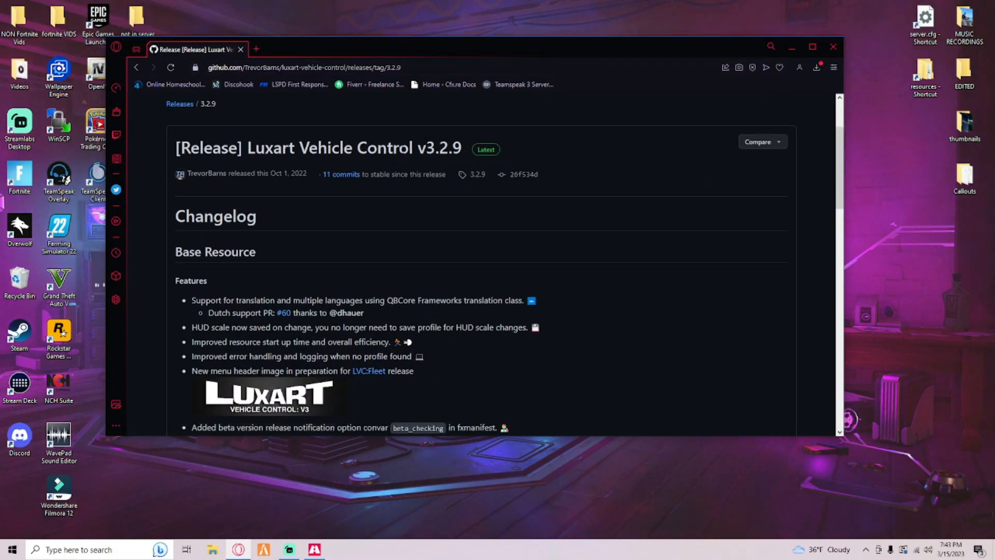
drag(838, 163, 862, 400)
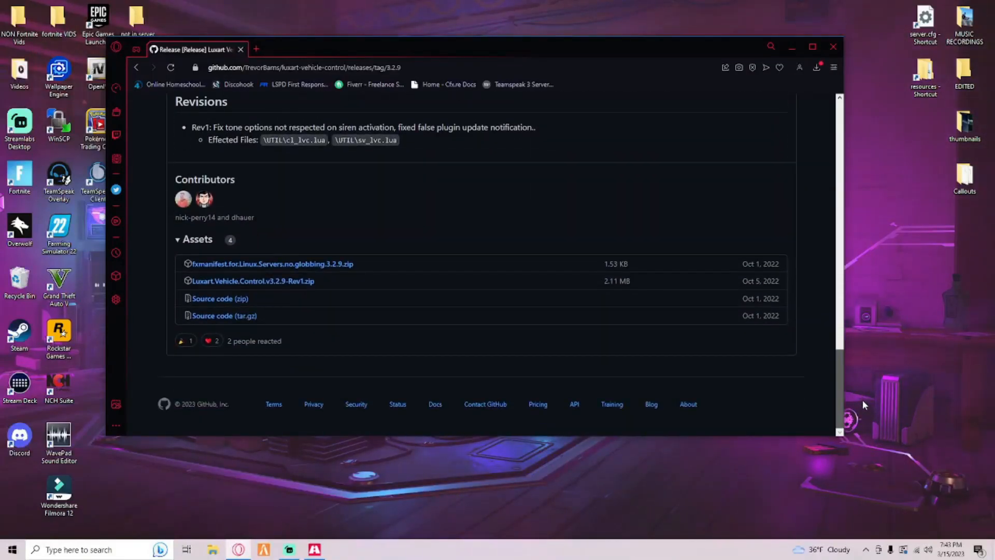
click(260, 284)
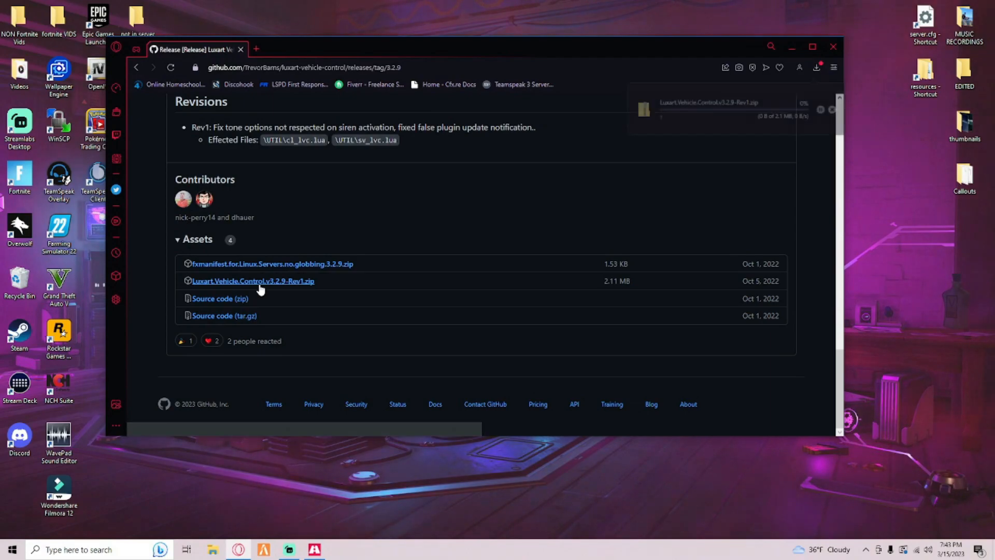
- Open the downloaded Luxart Vehicle Control archive and the server's resources folder, and copy the lvc folder into resources
drag(715, 106, 767, 131)
click(792, 46)
double_click(767, 131)
double_click(924, 77)
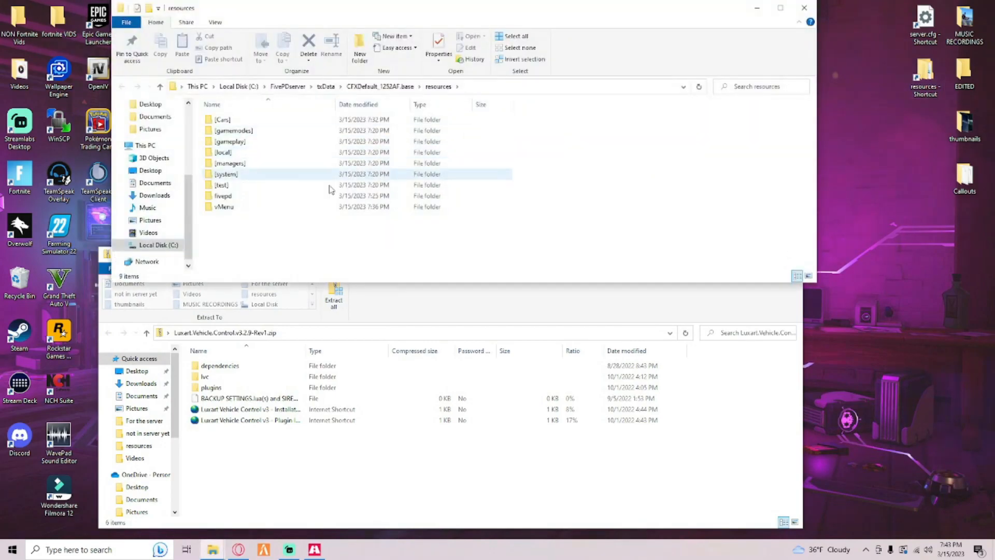
click(369, 310)
drag(343, 257, 338, 285)
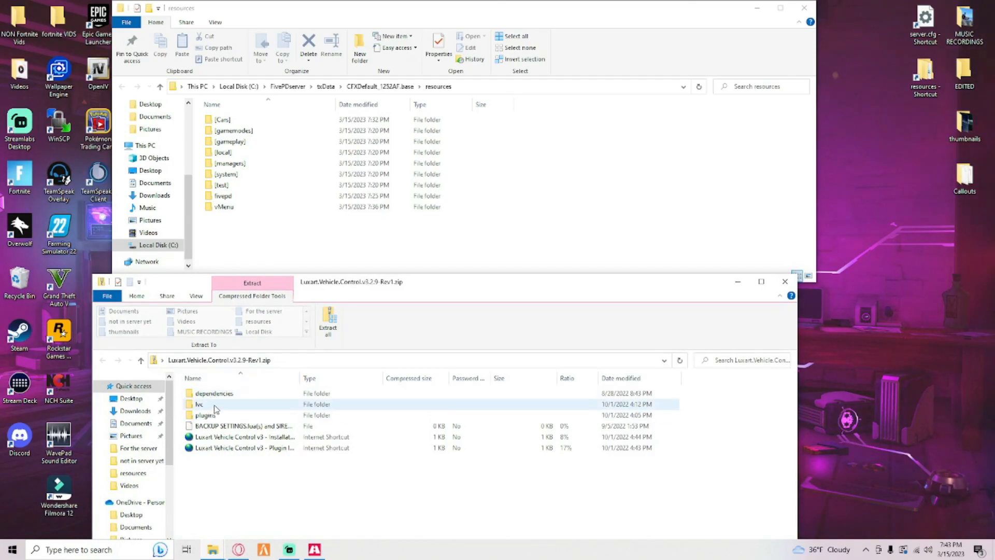
drag(207, 407, 573, 219)
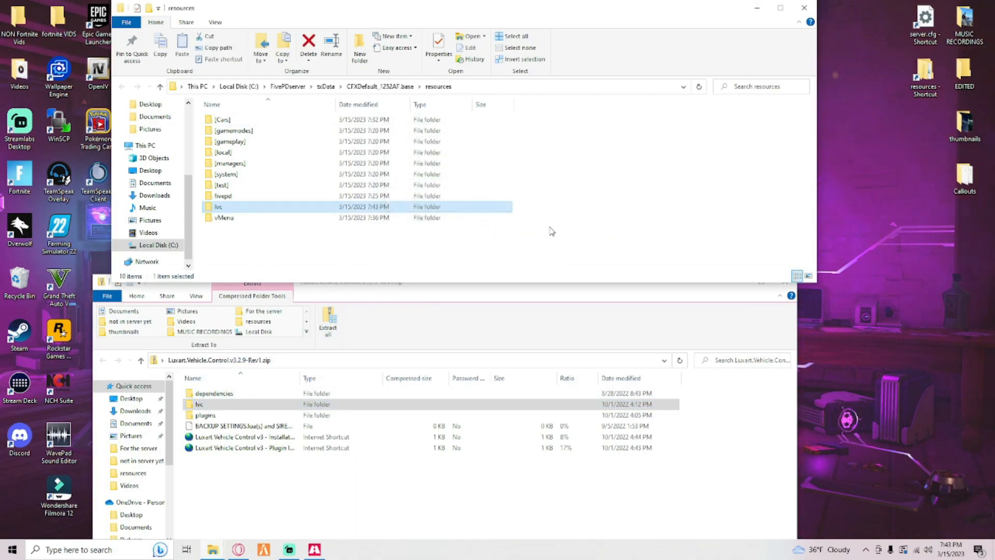
click(552, 231)
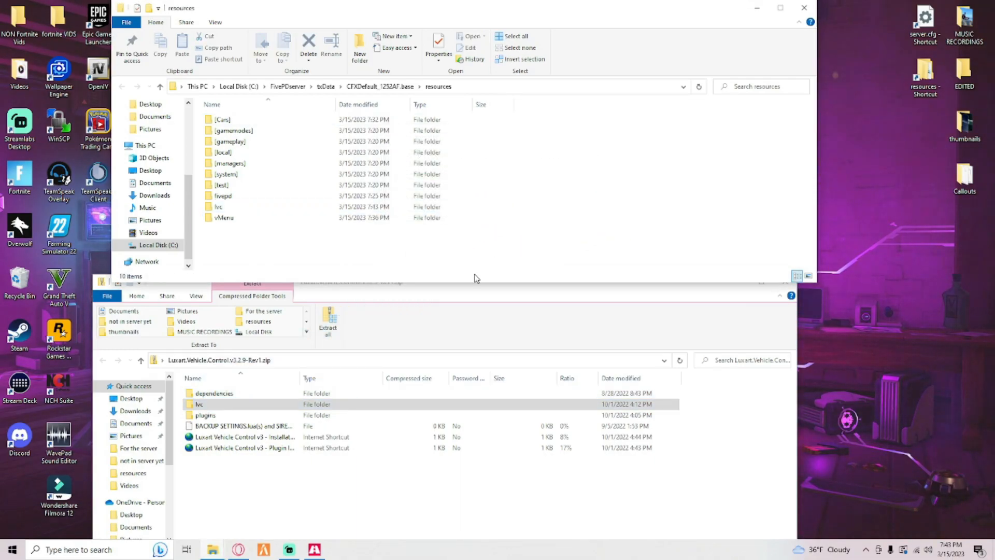
- Copy the RageUI folder from the archive's dependencies folder into the server's resources, and close both folder windows
double_click(236, 395)
drag(226, 398, 562, 231)
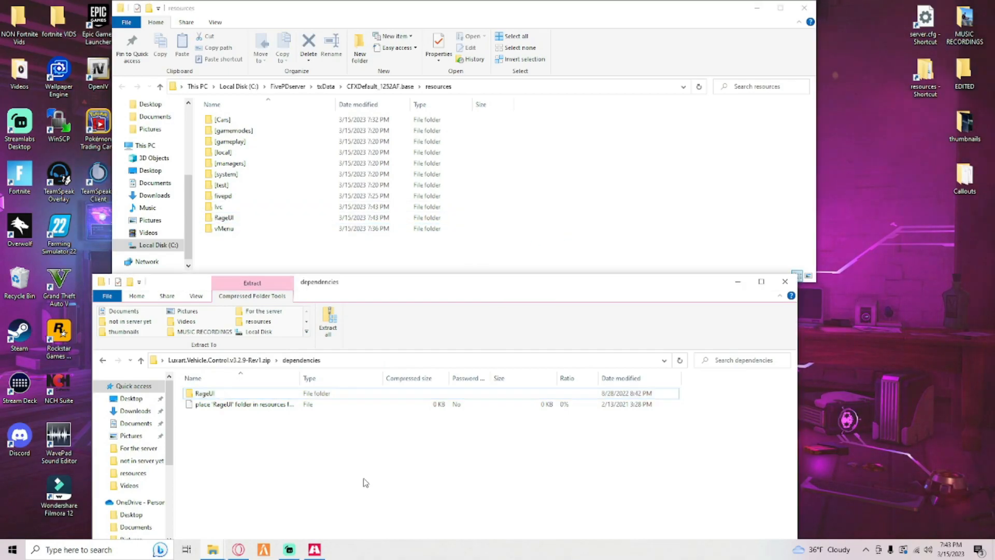
click(785, 281)
drag(719, 13, 691, 27)
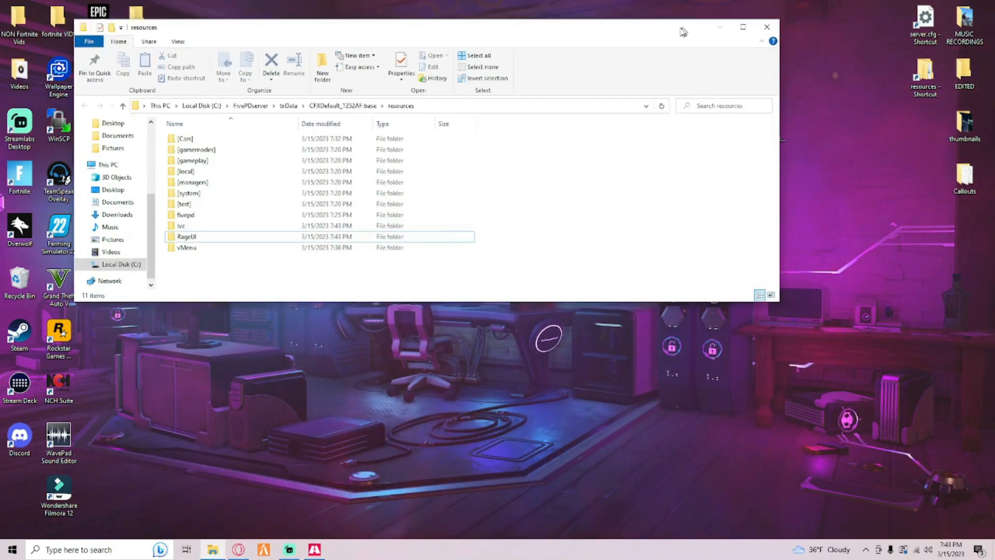
click(777, 21)
drag(772, 139, 138, 70)
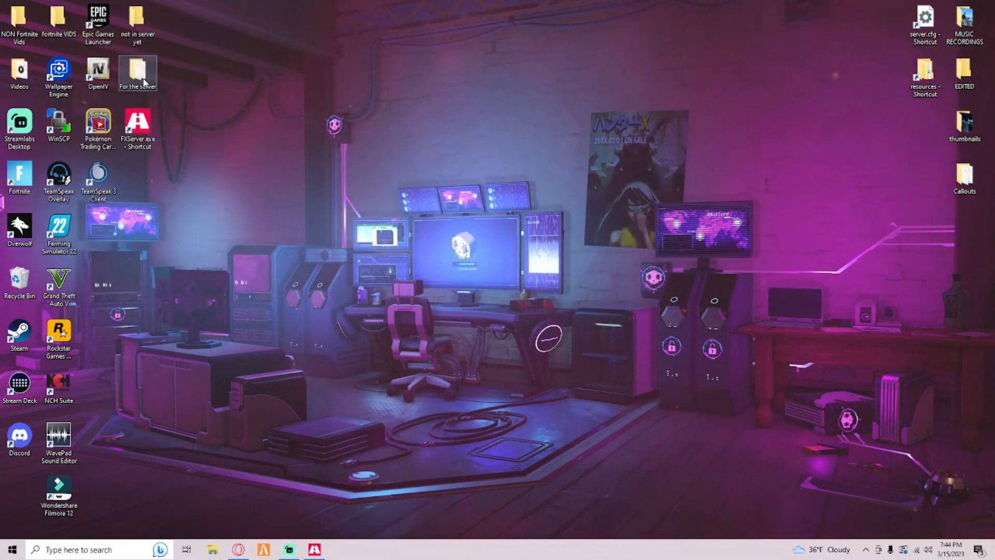
- Open server.cfg in Notepad++ and add the line "ensure RageUI" below "ensure vMenu"
right_click(907, 30)
click(891, 77)
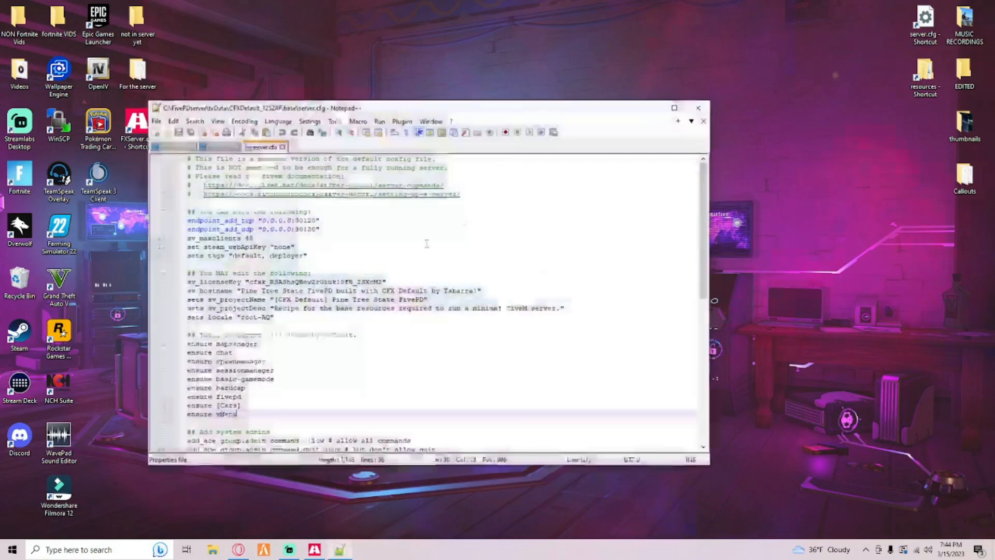
key(Return)
text(ensure )
text(Re)
text(age)
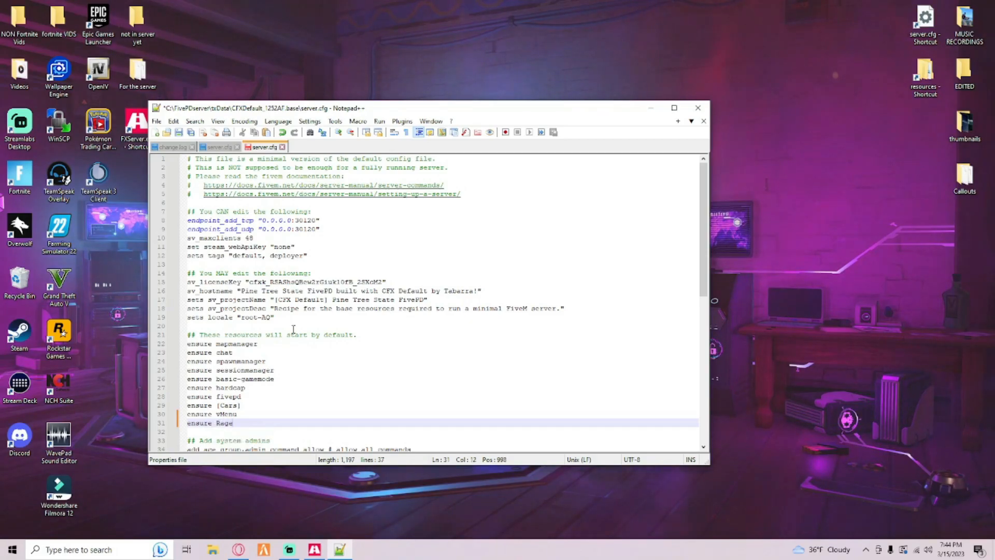
text(UI)
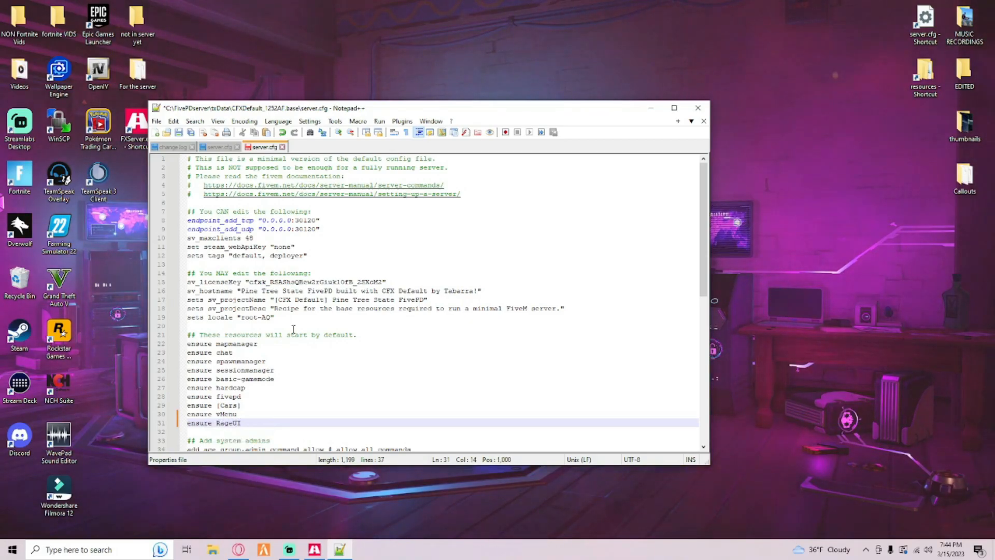
- Add the line "ensure lvc" below "ensure RageUI" in server.cfg, save the file and close the editor
key(Return)
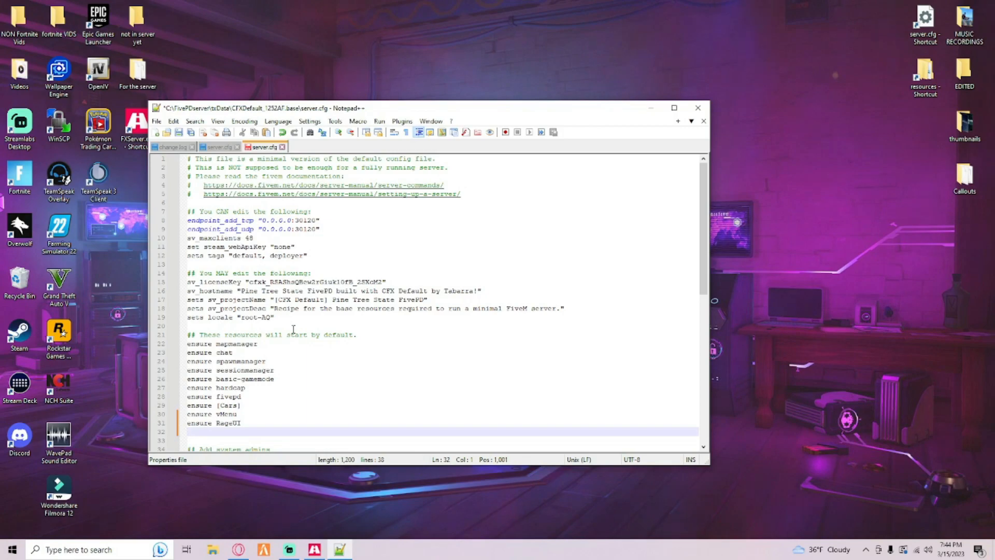
text(ens)
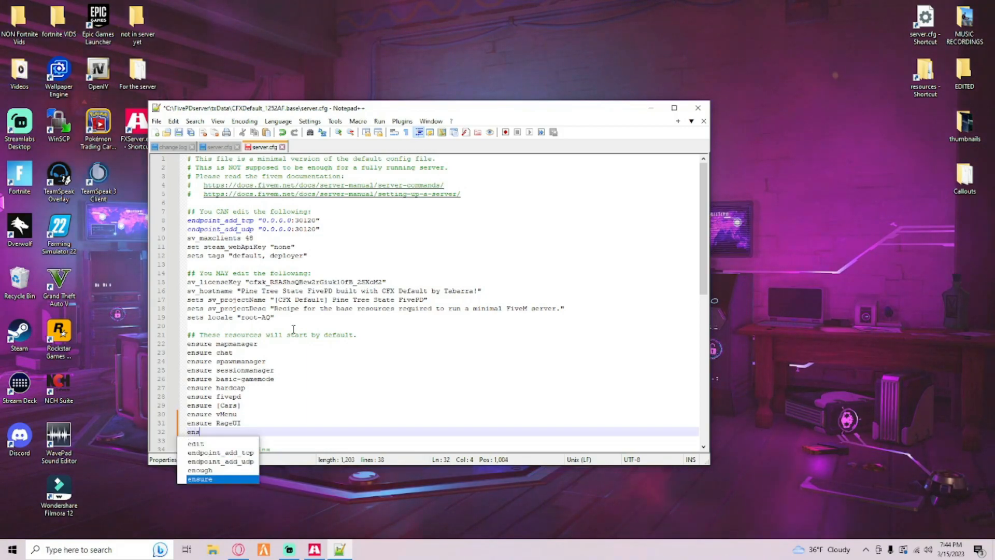
text(ure lv)
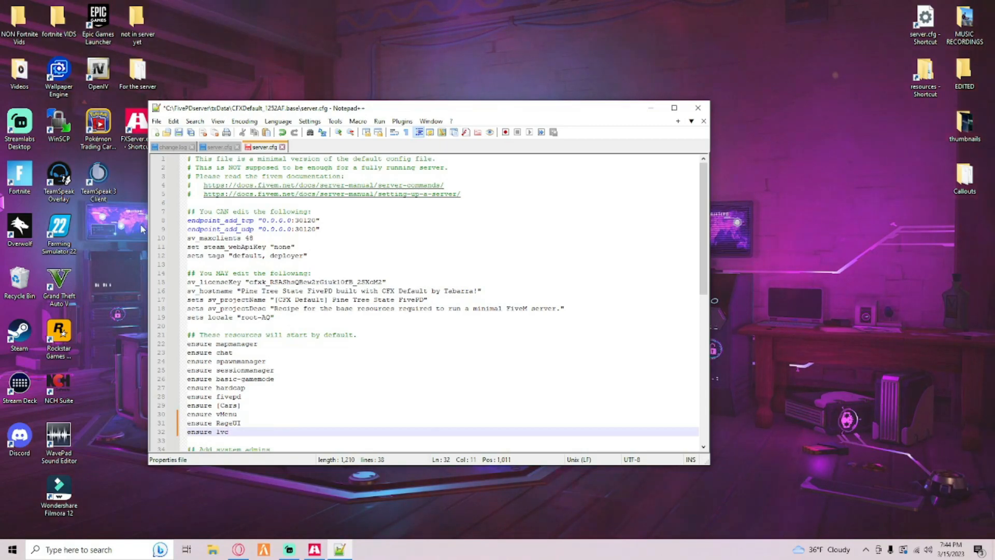
text(c)
click(156, 121)
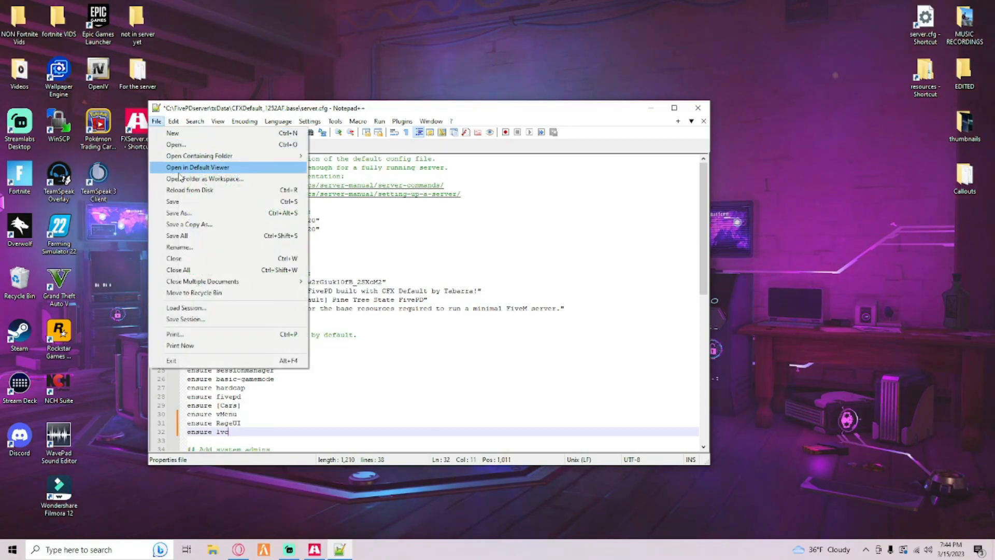
click(176, 200)
click(697, 107)
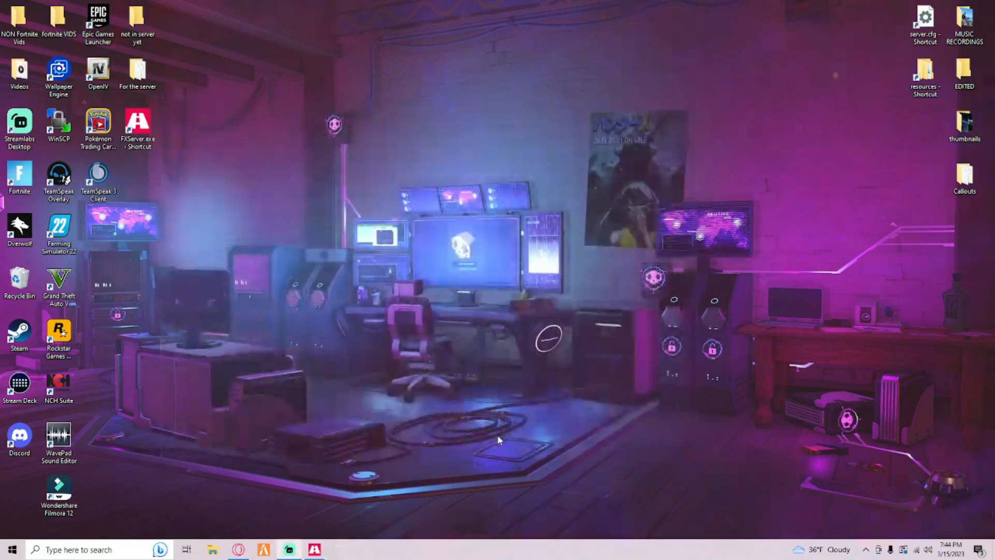
double_click(925, 72)
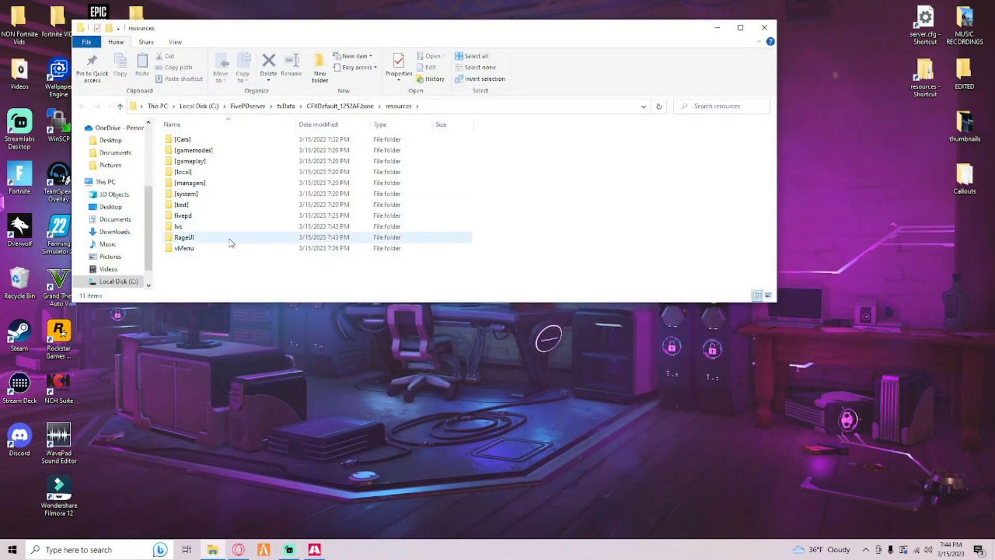
double_click(205, 227)
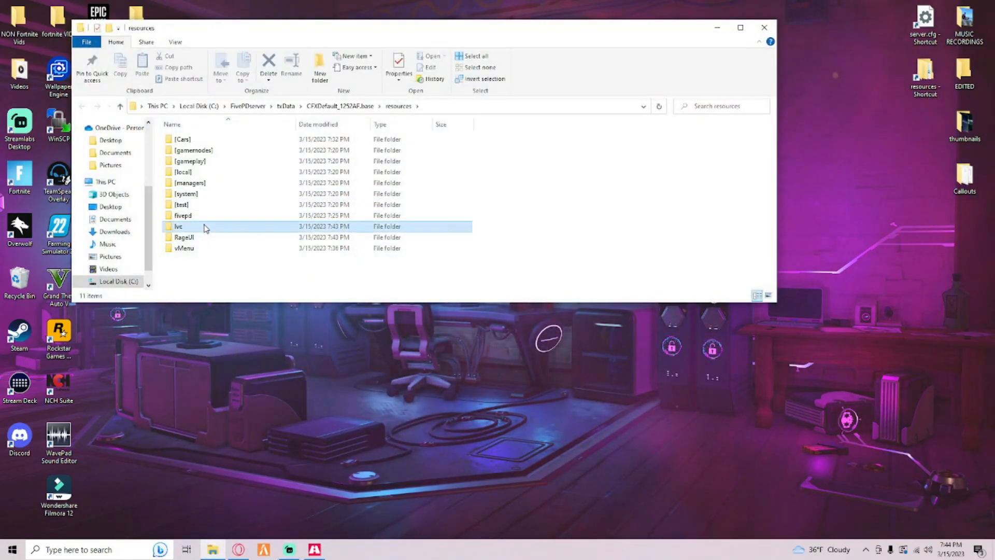
click(119, 109)
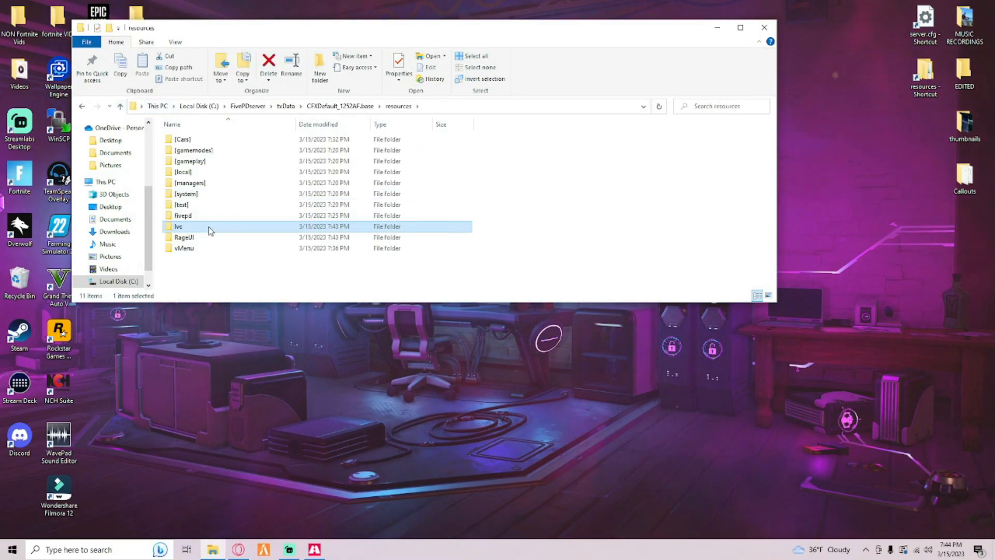
double_click(197, 228)
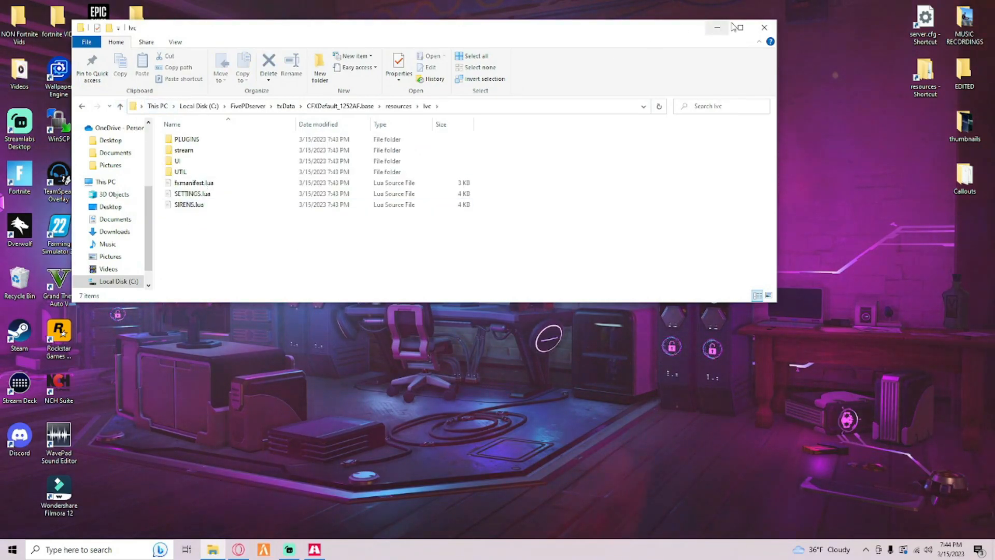
click(764, 27)
- Open SETTINGS.lua from the lvc folder inside the server's resources in Notepad++
double_click(925, 72)
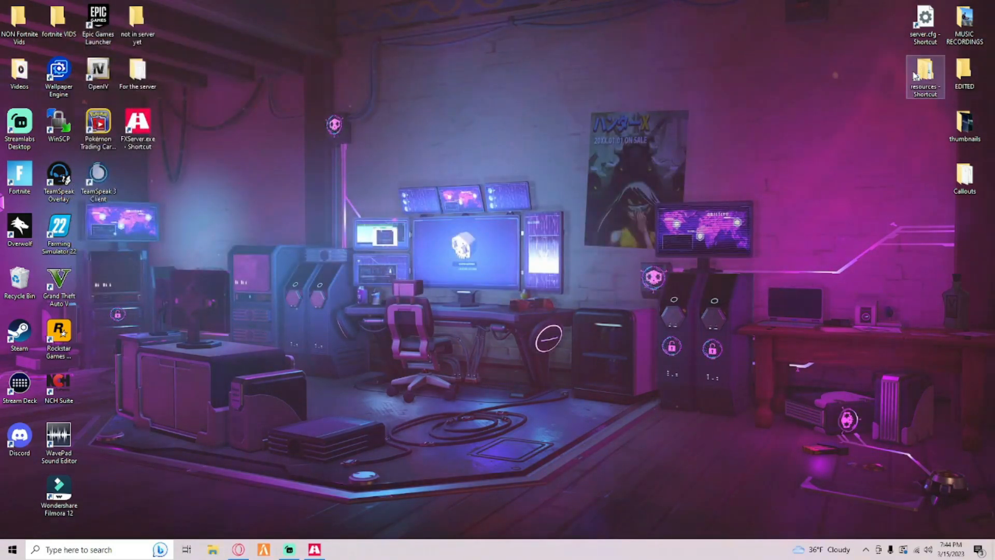
double_click(190, 228)
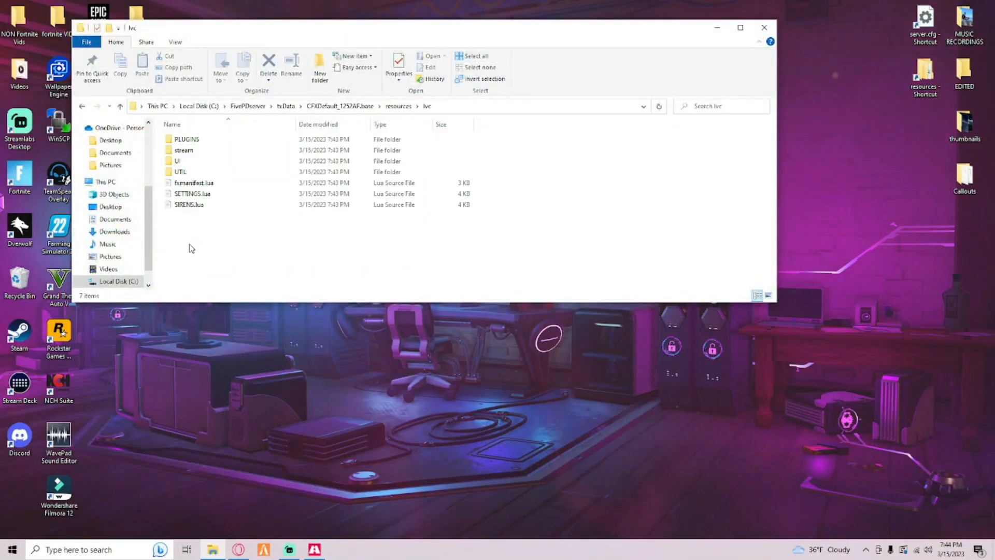
right_click(218, 195)
click(255, 234)
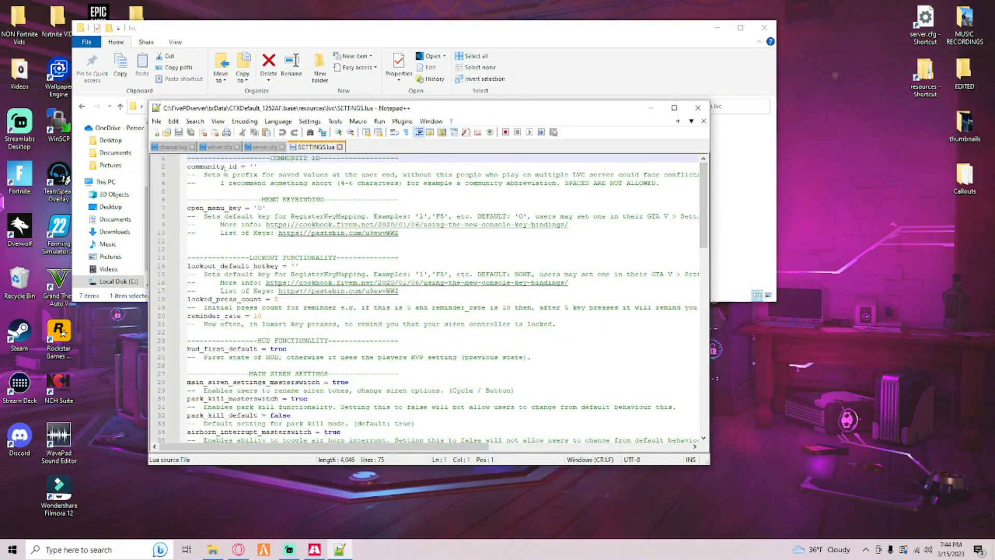
- Set community_id to 'TrialsYT' in SETTINGS.lua, save the file, and close the editor and the lvc folder window
drag(236, 168, 233, 168)
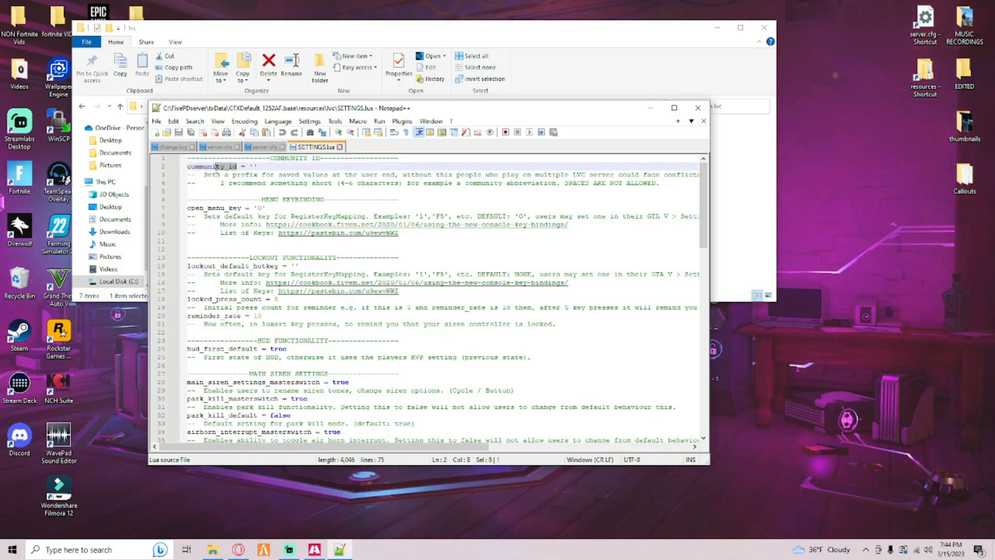
click(237, 167)
key(Right)
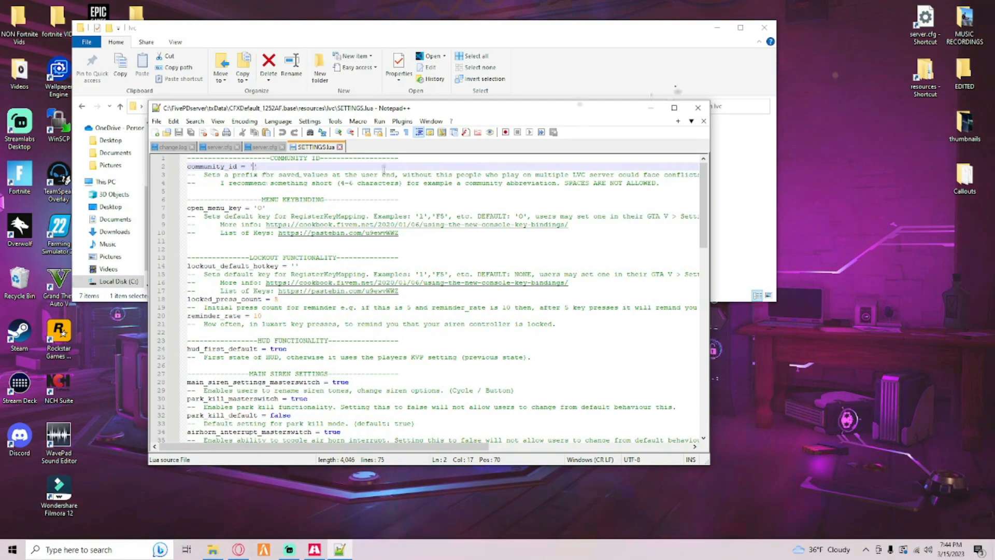
click(673, 108)
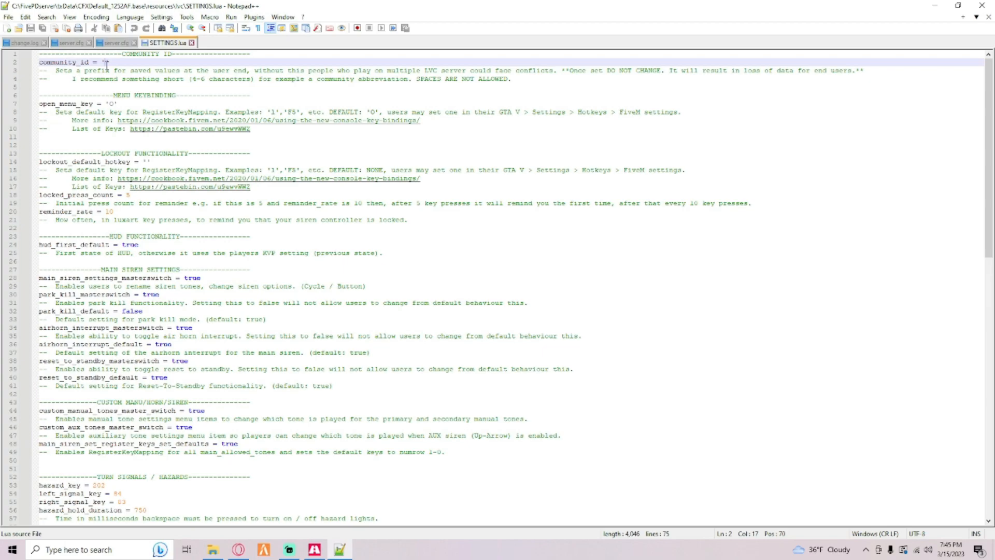
text(tr)
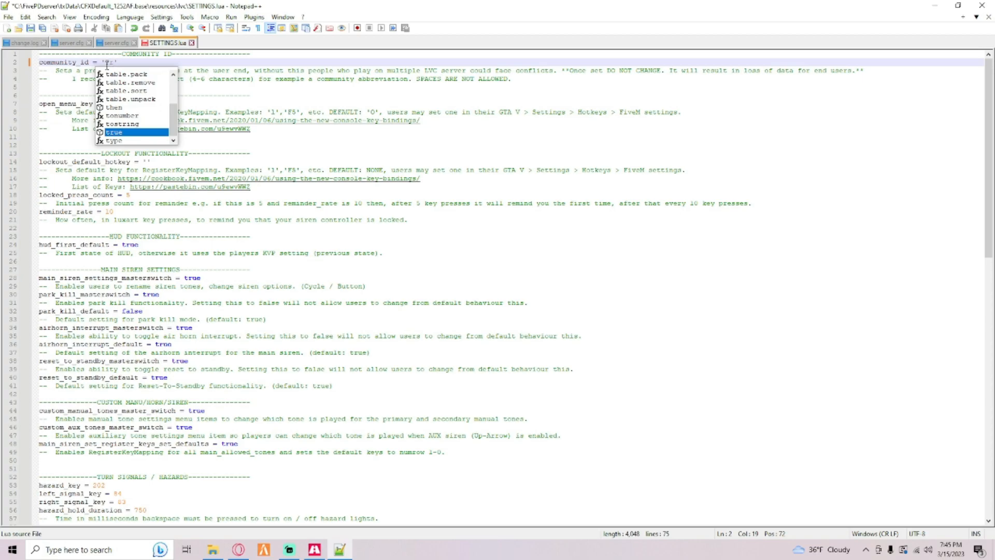
text(ialsYT)
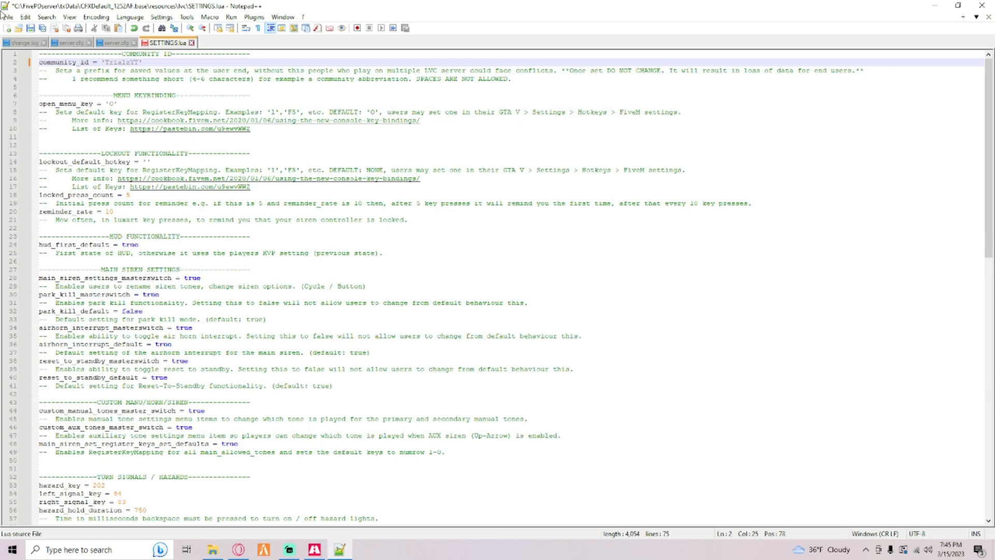
click(7, 17)
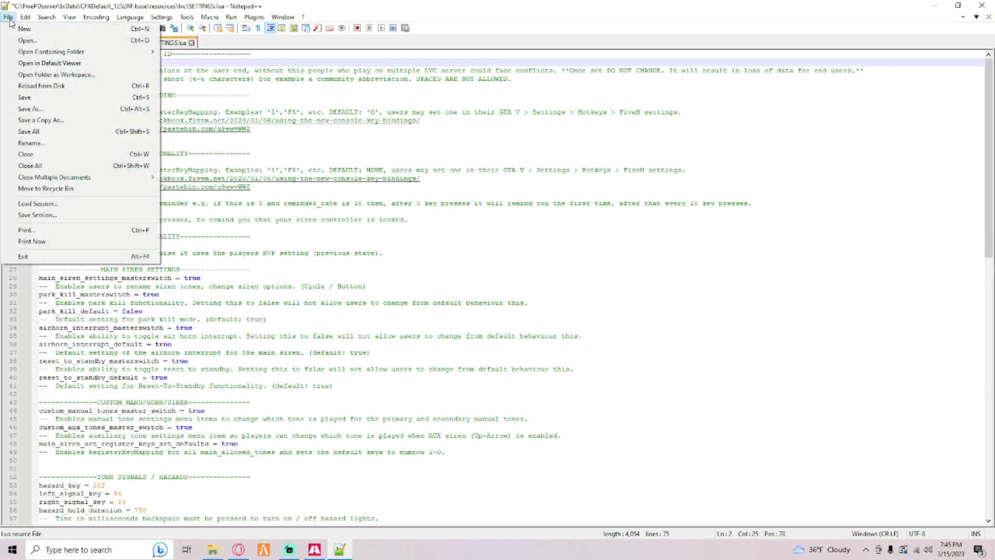
click(43, 96)
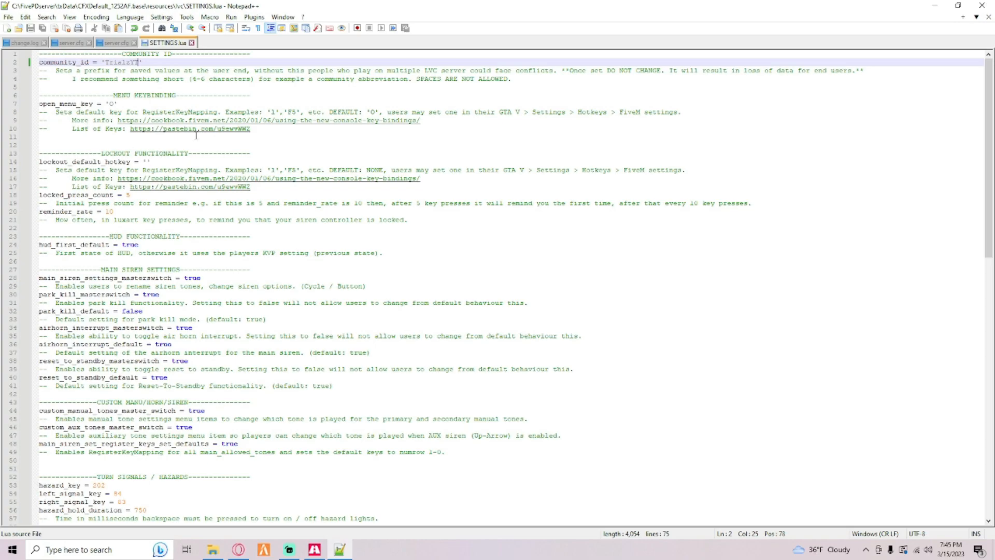
click(8, 16)
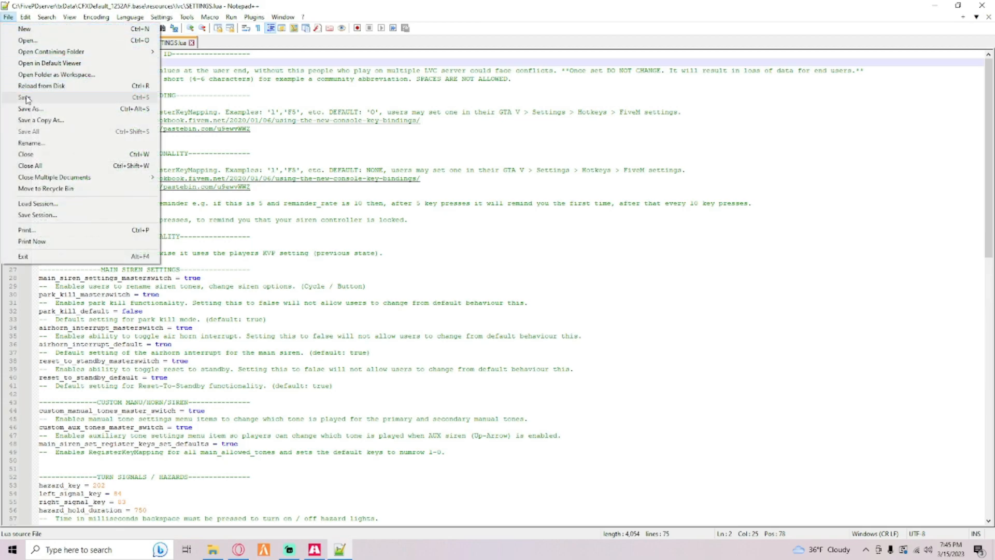
click(981, 5)
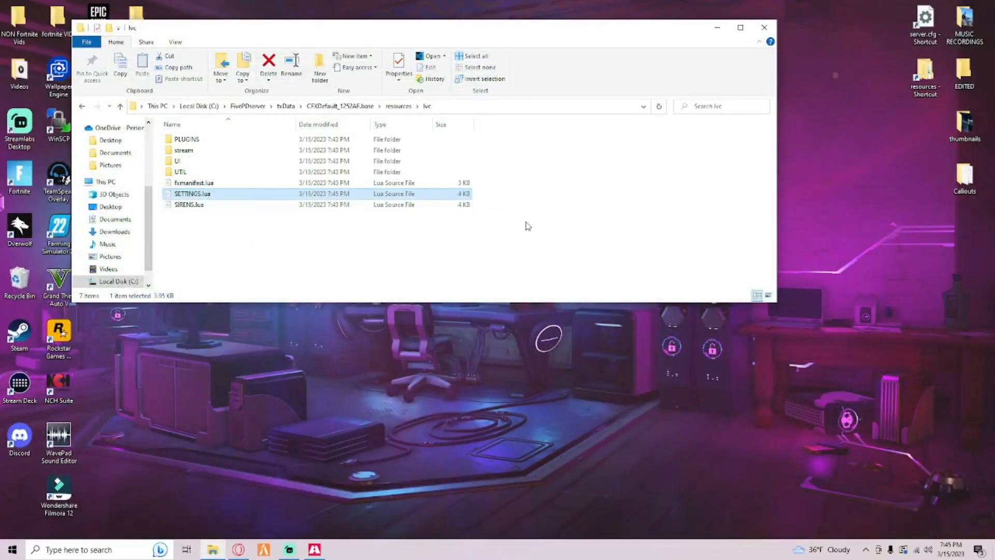
click(763, 29)
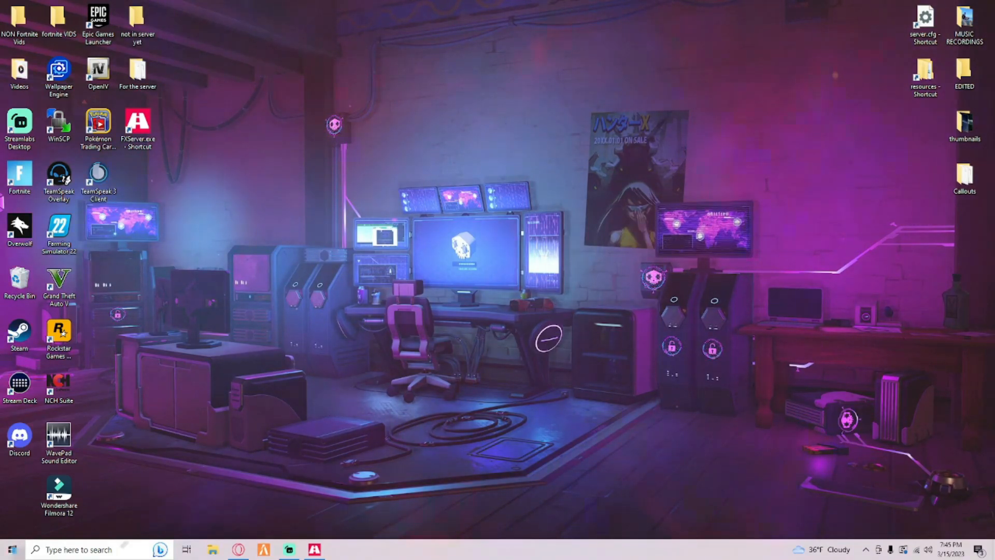
- Open the Stream Deck app and select the key that launches FXServer.exe to view its settings
click(13, 550)
text(str)
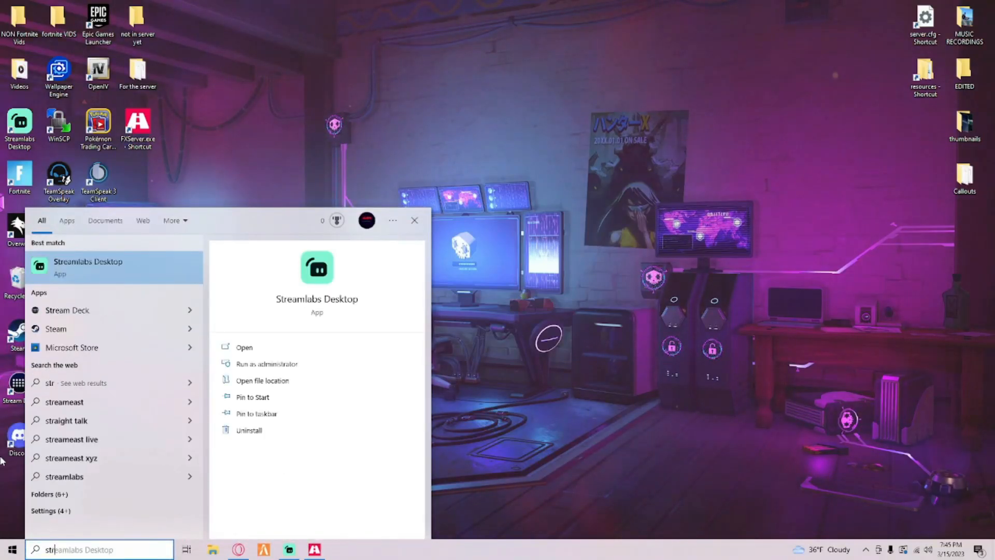
click(83, 310)
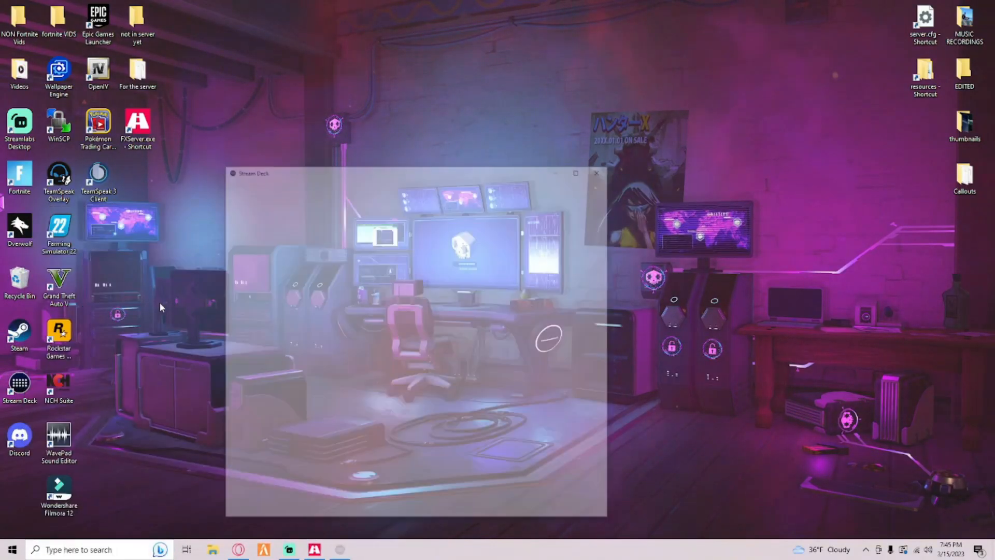
click(363, 267)
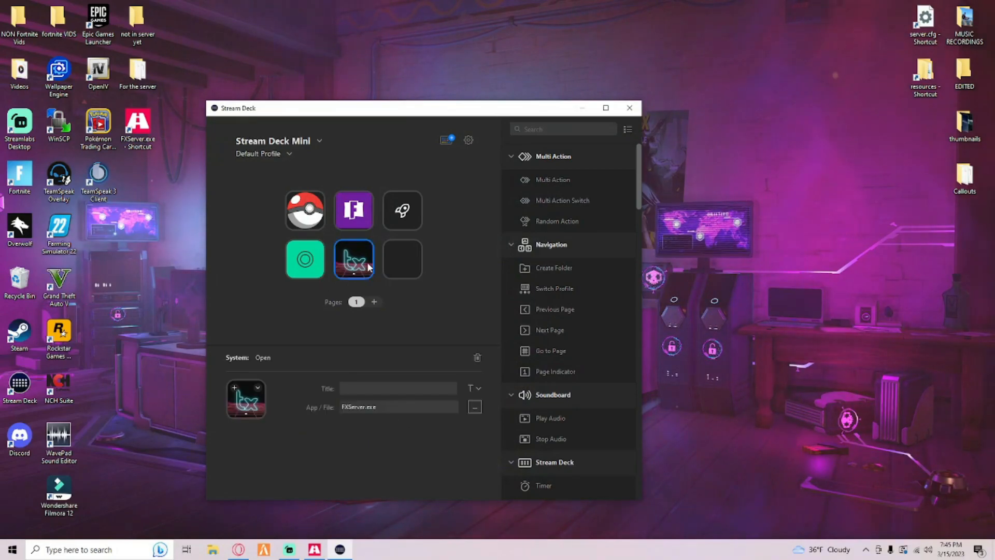
- Delete the selected Stream Deck key's action and assign the desktop FXServer.exe shortcut to that key
right_click(346, 268)
click(356, 286)
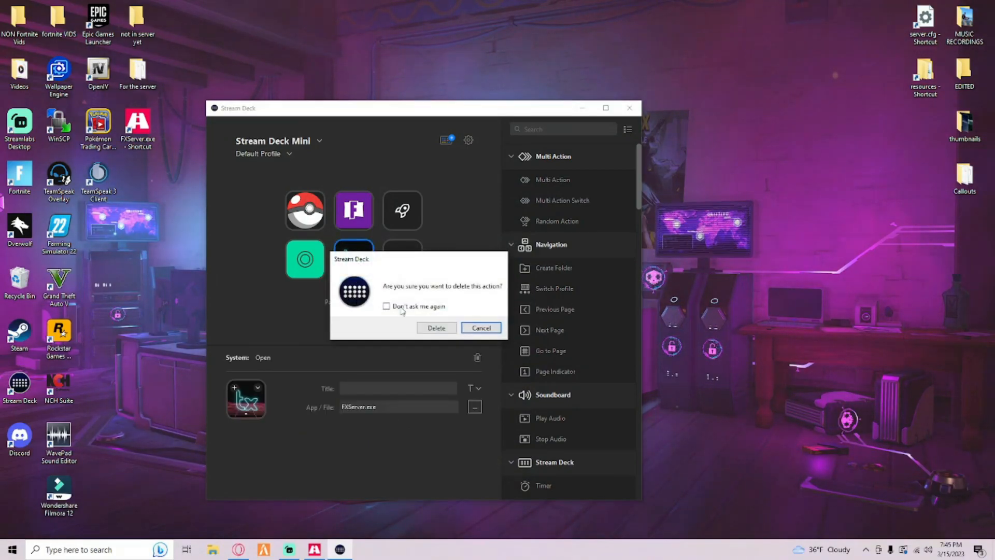
click(436, 328)
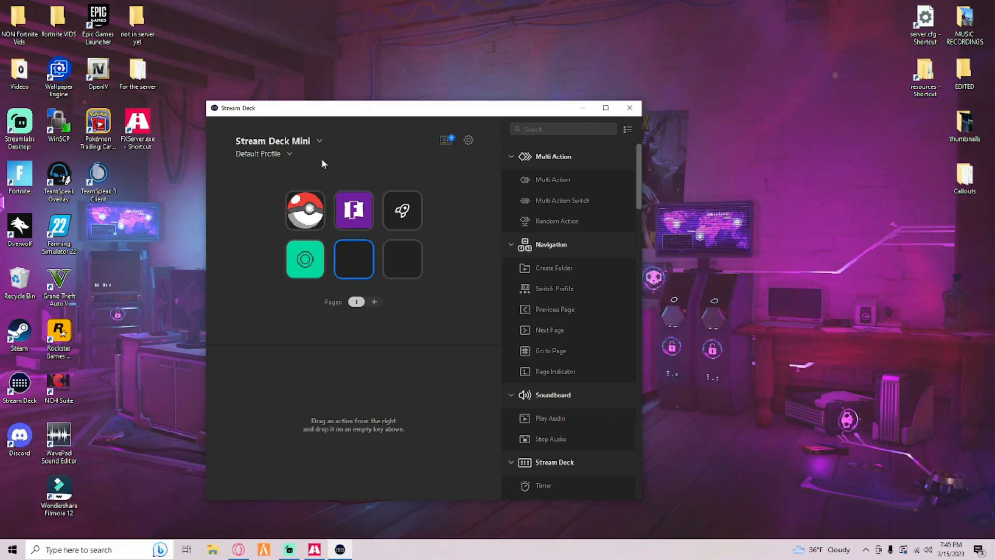
drag(325, 114, 403, 76)
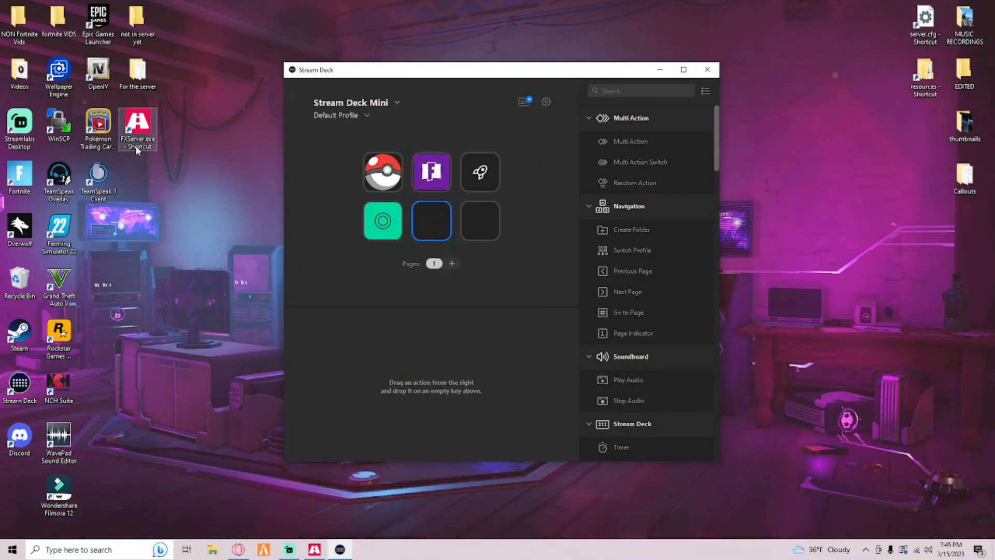
drag(145, 148, 426, 225)
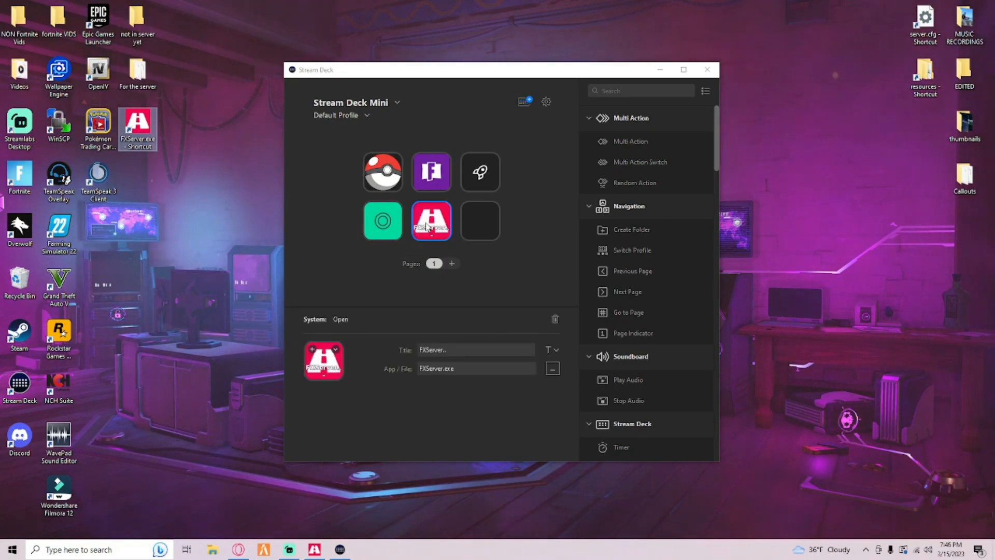
- Clear the title of the new FXServer.exe key and close the Stream Deck window
click(420, 295)
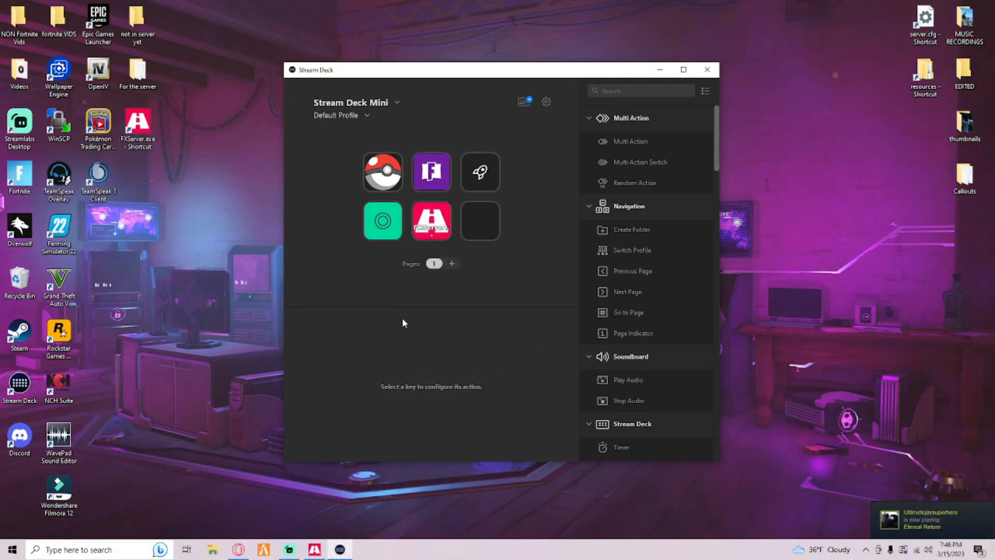
click(423, 227)
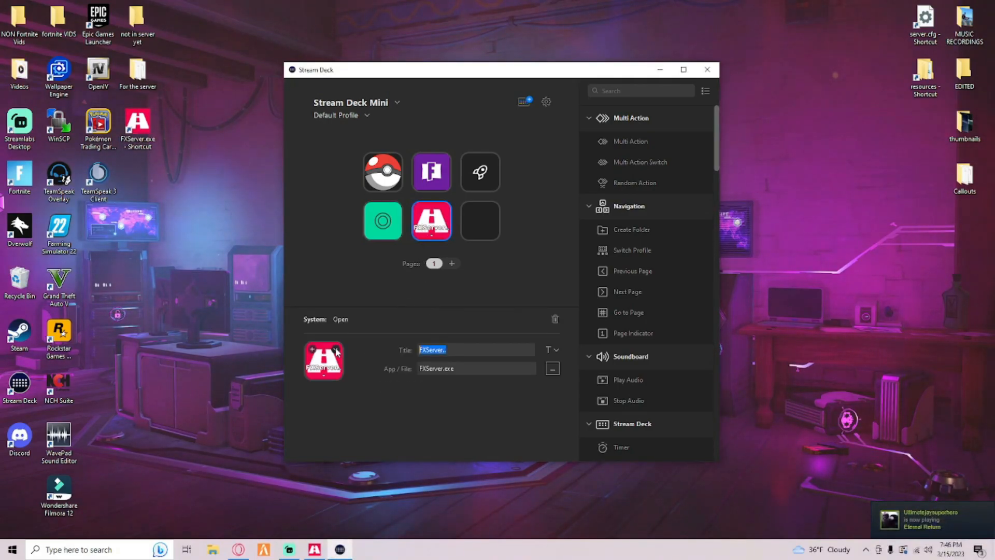
key(BackSpace)
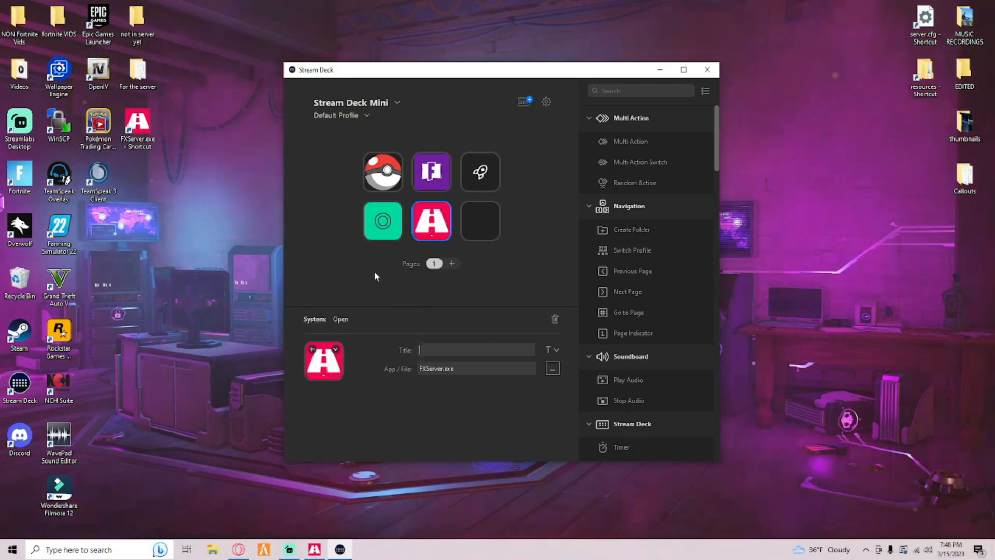
click(473, 286)
click(707, 70)
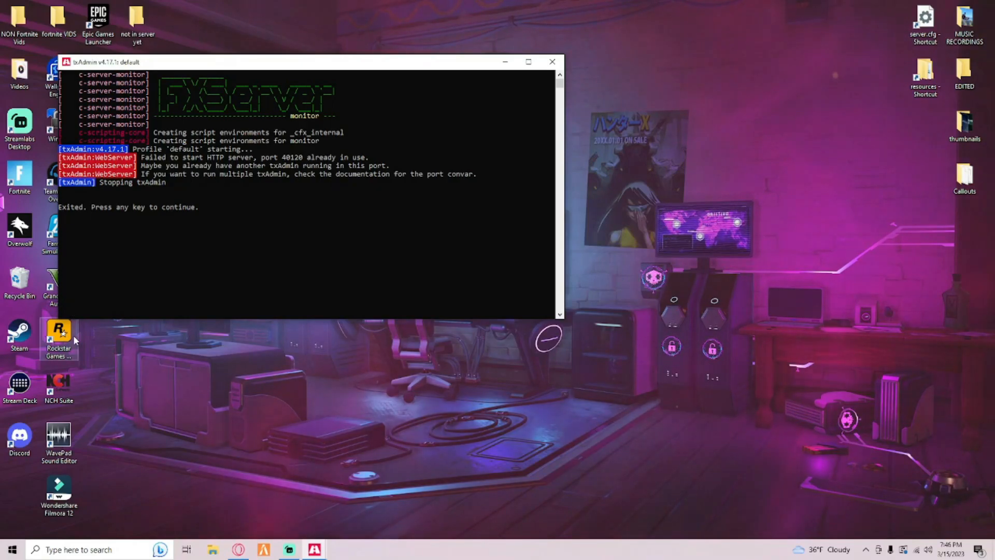
- Dismiss the exited txAdmin and Cfx.re server consoles and start FXServer again
key(space)
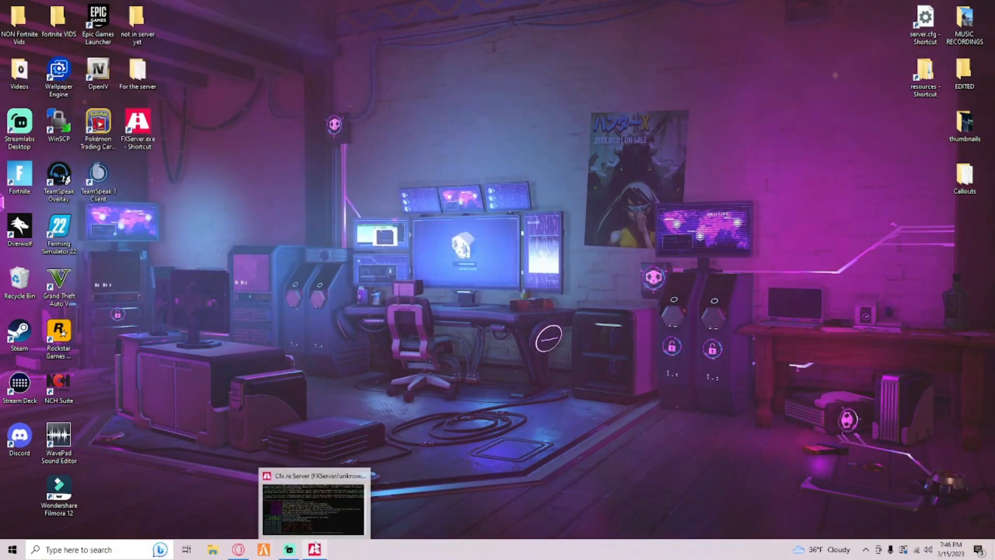
click(319, 515)
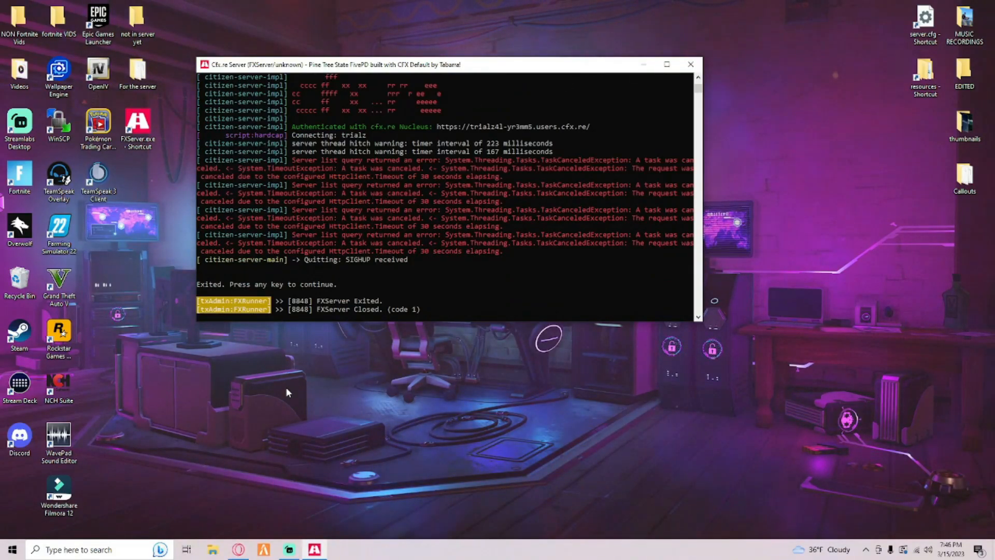
key(space)
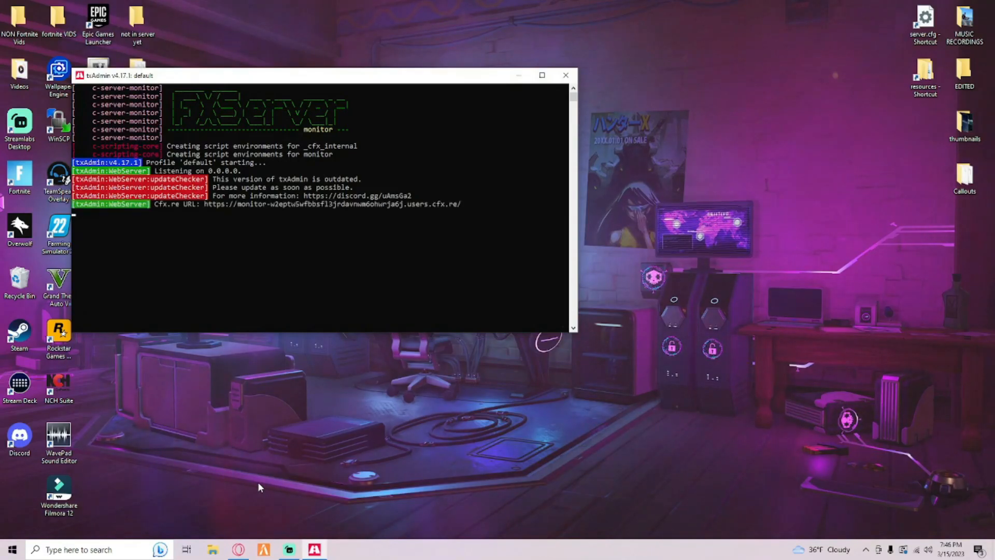
- Reposition the restarted server console to check the Luxart Vehicle Control startup output, and minimize it
drag(247, 85, 317, 87)
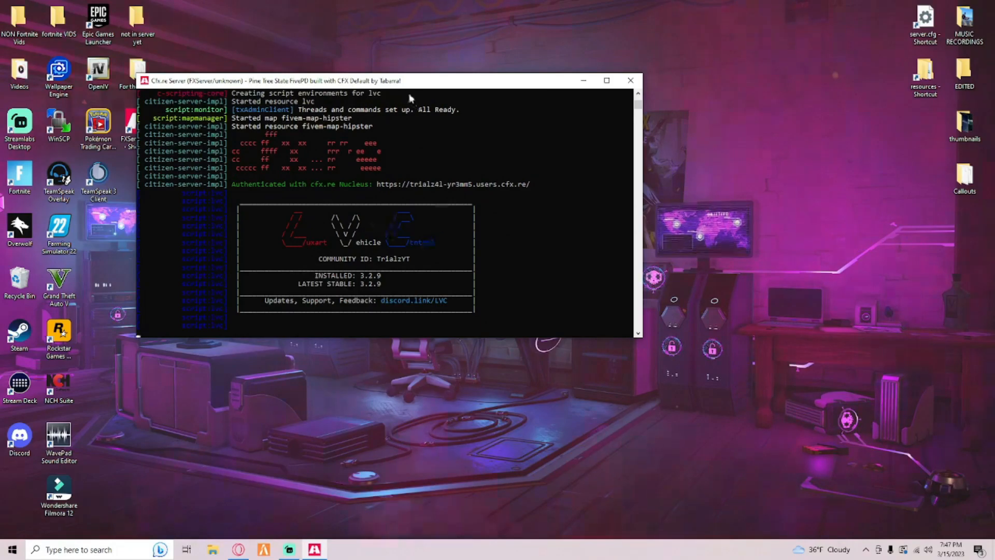
drag(325, 77, 344, 101)
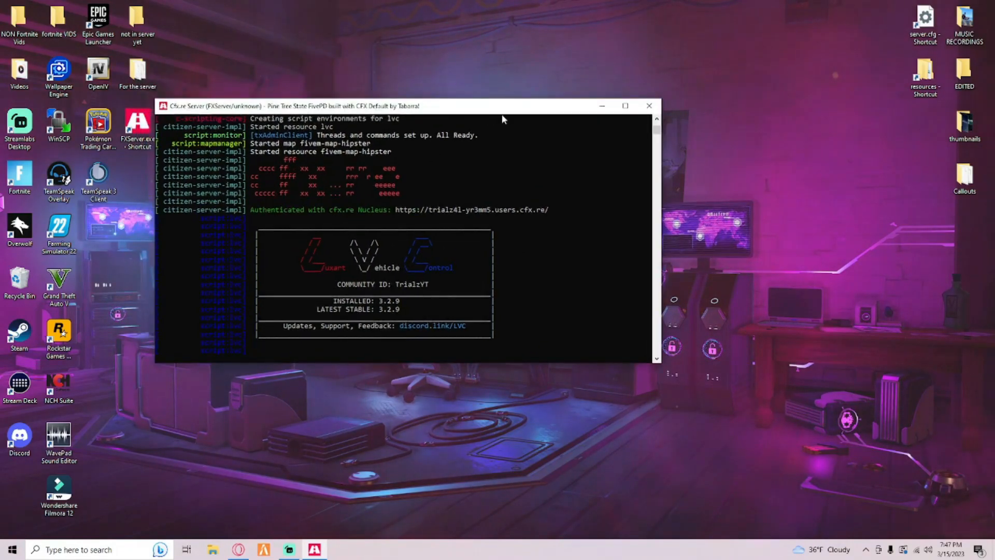
click(602, 100)
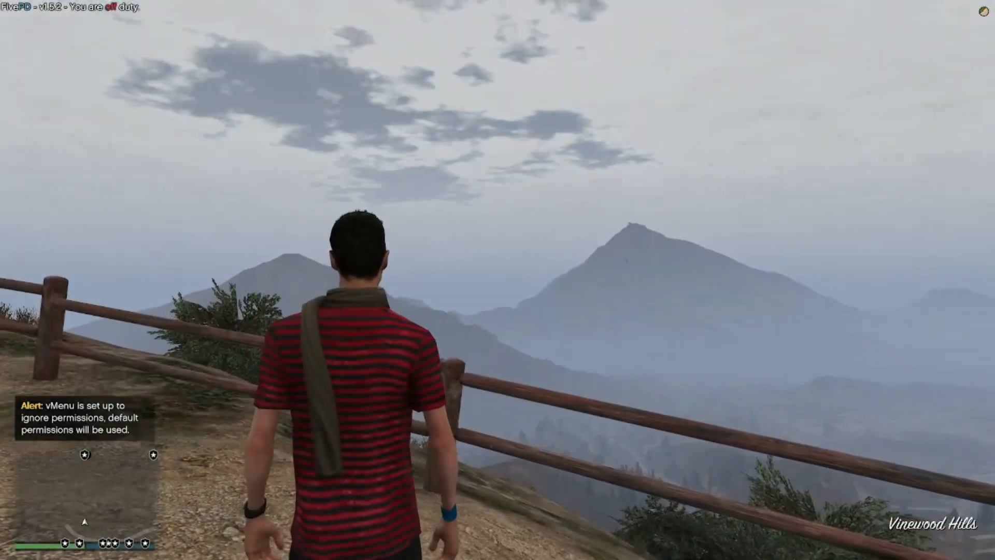
- Teleport the character to the Sandy Shores station with the FivePD Duty menu and close the menu
key(F11)
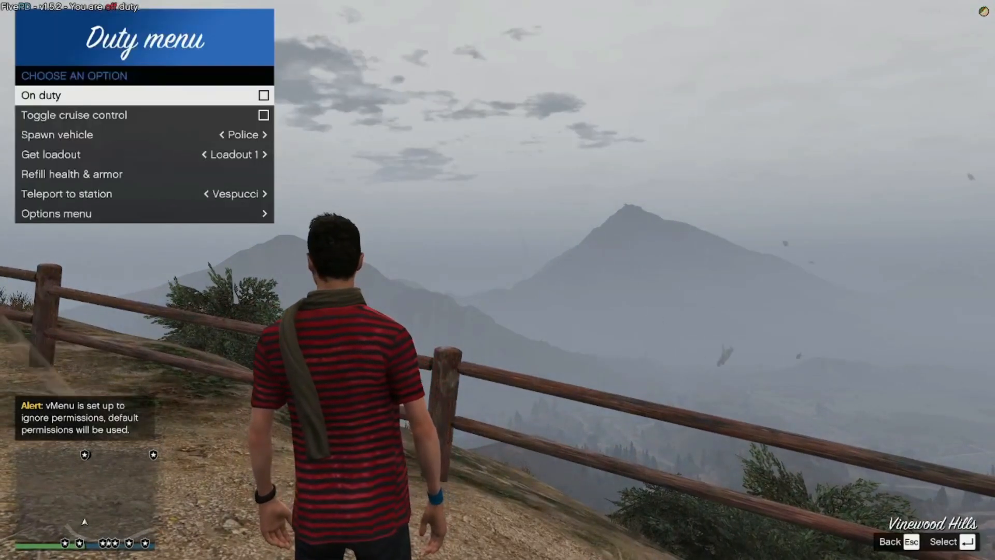
key(Down)
key(Down)
key(Down)
key(Down)
key(Down)
key(Right)
key(Right)
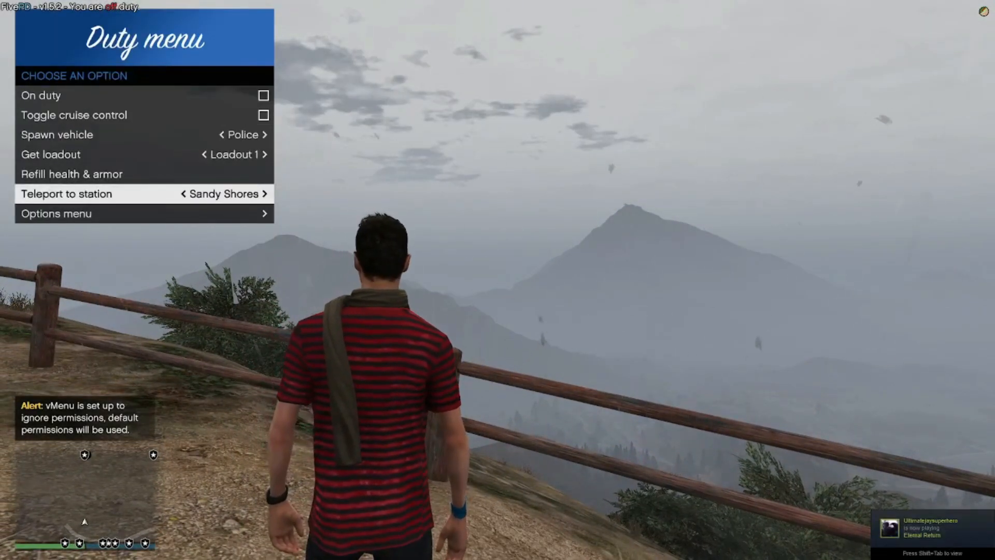
key(Return)
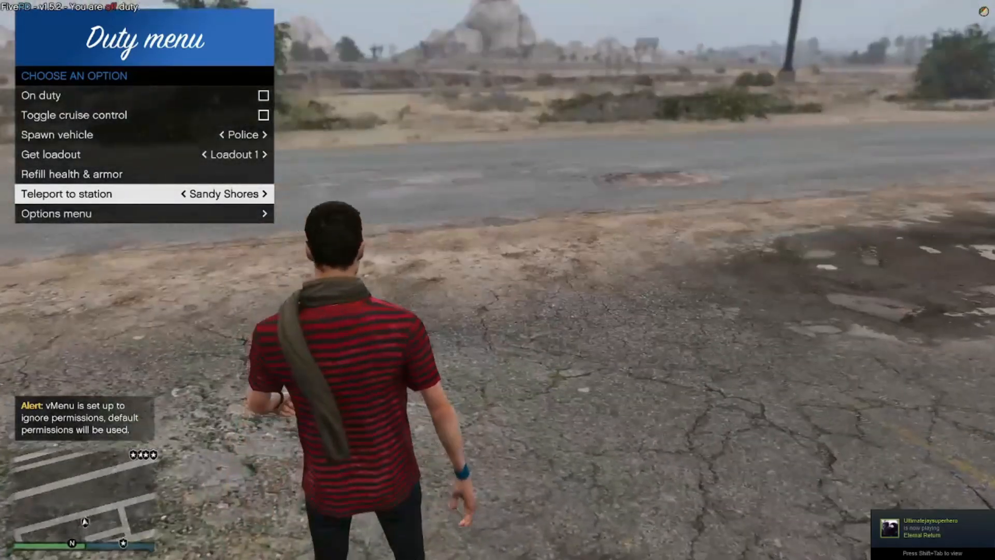
key(BackSpace)
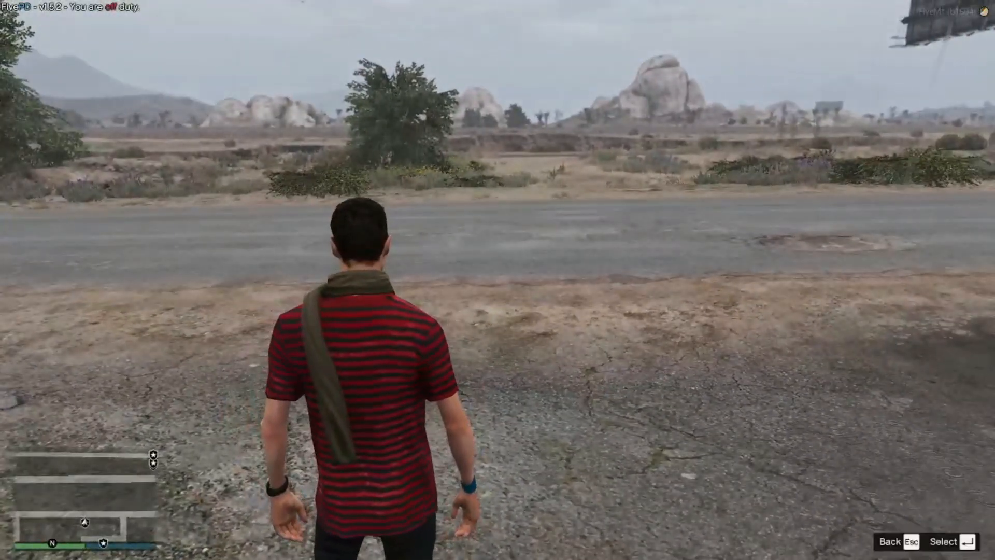
- Spawn the sheriff SUV in vMenu's Vehicle Spawner by entering the model name 13ex
key(m)
key(Down)
key(Down)
key(Return)
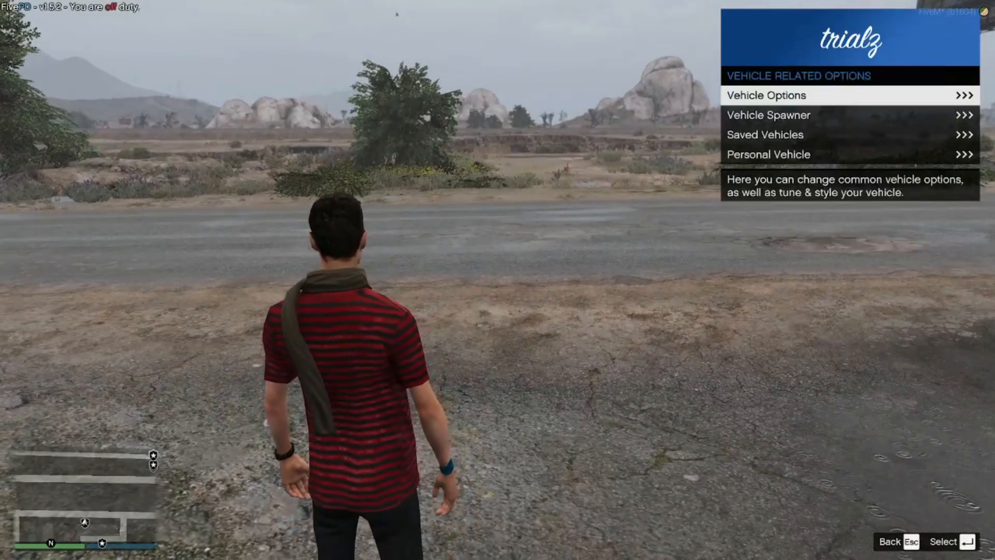
key(Down)
key(Return)
key(Return)
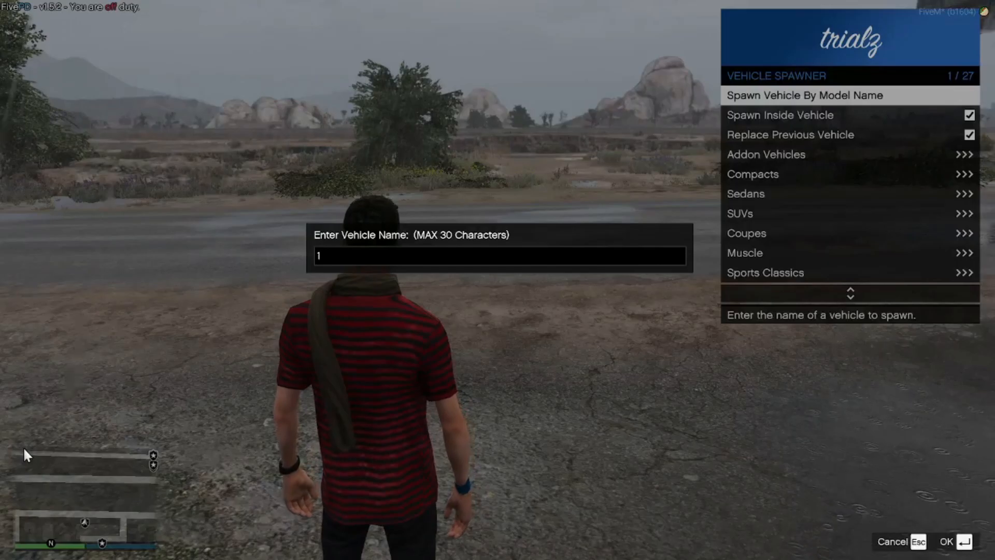
text(12)
key(BackSpace)
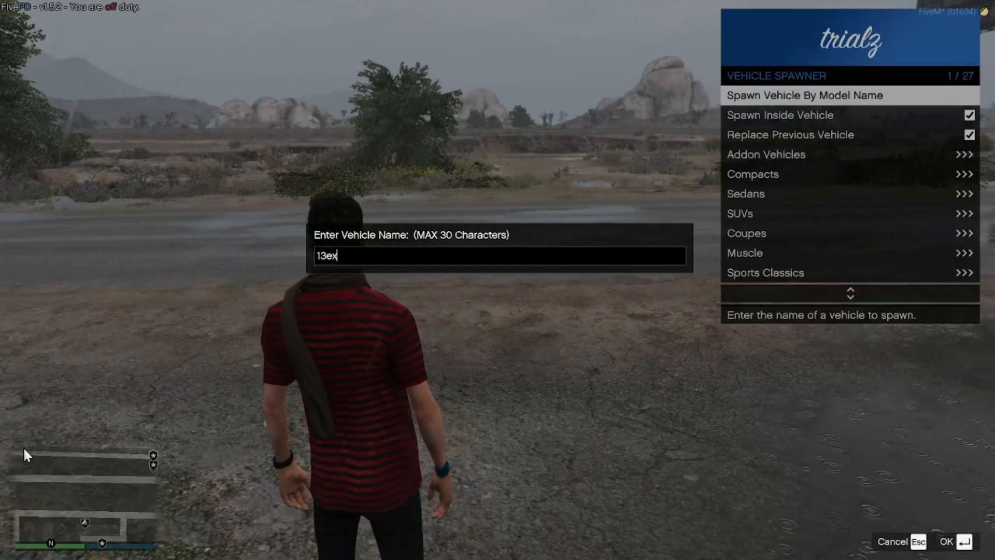
key(Return)
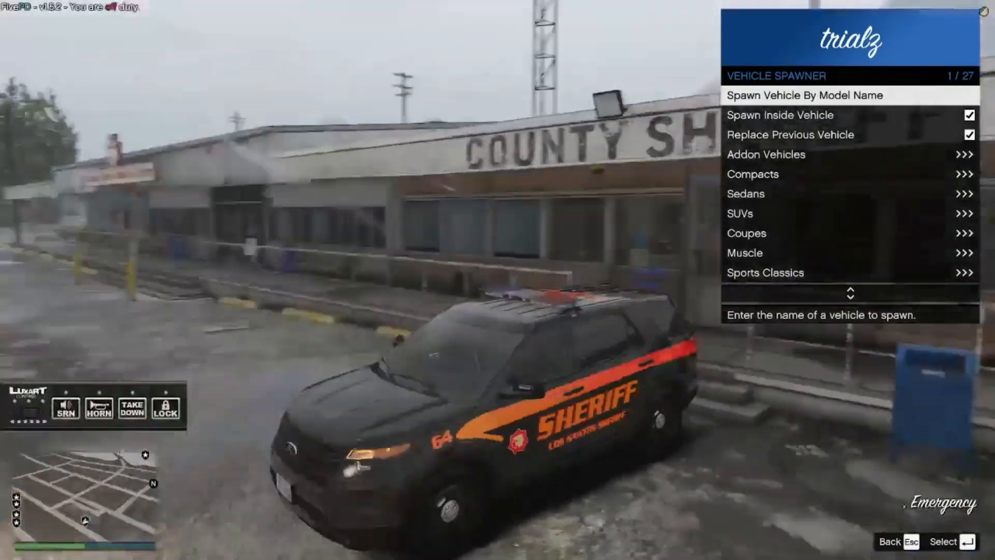
- Test the SUV's emergency lights and siren with Luxart Vehicle Control, switch them off and close vMenu
key(q)
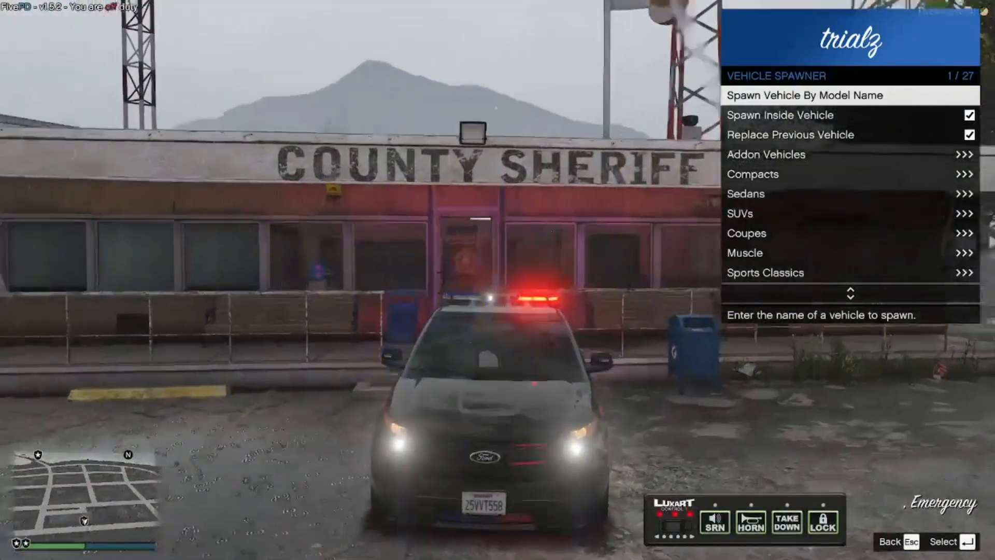
key(q)
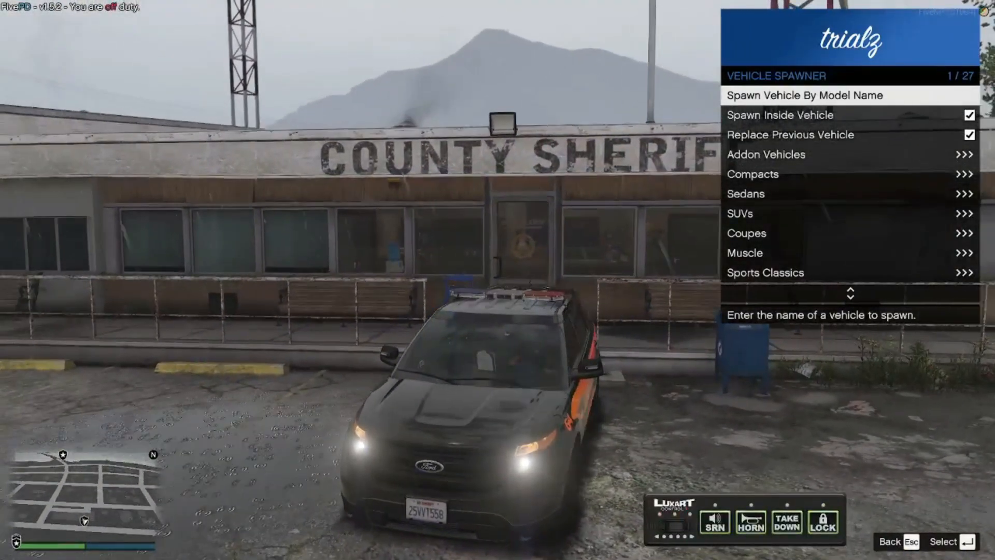
key(q)
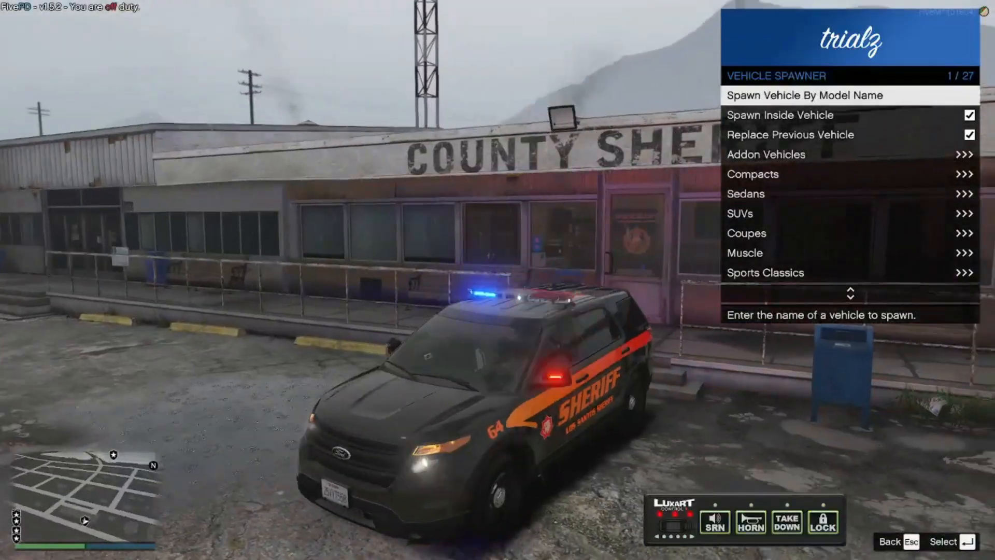
key(alt)
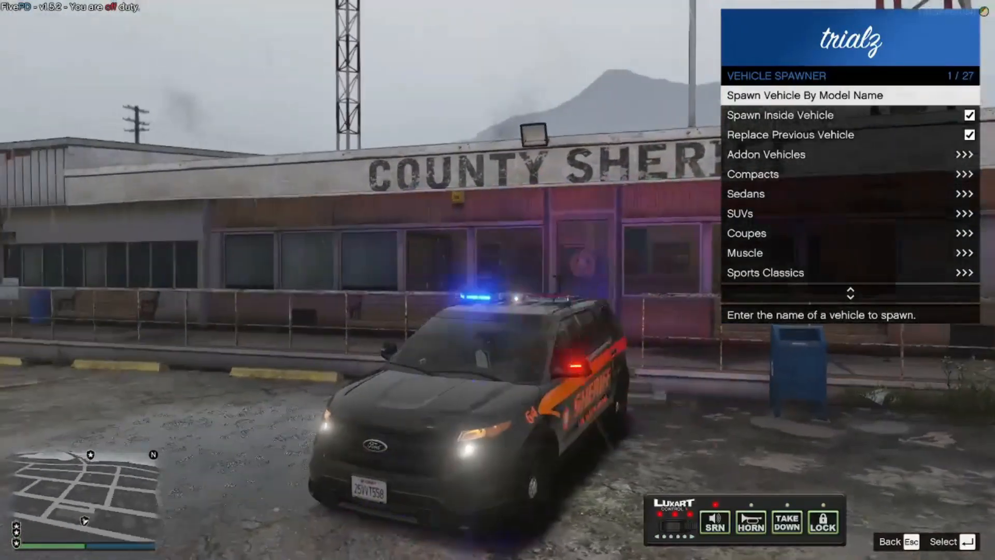
key(q)
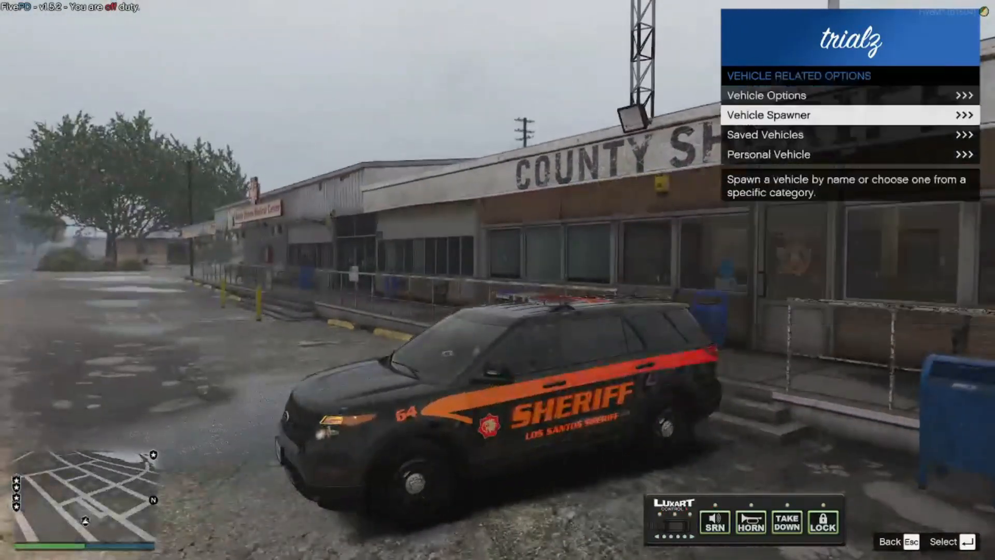
key(Escape)
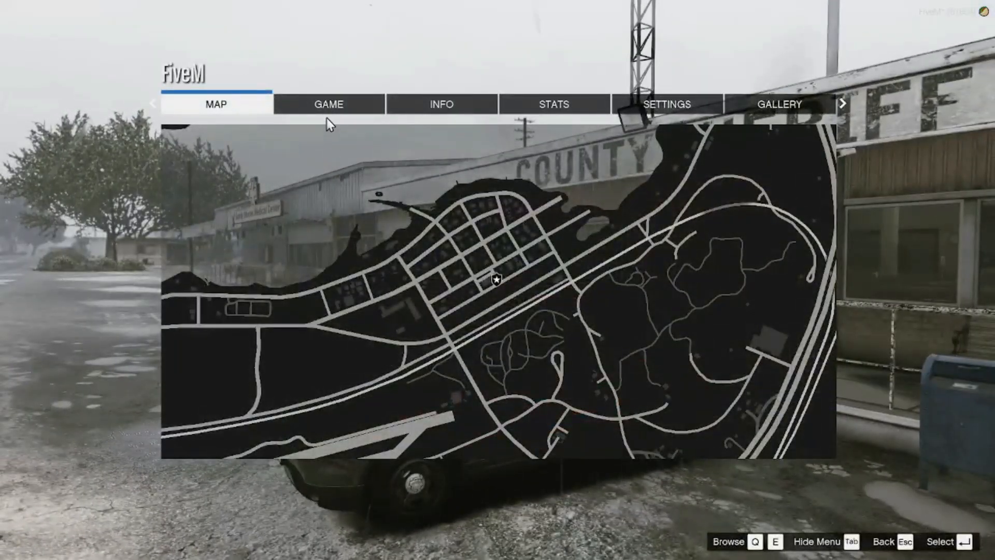
key(Escape)
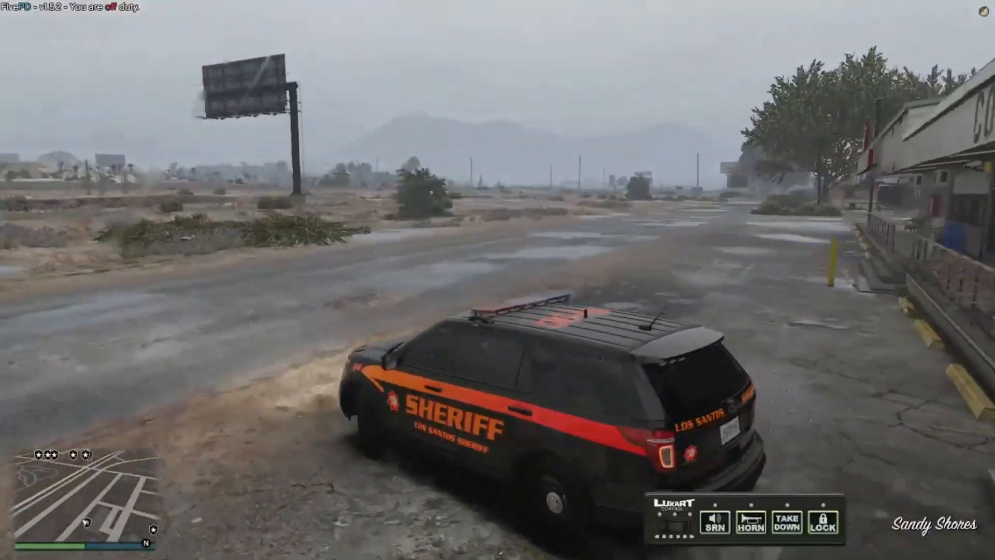
- Drive the sheriff SUV from the station along the road in Sandy Shores, stop beside it and get out
key(w)
key(d)
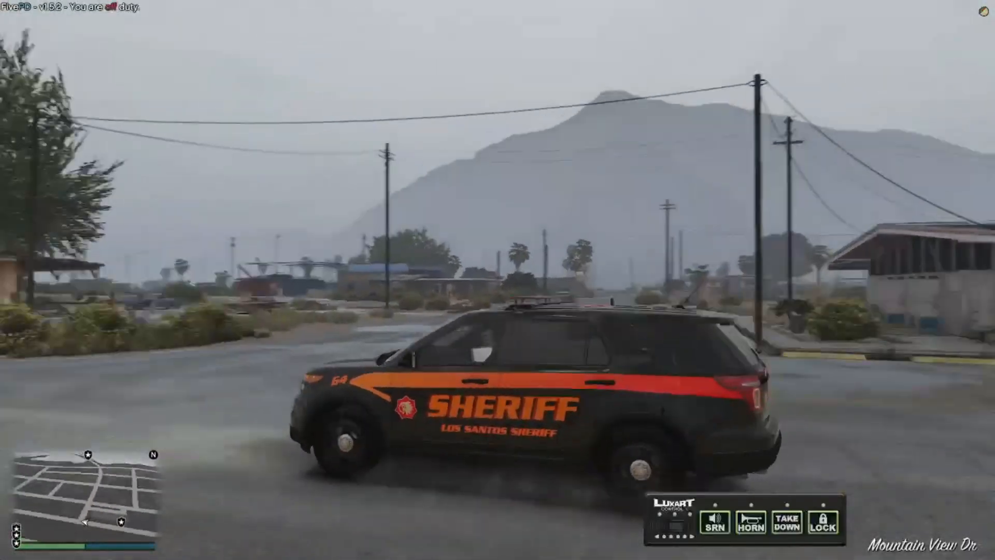
key(w)
key(d)
key(a)
key(w)
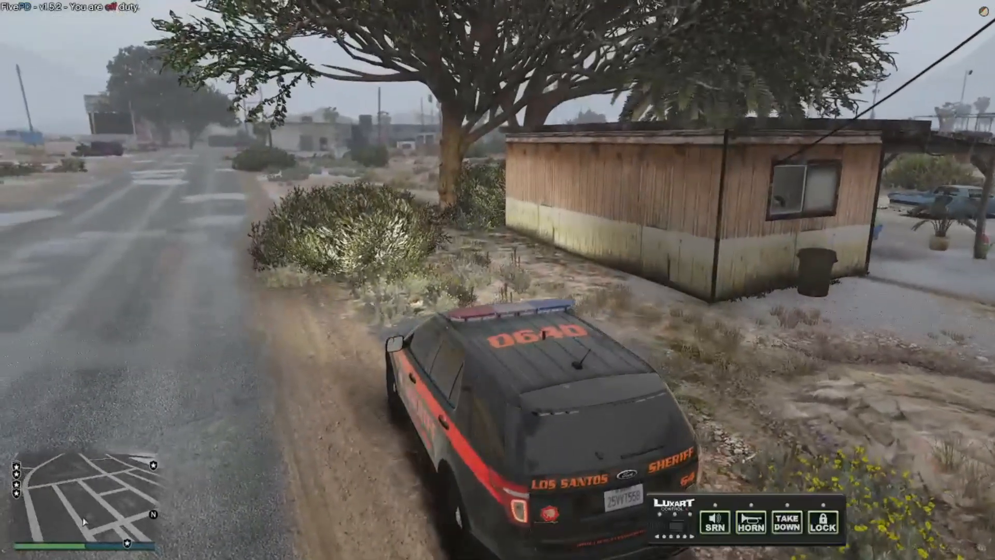
key(f)
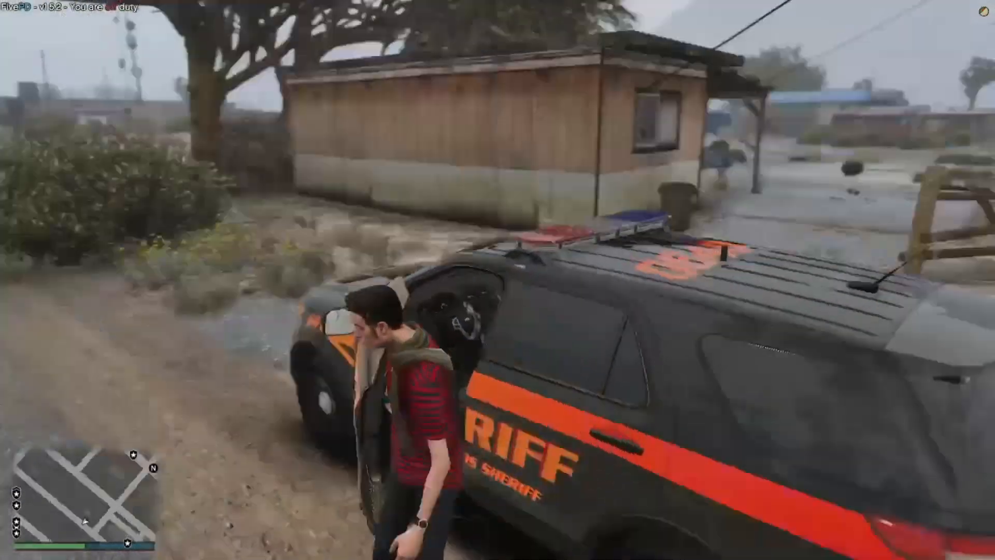
key(Escape)
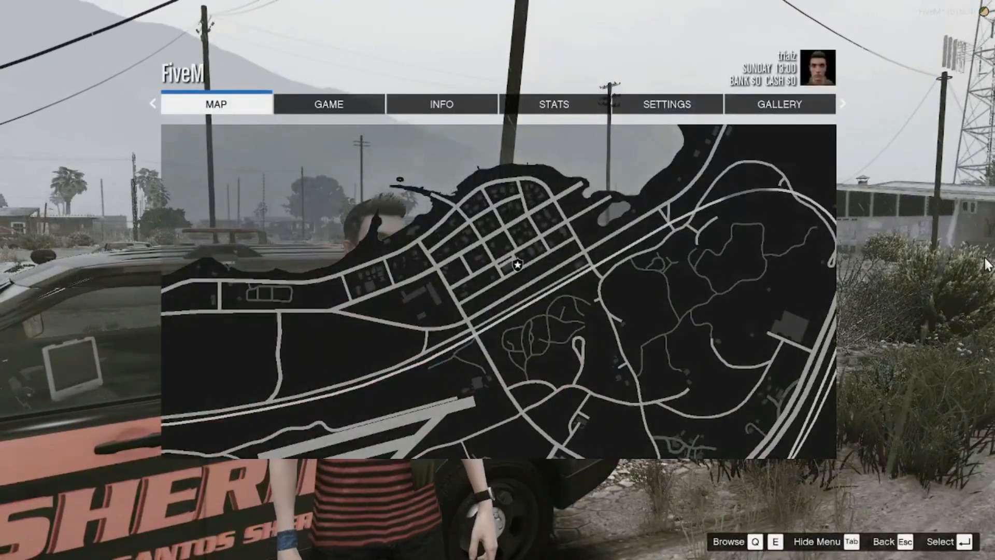
key(Escape)
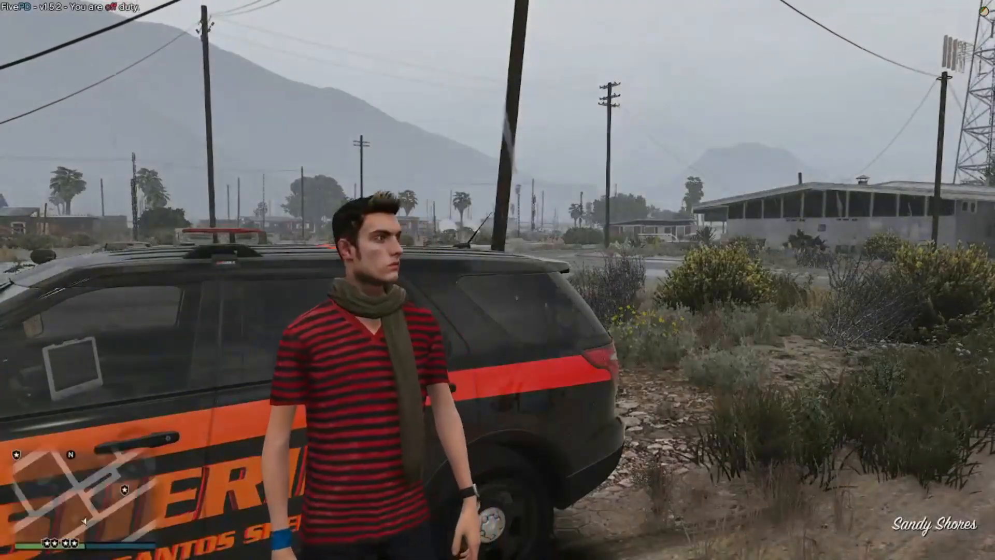